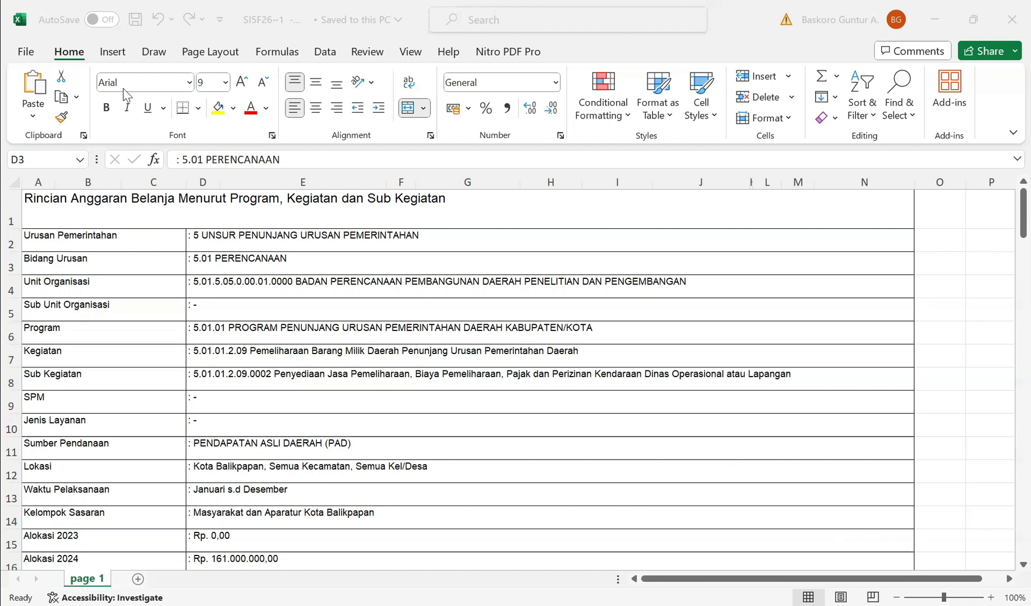
- Start saving a copy of the open workbook in the Badan Perencaan Pembangunan Daerah folder, with Excel 97-2003 Workbook as the file type
left_click(33, 59)
left_click(58, 303)
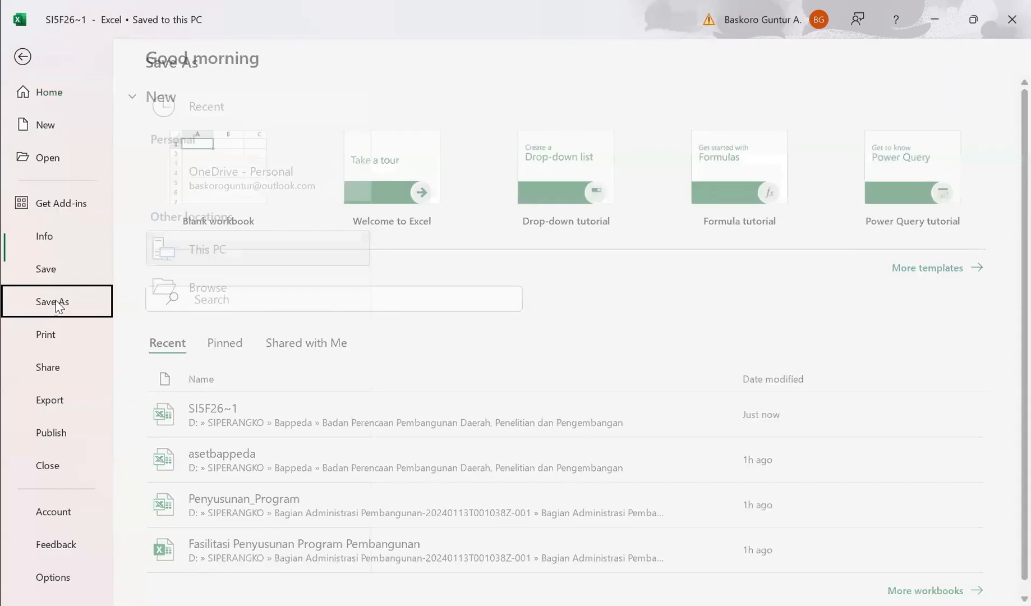
left_click(825, 176)
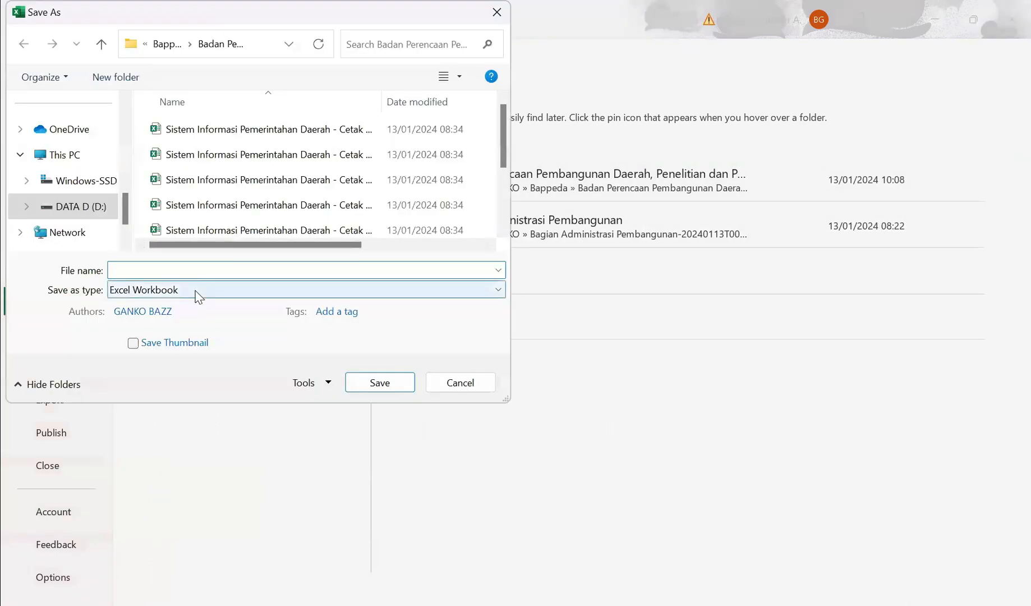
left_click(198, 295)
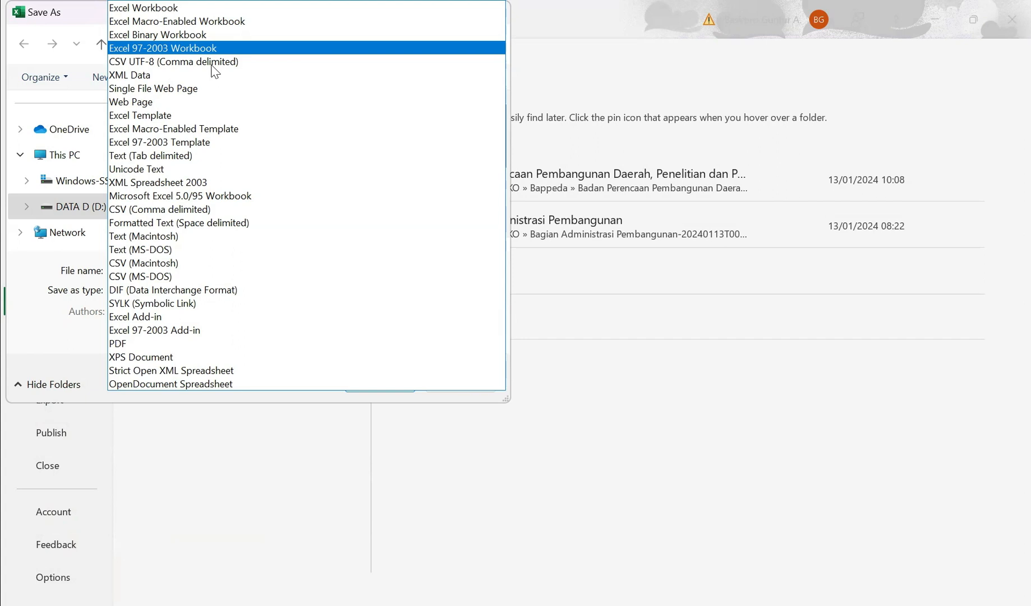
key("Return")
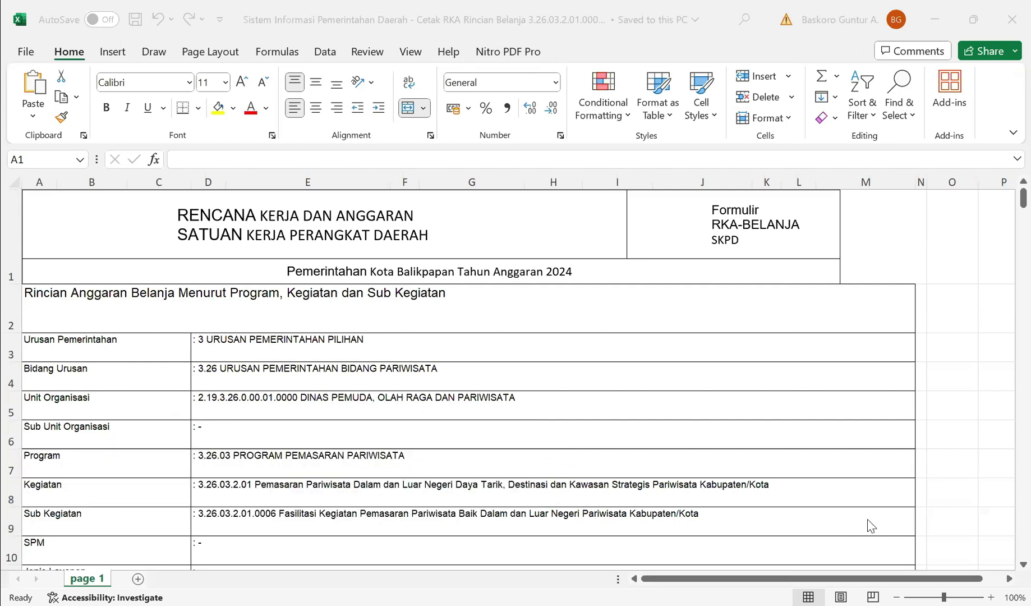
- Save the budget workbook to the Downloads folder as fasilitasi_pemasaran_2024 in Excel 97-2003 Workbook format
left_click(481, 526)
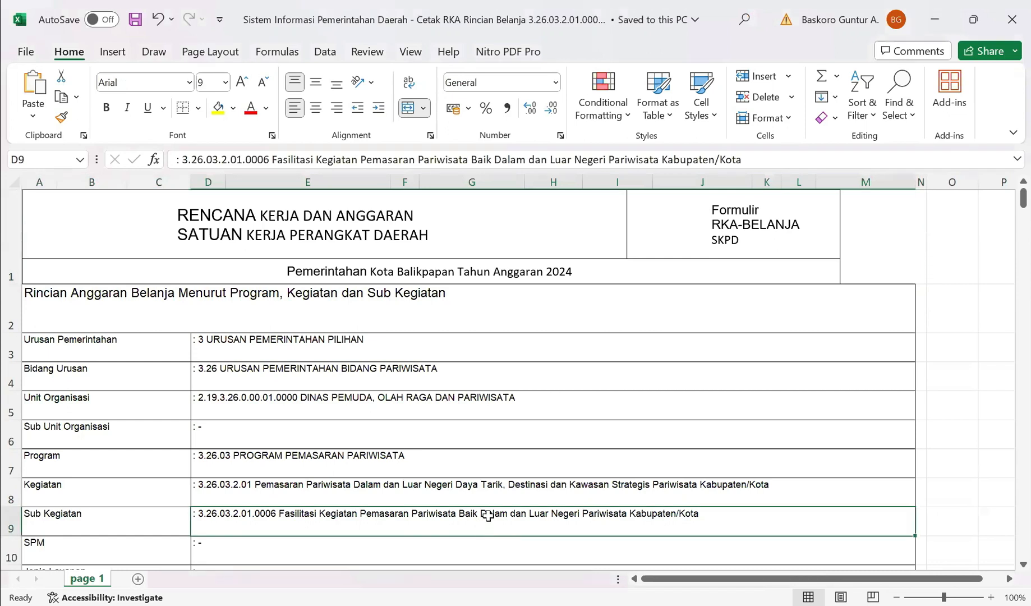
left_click(35, 54)
left_click(64, 309)
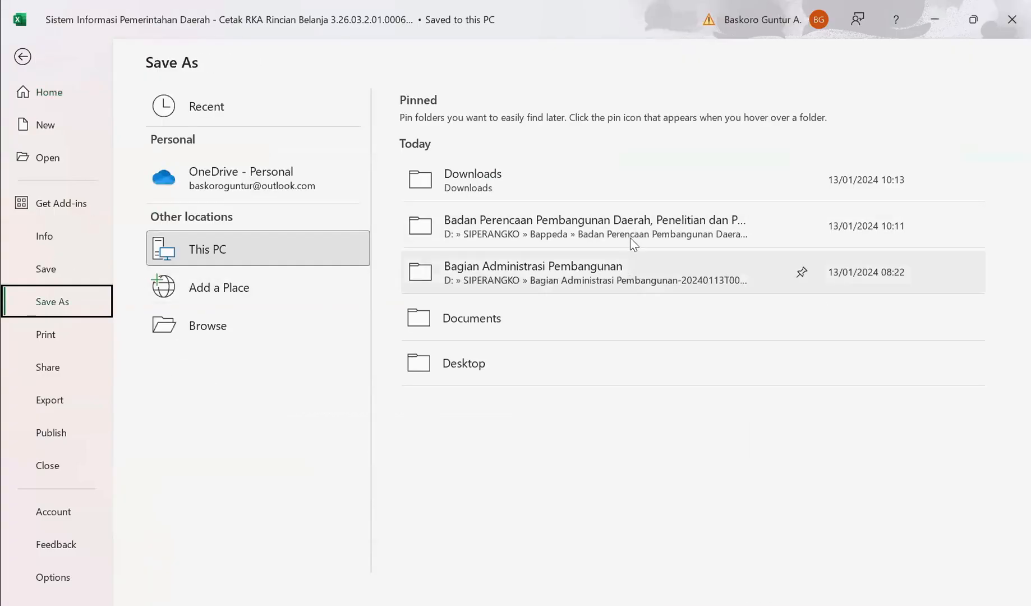
left_click(587, 194)
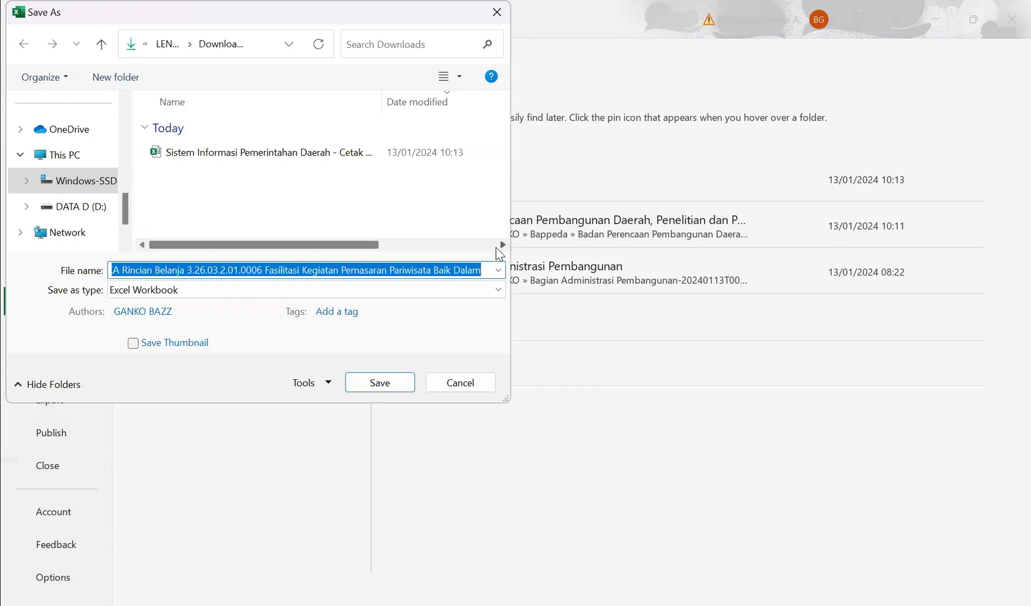
type("fasilit")
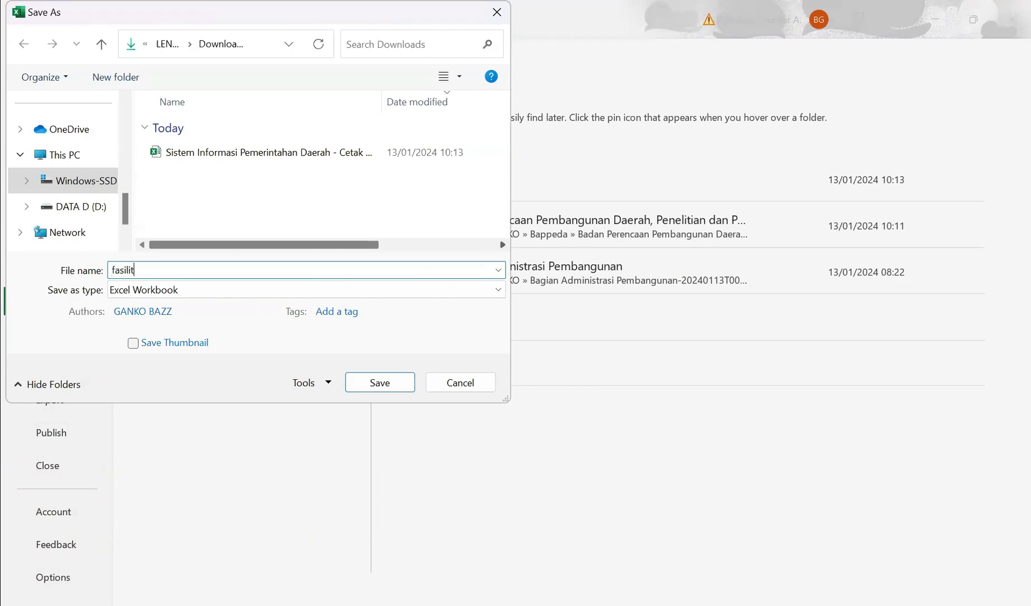
type("asi_pemasaran_2024")
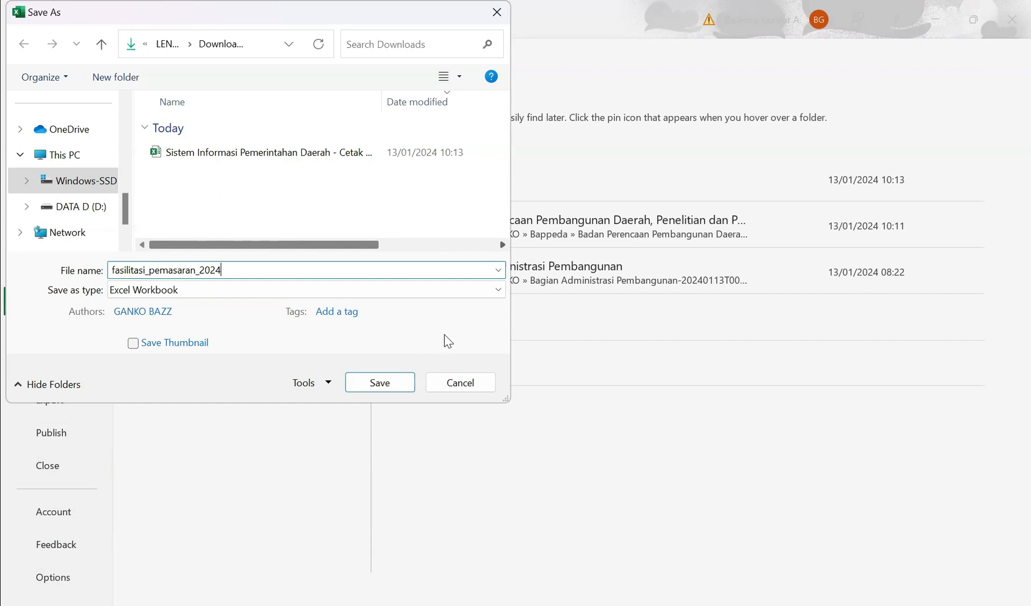
left_click(201, 289)
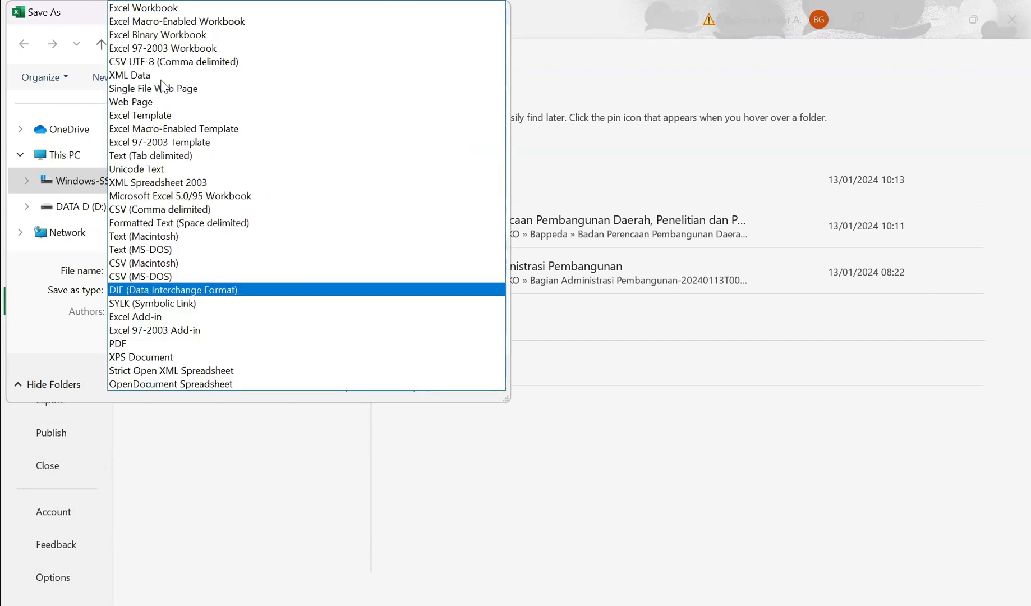
left_click(162, 54)
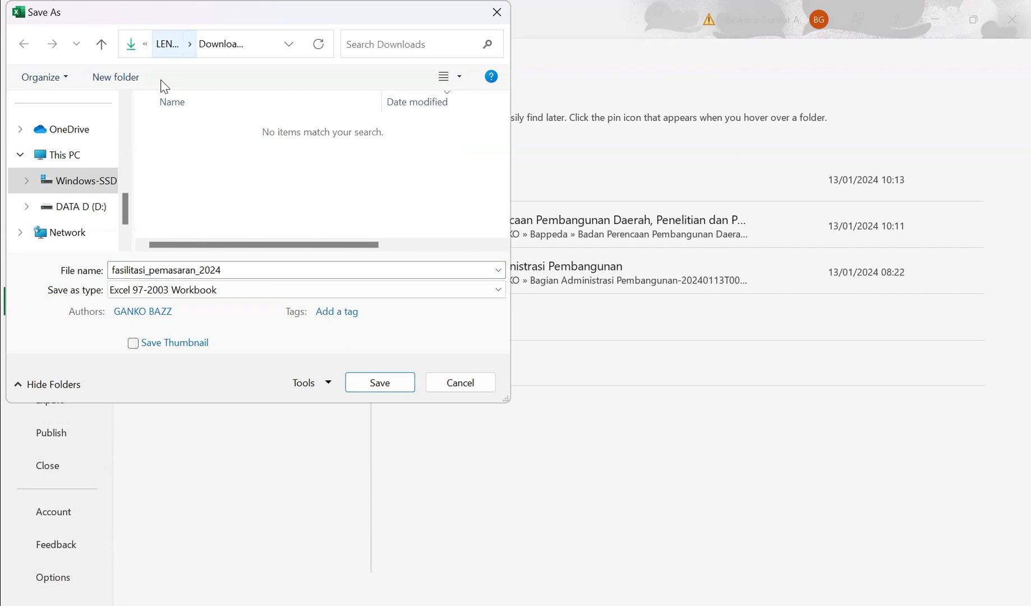
left_click(380, 382)
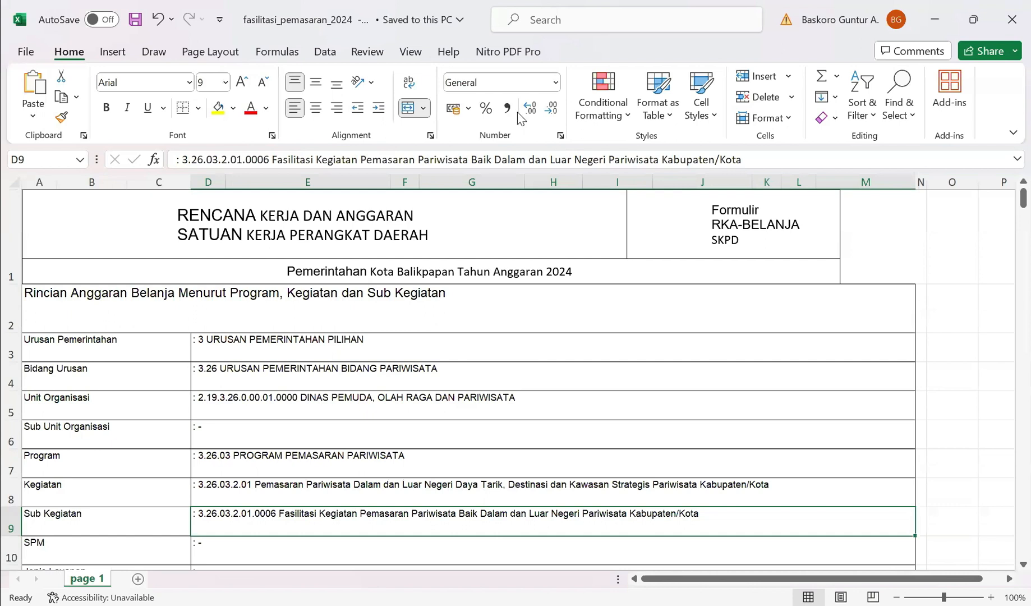
- Unmerge all merged cells across the entire page 1 sheet
left_click(670, 438)
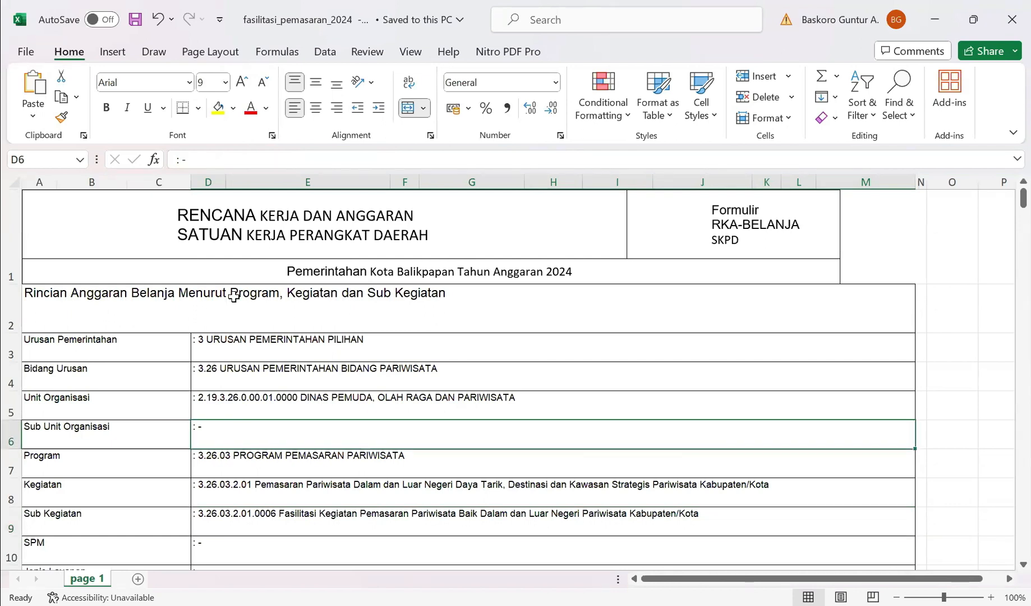
left_click(348, 349)
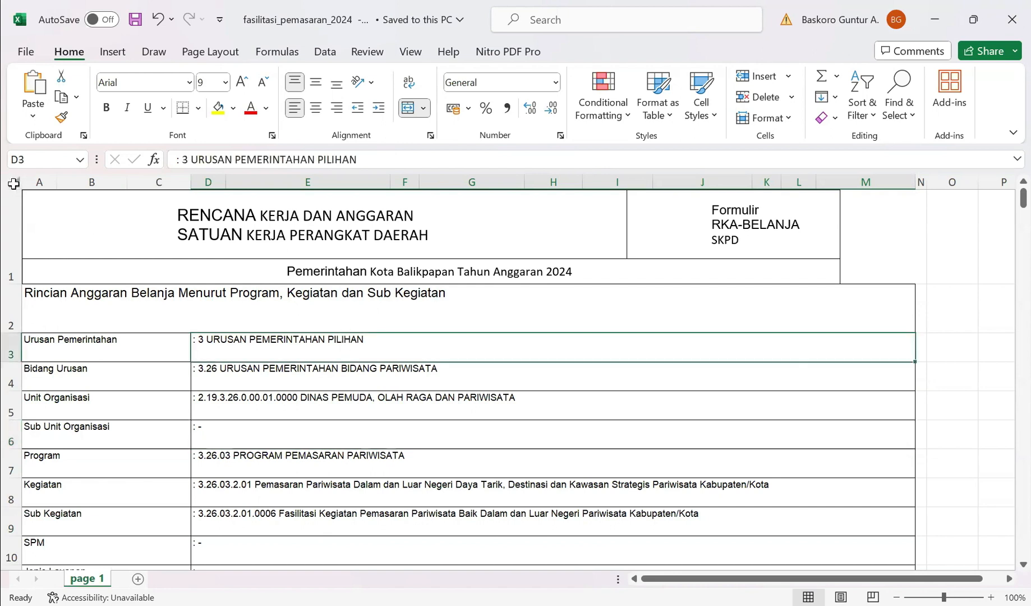
left_click(14, 184)
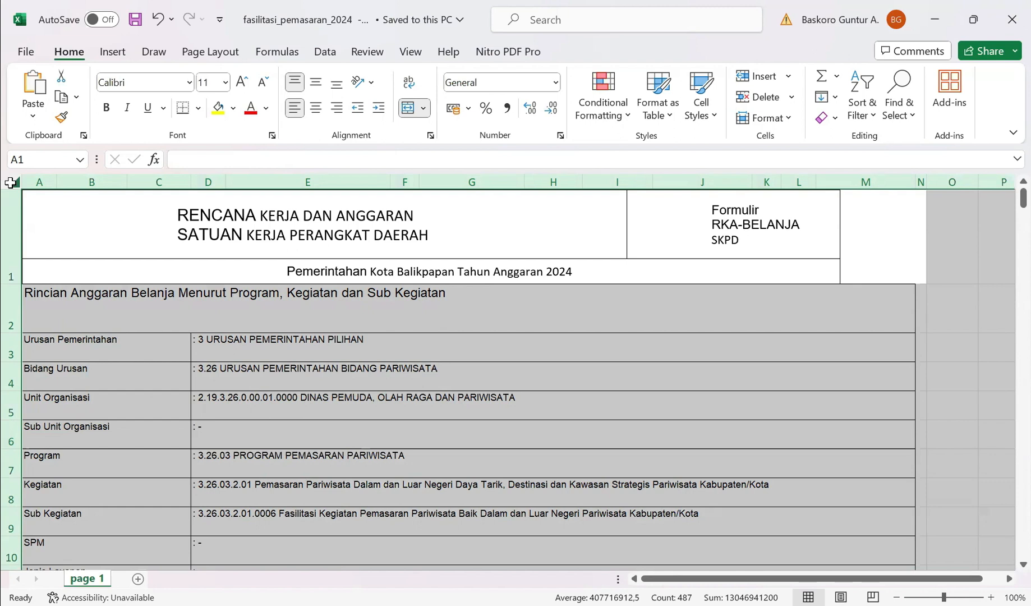
left_click(424, 109)
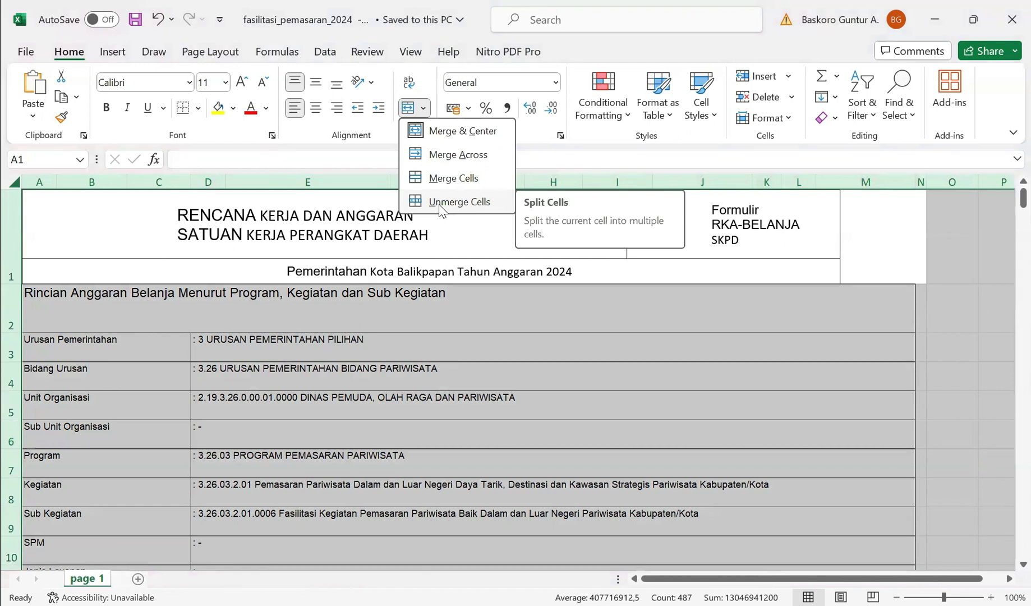
left_click(440, 203)
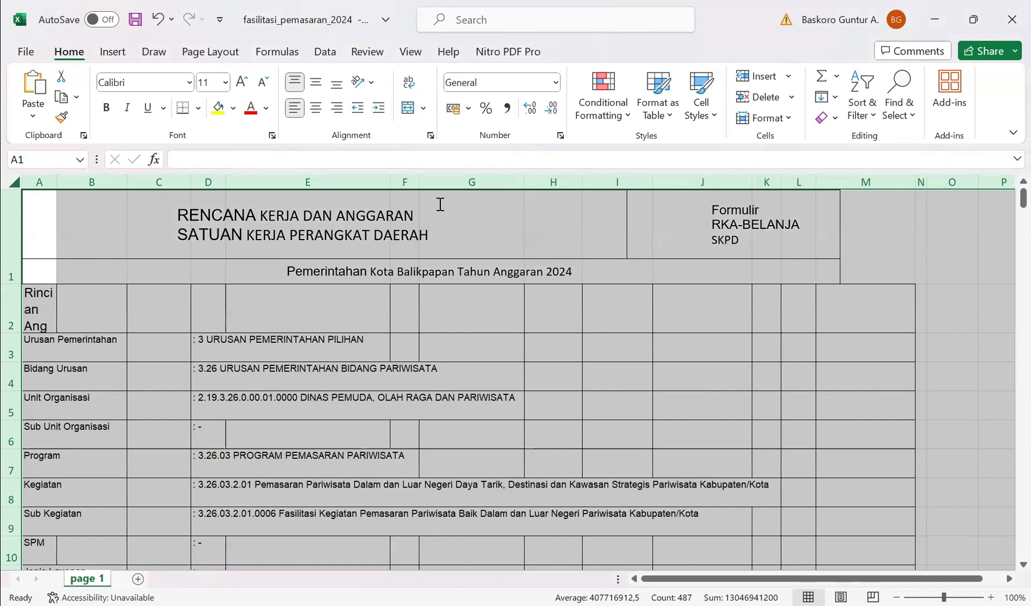
left_click(428, 107)
- Remove all cell borders from the entire sheet
left_click(199, 109)
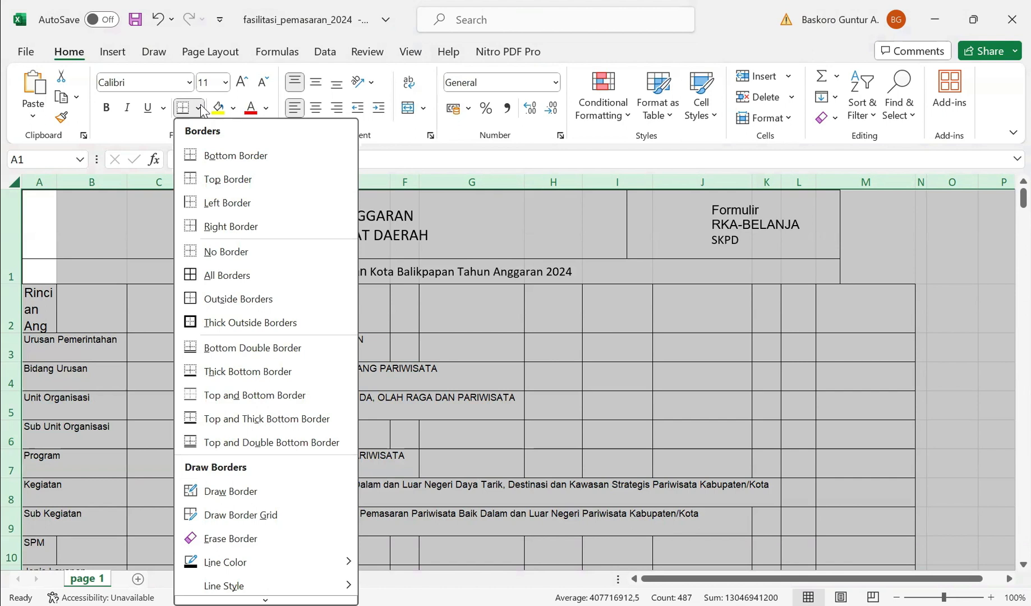
left_click(225, 253)
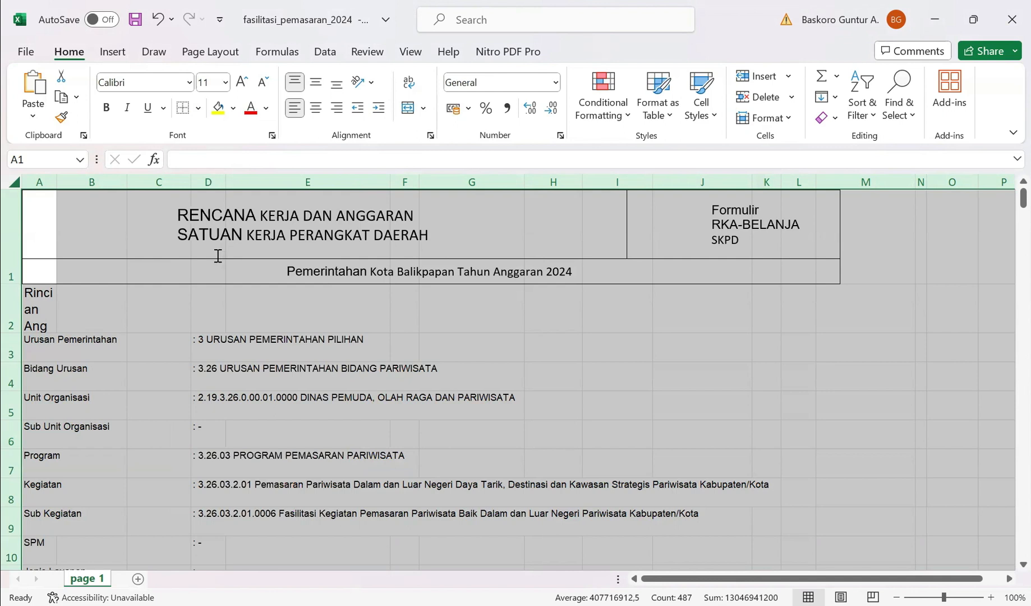
left_click(205, 317)
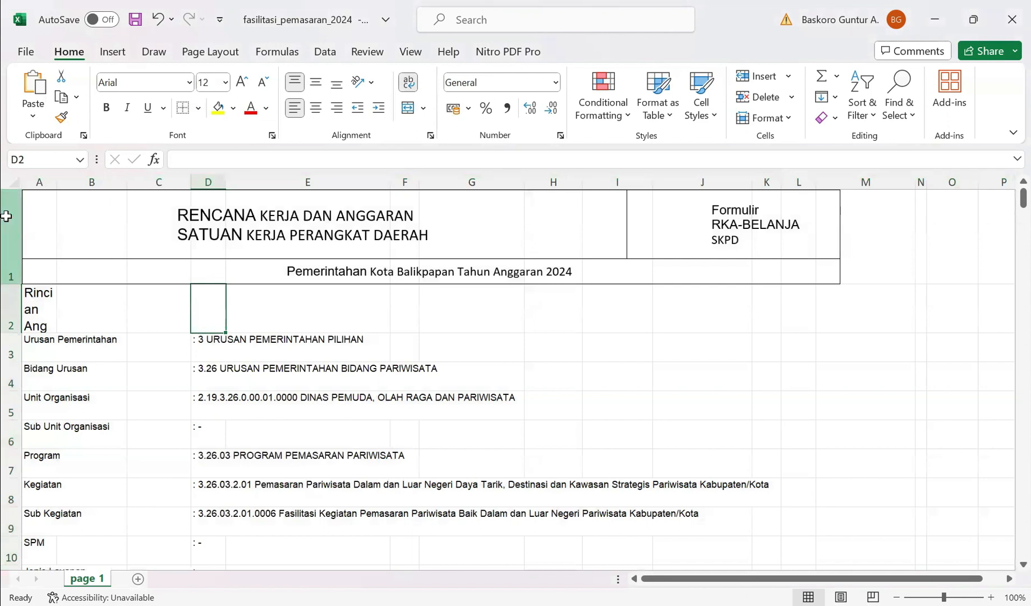
- Delete rows 1 to 31, which hold the header information above the budget detail table
left_click(7, 233)
left_click_drag(8, 233, 22, 447)
scroll(21, 445, "down", 3)
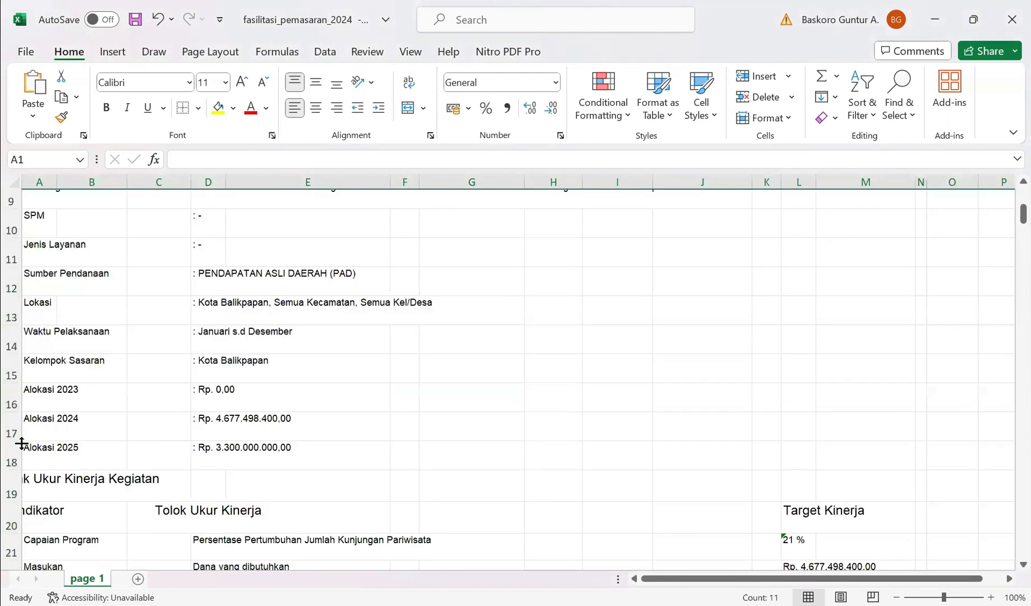
scroll(21, 443, "down", 2)
scroll(21, 443, "down", 5)
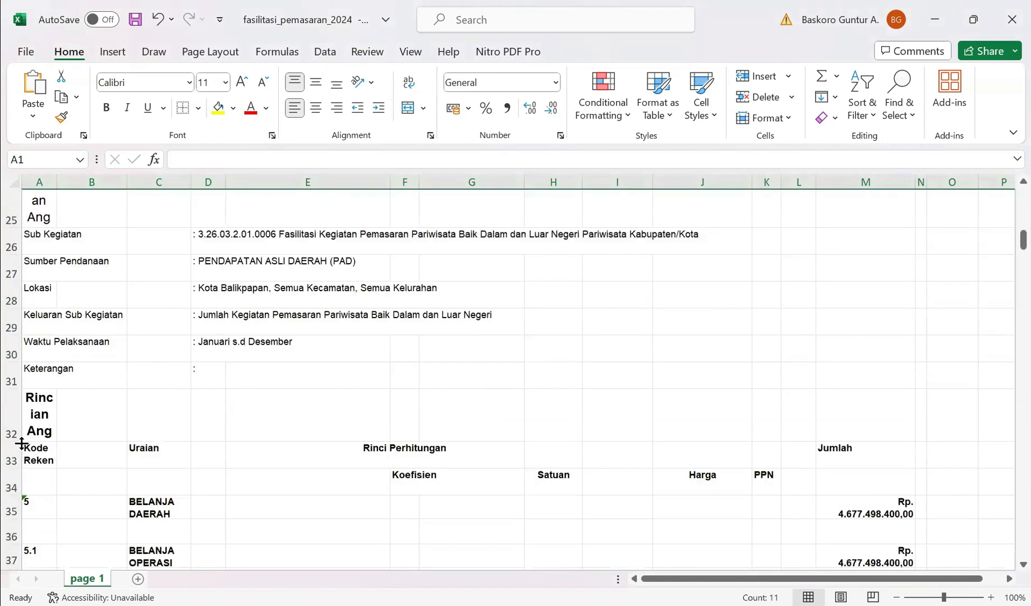
scroll(182, 412, "up", 1)
scroll(182, 409, "down", 1)
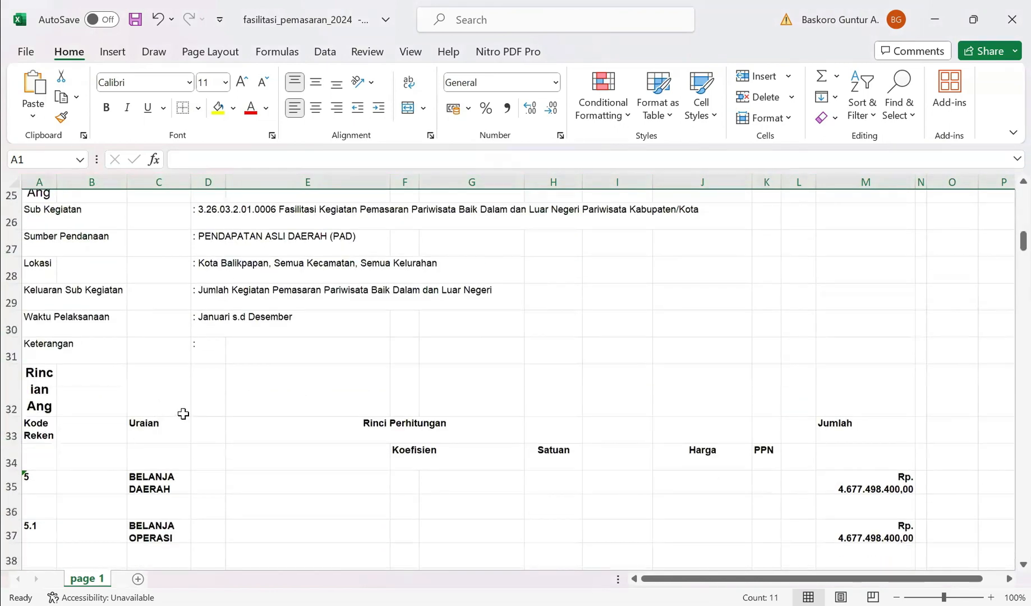
scroll(184, 404, "up", 1)
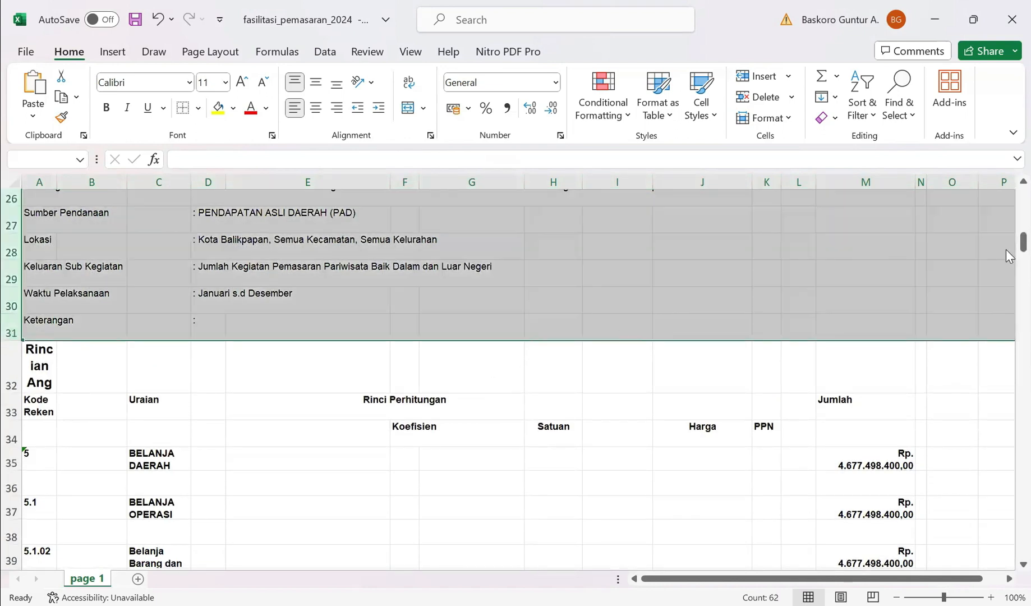
mouse_move(1007, 249)
left_mouse_down()
mouse_move(1008, 184)
mouse_move(1007, 249)
left_mouse_up()
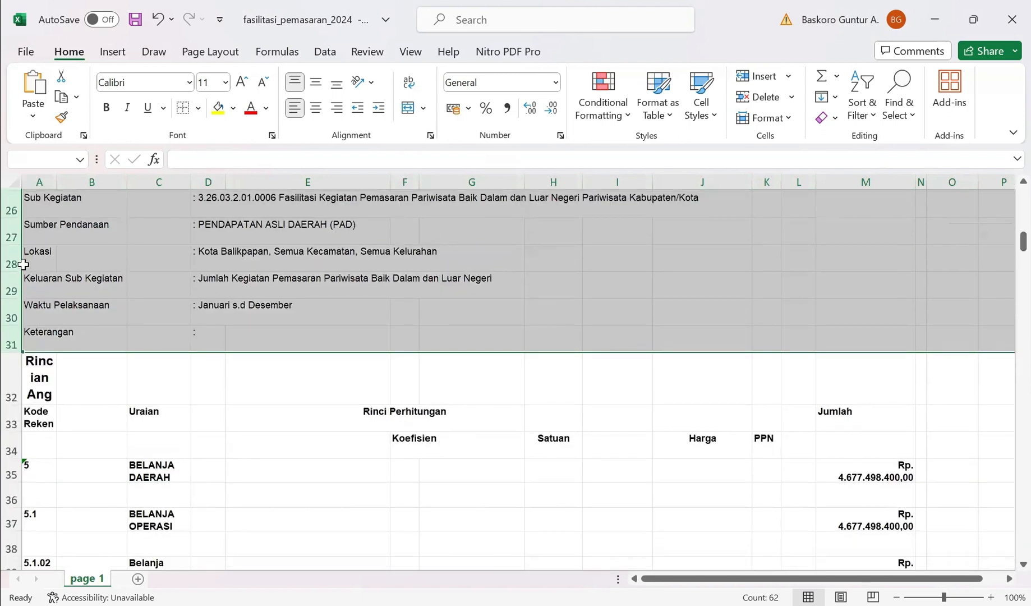
right_click(11, 262)
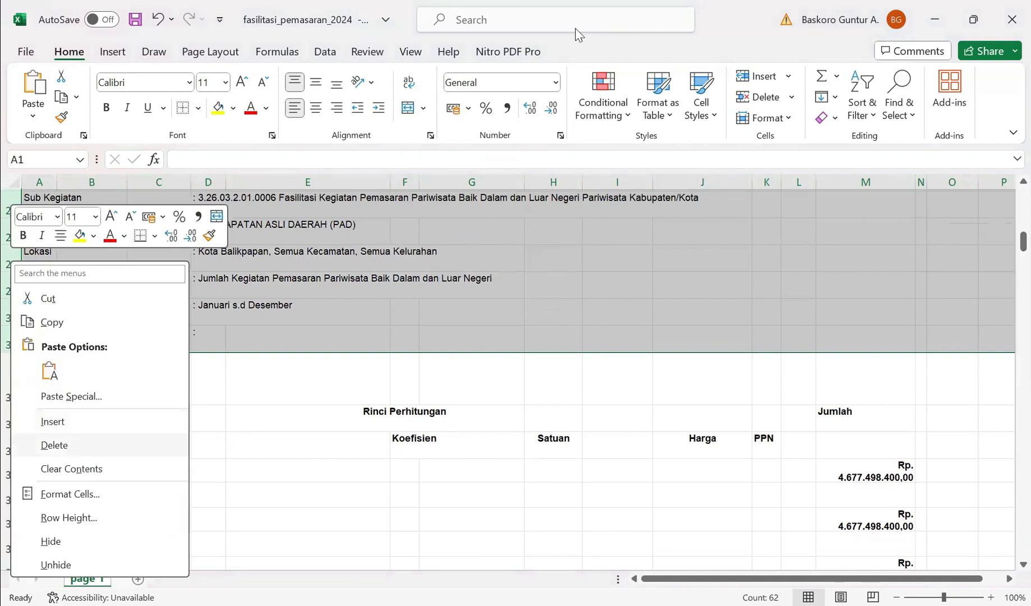
left_click(448, 333)
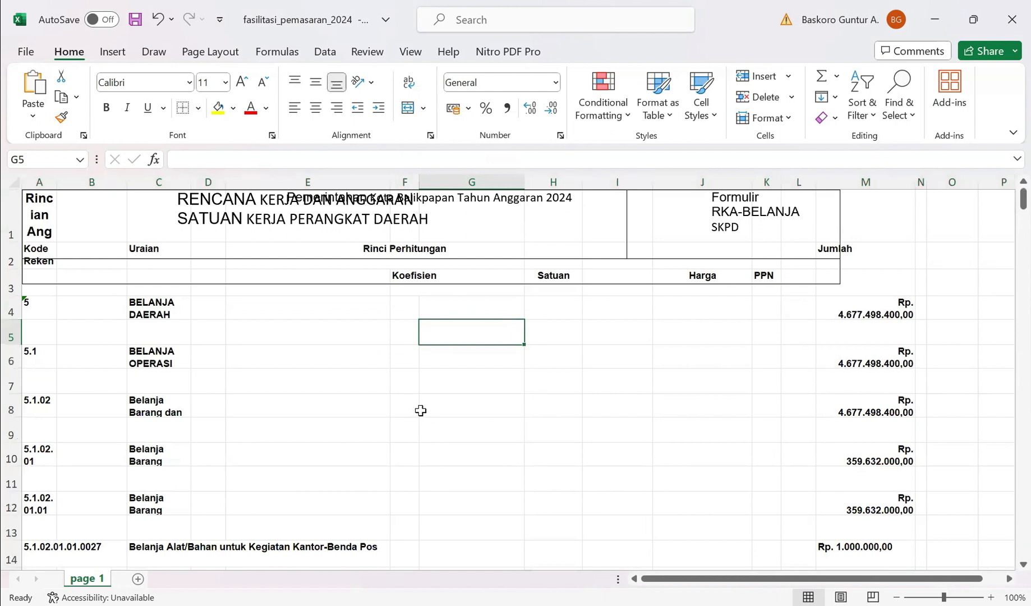
- Delete the leftover header frame shape and the "Pemerintahan Kota Balikpapan Tahun Anggaran 2024" text box overlapping the table
left_click(316, 259)
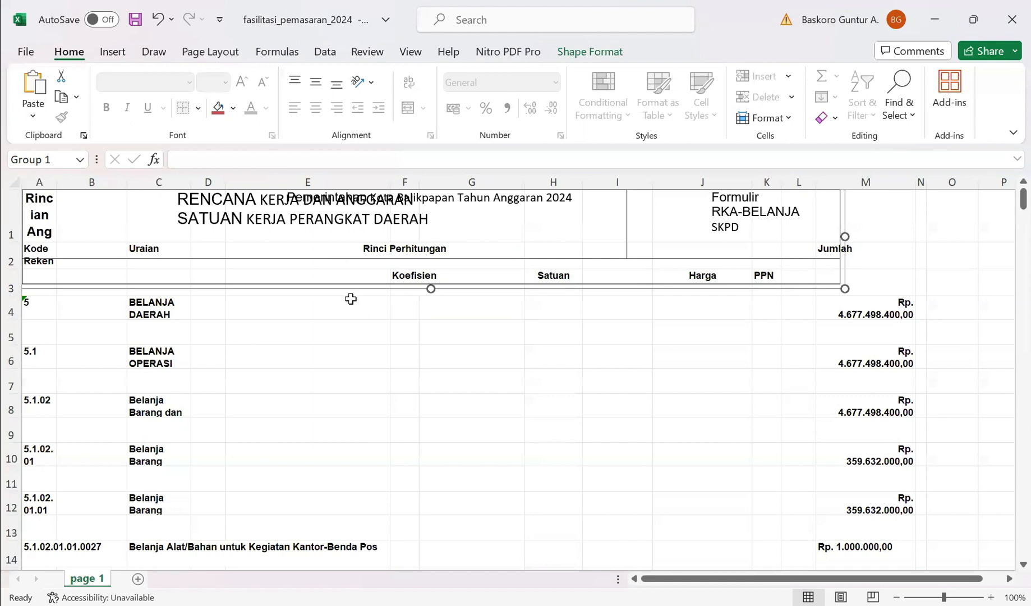
key("Delete")
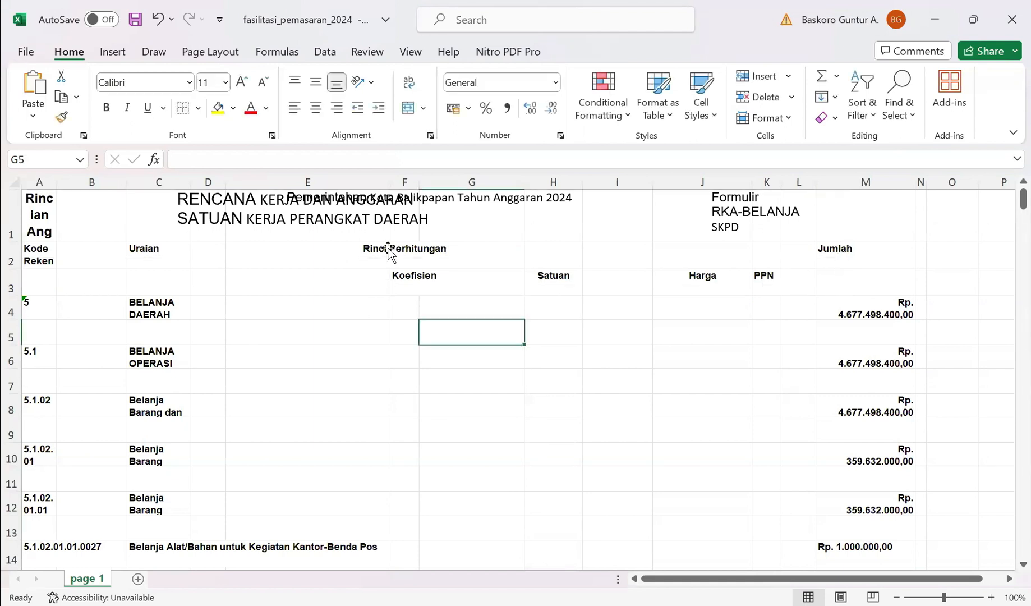
left_click(388, 254)
left_click(404, 206)
left_click(392, 209)
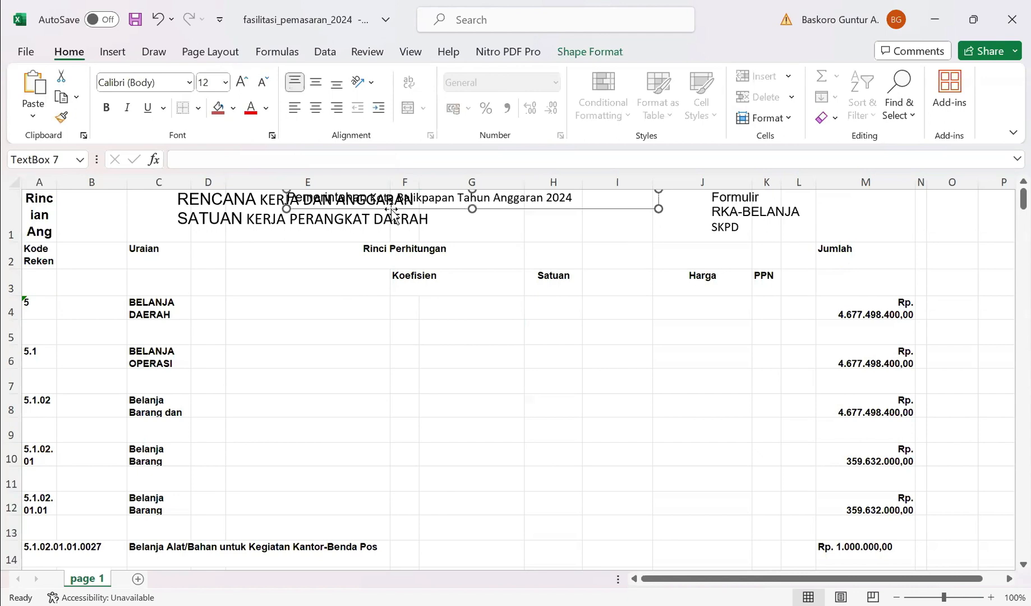
key("Delete")
- Delete the "RENCANA KERJA DAN ANGGARAN" and "Formulir RKA-BELANJA SKPD" text boxes floating over row 1
left_click(362, 219)
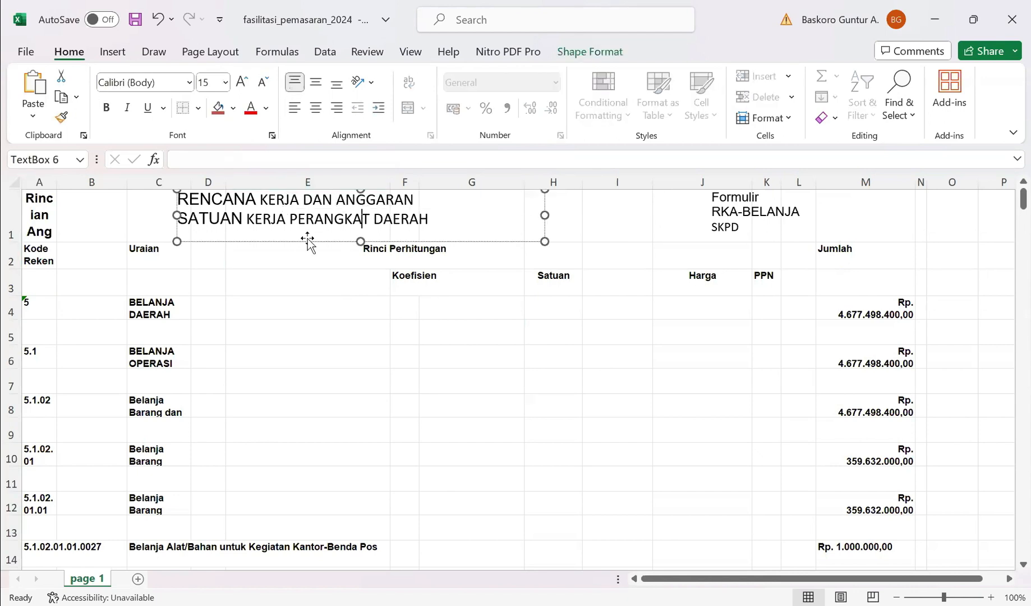
key("Escape")
key("Delete")
left_click(305, 219)
left_click(144, 224)
left_click(404, 218)
left_click(785, 213)
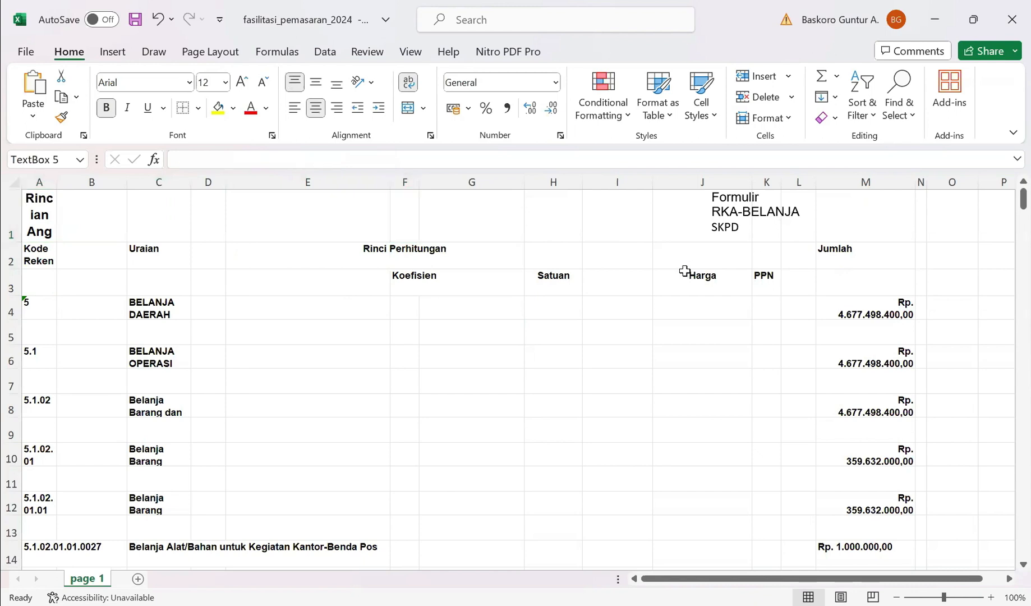
key("Escape")
key("Delete")
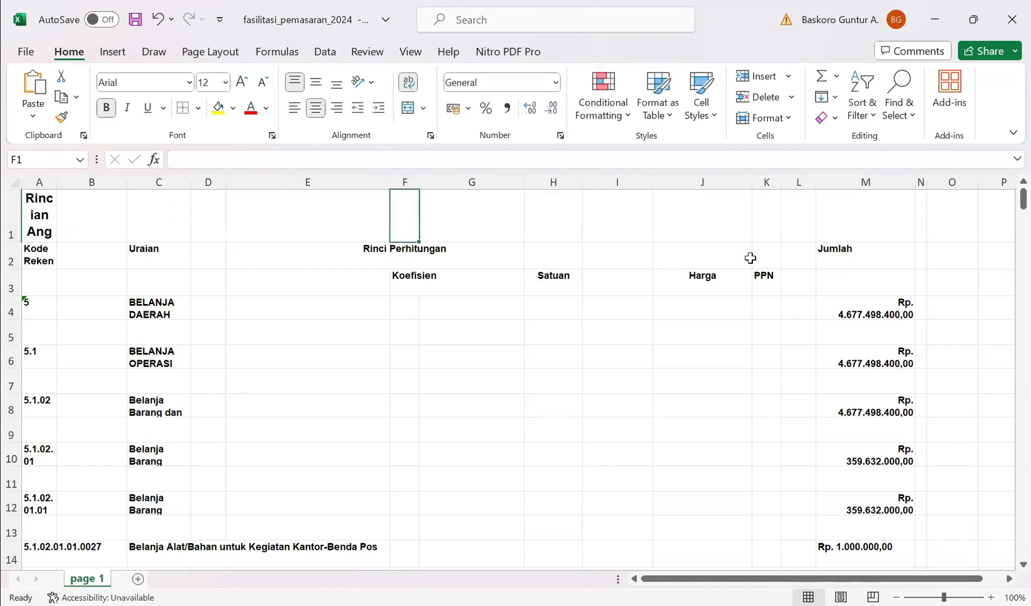
left_click(672, 310)
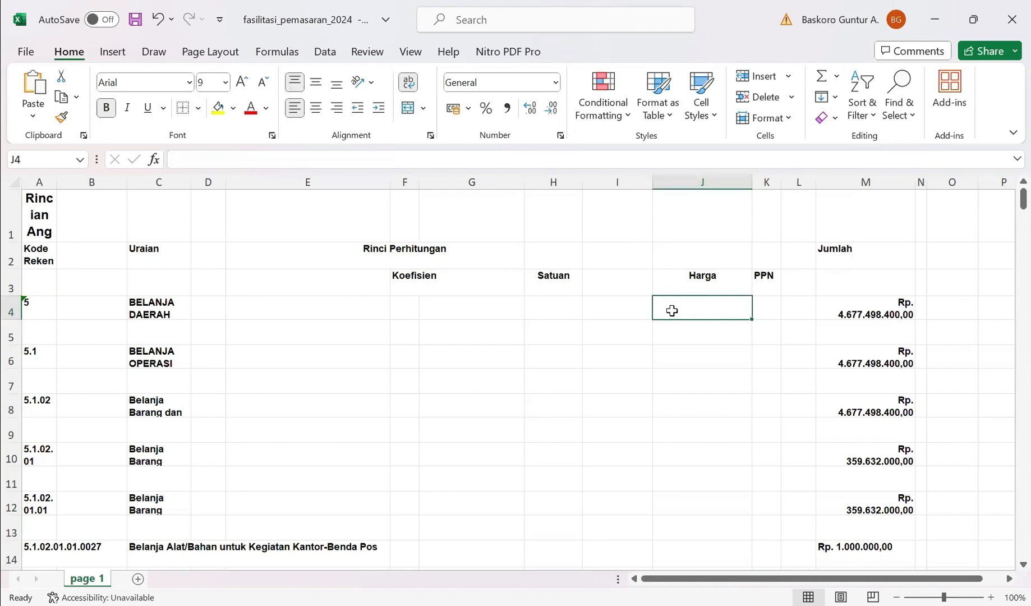
left_click(508, 336)
left_click(160, 203)
left_click(348, 244)
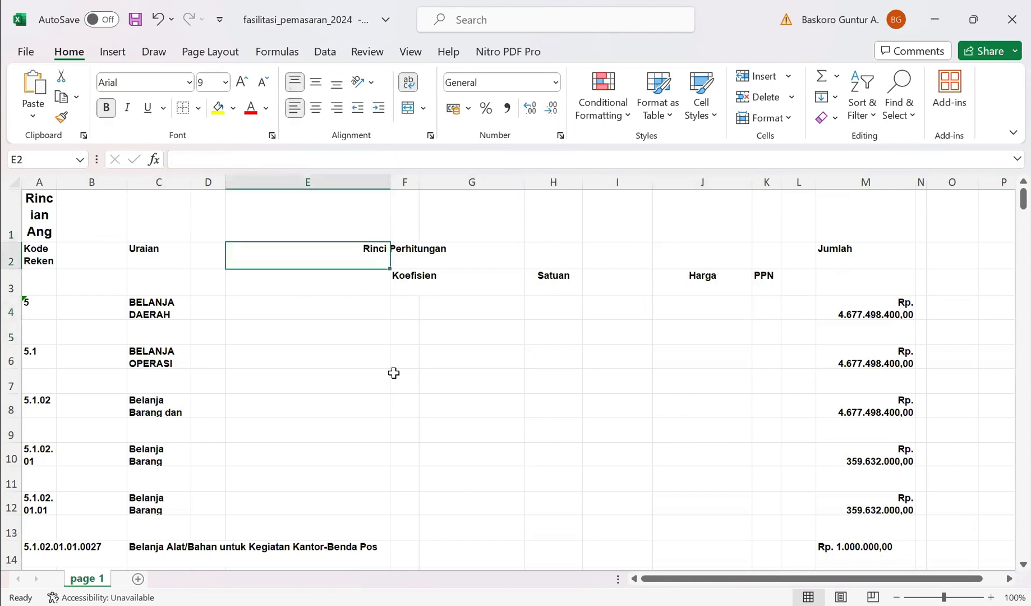
- Delete rows 153 to 170, which hold the Jumlah total, signature block and Pemerintahan Daerah list below the budget detail table
scroll(623, 403, "down", 8)
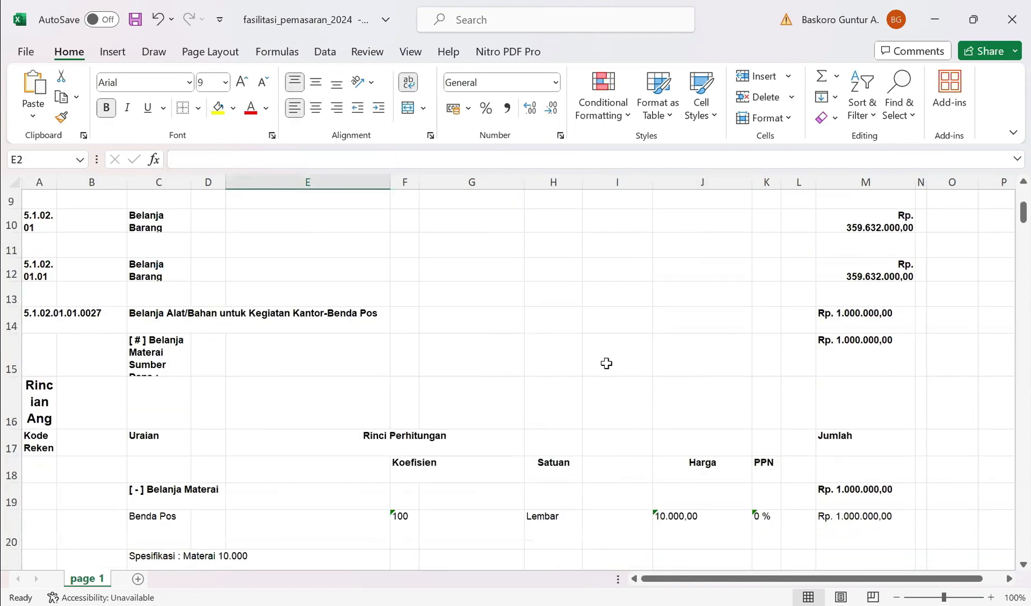
scroll(813, 325, "down", 4)
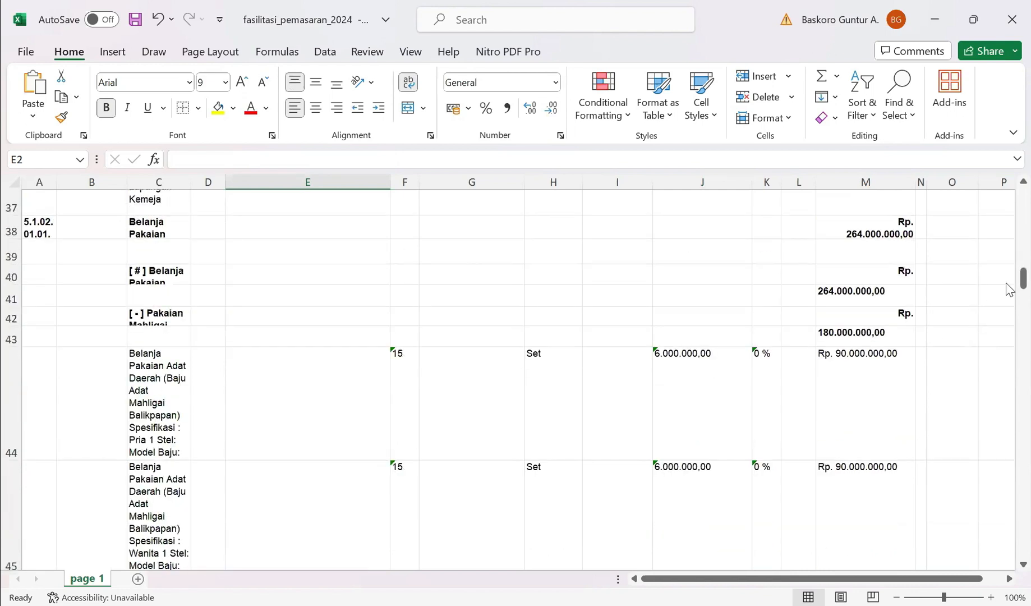
scroll(1010, 314, "down", 5)
scroll(1007, 345, "down", 20)
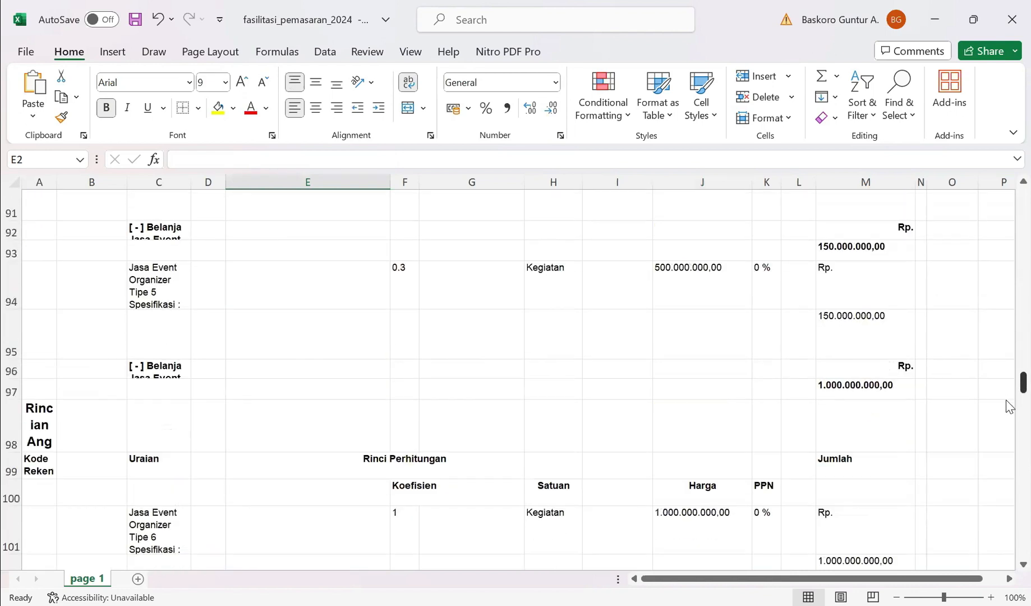
scroll(1007, 455, "down", 12)
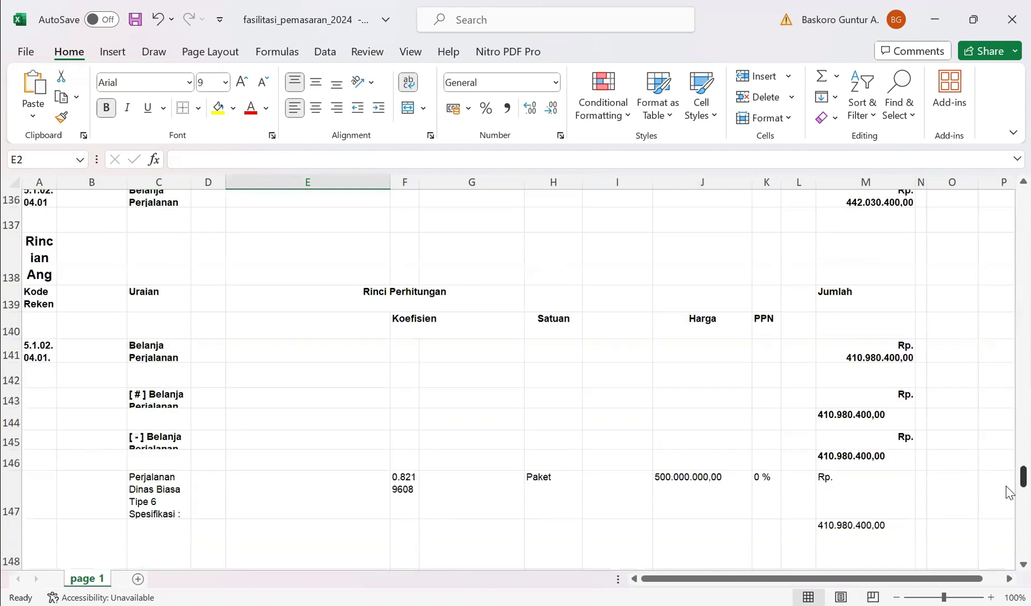
scroll(1009, 513, "down", 2)
scroll(1010, 513, "up", 3)
scroll(1010, 513, "down", 2)
scroll(1009, 511, "down", 3)
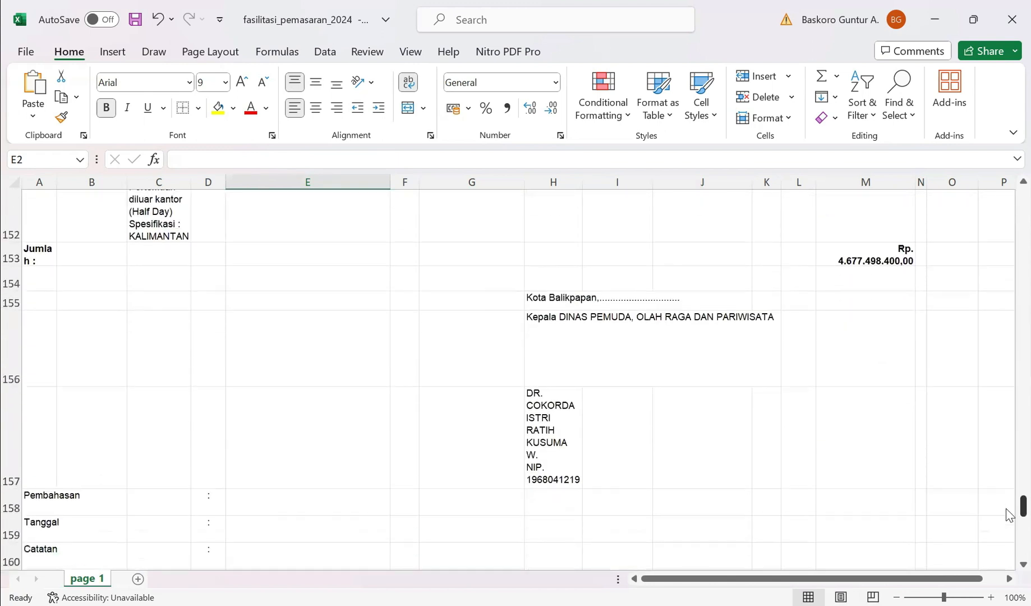
left_click(11, 258)
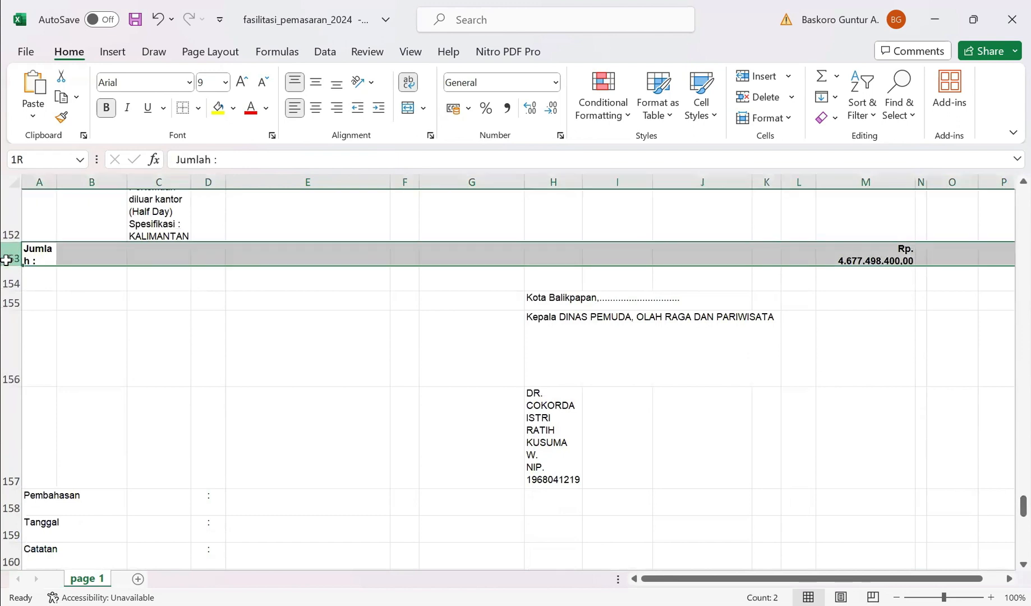
left_click_drag(23, 406, 26, 405)
scroll(106, 390, "down", 3)
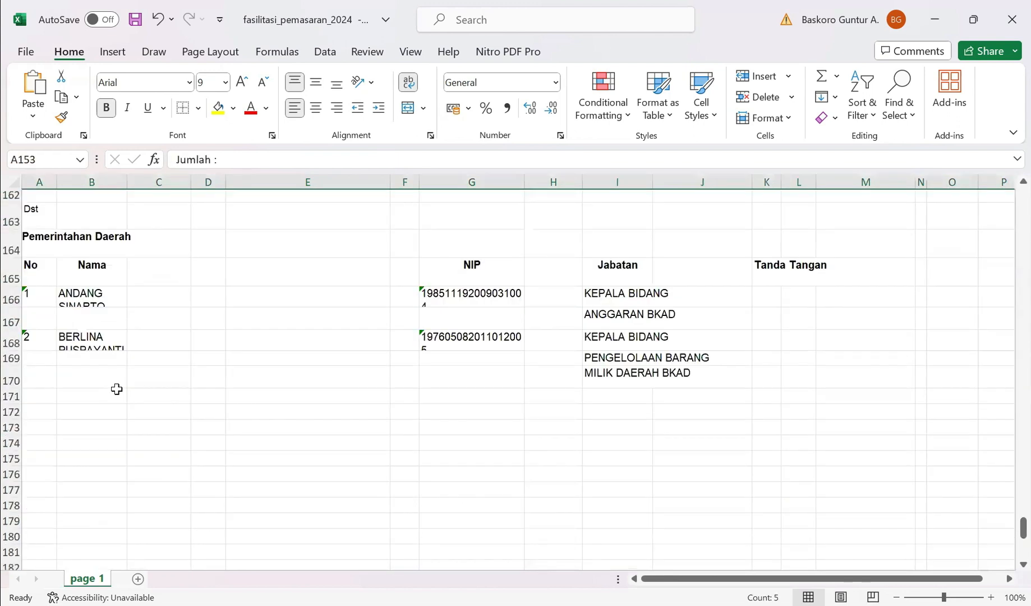
left_click(11, 379, "shift")
right_click(12, 382)
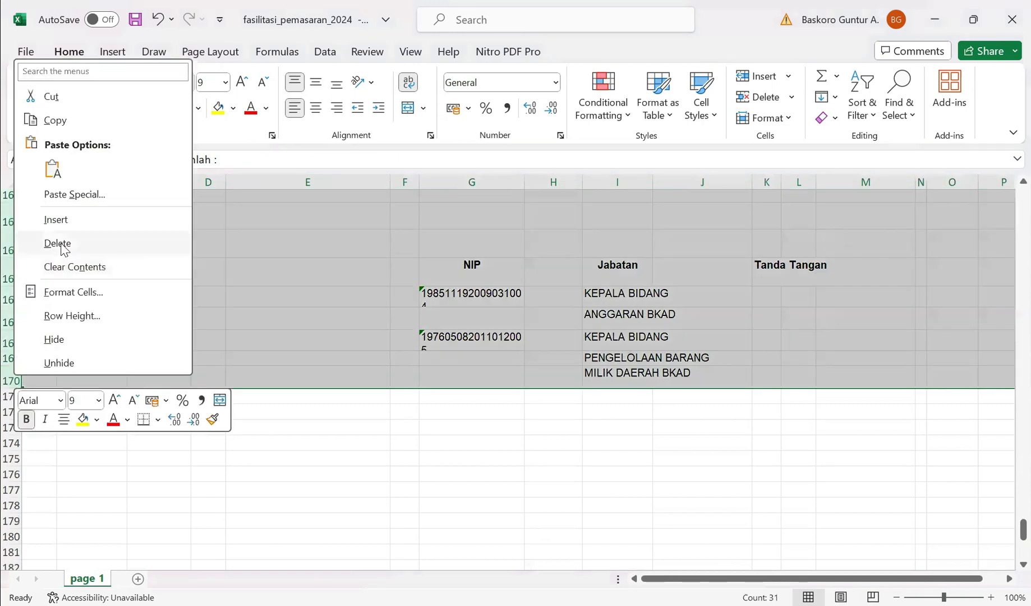
left_click(58, 244)
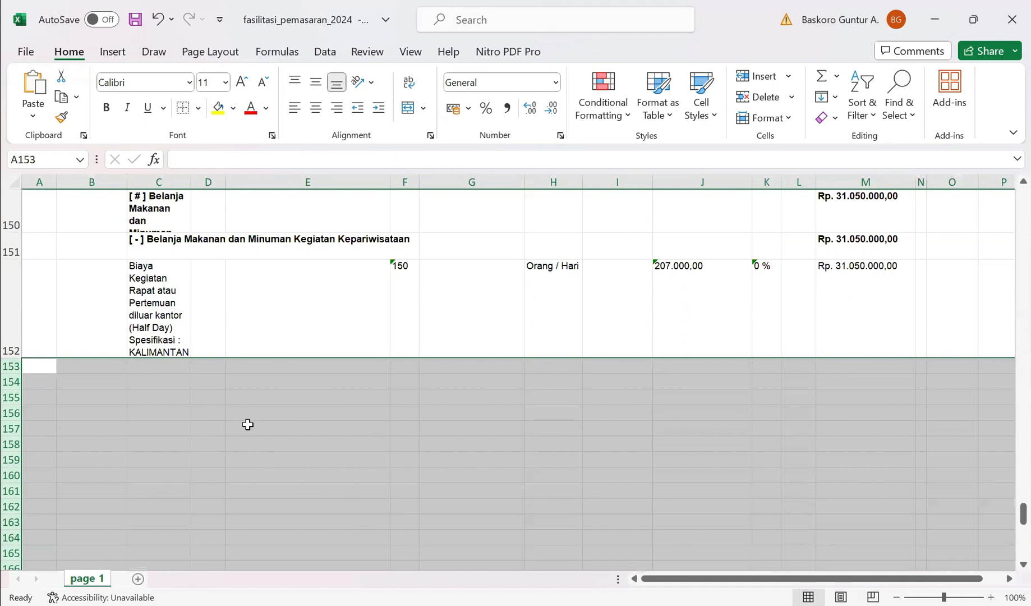
- Widen column A enough to show the full account codes and the Kode Rekening heading on one line
left_click(929, 326)
left_click_drag(1023, 514, 1023, 196)
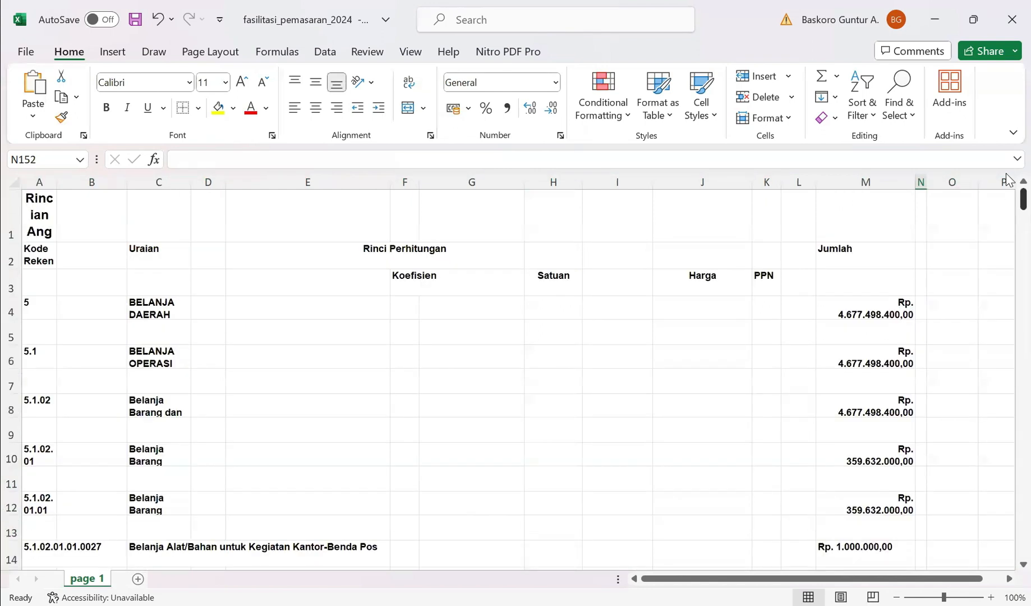
left_click(286, 224)
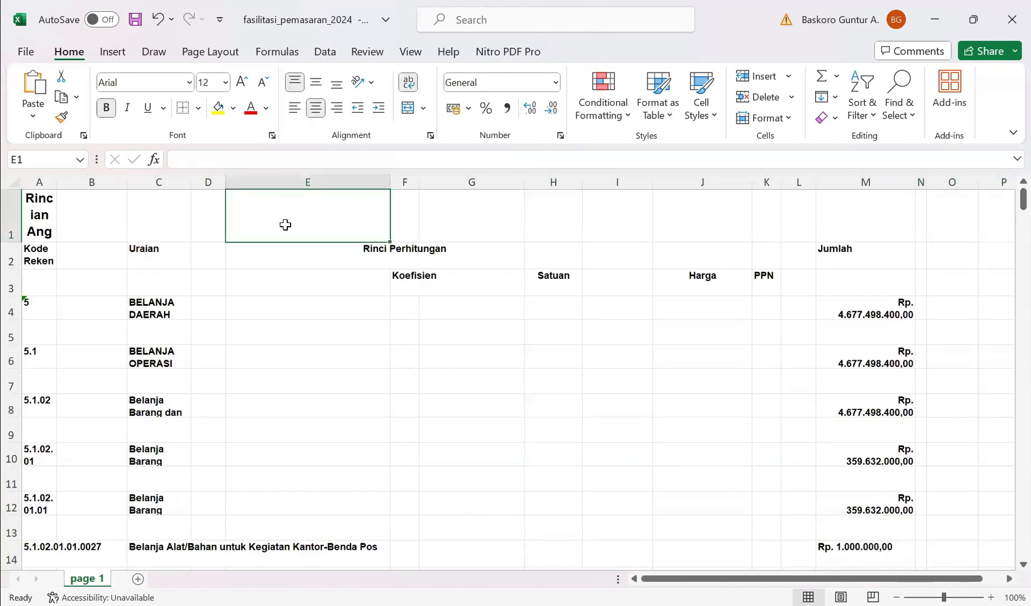
left_click(42, 315)
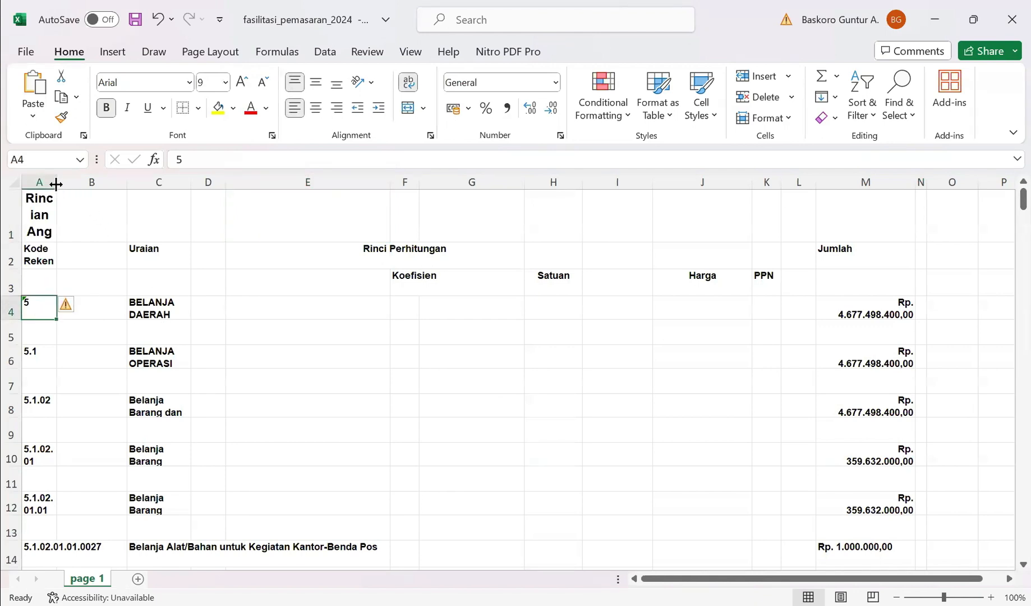
left_click_drag(56, 184, 133, 198)
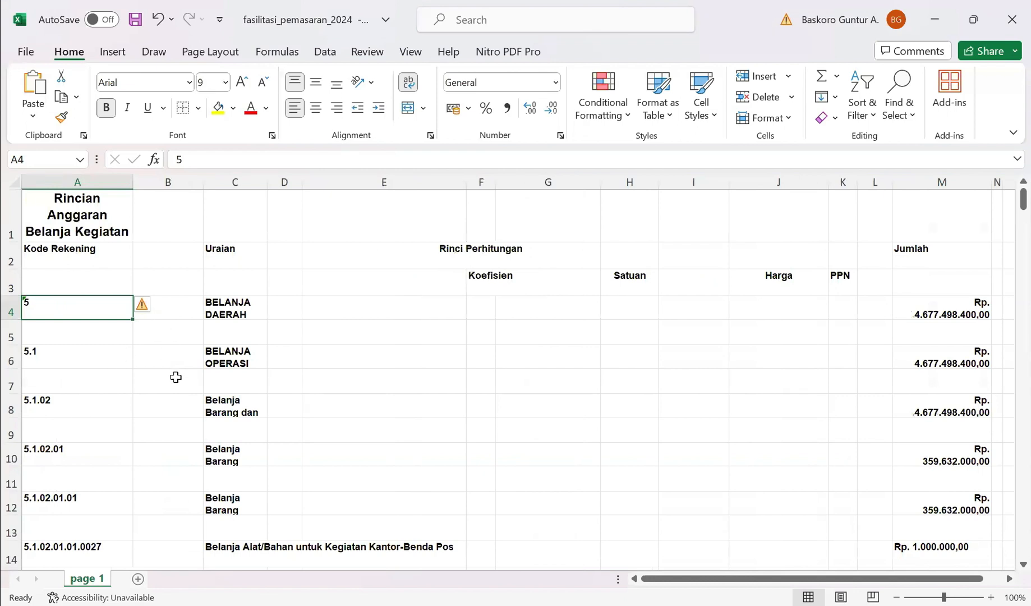
- Examine the account codes in the widened column A and the header blocks repeated throughout the table
scroll(151, 367, "down", 5)
scroll(151, 359, "up", 4)
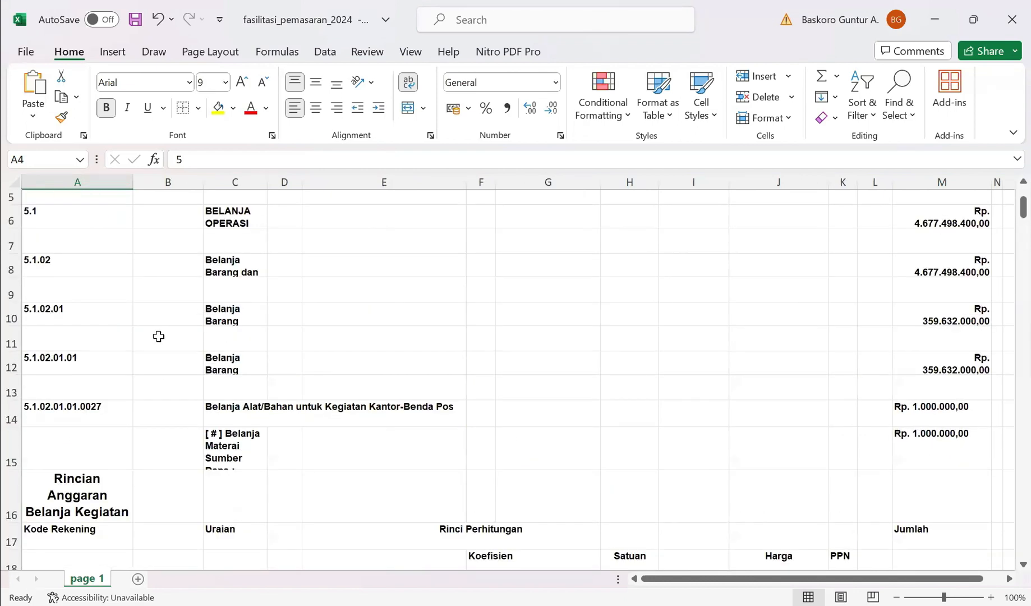
scroll(157, 339, "down", 11)
scroll(159, 337, "down", 8)
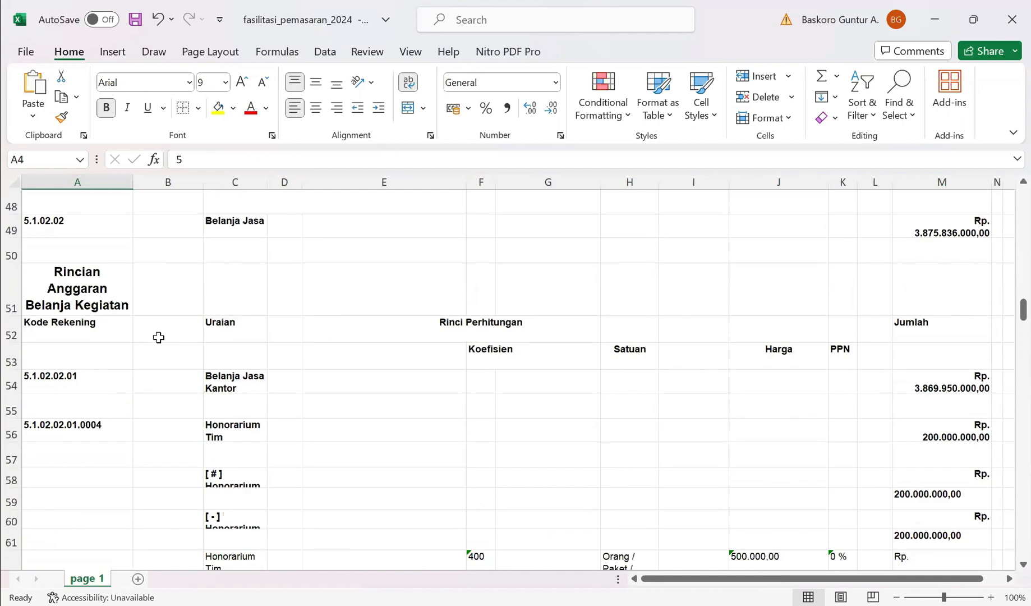
scroll(154, 339, "down", 4)
scroll(156, 331, "up", 12)
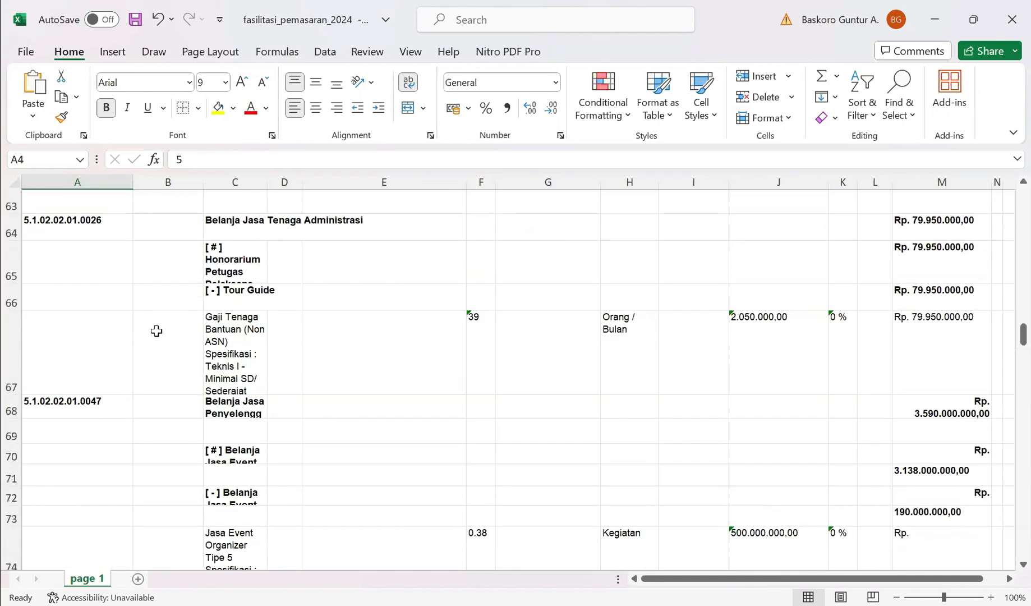
scroll(155, 326, "up", 10)
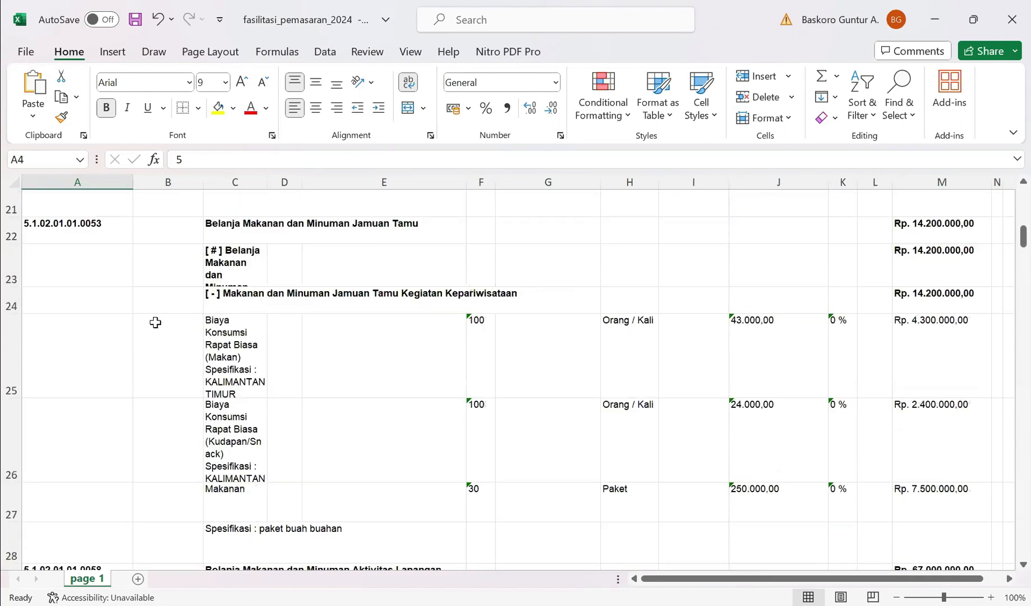
- Clear the contents of rows 1 to 3, which hold the "Rincian Anggaran Belanja Kegiatan" title and column headings
left_click(186, 215)
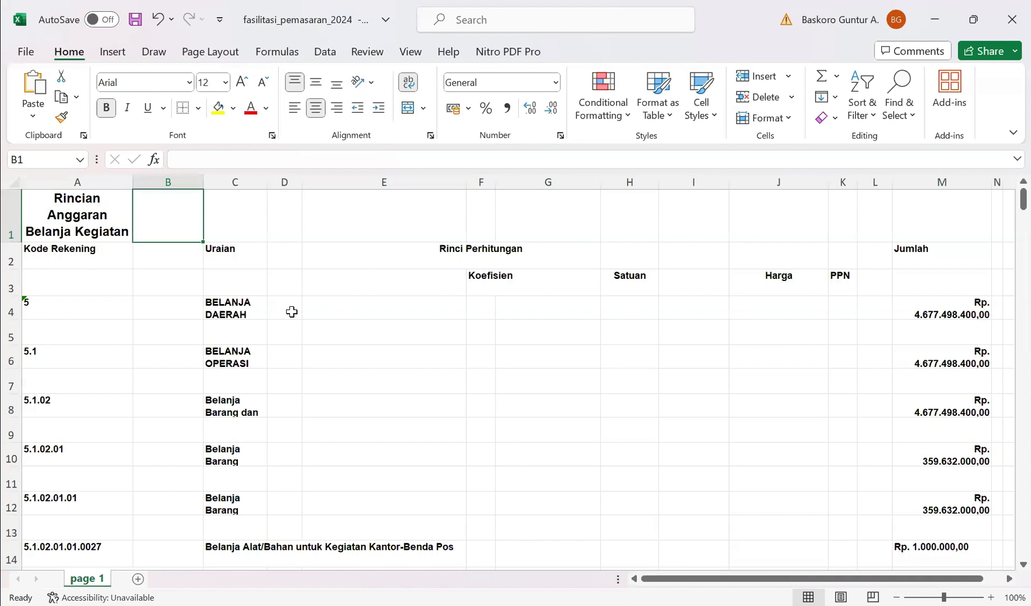
left_click_drag(12, 213, 812, 285)
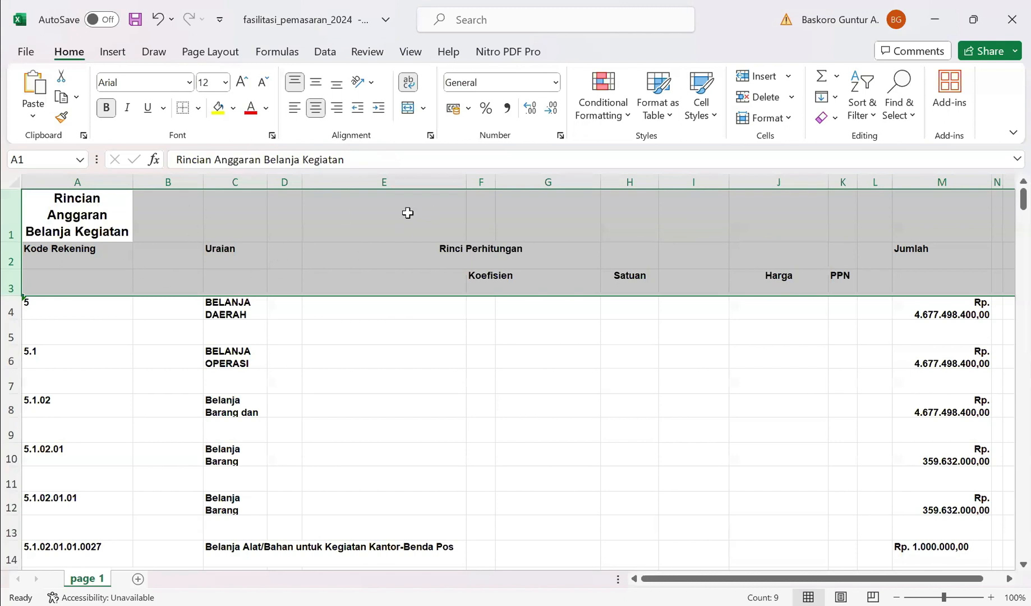
right_click(288, 242)
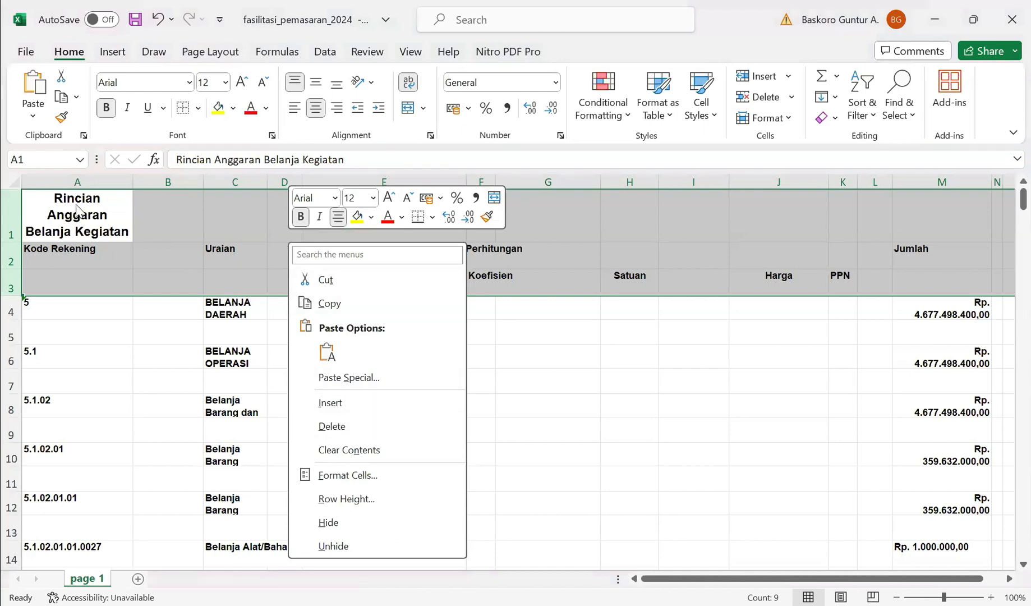
key("Escape")
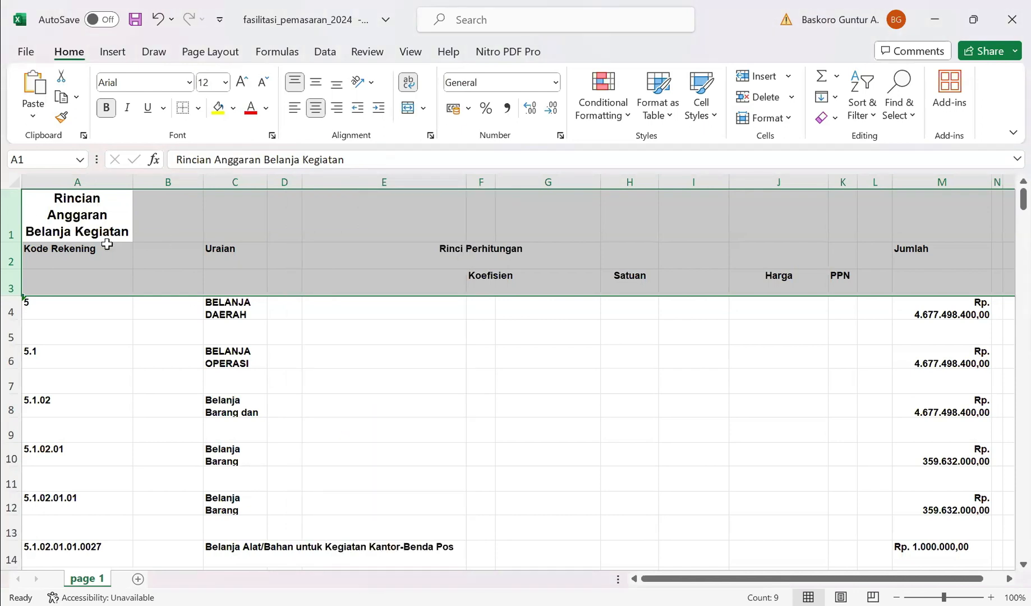
key("Delete")
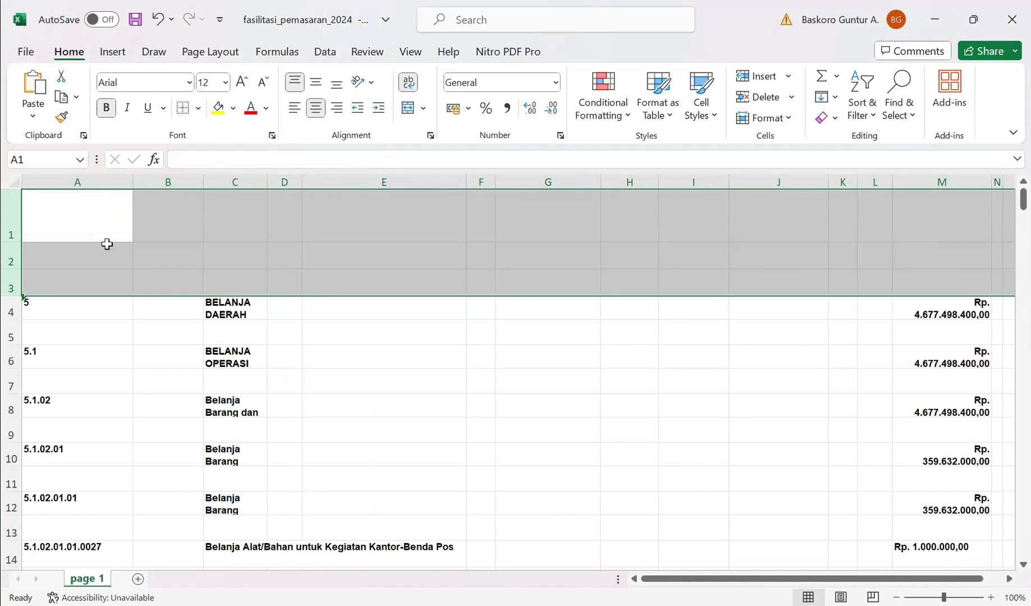
left_click(533, 407)
- Delete rows 16 to 18, which repeat the "Rincian Anggaran Belanja Kegiatan" title and column headings
scroll(533, 407, "down", 4)
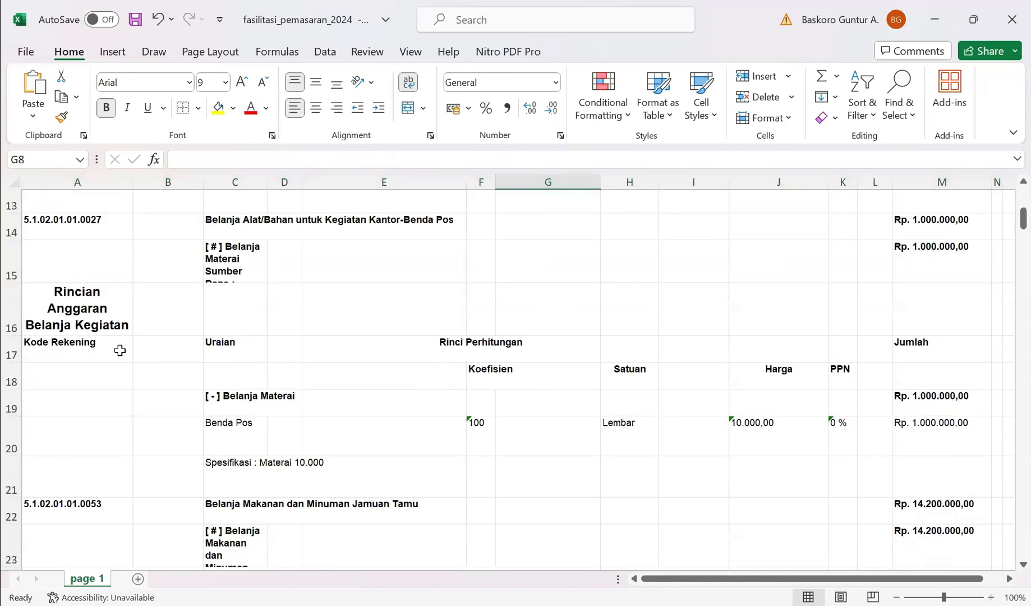
left_click_drag(10, 307, 6, 371)
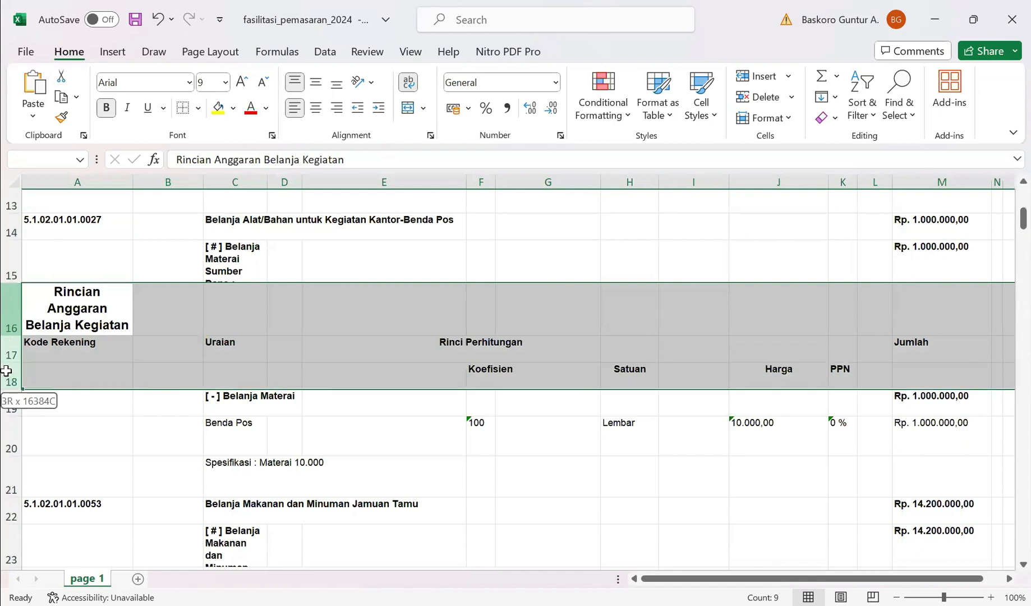
right_click(15, 310)
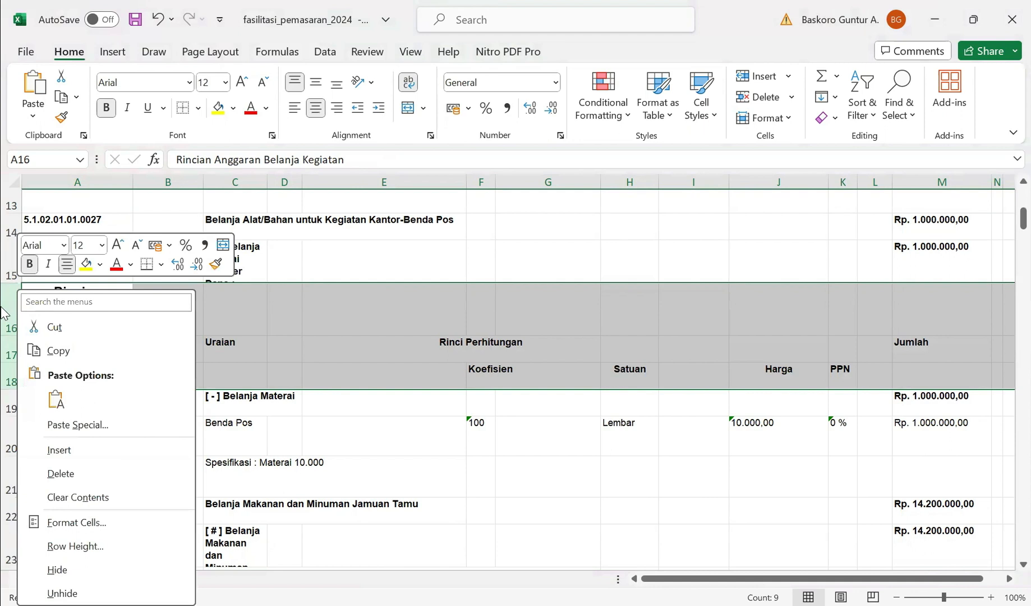
left_click(67, 474)
left_click(212, 439)
left_click(146, 362)
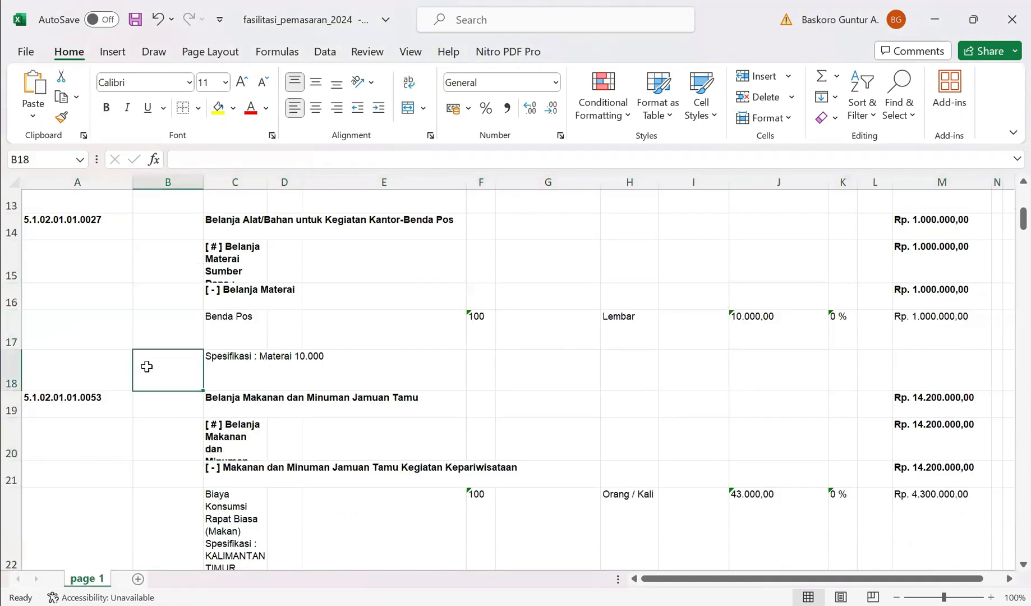
- Delete the next repeated title and column heading block in rows 48 to 50, below the Belanja Jasa entry
scroll(147, 363, "down", 4)
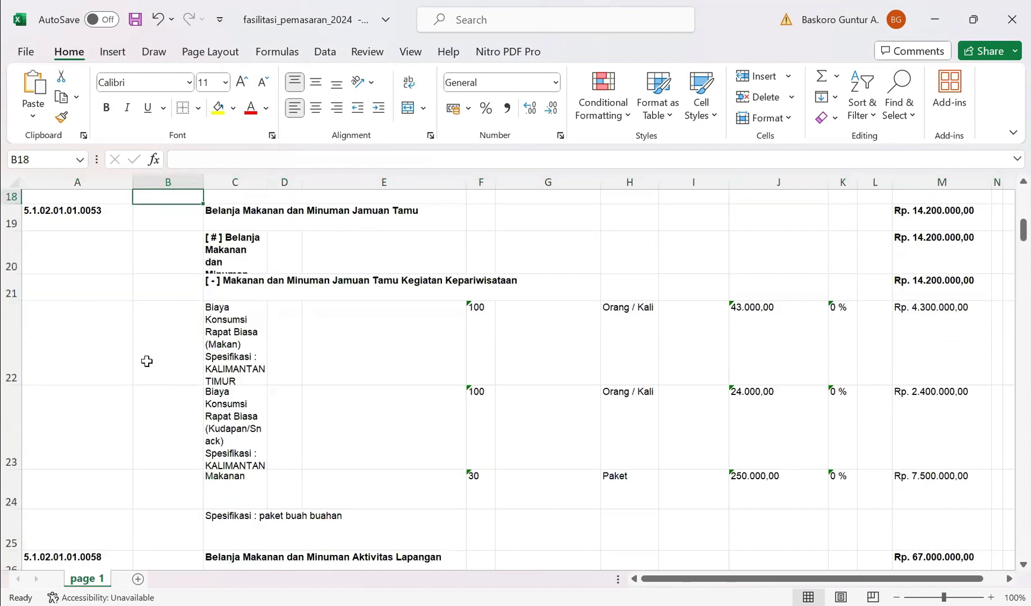
scroll(148, 362, "down", 4)
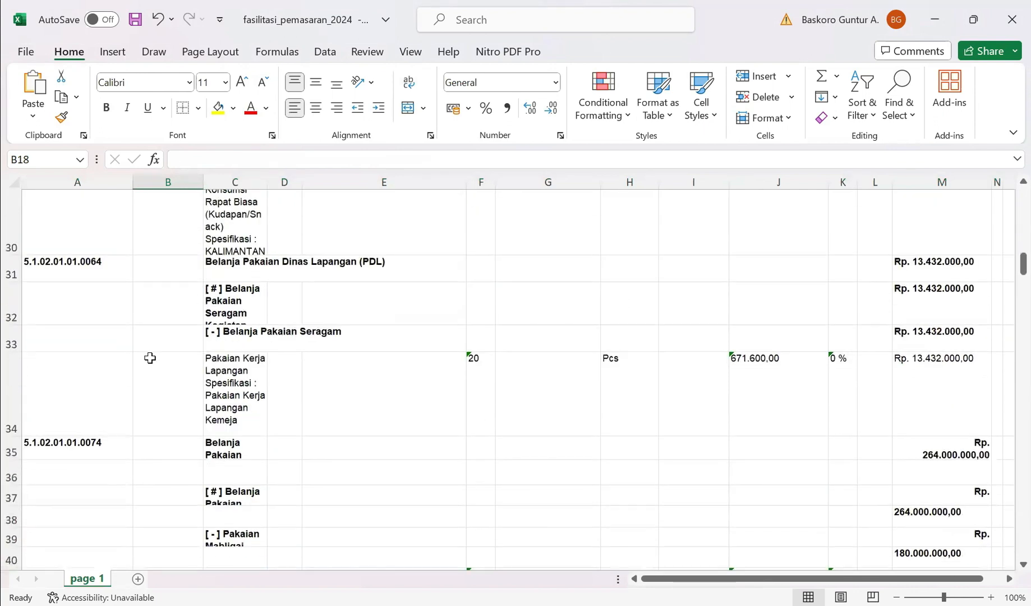
scroll(150, 356, "down", 3)
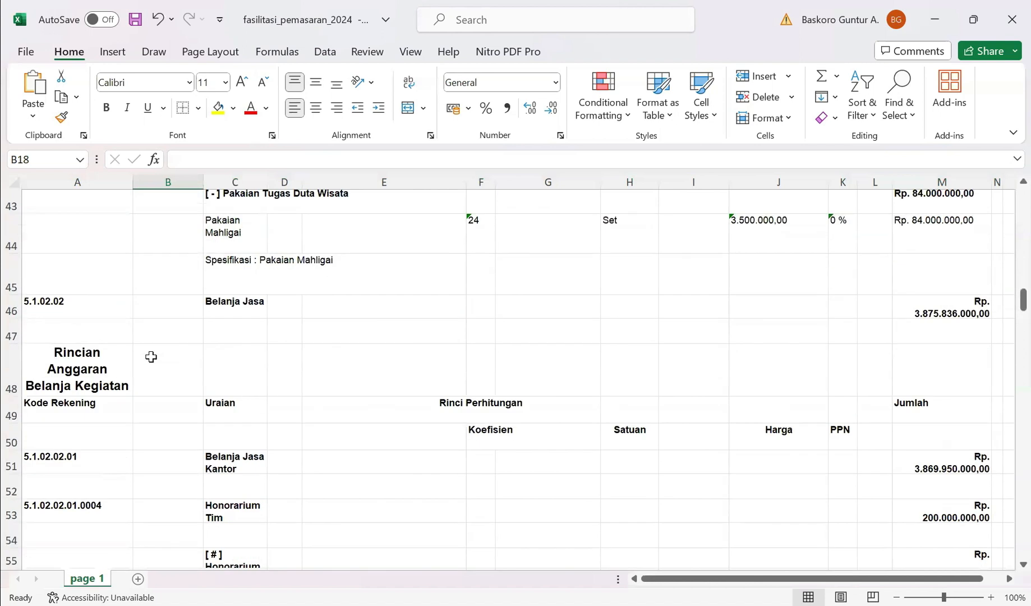
left_click(8, 365)
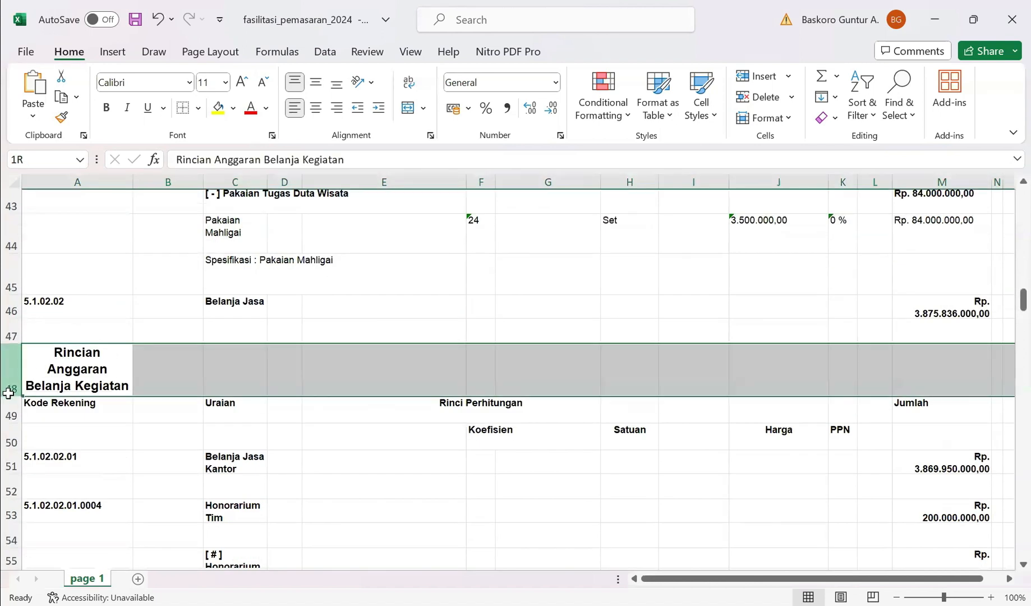
left_click_drag(35, 381, 11, 370)
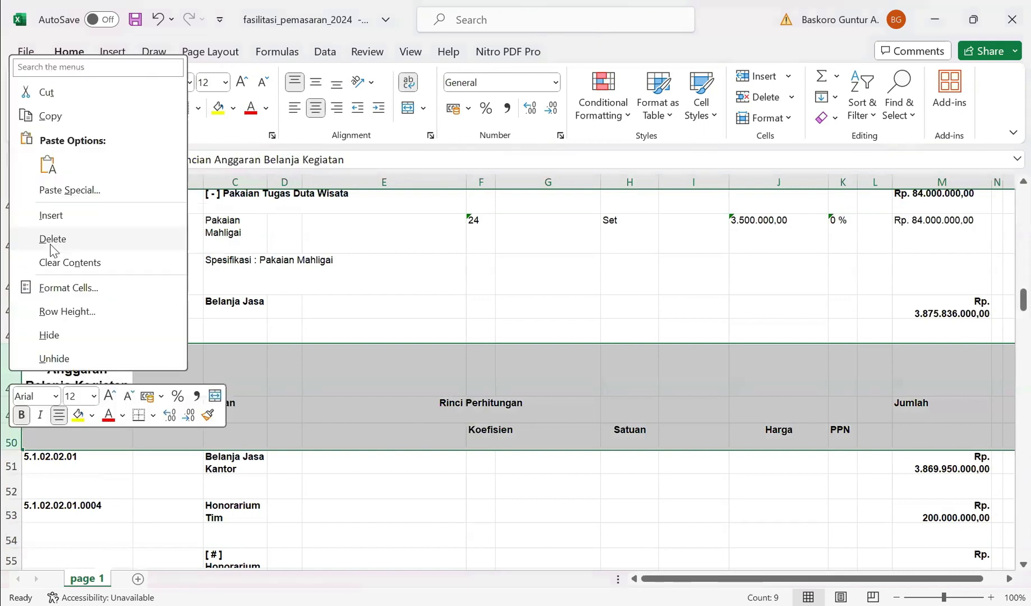
left_click(50, 245)
left_click(115, 330)
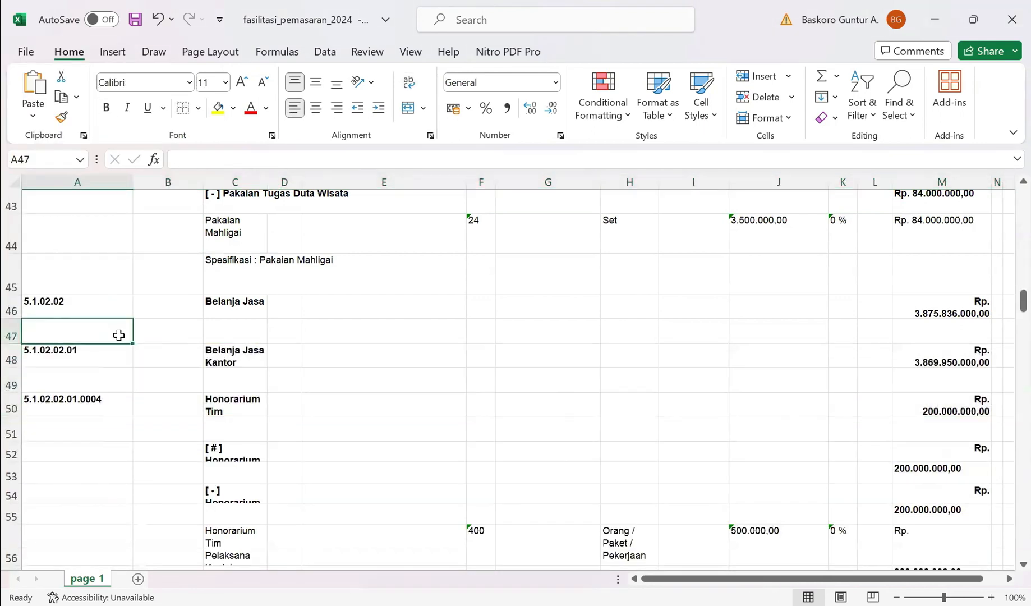
- Delete rows 92 to 94, which repeat the "Rincian Anggaran Belanja Kegiatan" title and column headings
scroll(119, 336, "down", 1)
scroll(119, 335, "down", 5)
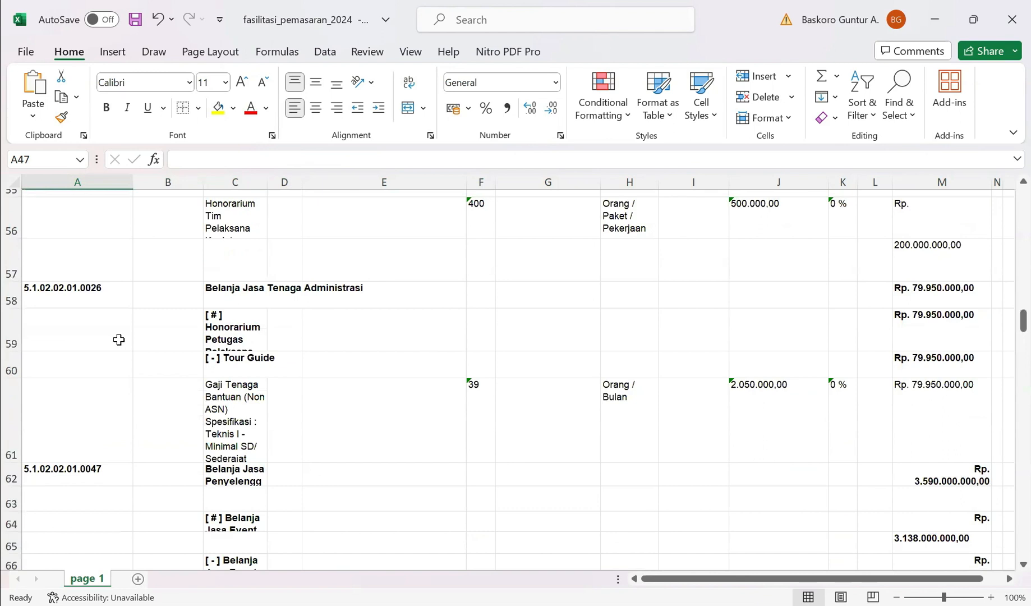
scroll(123, 335, "down", 8)
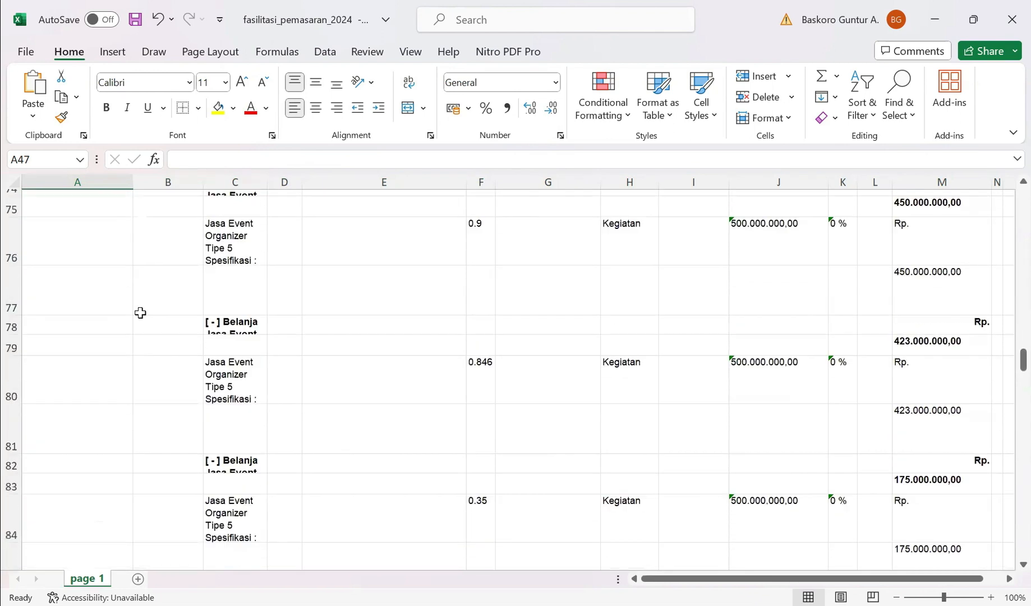
scroll(140, 305, "down", 3)
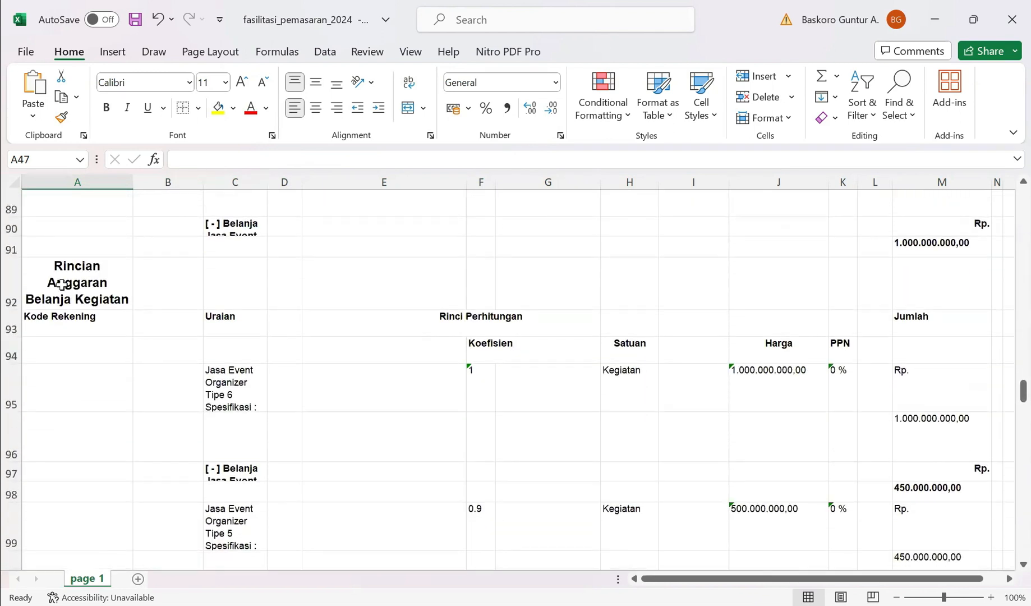
left_click(11, 279)
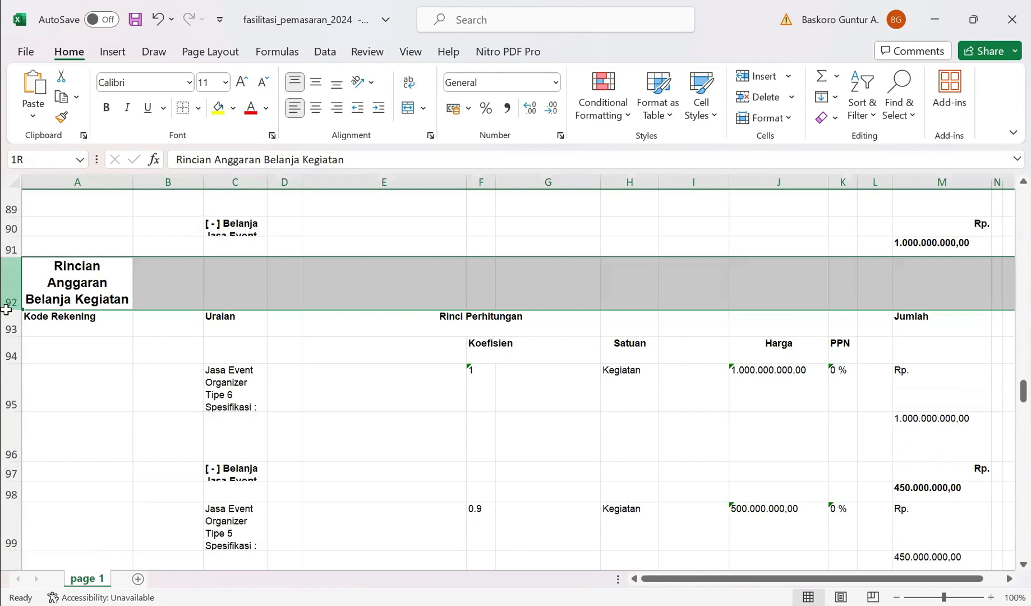
left_click_drag(7, 343, 6, 343)
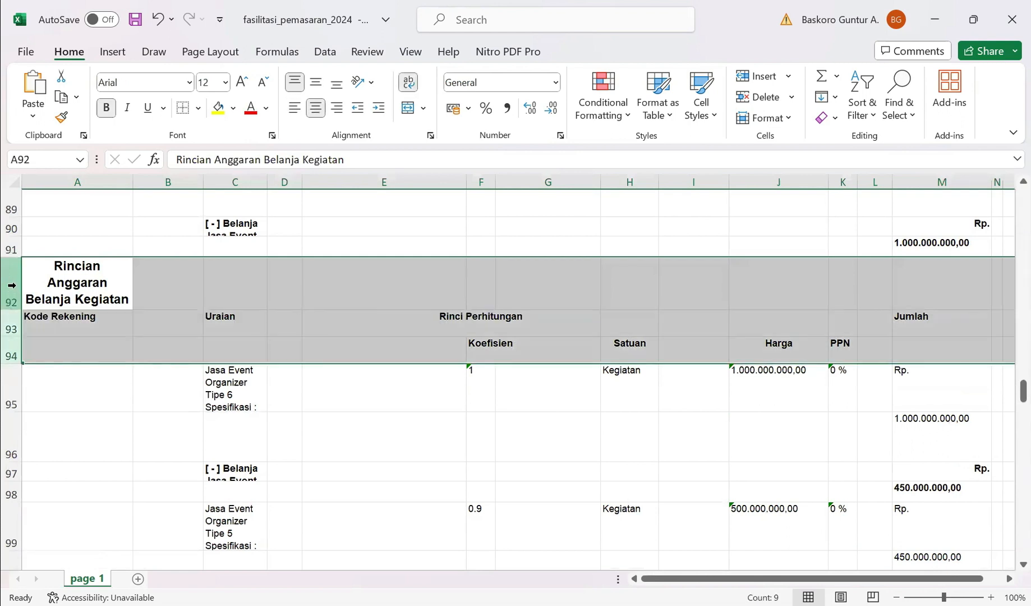
right_click(11, 293)
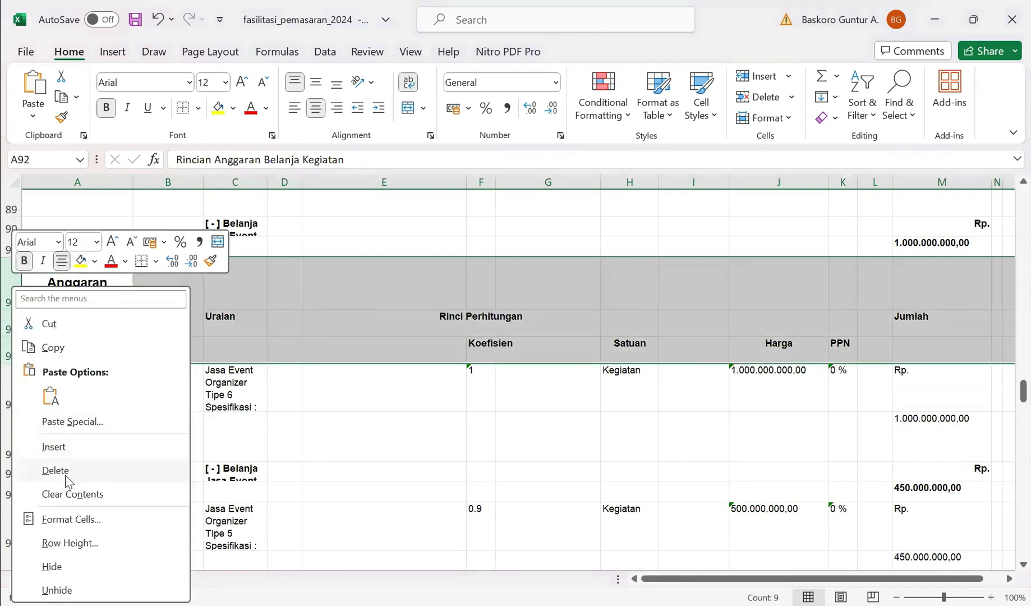
left_click(62, 471)
left_click(115, 431)
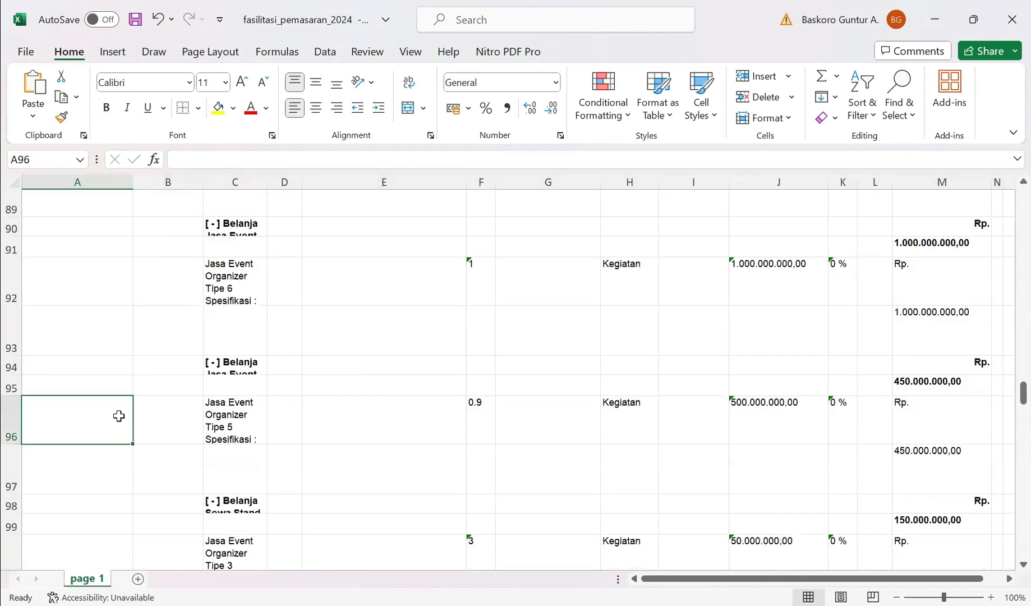
- Delete the repeated title and column heading block in rows 129 to 131, above account code 5.1.02.04.01.0001
scroll(120, 392, "down", 2)
scroll(121, 375, "down", 5)
scroll(121, 375, "down", 5)
scroll(121, 375, "down", 2)
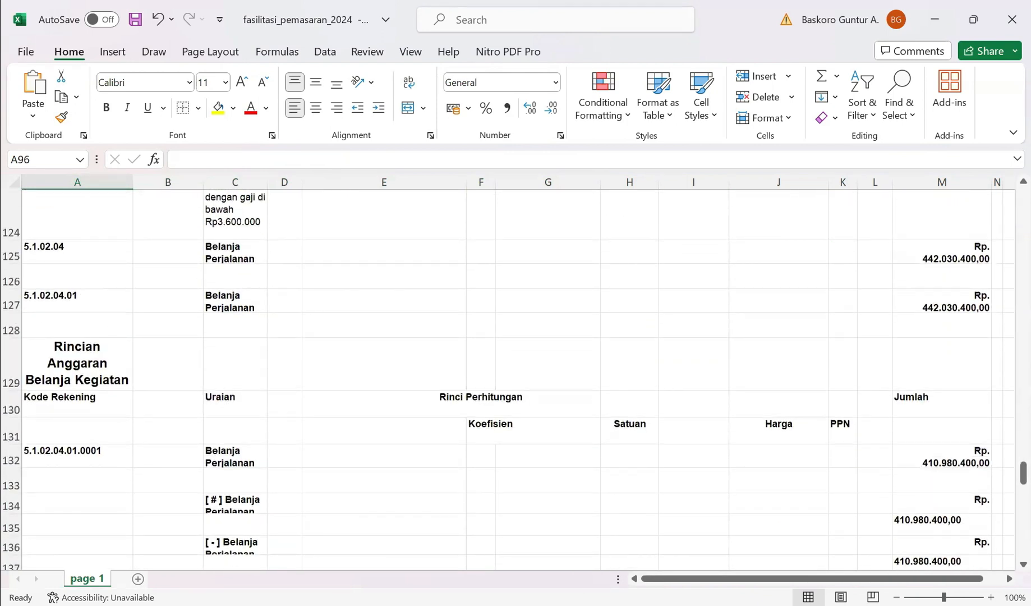
key("alt+Tab")
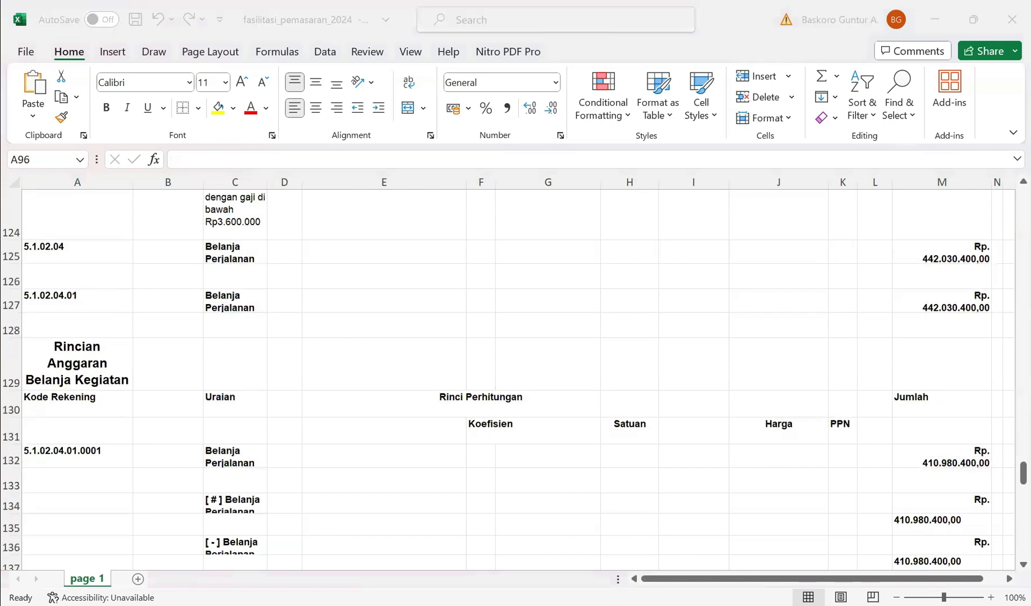
key("alt+Tab")
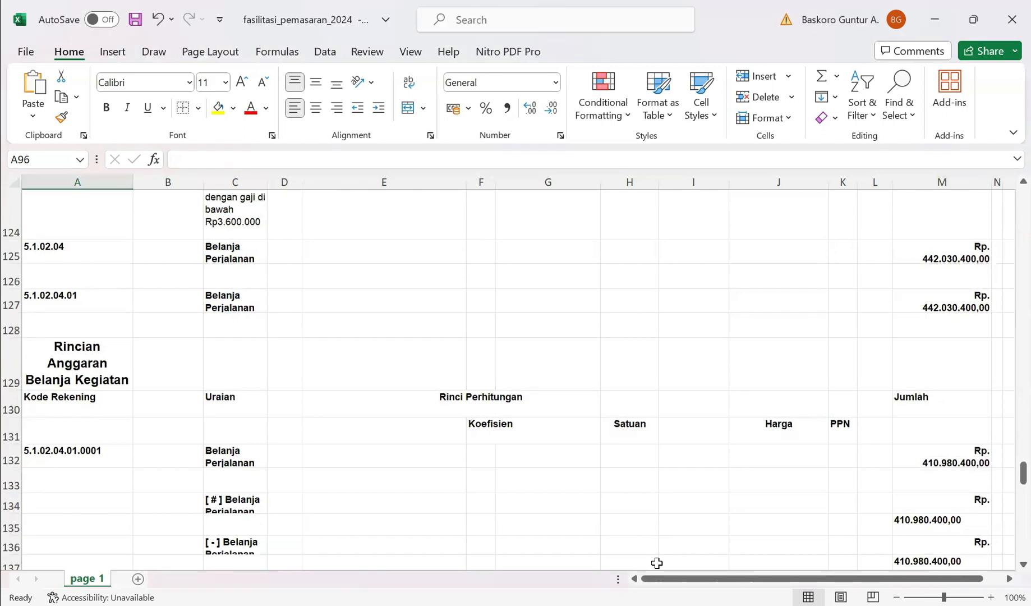
key("alt+Tab")
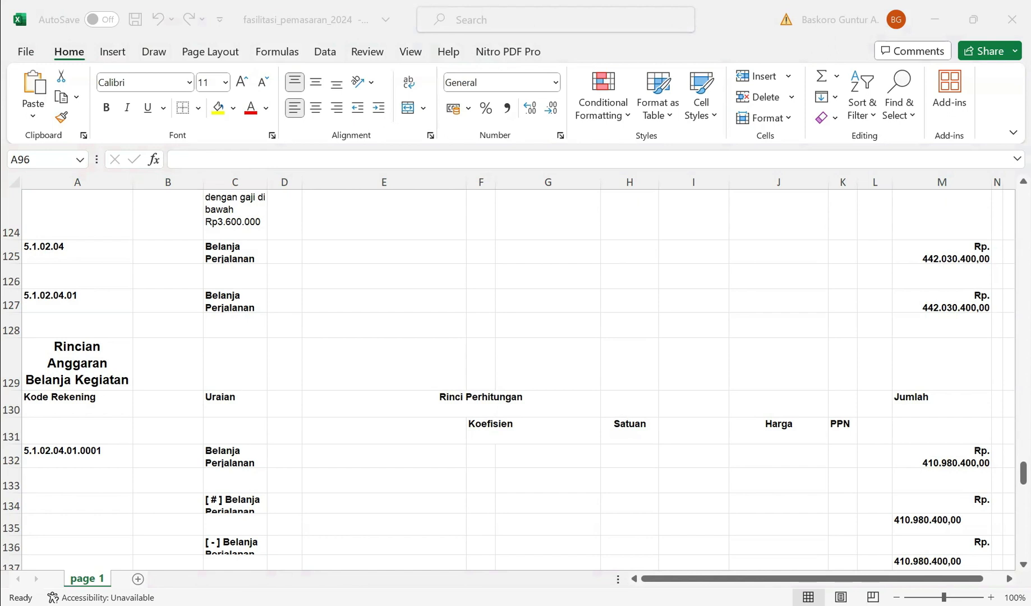
key("alt+Tab")
left_click(545, 311)
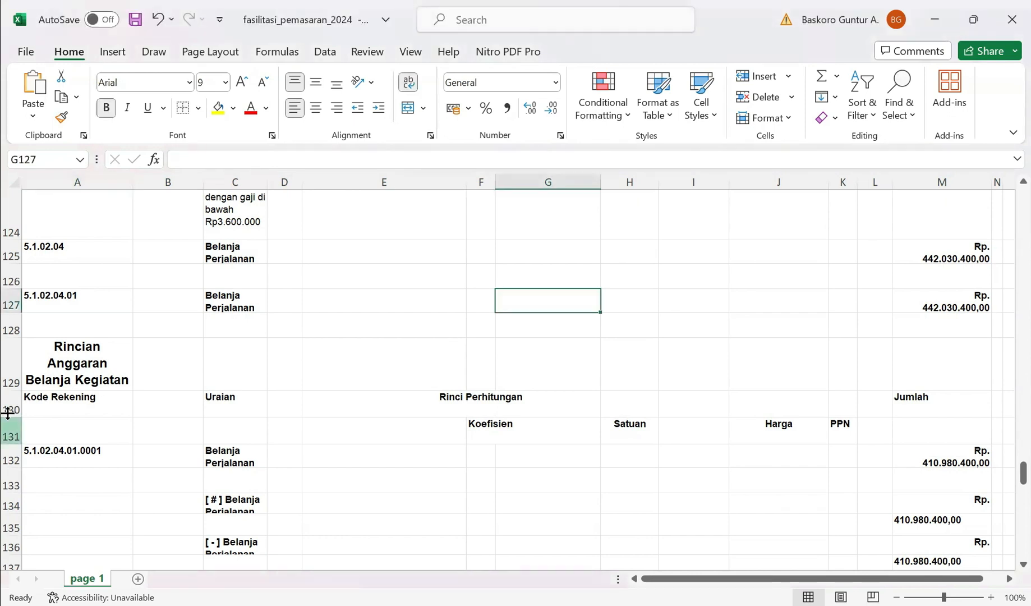
left_click(5, 387)
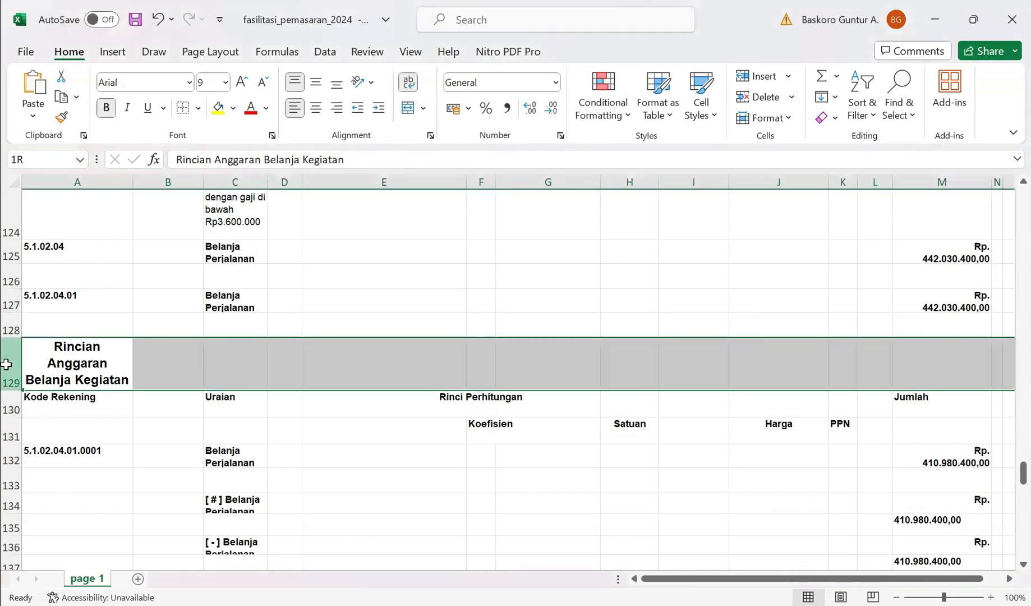
left_click_drag(14, 372, 12, 435)
right_click(12, 435)
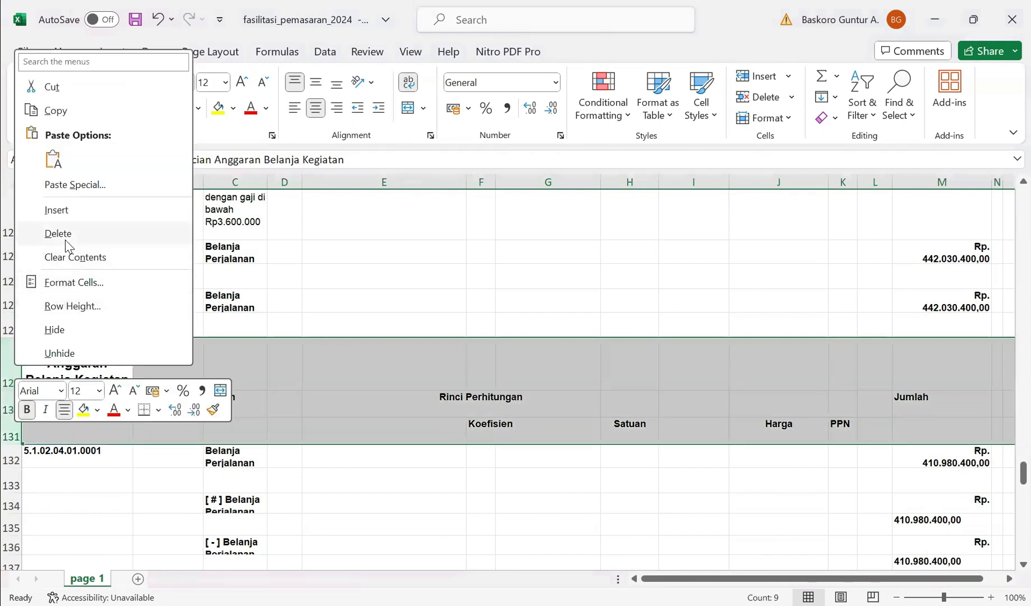
left_click(72, 234)
left_click(115, 456)
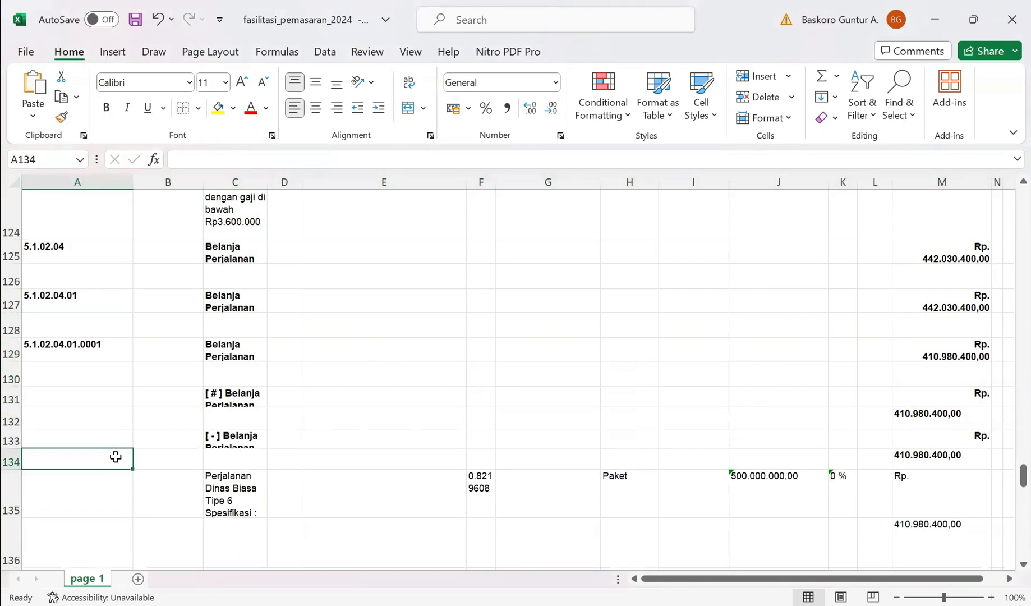
- Check the table down to its last entry and back to the first rows for any remaining repeated heading blocks
scroll(115, 457, "down", 2)
scroll(115, 456, "down", 3)
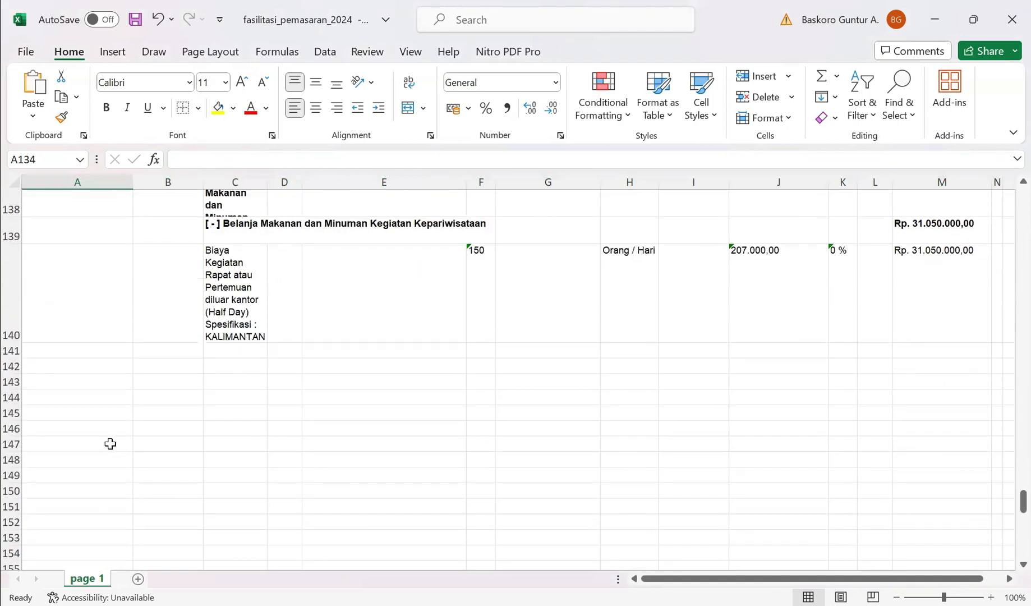
scroll(110, 444, "up", 2)
scroll(109, 443, "up", 17)
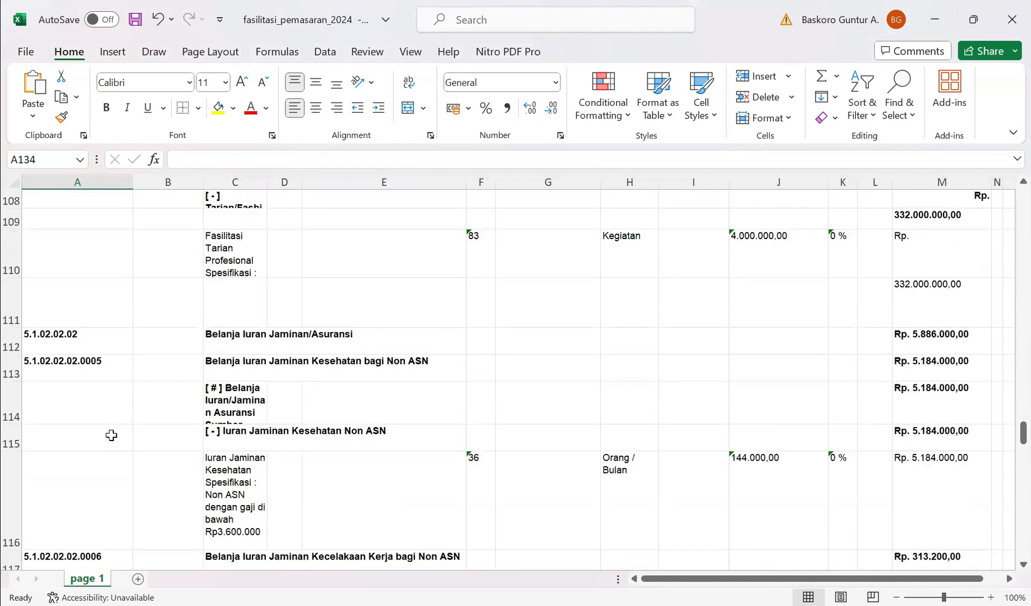
scroll(110, 430, "up", 18)
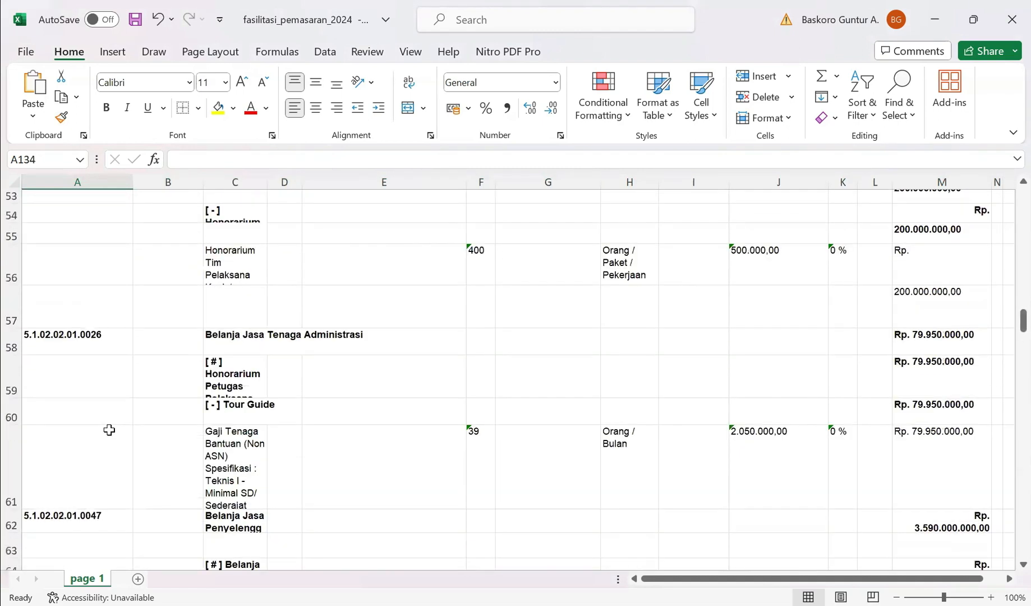
scroll(109, 429, "up", 9)
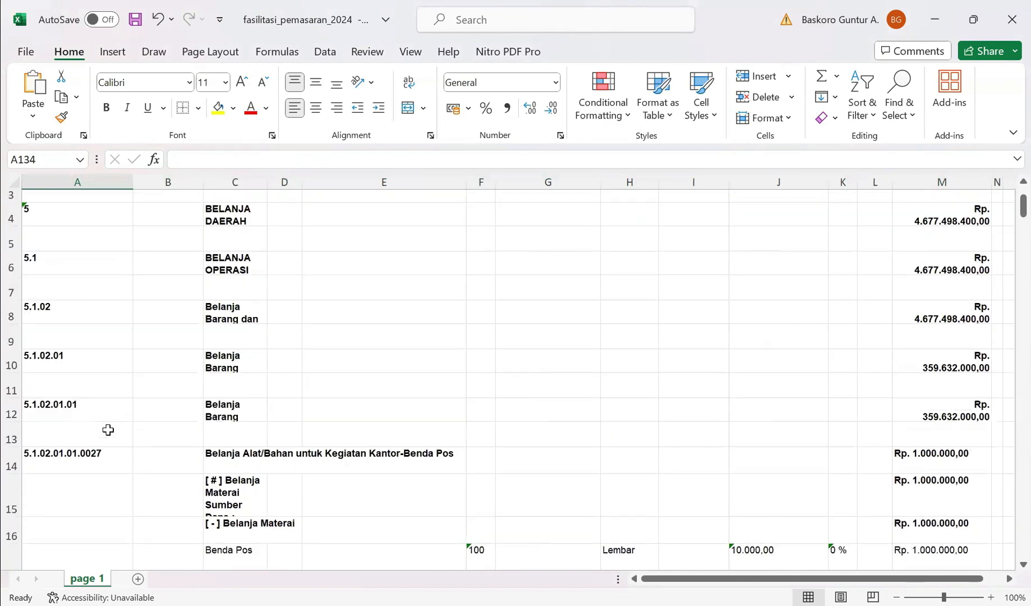
left_click(70, 342)
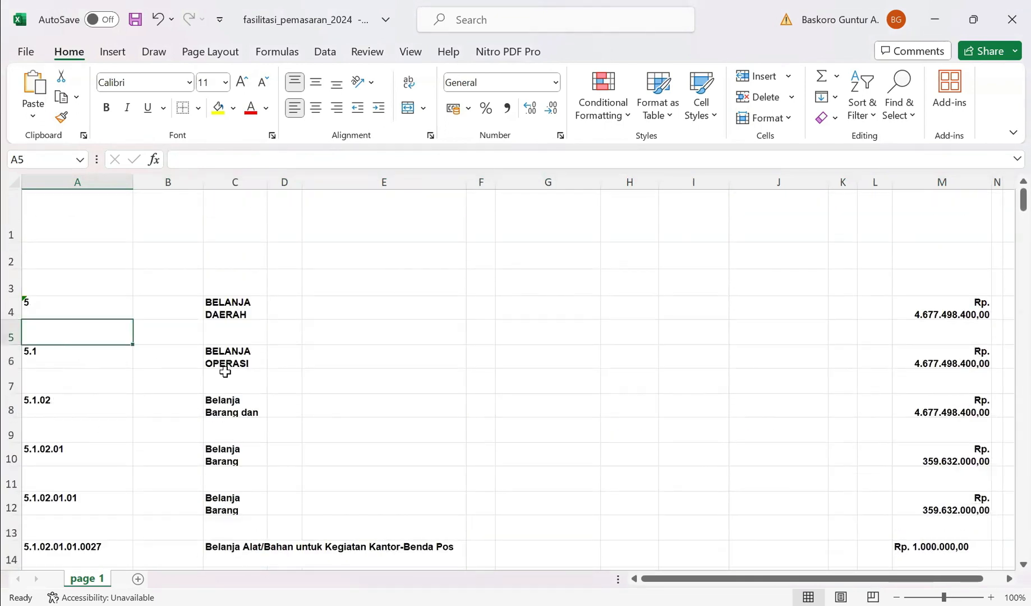
left_click(477, 386)
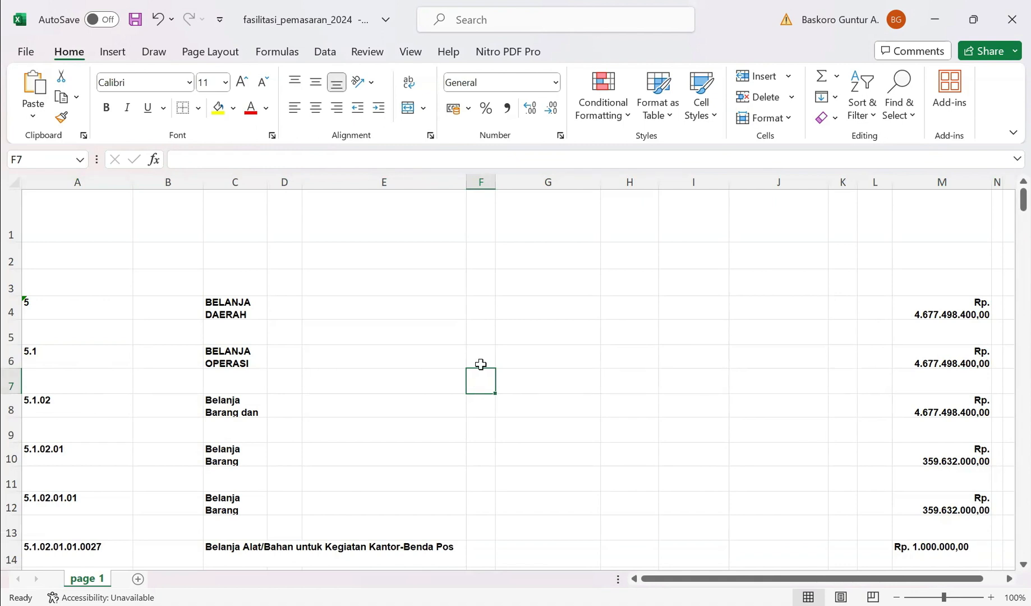
left_click(97, 178)
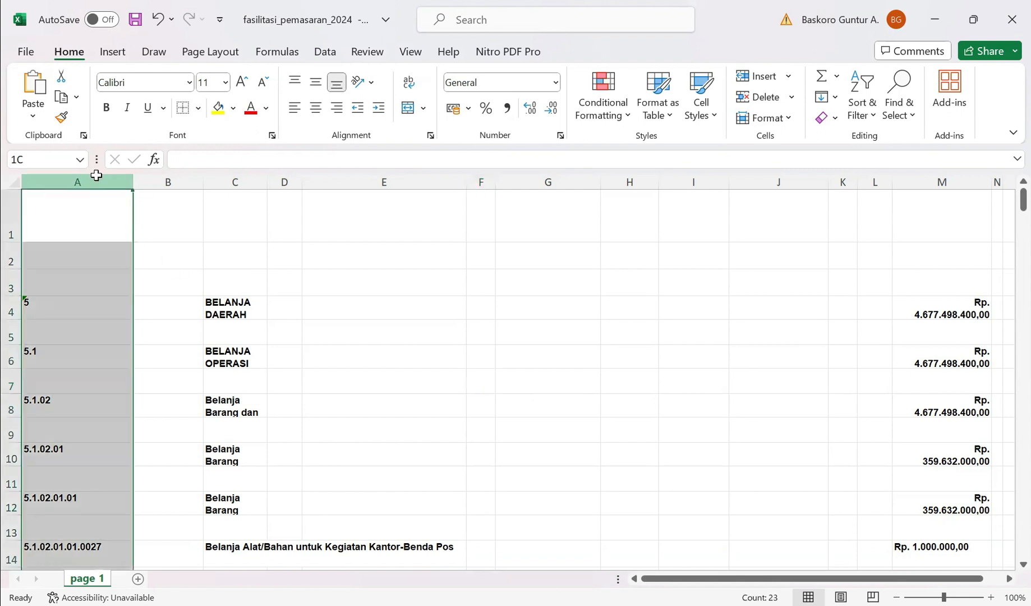
left_click(548, 181, "shift")
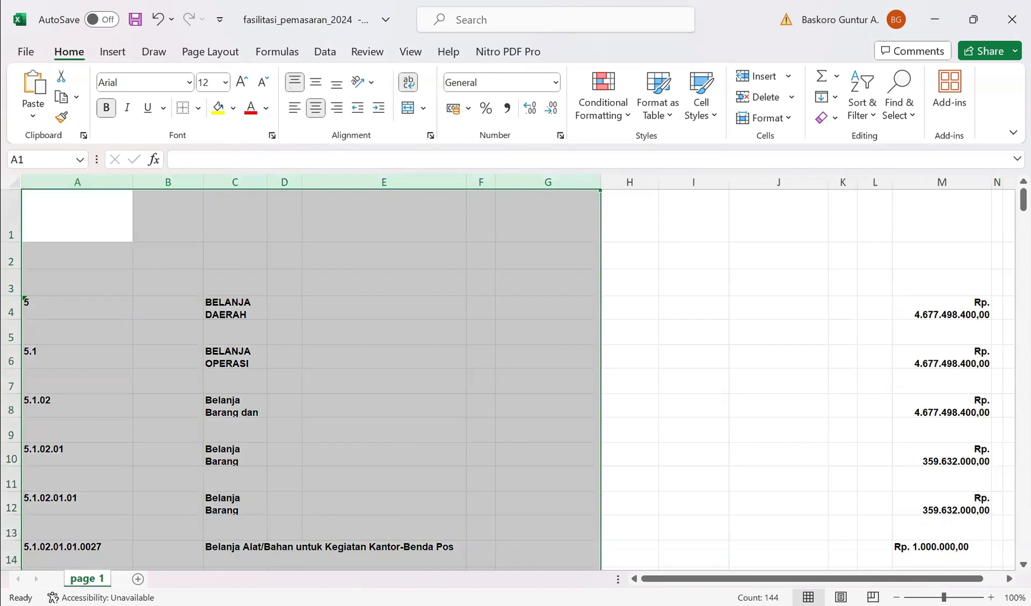
left_click(677, 347)
scroll(445, 430, "down", 2)
scroll(444, 431, "up", 2)
left_click(49, 334)
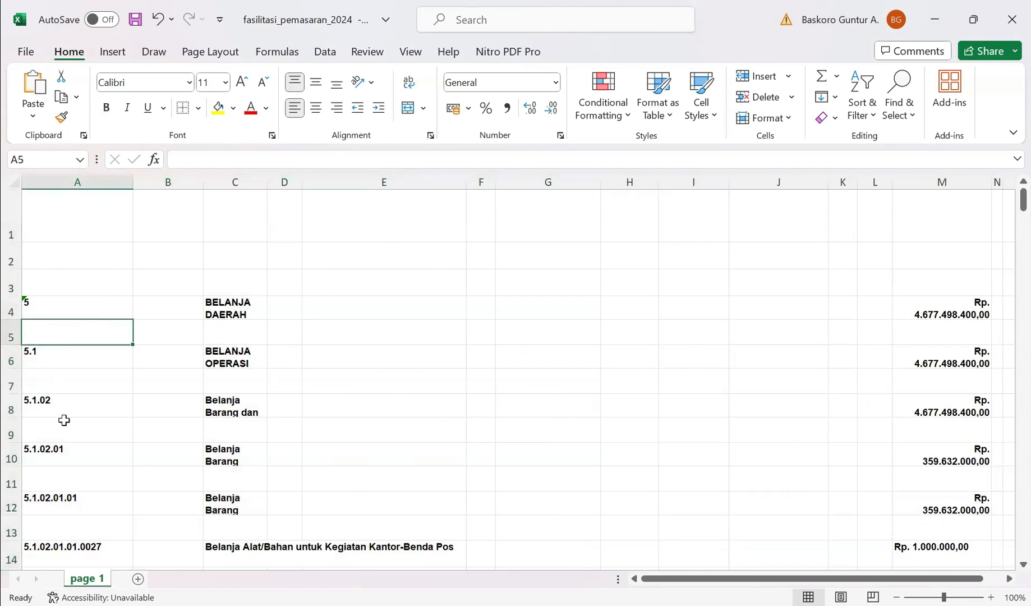
- Examine columns A and B further down the table for content beside the account codes
scroll(192, 473, "down", 2)
scroll(192, 473, "down", 13)
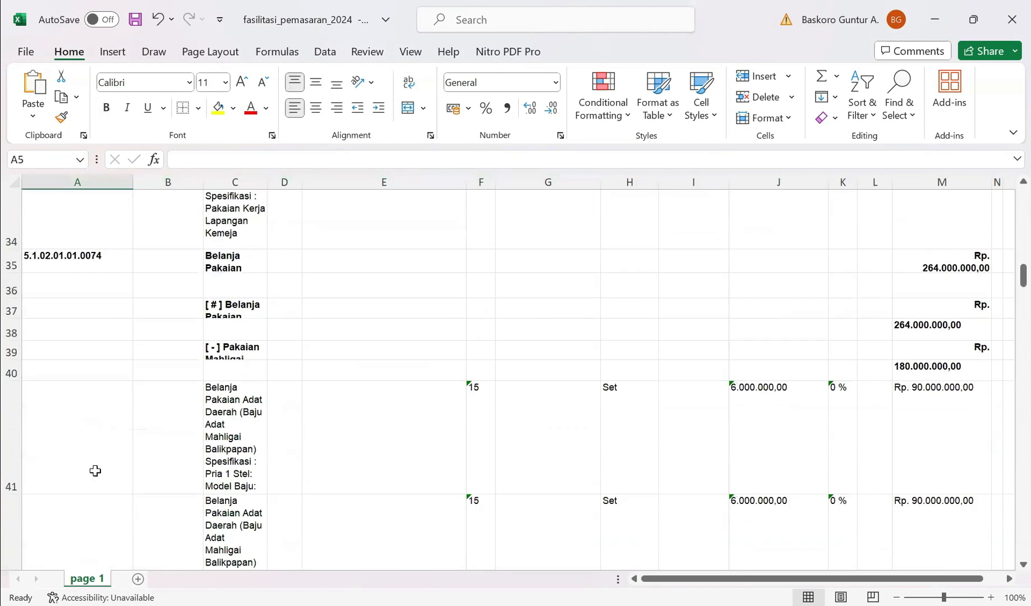
scroll(95, 467, "down", 6)
scroll(95, 465, "up", 5)
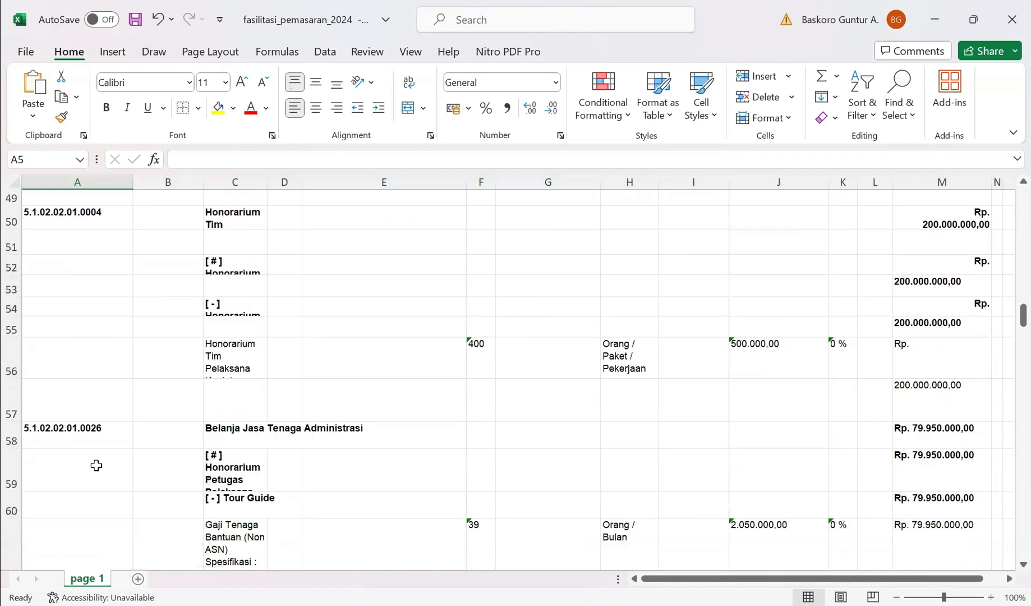
scroll(96, 464, "down", 8)
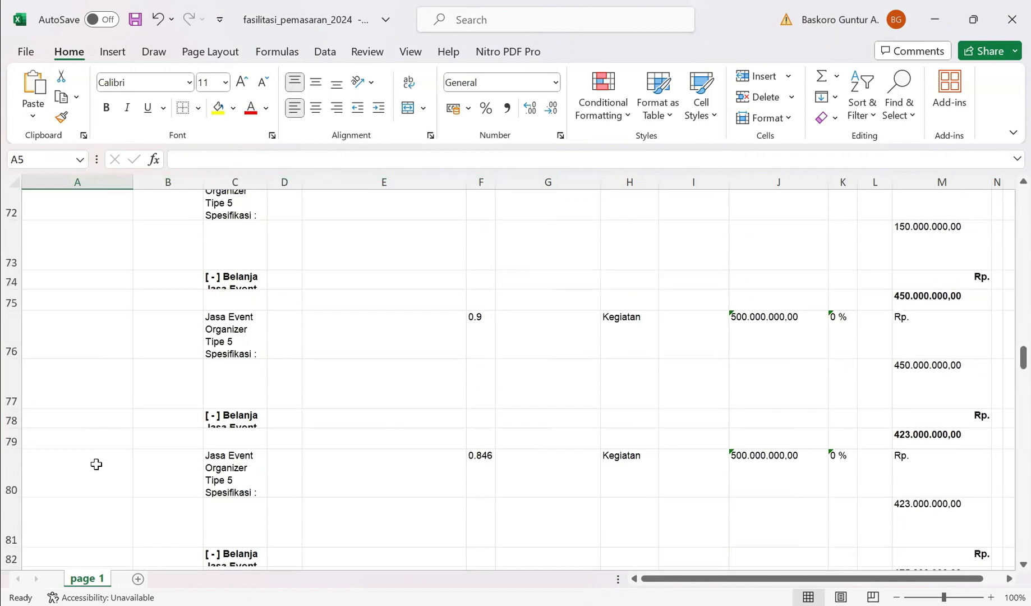
scroll(96, 464, "up", 16)
scroll(101, 456, "up", 7)
- Delete the empty column B between the account codes and the descriptions
left_click(178, 304)
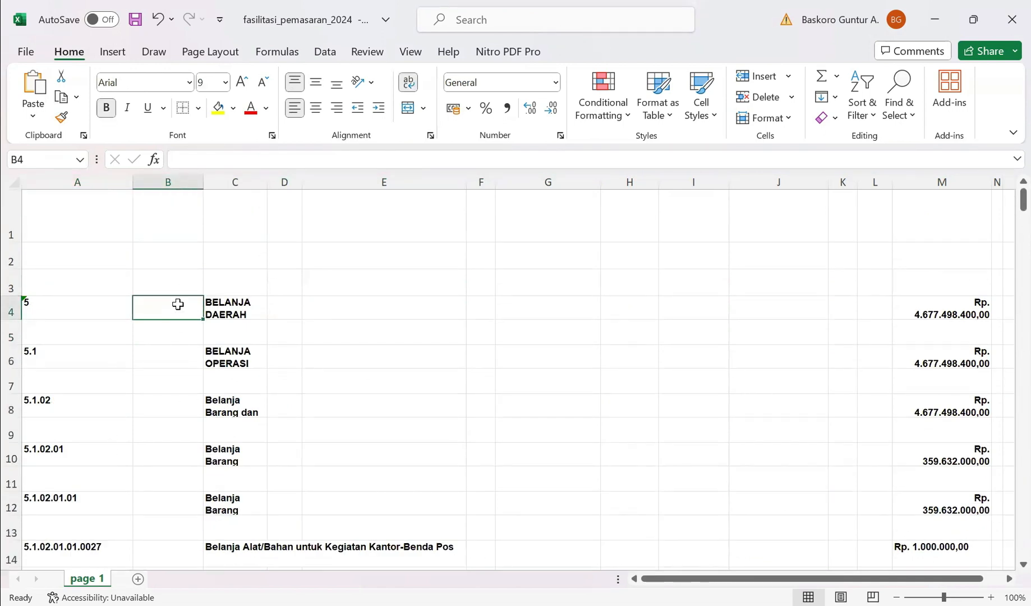
left_click(175, 180)
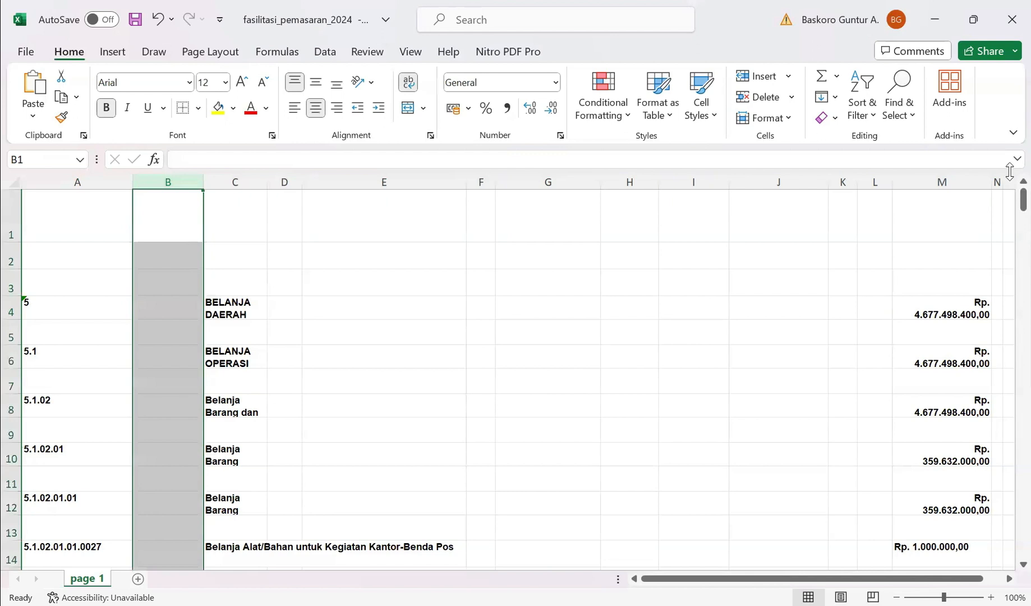
left_click_drag(1022, 200, 1007, 140)
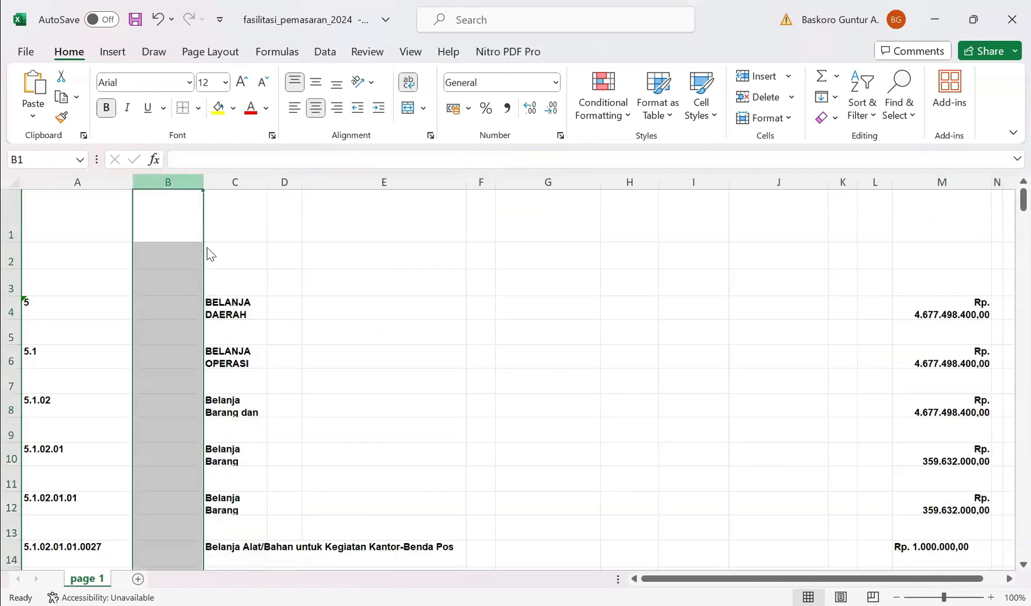
right_click(163, 183)
left_click(211, 374)
left_click(521, 424)
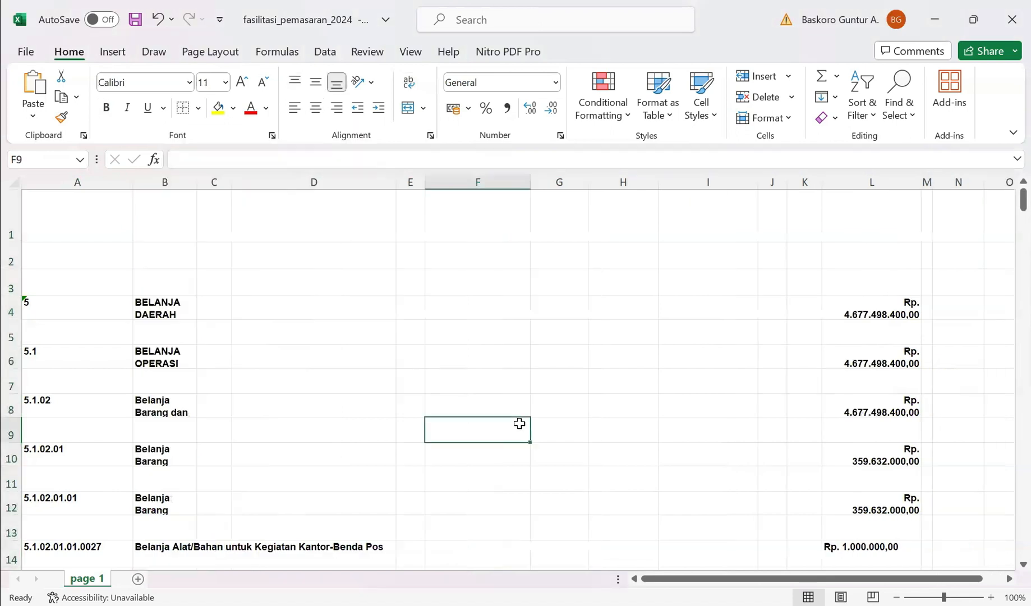
- Widen column B until long descriptions such as "Belanja Alat/Bahan untuk Kegiatan Kantor-Benda Pos" fit on one line
left_click_drag(196, 179, 392, 246)
scroll(279, 293, "down", 2)
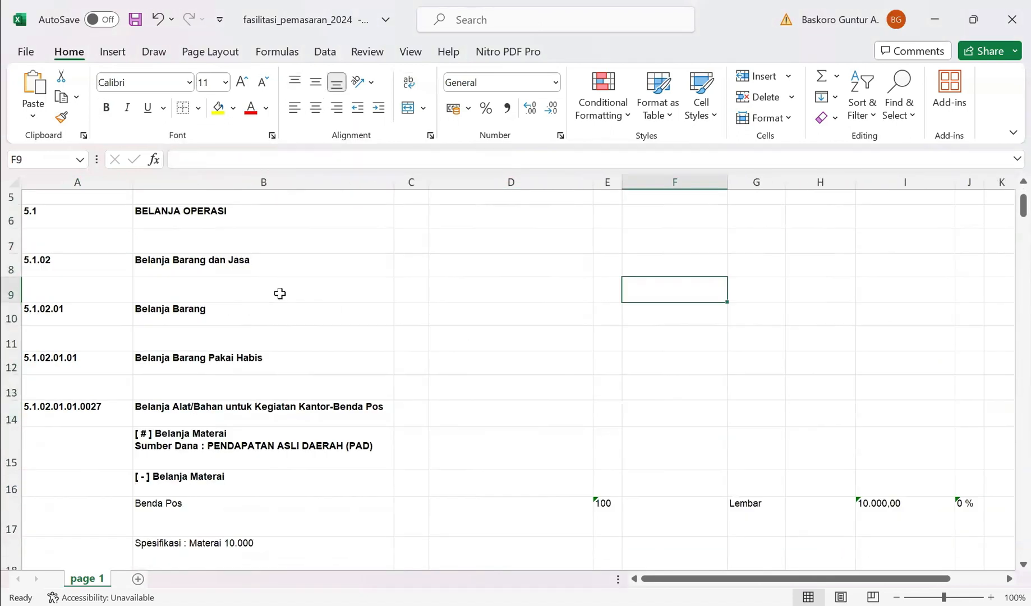
scroll(273, 285, "up", 2)
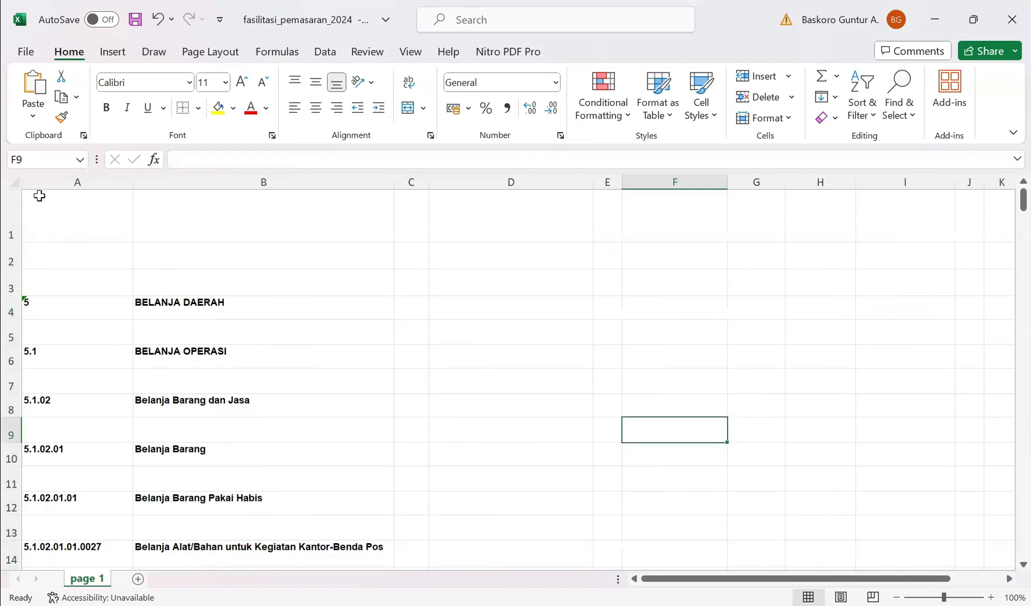
- Autofit the row heights of the whole sheet to their contents
left_click(12, 182)
double_click(9, 319)
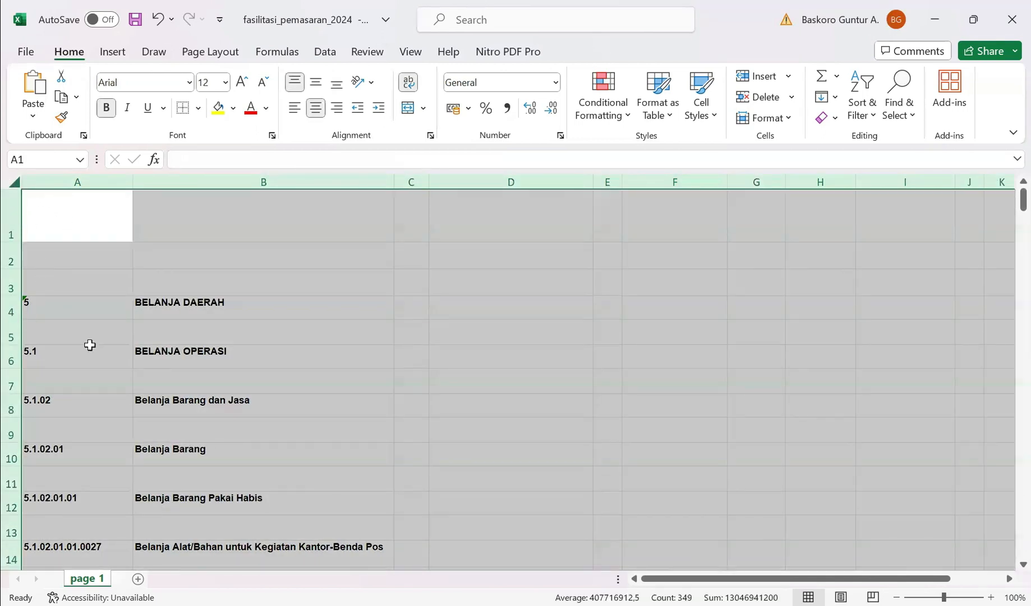
left_click(217, 340)
left_click(344, 241)
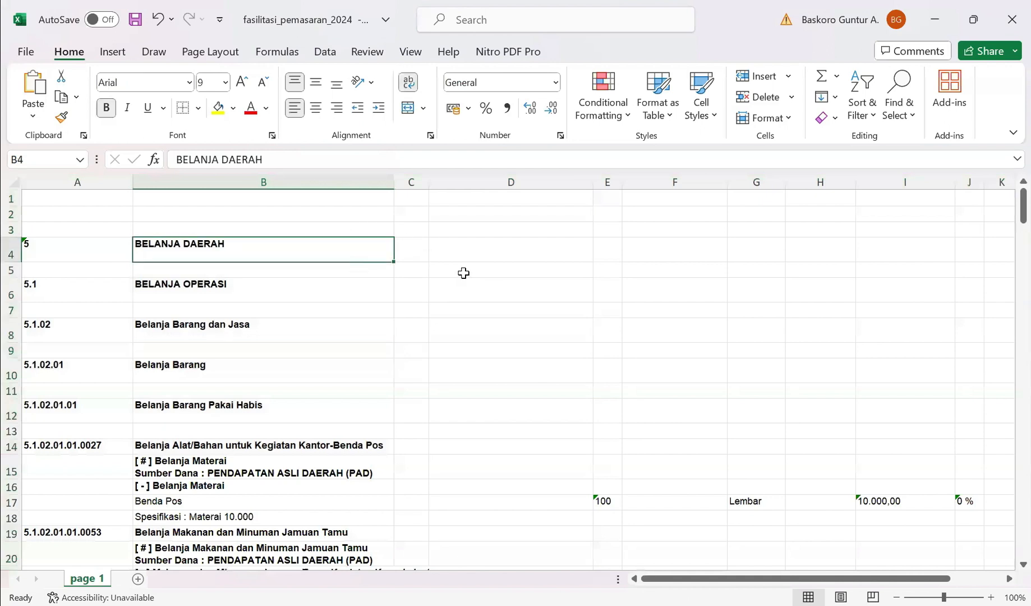
- Delete the empty columns C and D between the descriptions and the quantities
scroll(460, 265, "down", 3)
scroll(460, 264, "down", 3)
scroll(457, 263, "up", 4)
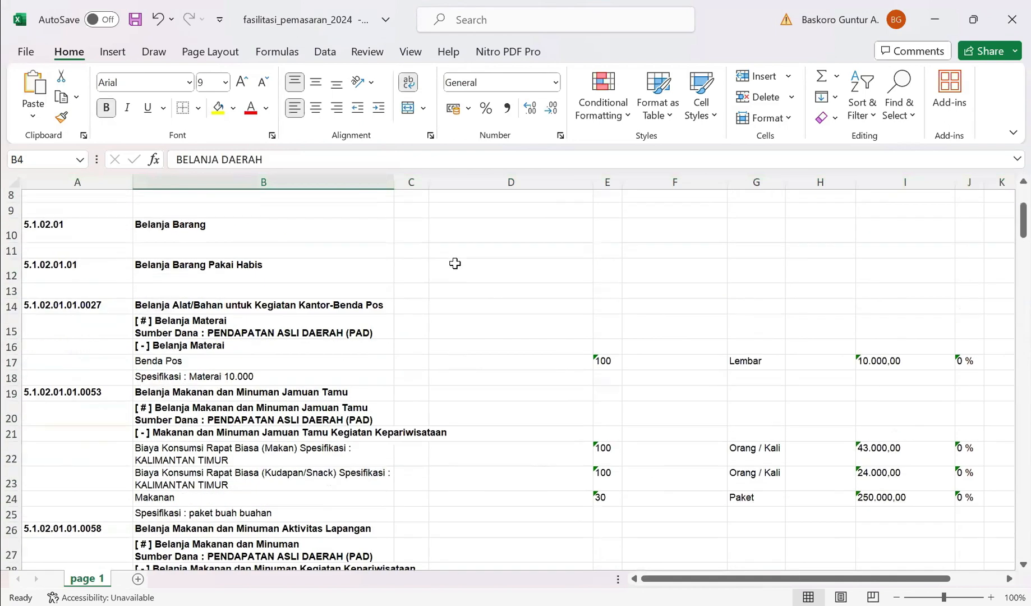
scroll(451, 264, "down", 6)
scroll(449, 263, "up", 8)
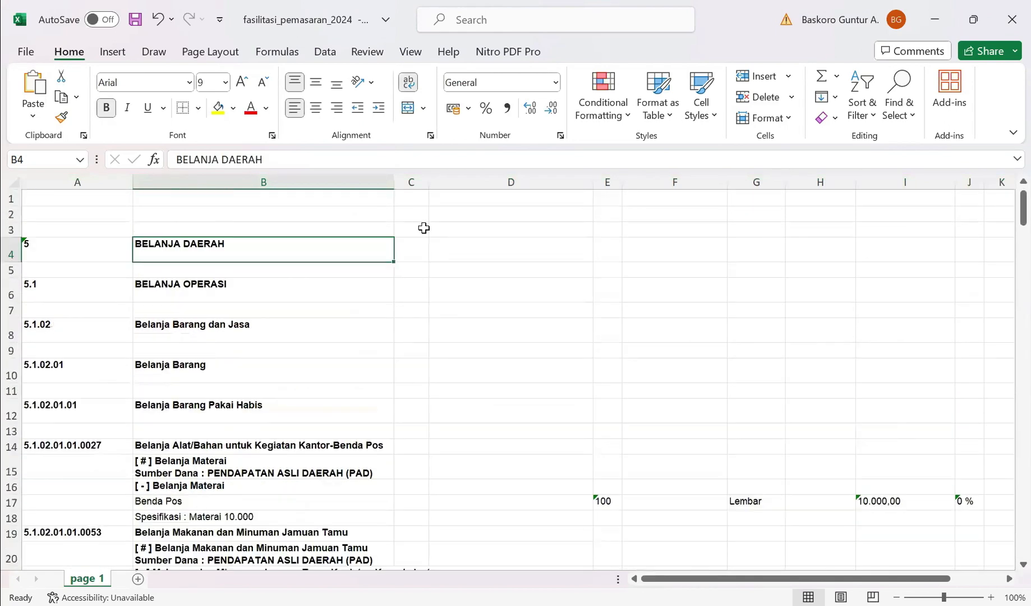
left_click(412, 182)
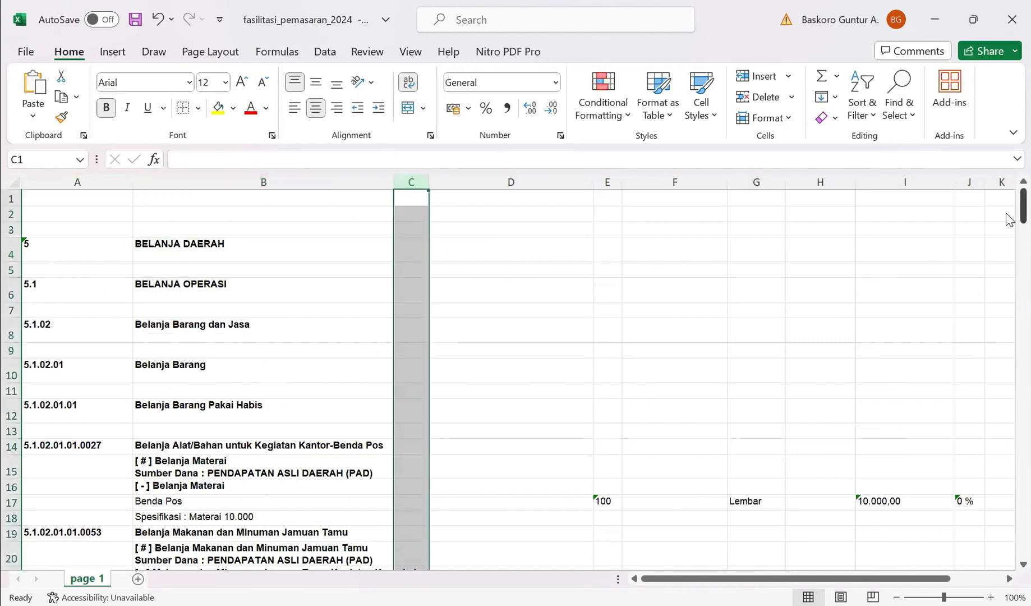
left_click_drag(1009, 218, 1010, 106)
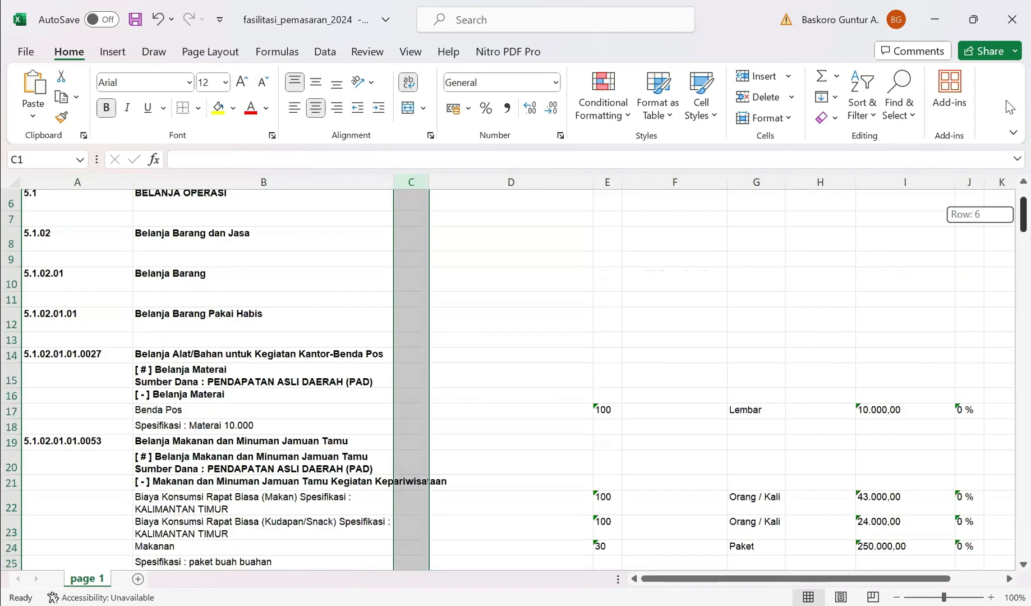
left_click(507, 179)
left_click_drag(1009, 216, 1007, 140)
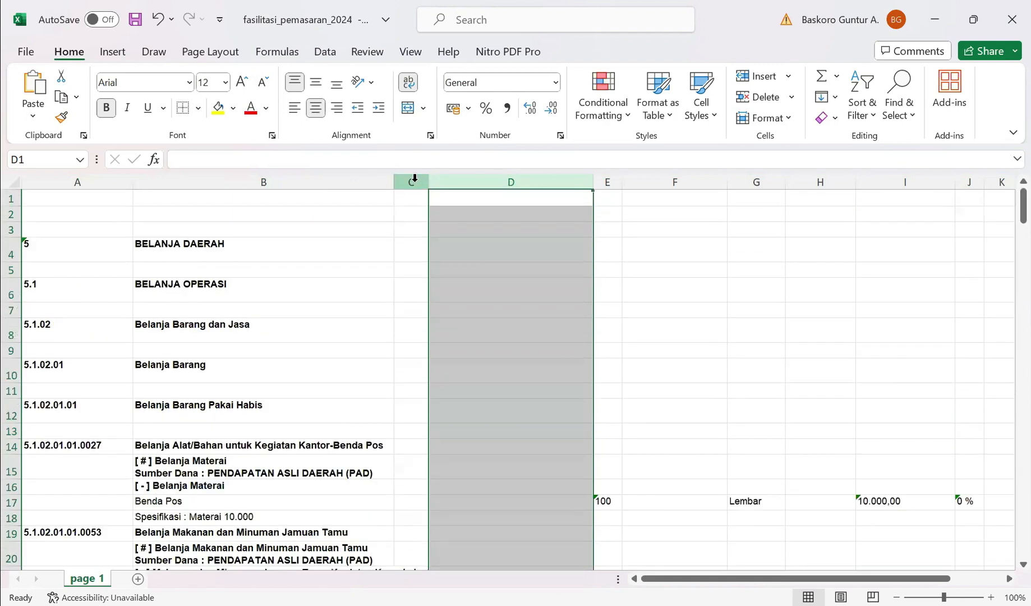
left_click(415, 179)
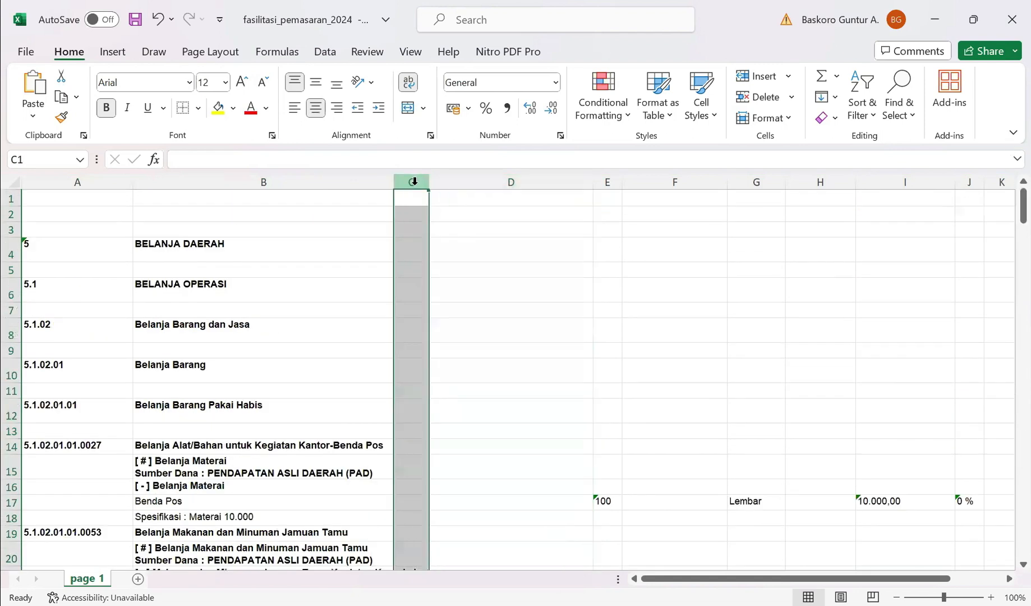
right_click(477, 186)
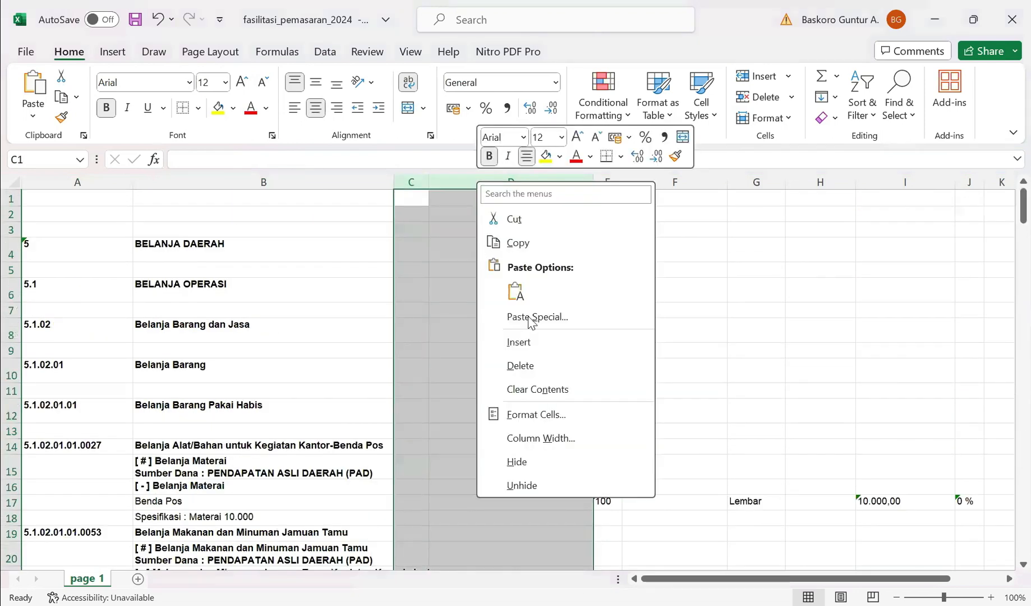
left_click(537, 372)
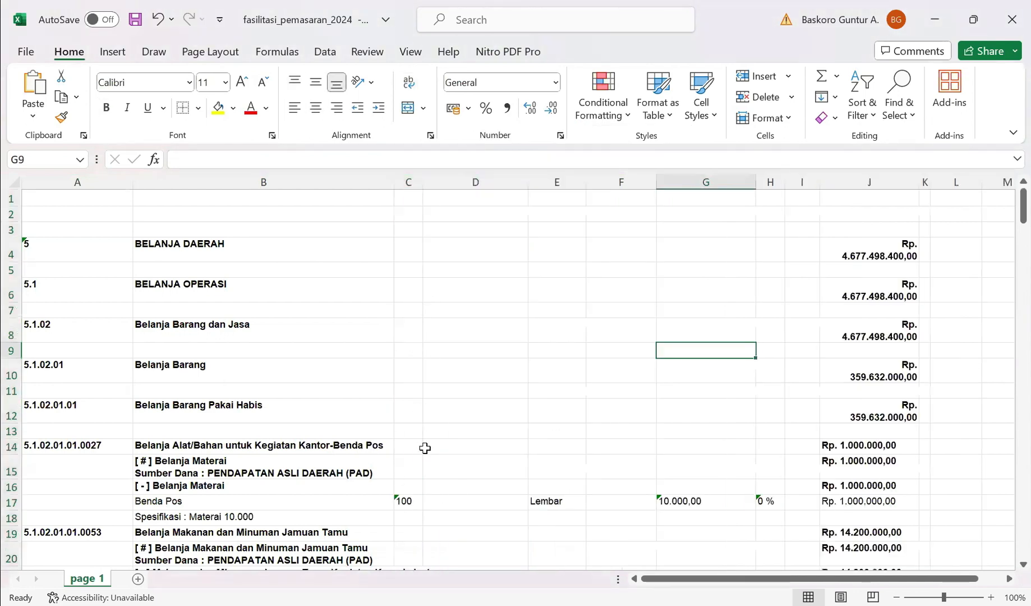
- Widen the quantity column C slightly
left_click(405, 501)
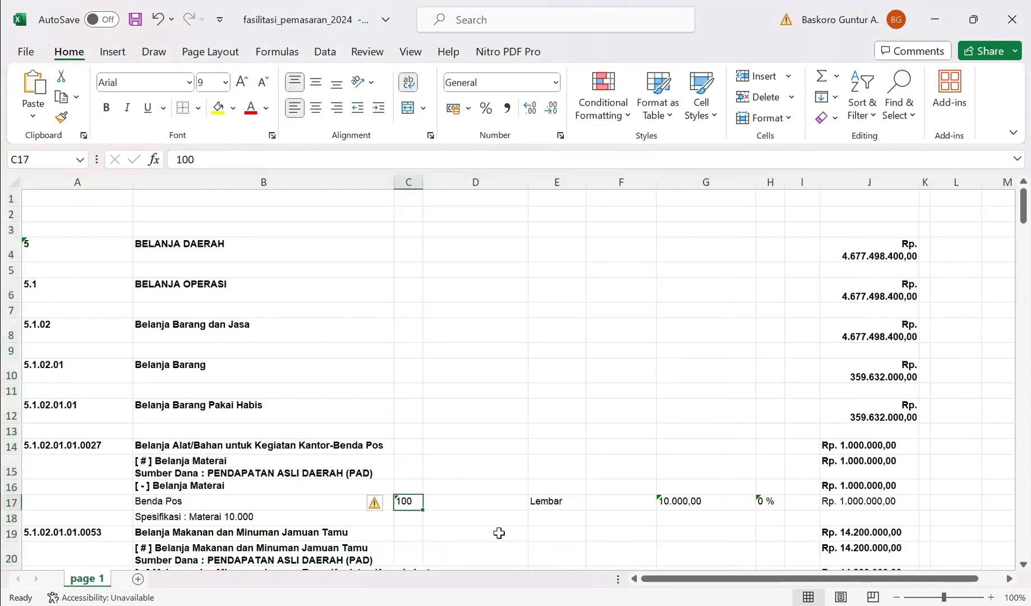
scroll(432, 286, "down", 9)
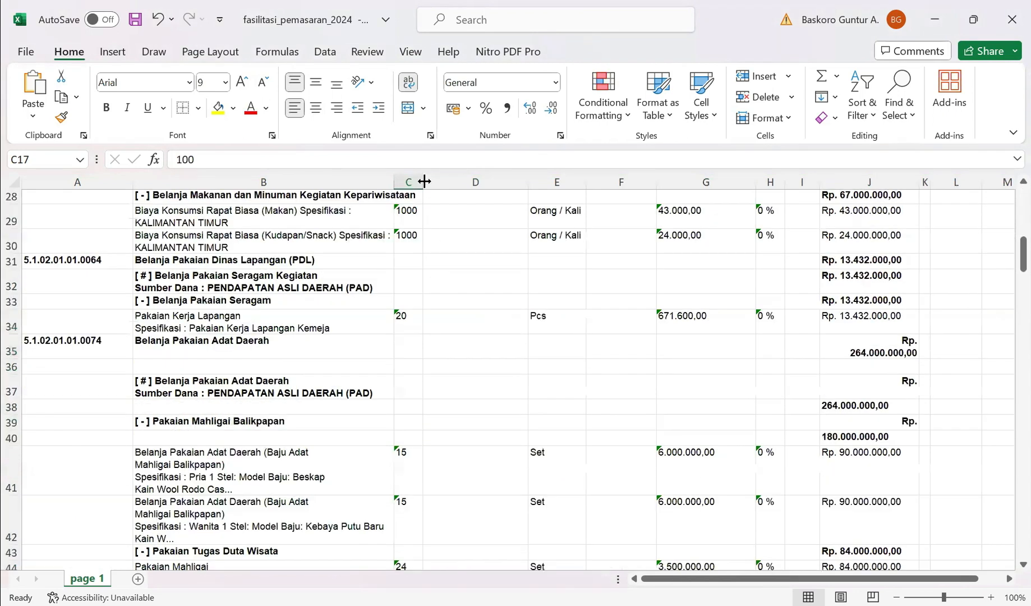
left_click_drag(424, 182, 435, 181)
- Examine the quantities in column C down to the end of the table, including the "Belanja sewa" entry, for values that do not fit
scroll(436, 347, "down", 15)
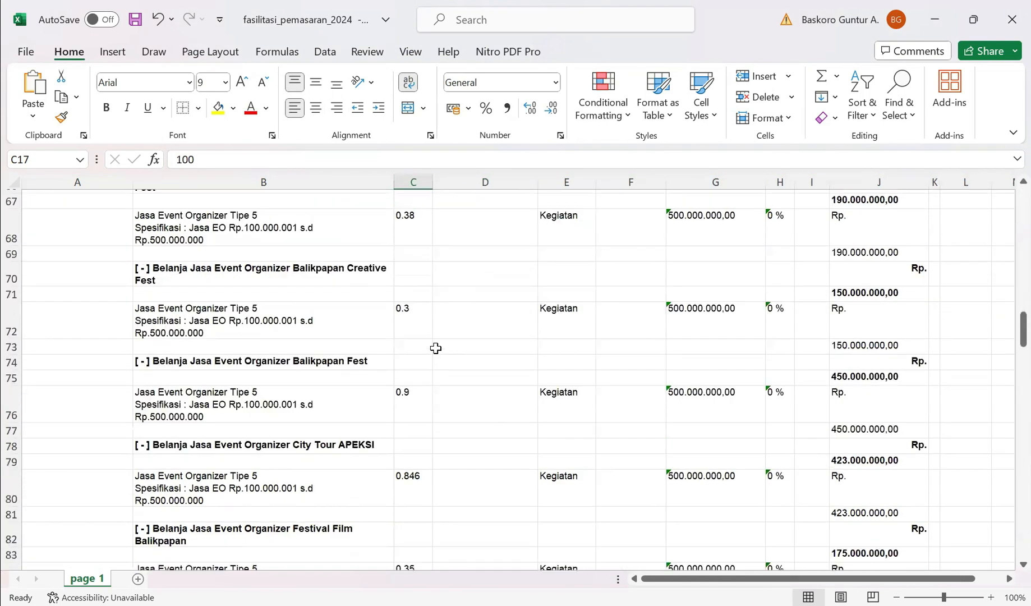
scroll(437, 348, "down", 8)
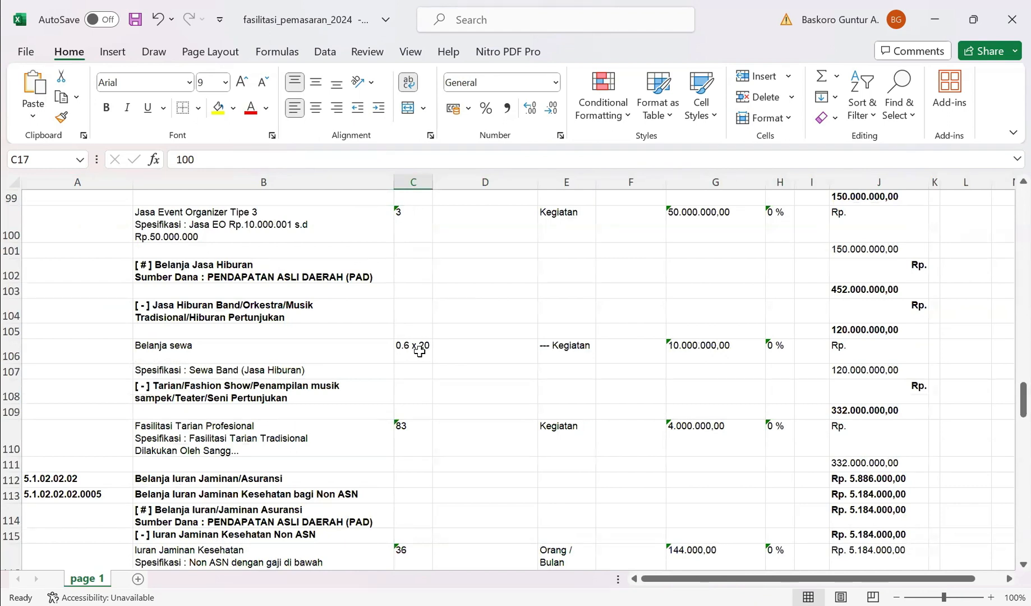
left_click(418, 350)
scroll(423, 368, "down", 4)
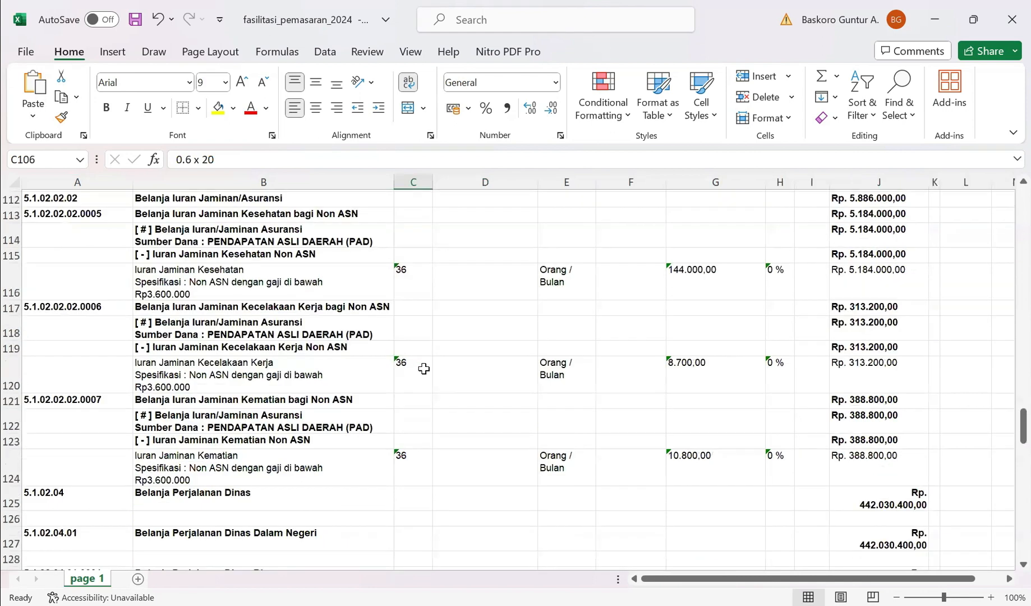
scroll(424, 367, "down", 4)
scroll(423, 368, "down", 2)
scroll(423, 367, "up", 8)
scroll(422, 367, "up", 4)
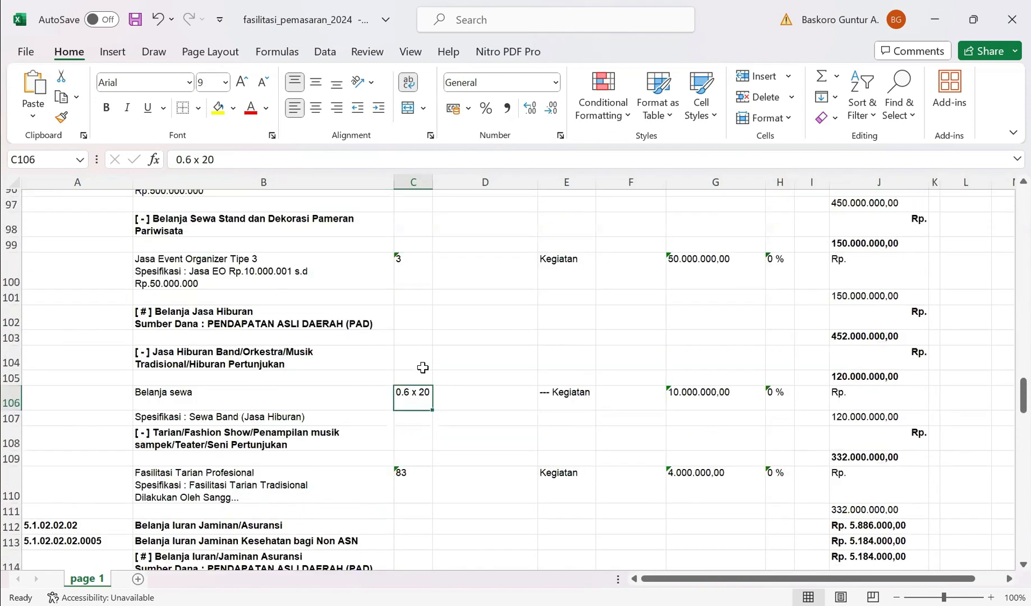
scroll(422, 368, "up", 20)
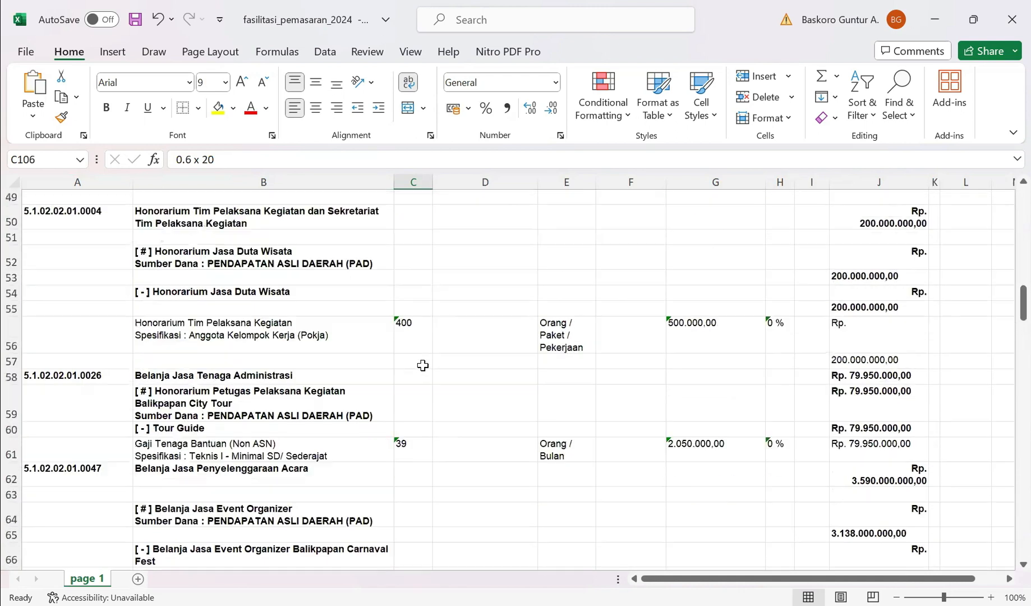
scroll(422, 365, "up", 8)
- Check column D down the whole table for content and delete this empty column between the quantities and the units
left_click(483, 335)
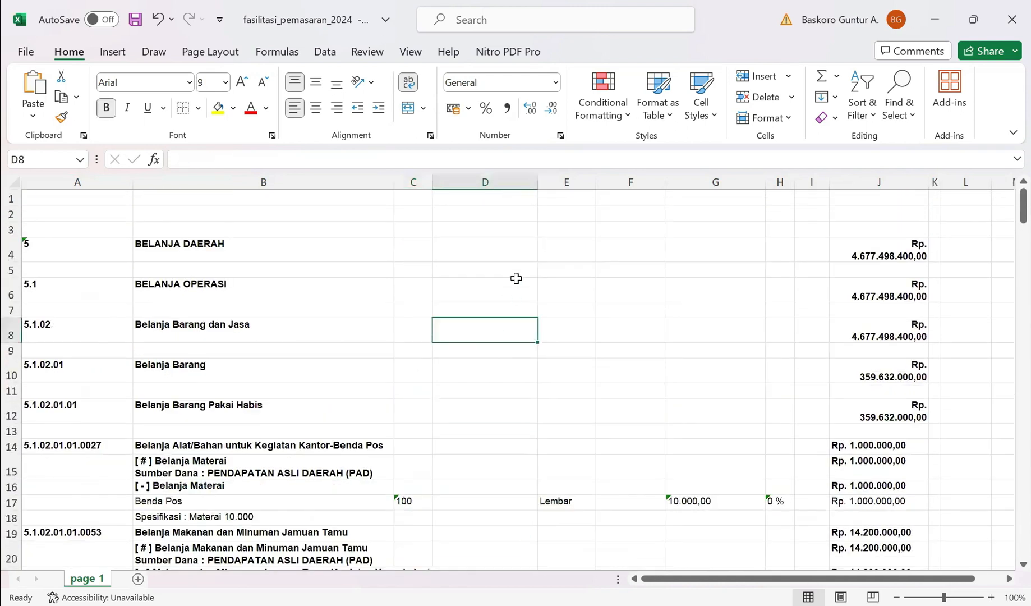
left_click(517, 184)
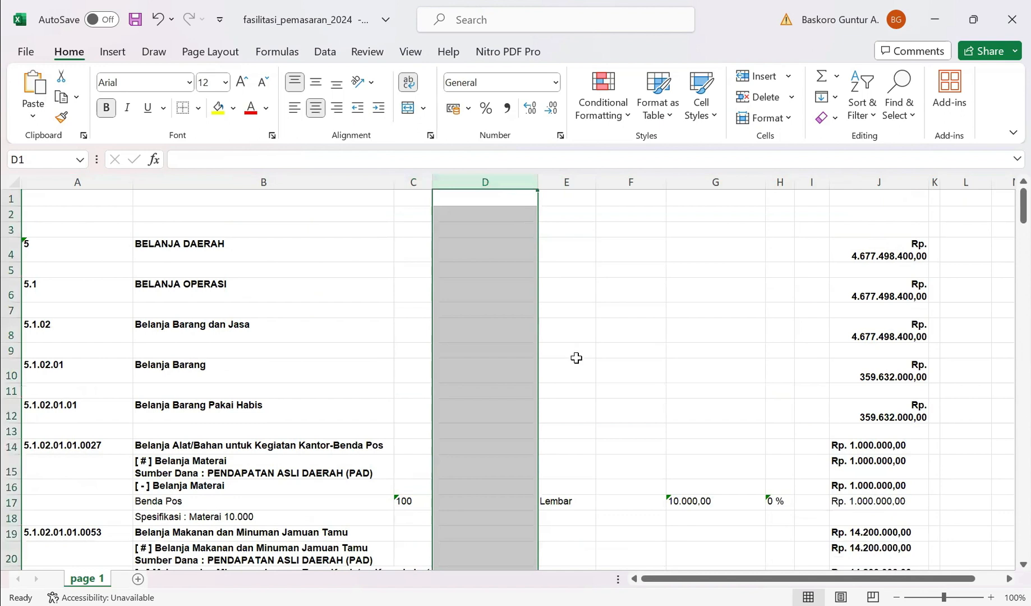
scroll(576, 357, "down", 11)
scroll(582, 366, "down", 18)
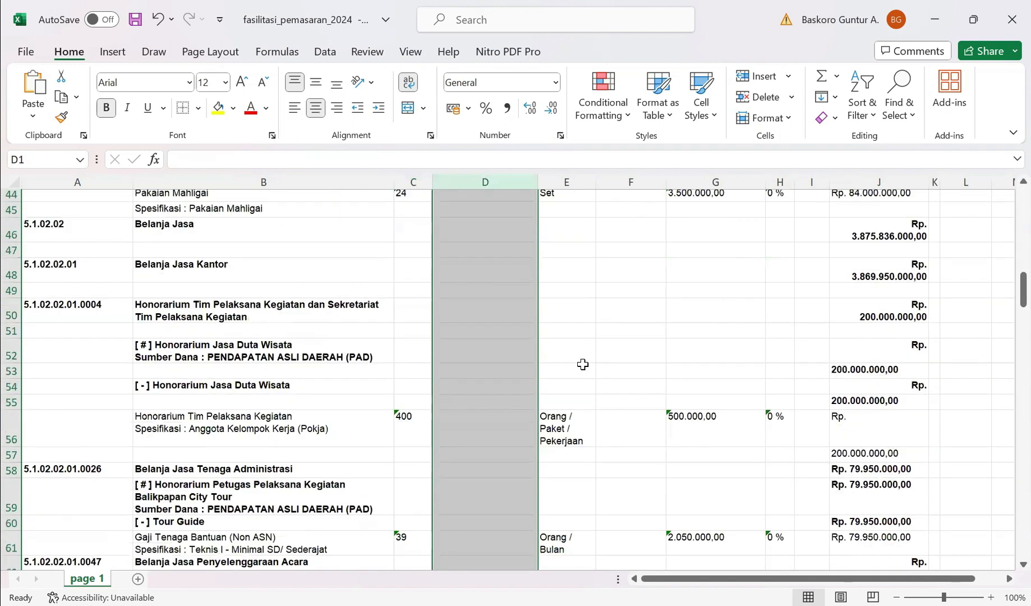
scroll(579, 365, "down", 14)
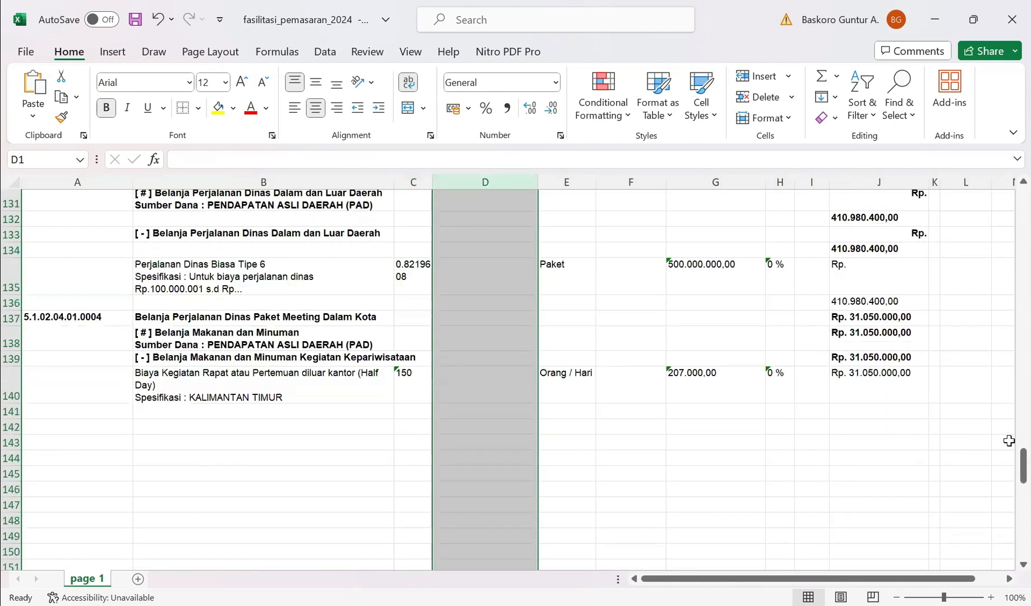
left_click_drag(1007, 475, 1007, 187)
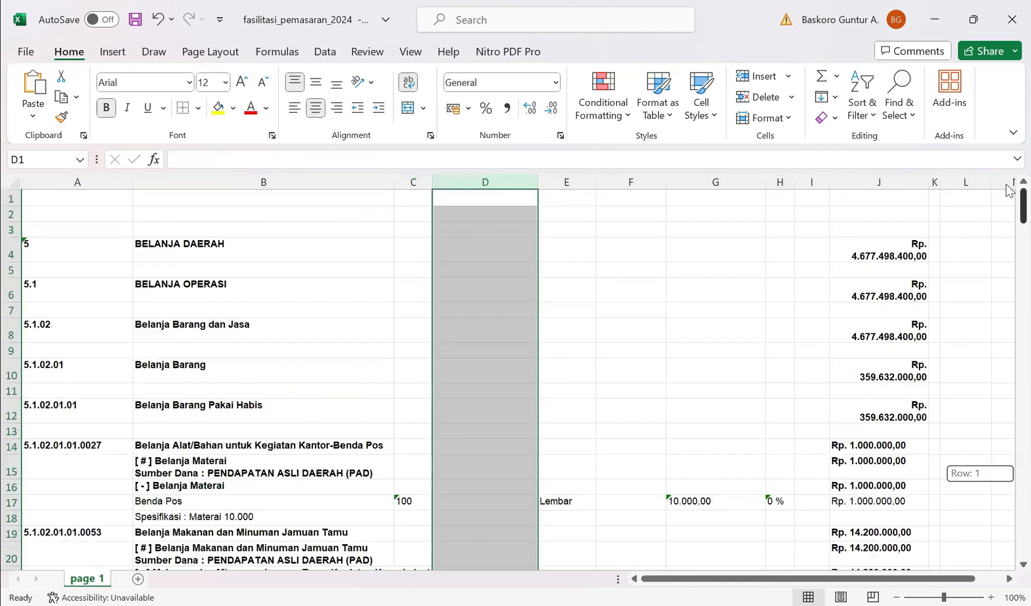
right_click(553, 368)
left_click(552, 364)
- Widen the unit column D slightly so that entries such as "Orang / Kali" have more room
left_click(469, 502)
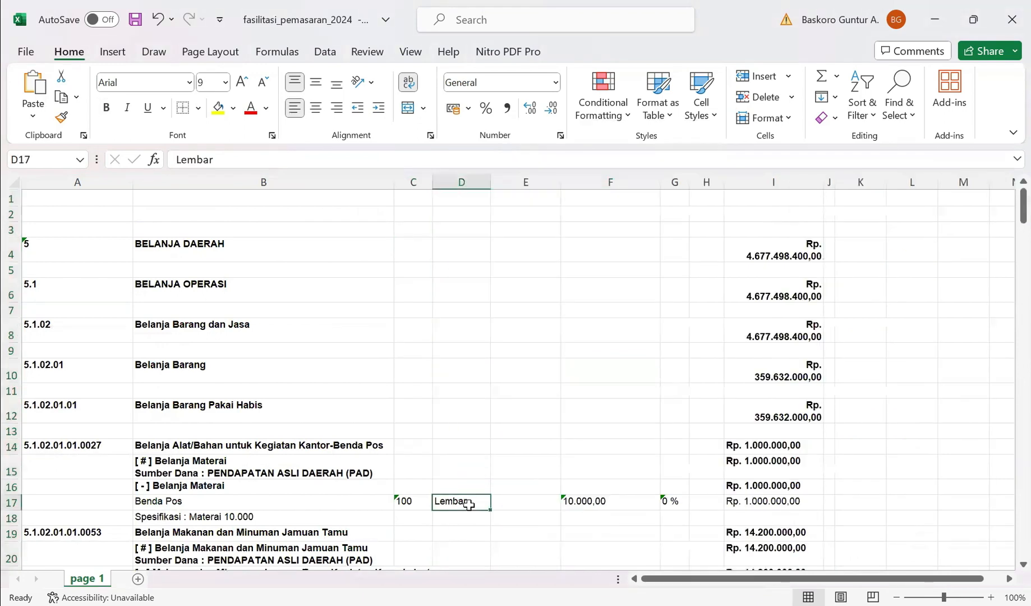
scroll(458, 395, "down", 5)
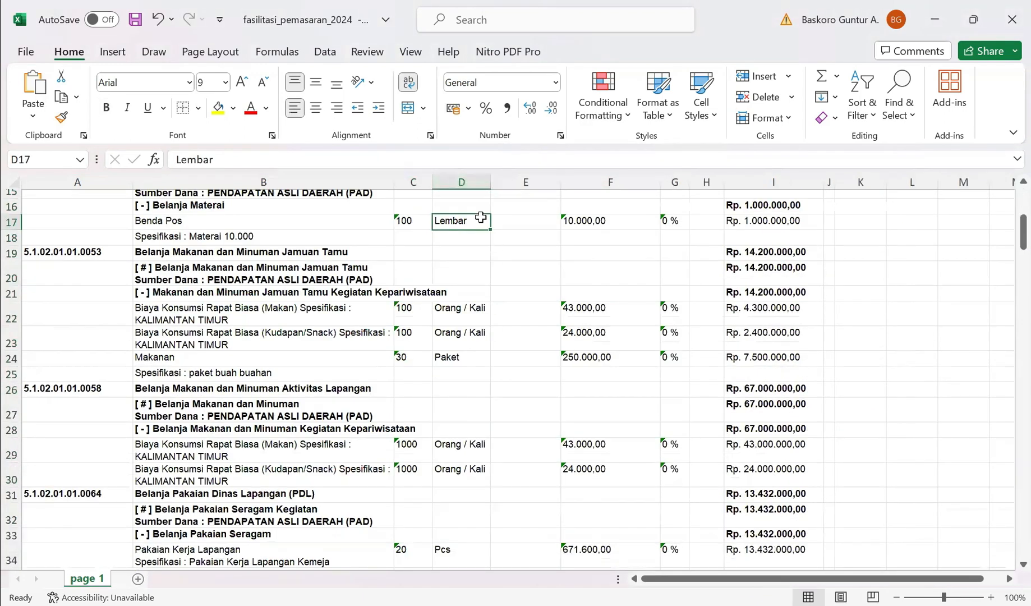
left_click_drag(501, 188, 502, 188)
scroll(493, 310, "down", 5)
scroll(492, 311, "up", 8)
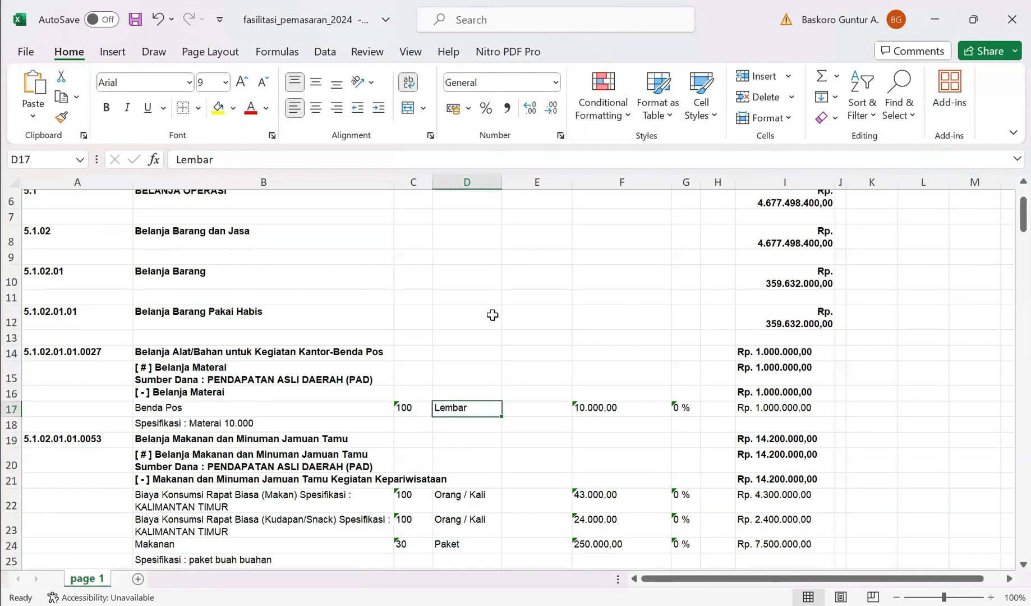
left_click(76, 357)
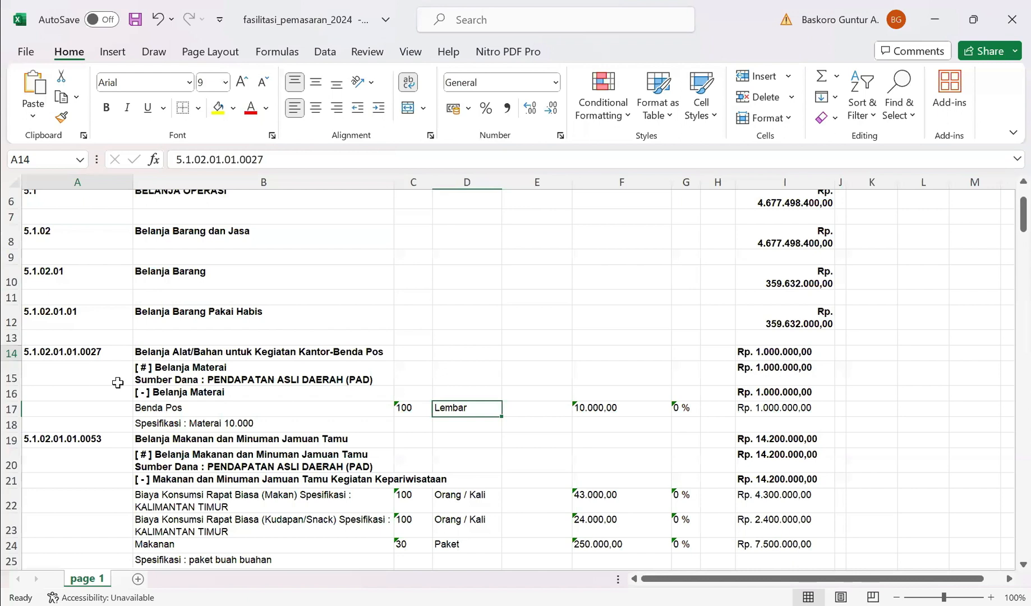
left_click(207, 394)
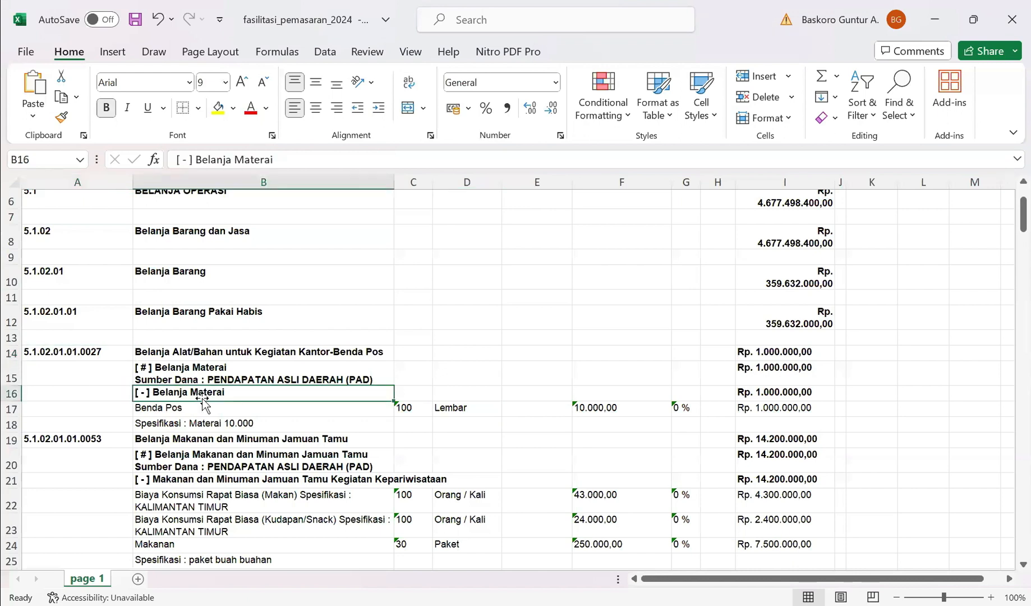
left_click(416, 407)
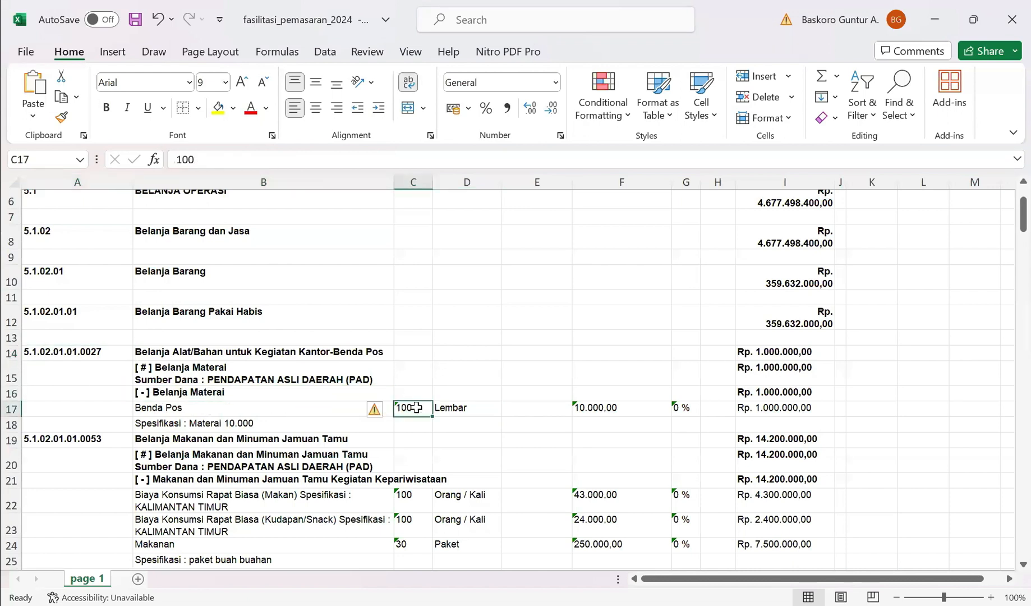
left_click(476, 405)
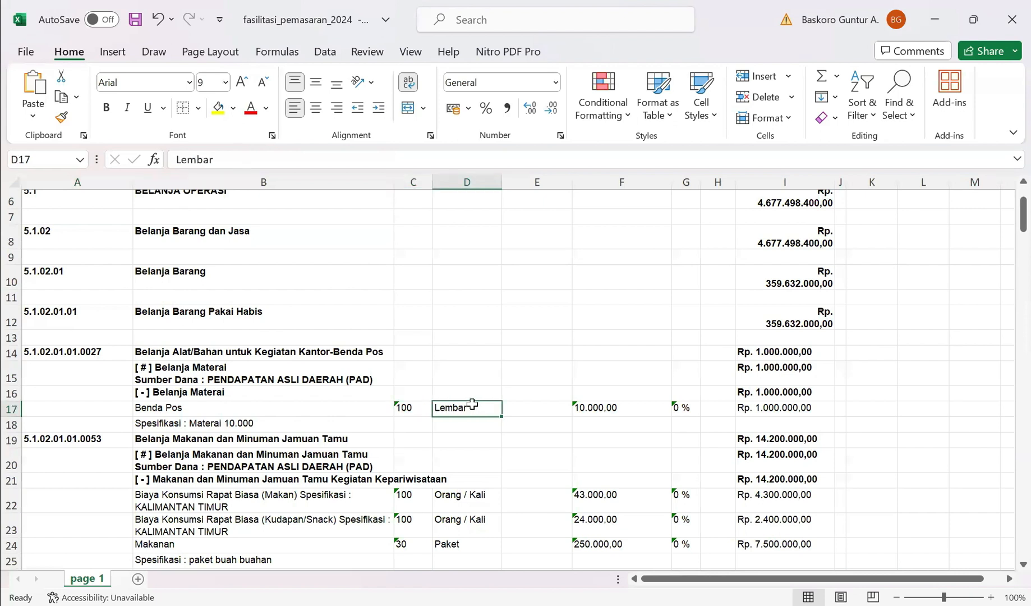
- Check column E for content and delete this empty column between the units and the unit prices
left_click(536, 181)
scroll(588, 292, "down", 1)
scroll(588, 292, "down", 10)
scroll(586, 294, "up", 2)
scroll(586, 294, "up", 10)
left_click(548, 179)
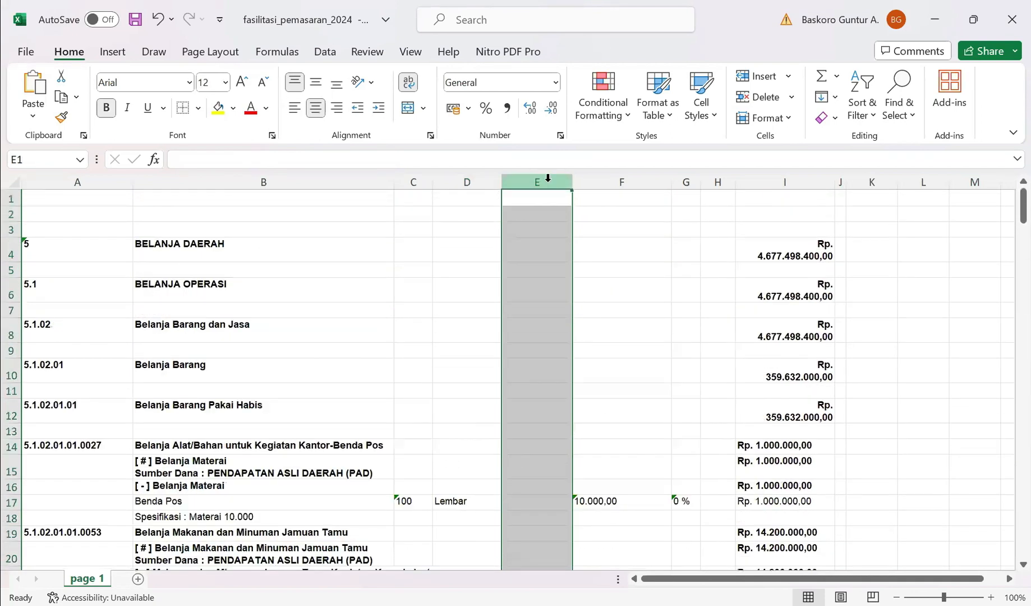
right_click(549, 182)
left_click(586, 366)
left_click(553, 497)
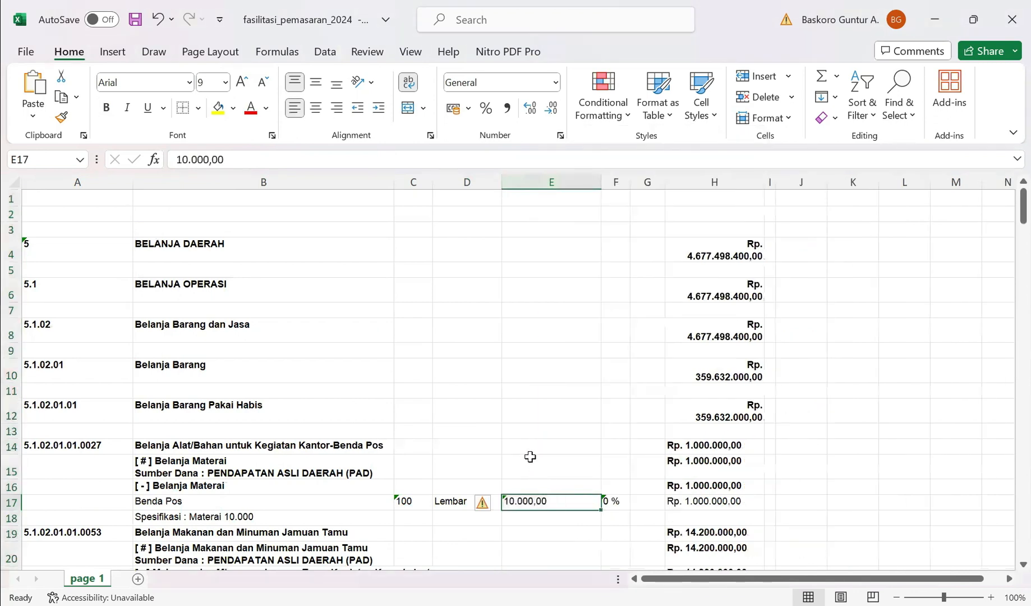
- Clear all the percentage values from column F, keeping the column itself in place
left_click(618, 182)
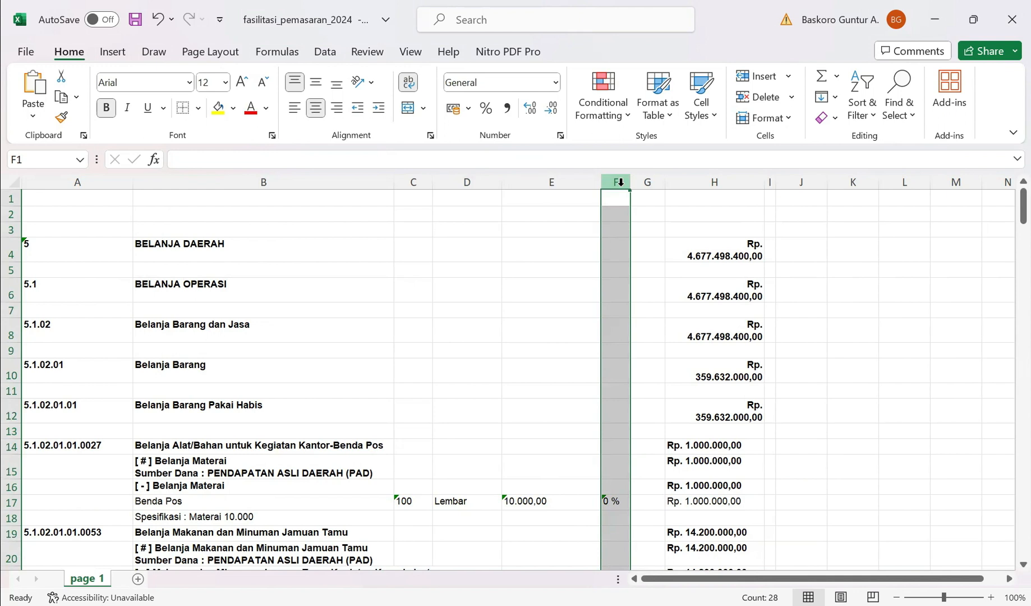
key("Delete")
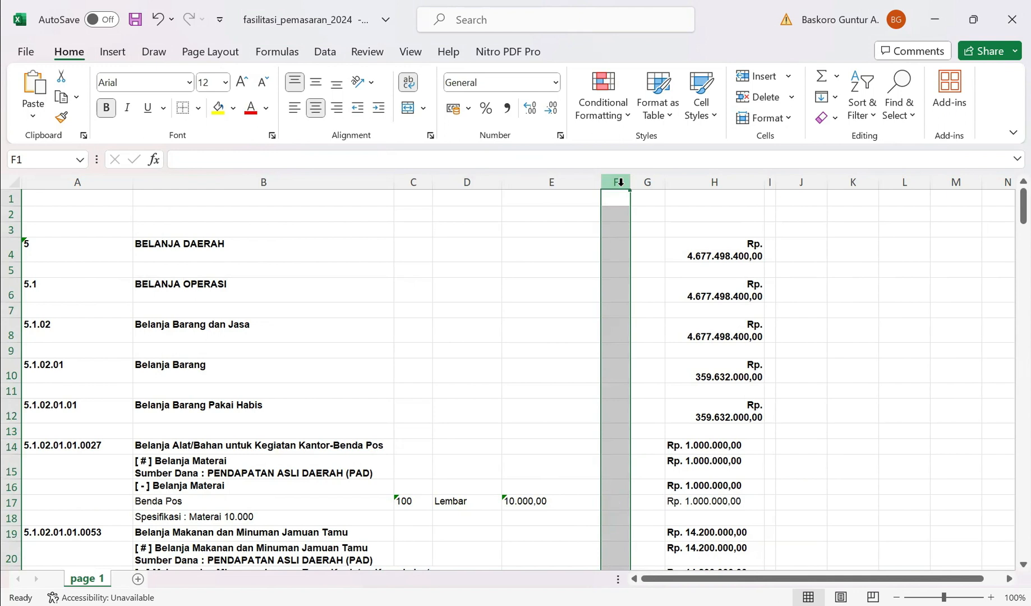
left_click(655, 246)
- Check the empty column G down the table and widen it to roughly four times its width, in front of the totals
scroll(603, 410, "down", 15)
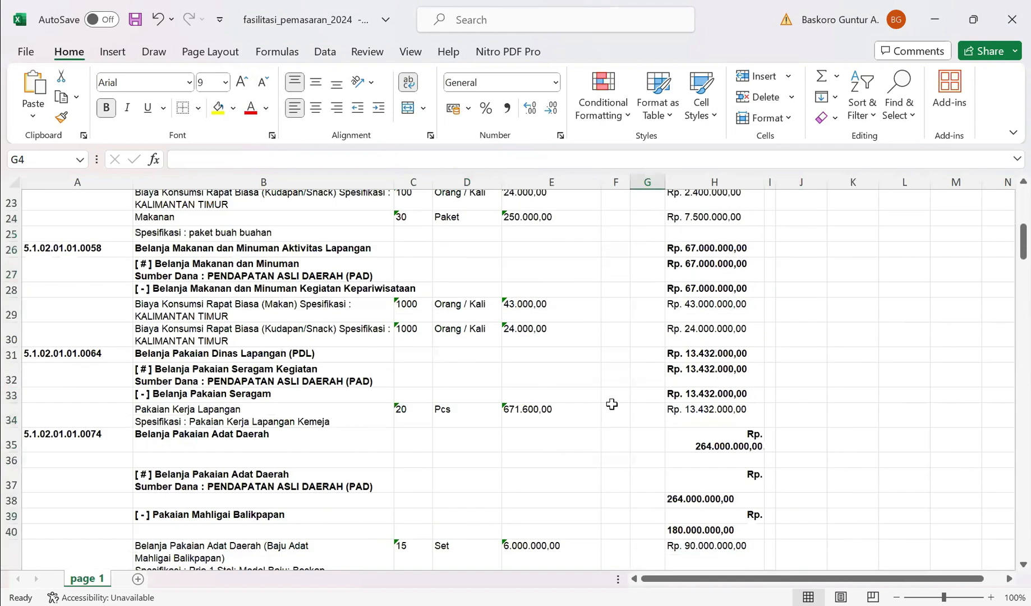
scroll(630, 370, "up", 20)
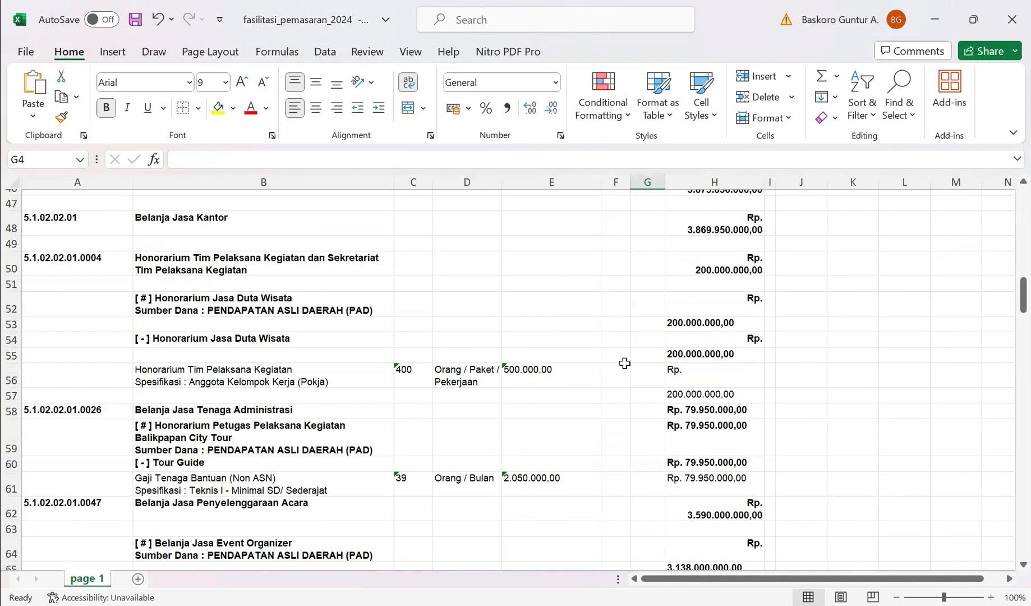
left_click(644, 180)
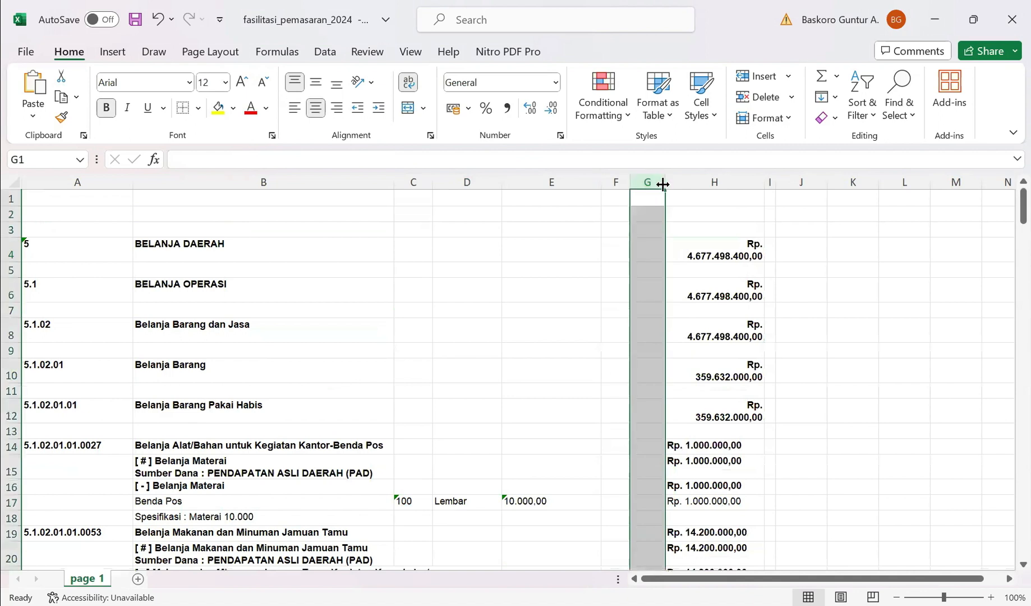
left_click_drag(789, 240, 776, 292)
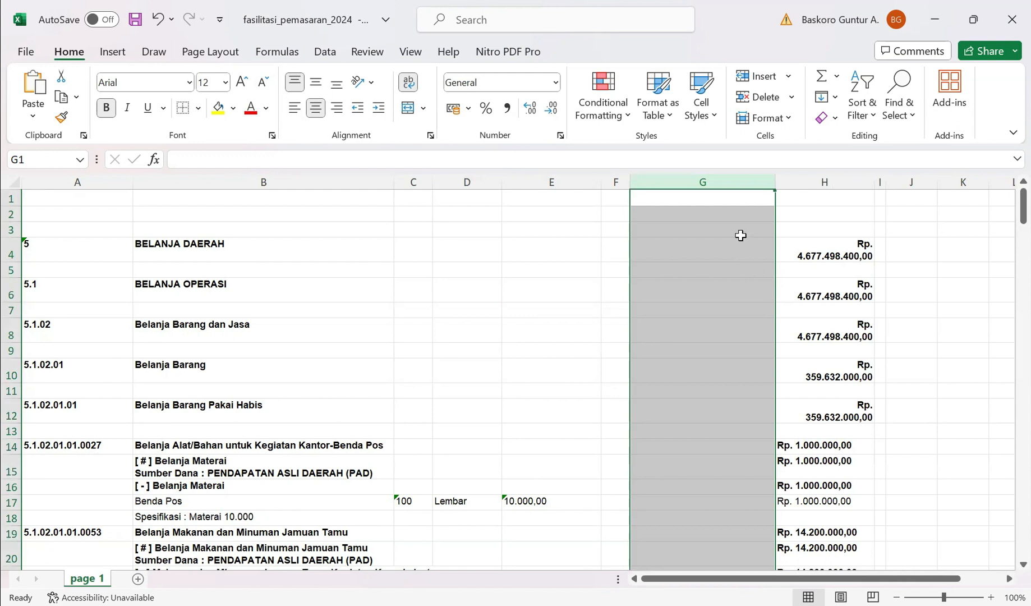
- Delete the empty column G directly in front of the totals
mouse_move(1018, 218)
left_mouse_down()
mouse_move(1010, 554)
mouse_move(1018, 205)
left_mouse_up()
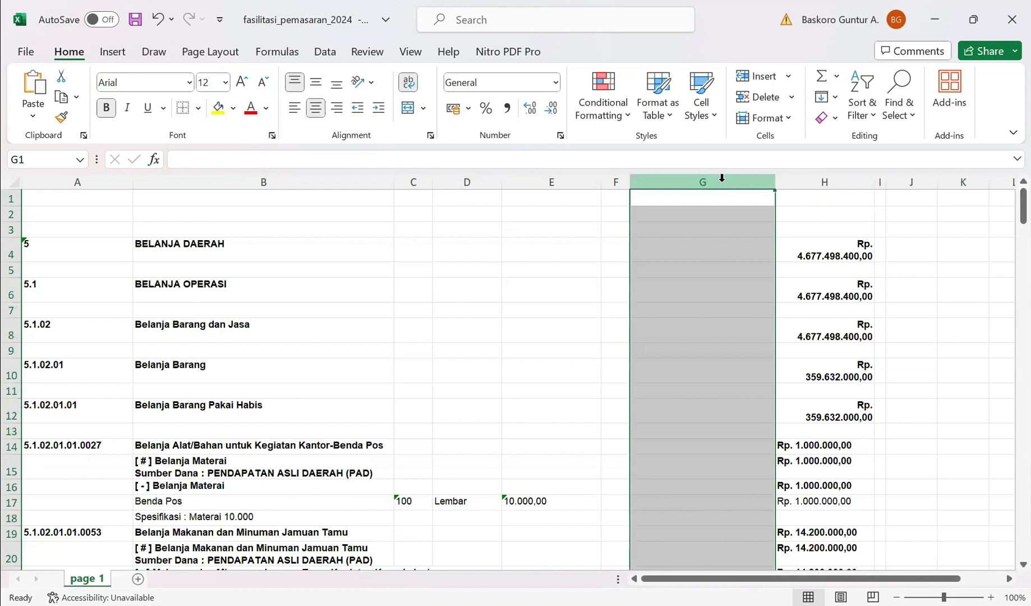
key("ctrl+minus")
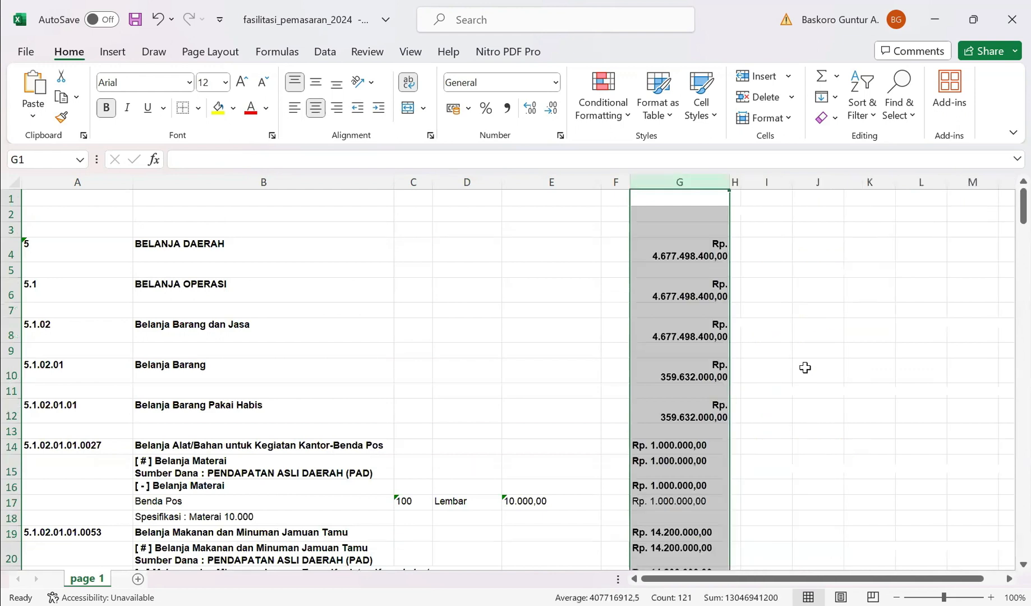
left_click(803, 365)
- Examine how the rupiah totals in column G are written and aligned down the table
left_click(709, 293)
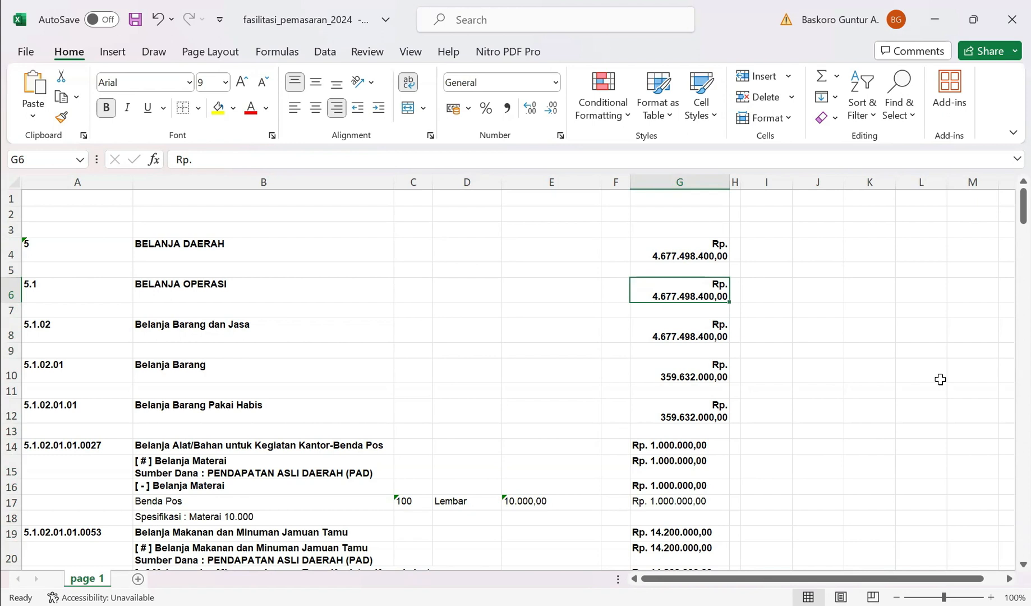
left_click(701, 475)
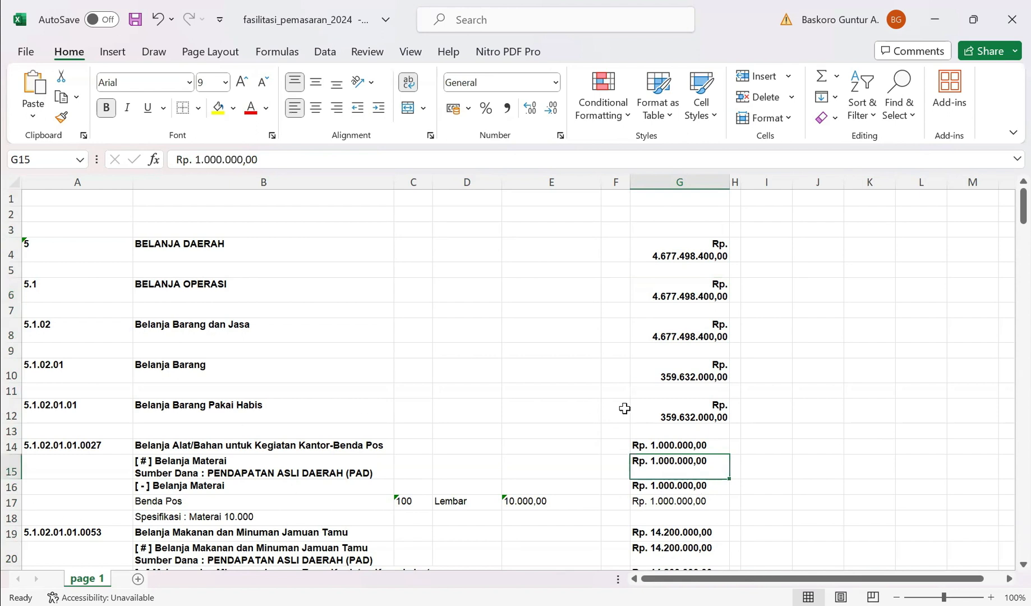
scroll(610, 412, "down", 3)
scroll(611, 412, "down", 1)
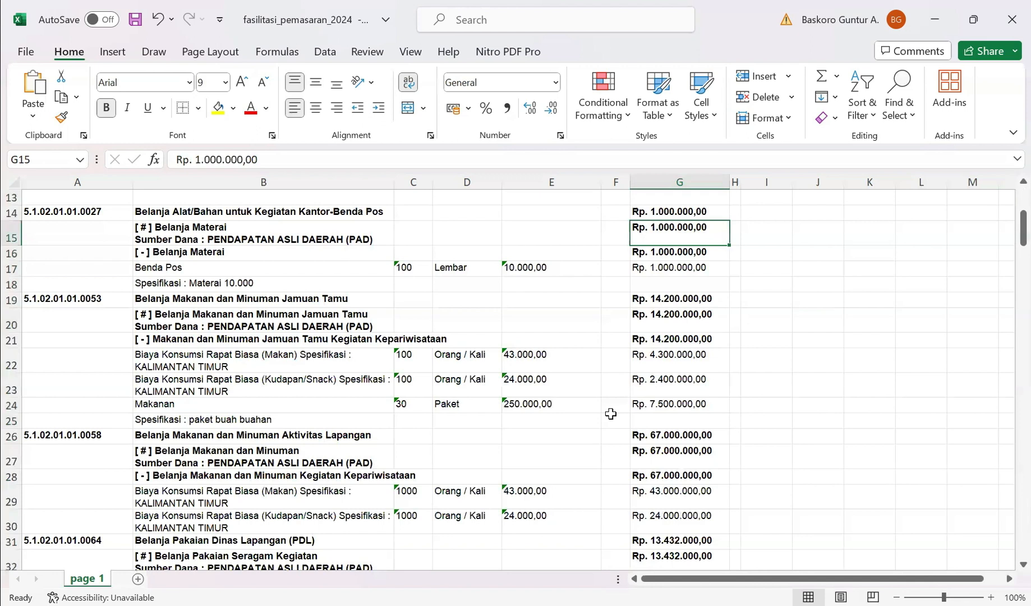
scroll(611, 414, "up", 4)
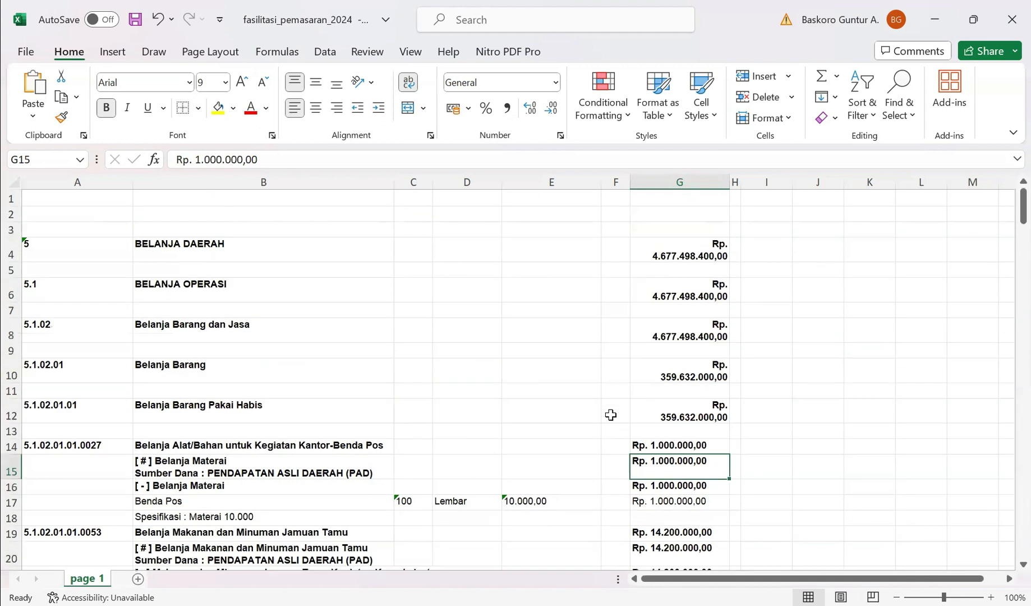
scroll(611, 415, "down", 4)
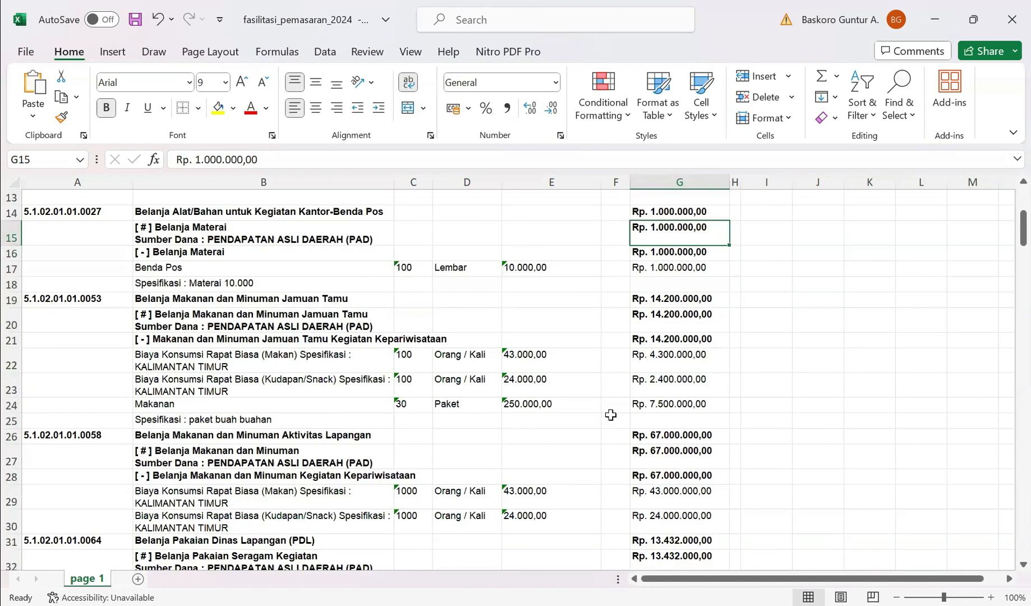
scroll(611, 414, "down", 3)
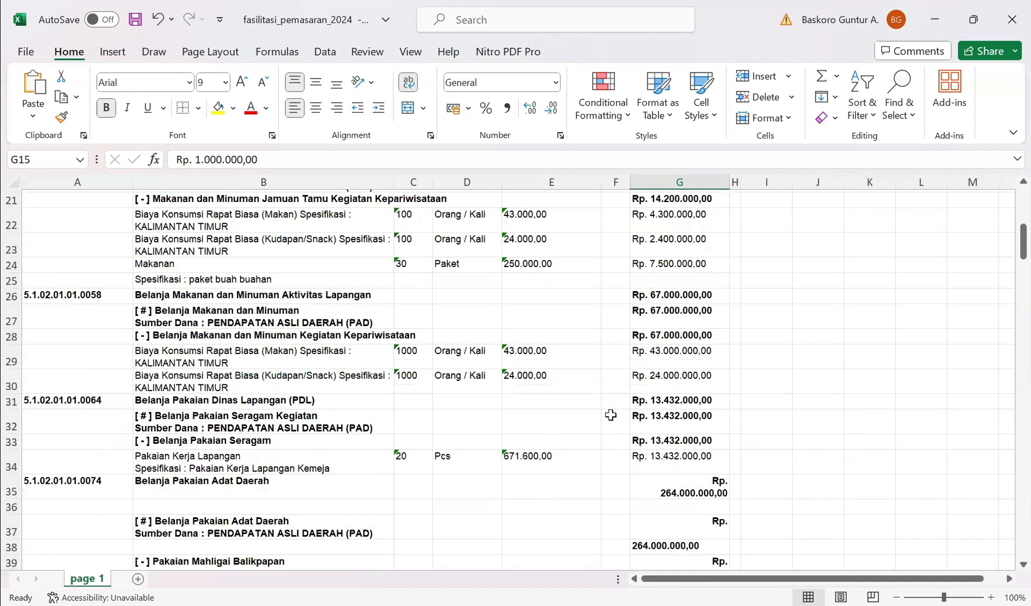
scroll(611, 415, "down", 12)
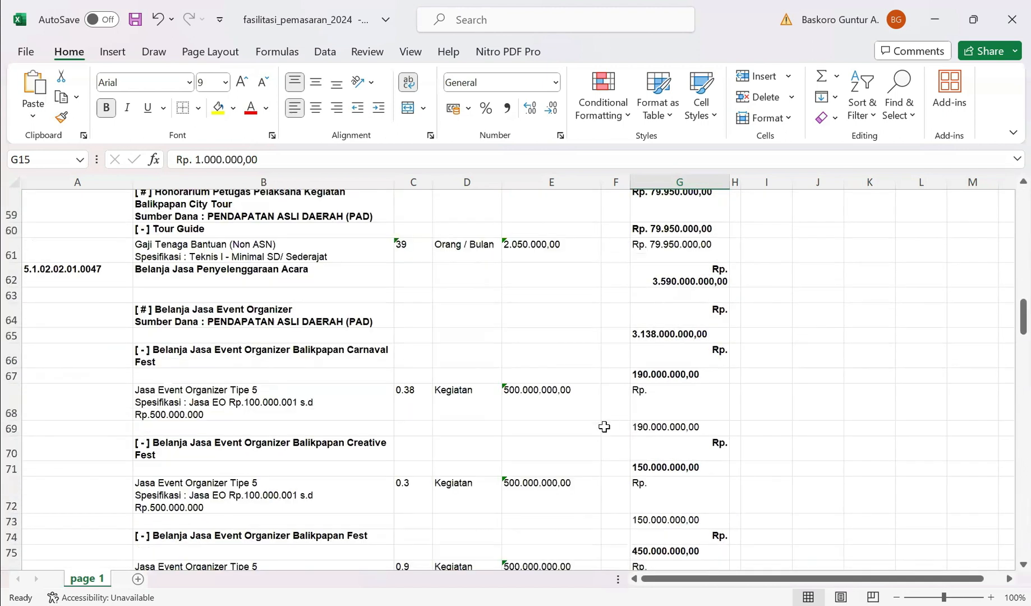
scroll(604, 427, "up", 10)
scroll(426, 209, "up", 10)
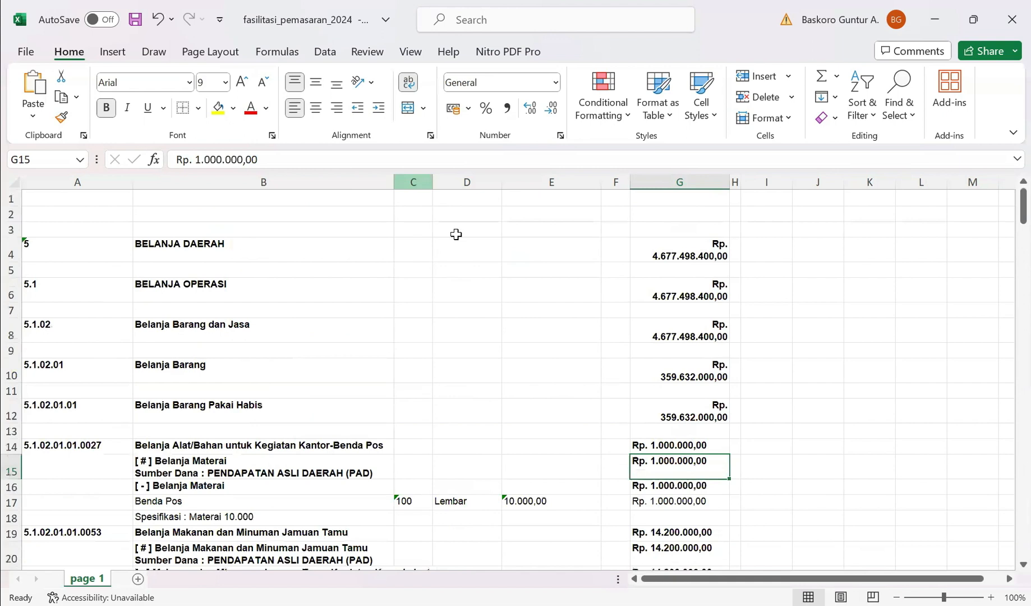
- Check the quantities in column C and replace the decimal point in cell C68 with a comma, giving 0,38
left_click(413, 182)
scroll(1006, 210, "down", 10)
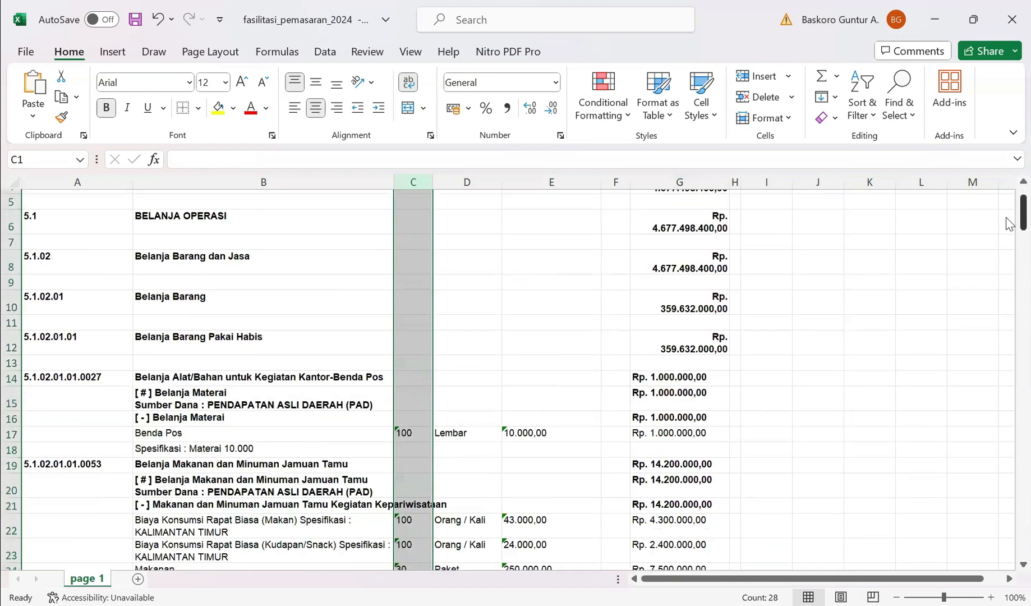
scroll(1007, 269, "down", 2)
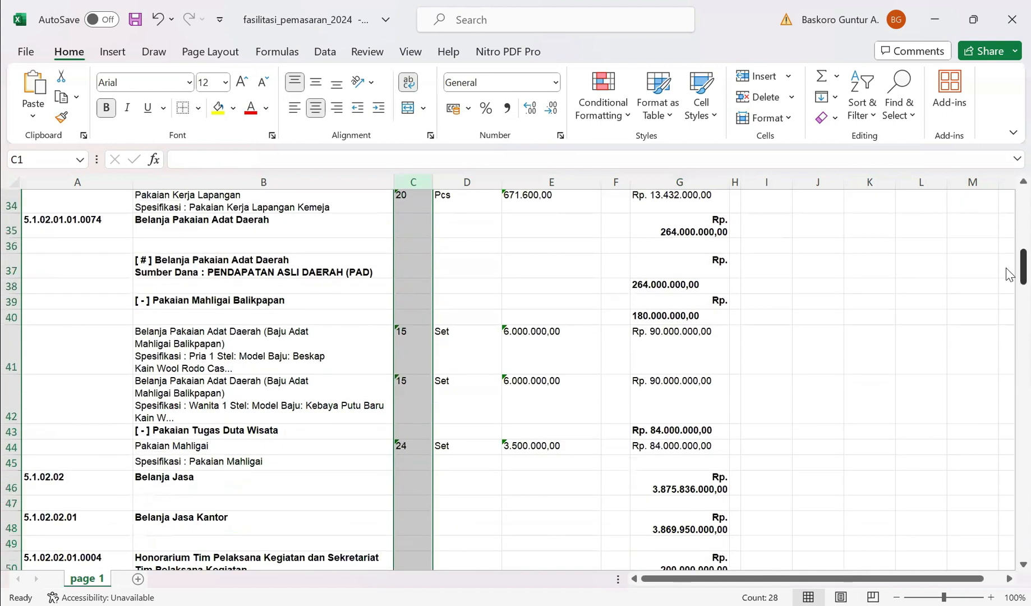
scroll(1007, 276, "down", 4)
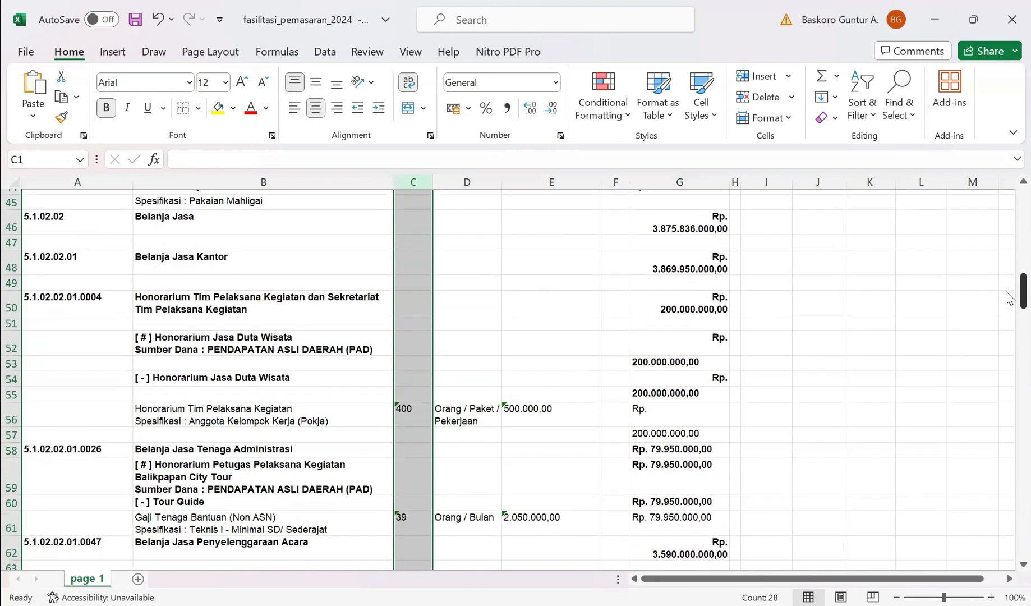
scroll(1007, 298, "down", 5)
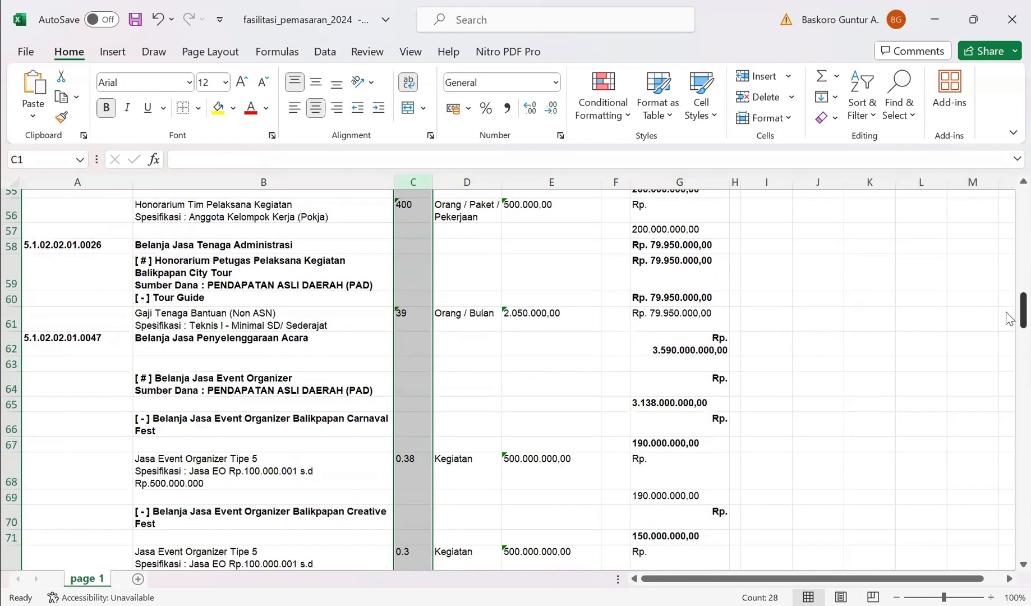
scroll(1007, 330, "down", 1)
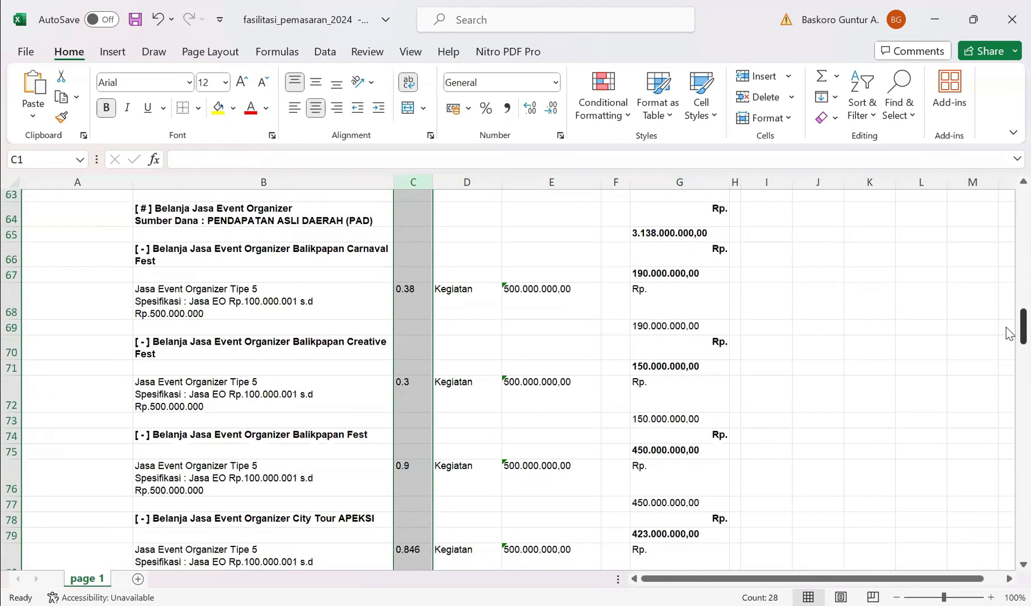
left_click(415, 299)
left_click(423, 351)
left_click(420, 290)
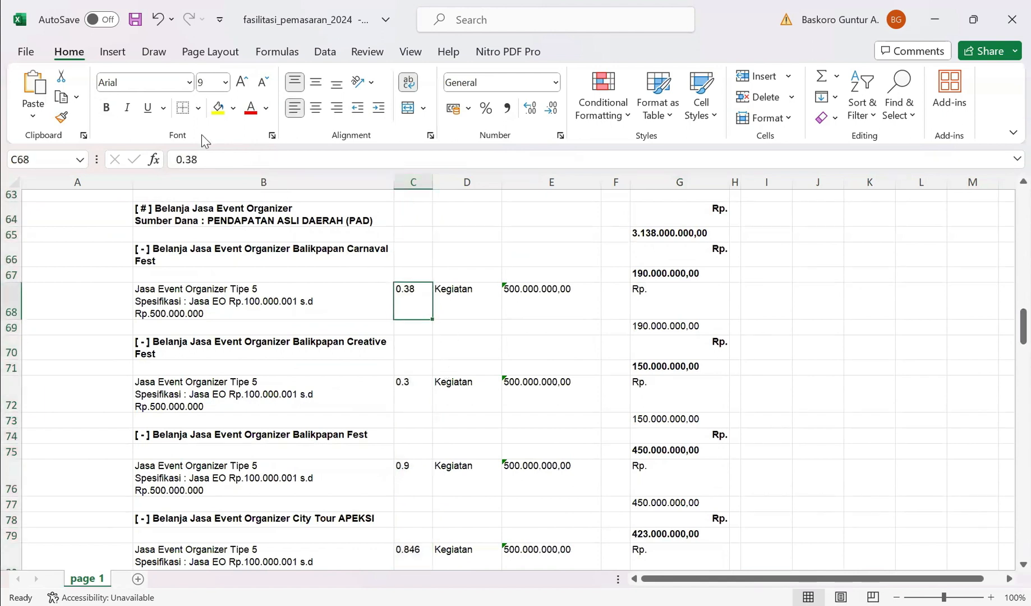
left_click(187, 160)
key("BackSpace")
type(",")
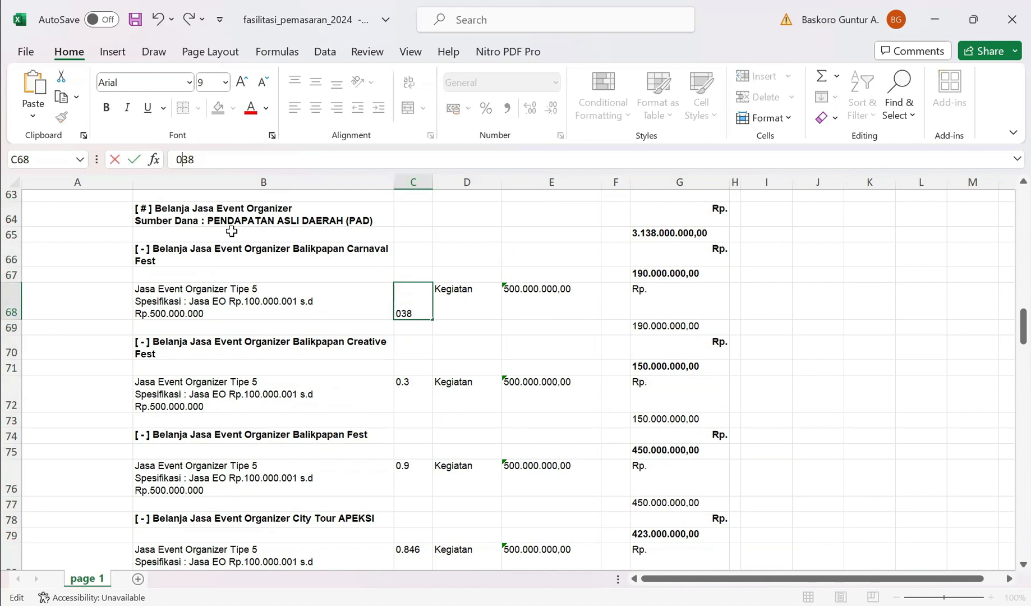
key("Return")
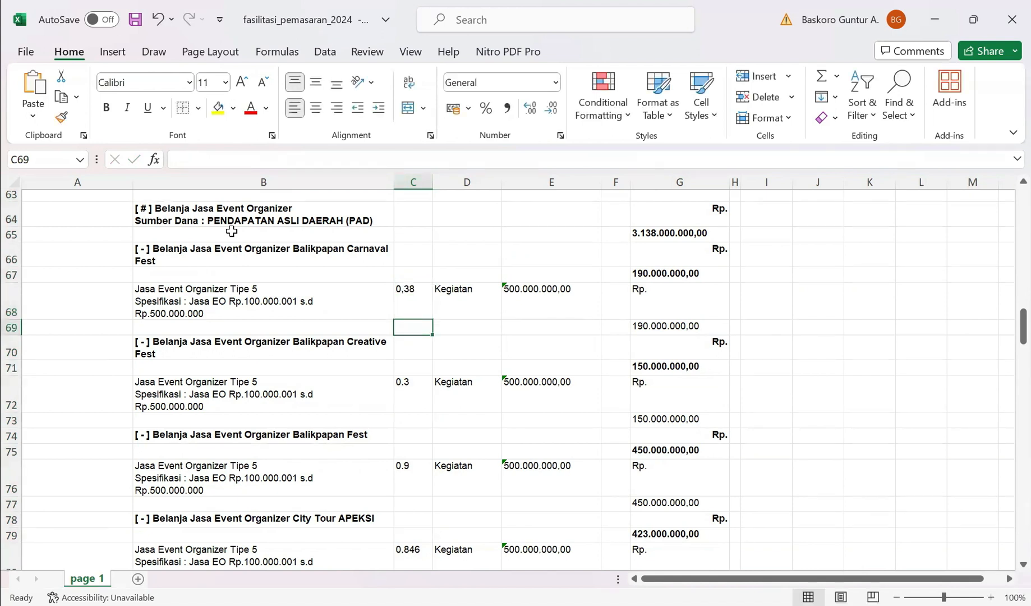
key("Up")
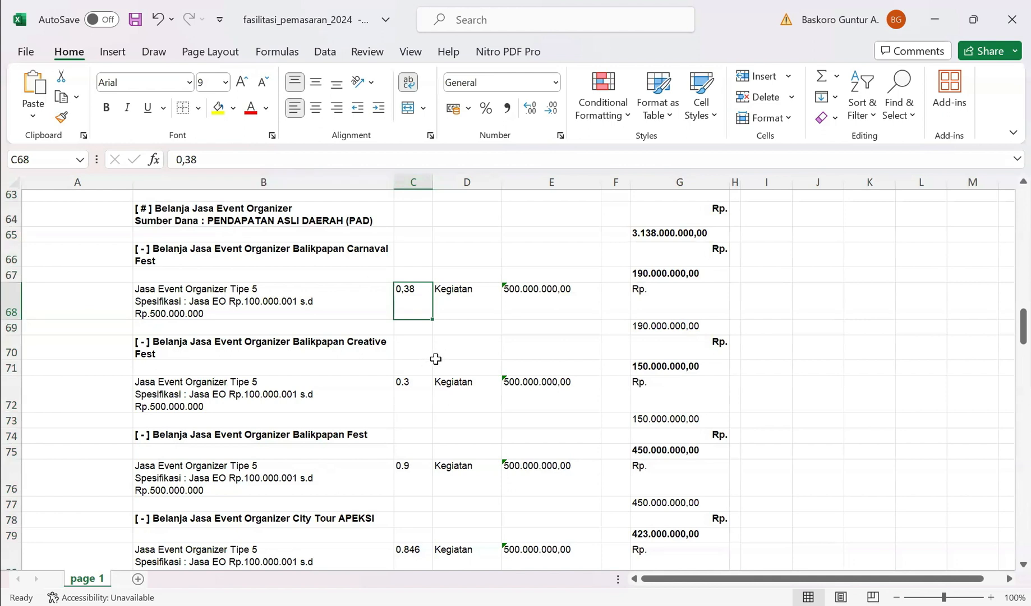
- Enter the test formula =C68*E68 in cell K68 to multiply the Carnaval Fest quantity by its unit price
scroll(414, 393, "down", 4)
scroll(414, 388, "up", 4)
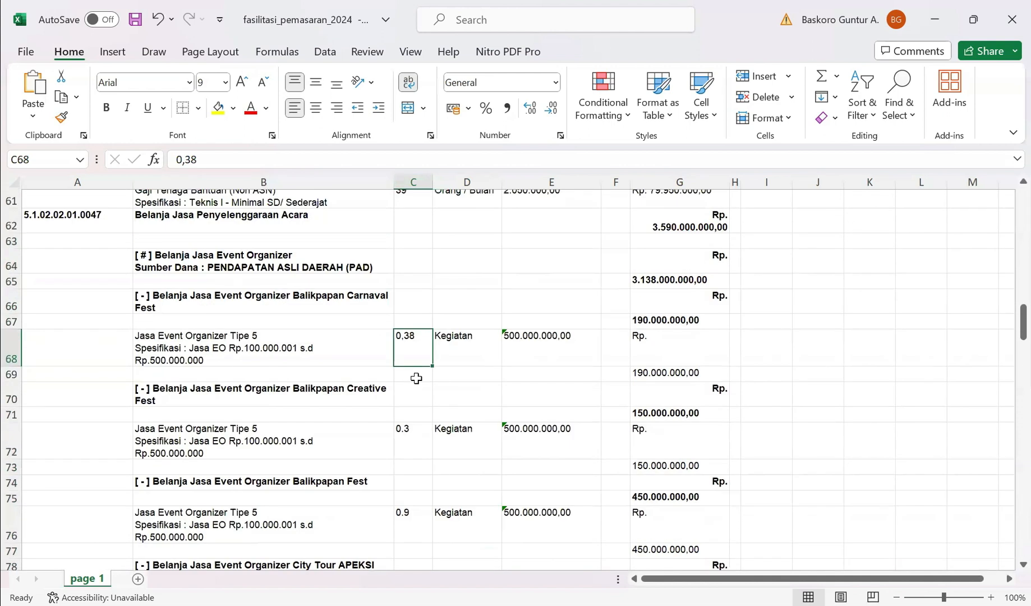
left_click(533, 359)
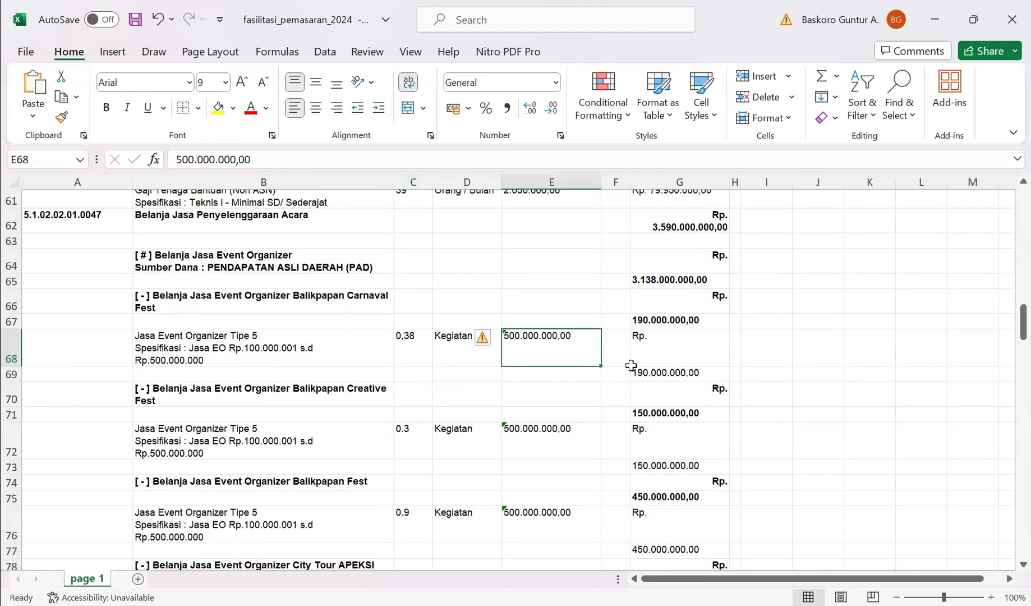
left_click(420, 351)
left_click(853, 353)
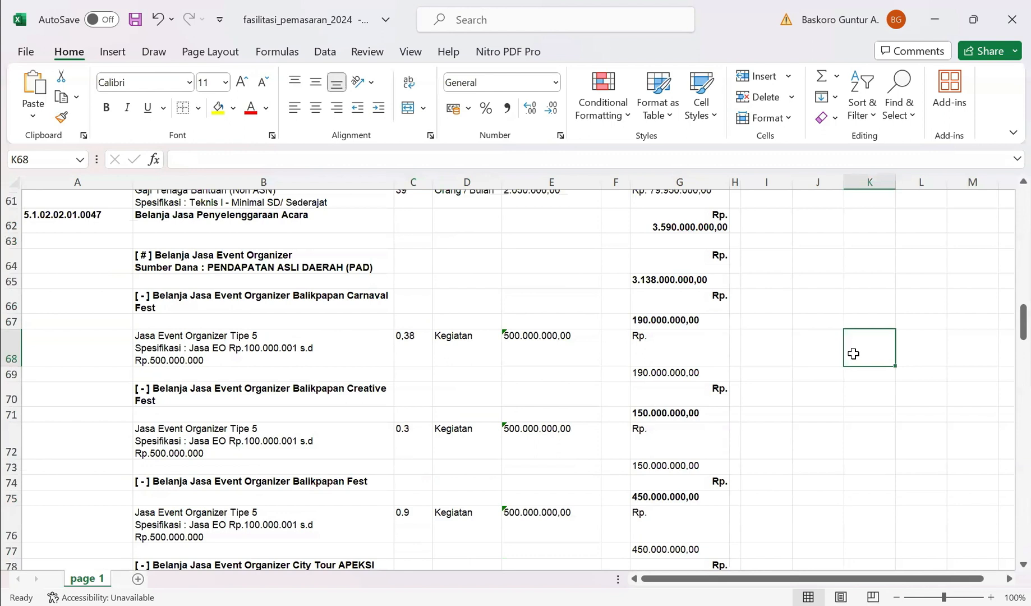
type("=")
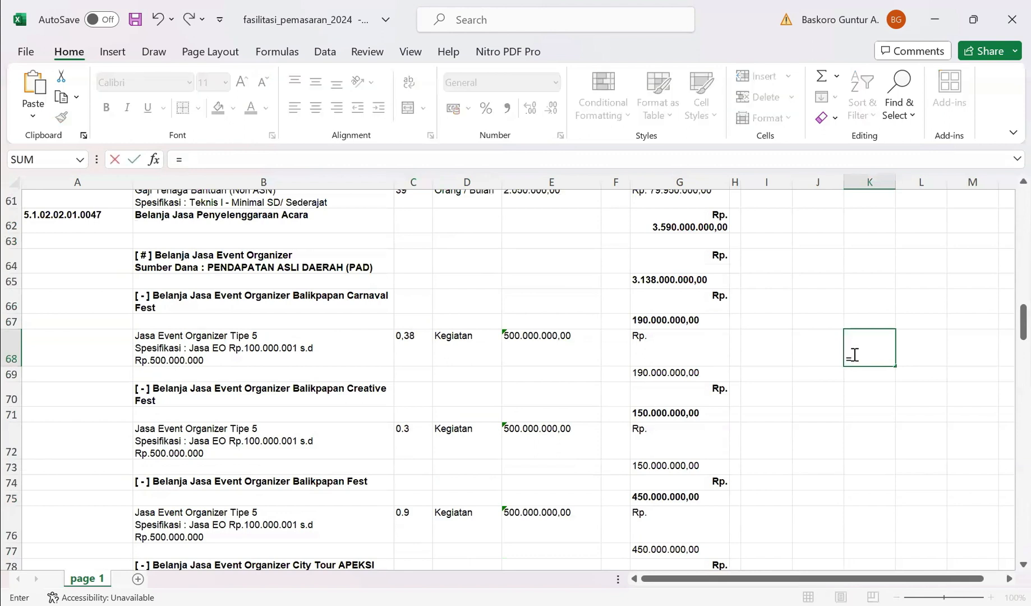
left_click(411, 354)
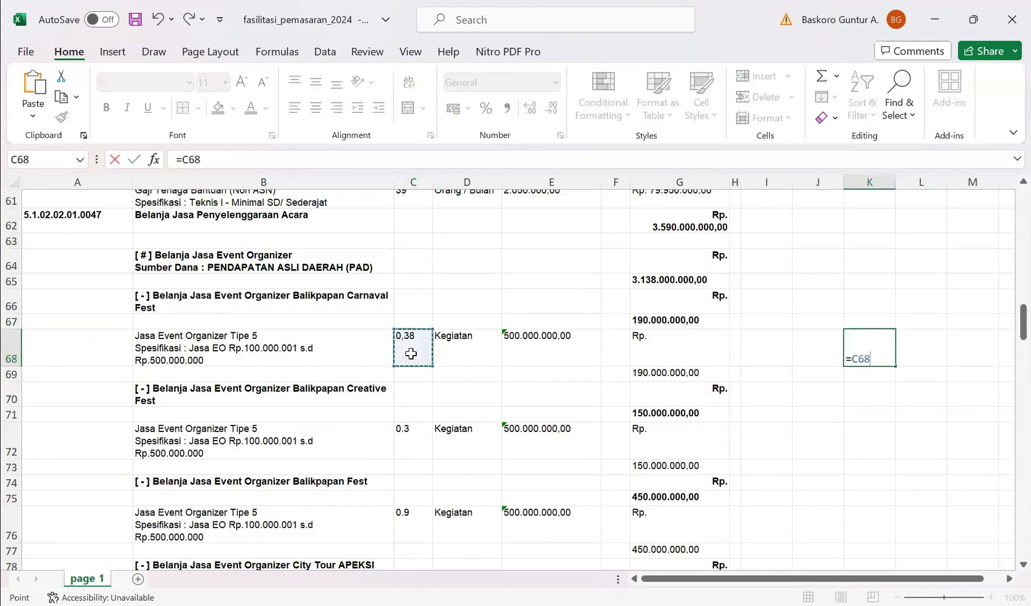
type("*")
left_click(528, 350)
key("Return")
- Remove the thousands separators from the unit price in cell E68 so it is entered as 500000000,00
left_click(528, 350)
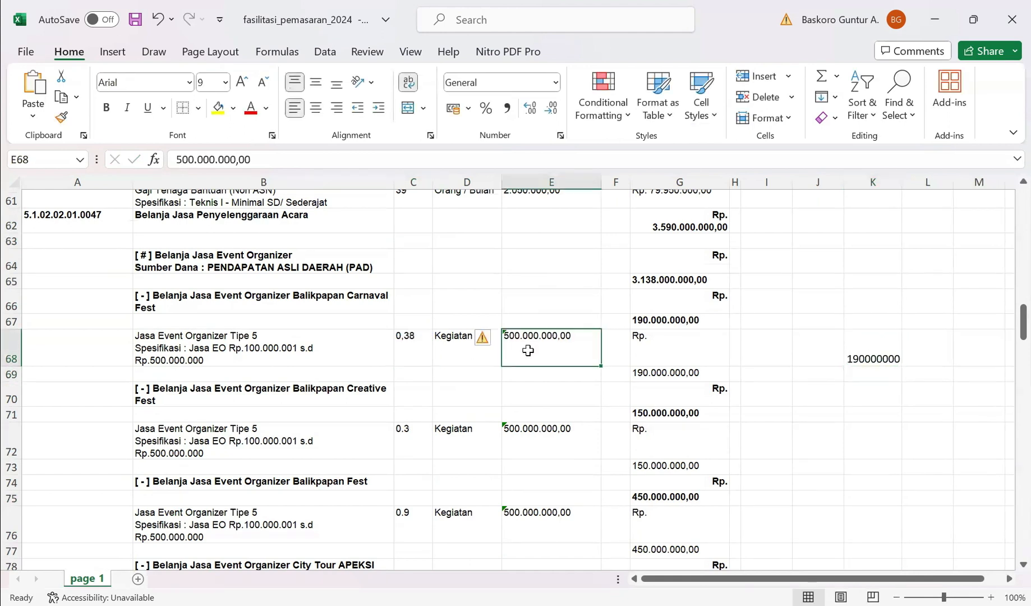
left_click(221, 160)
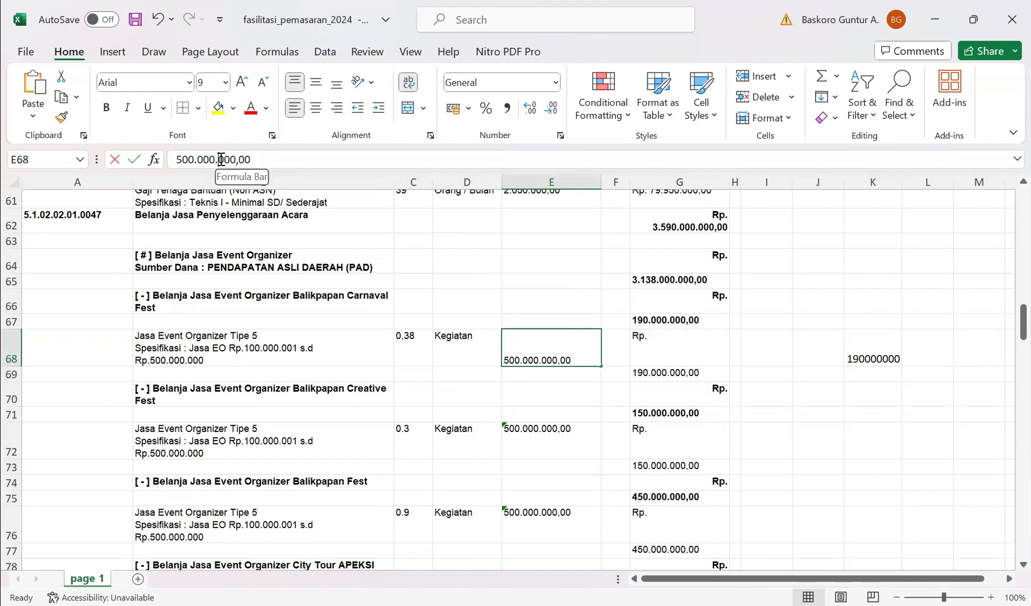
left_click(221, 159)
key("BackSpace")
left_click(201, 159)
key("BackSpace")
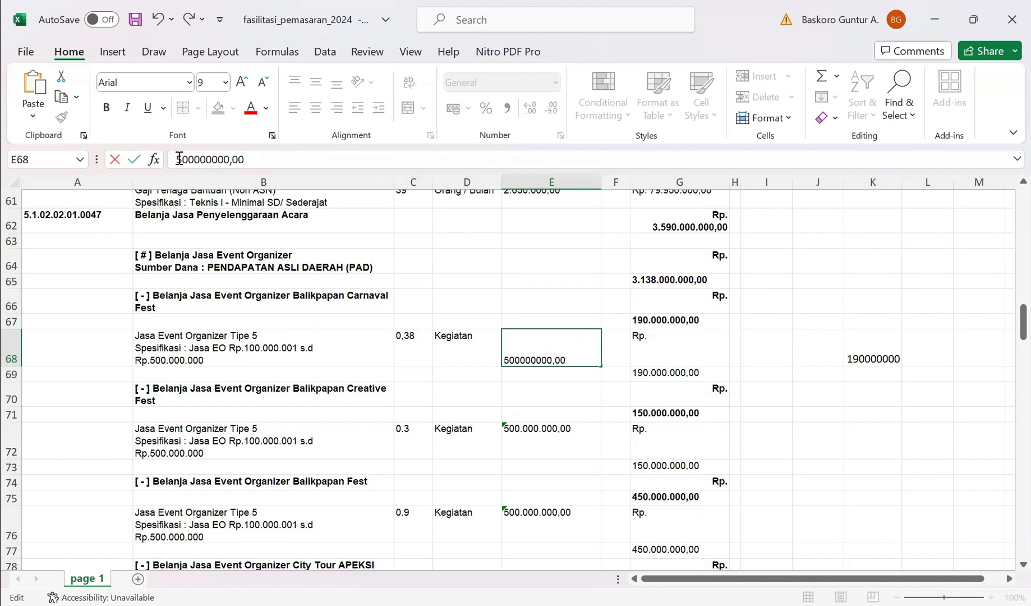
key("Return")
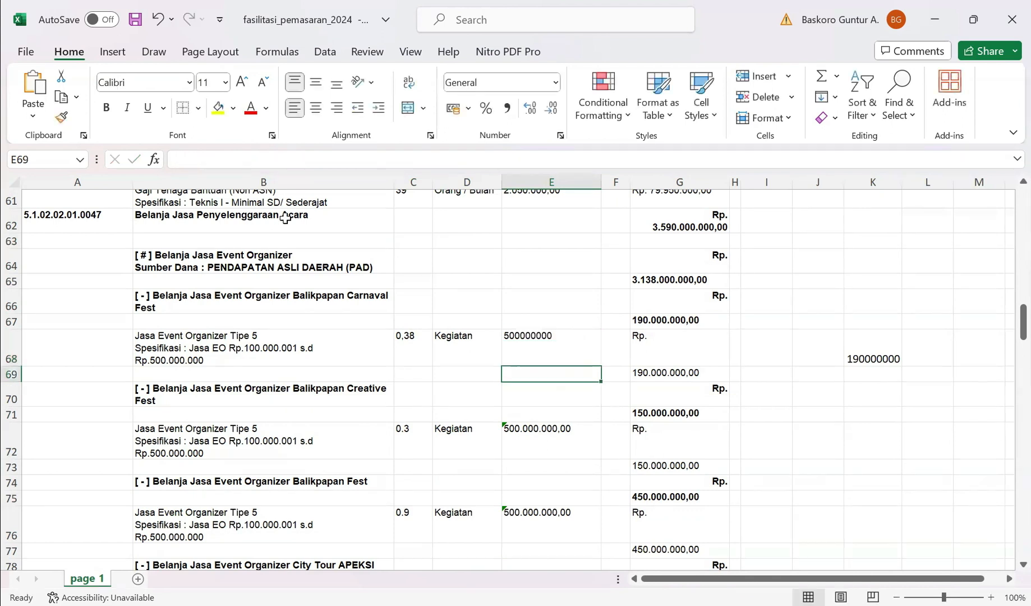
- Review the edited price and quantity in row 68 and clear the test formula from cell K68
left_click(561, 357)
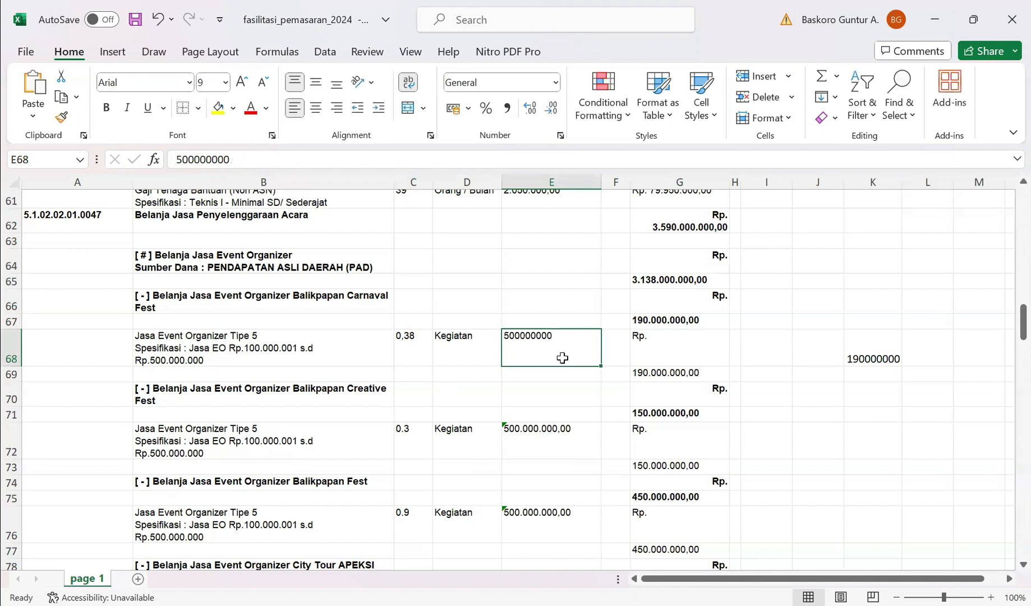
left_click(415, 343)
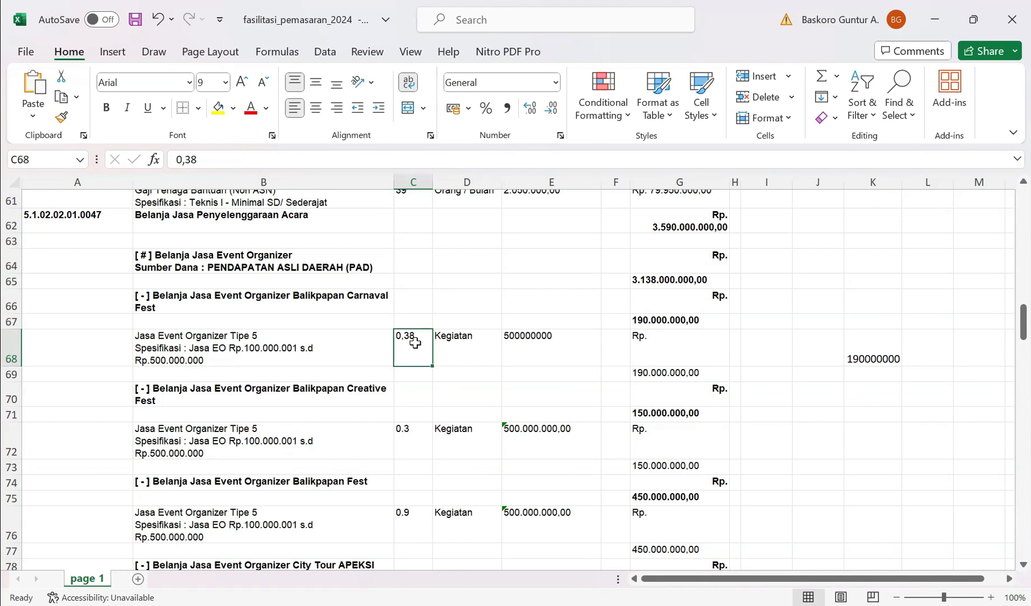
left_click(882, 351)
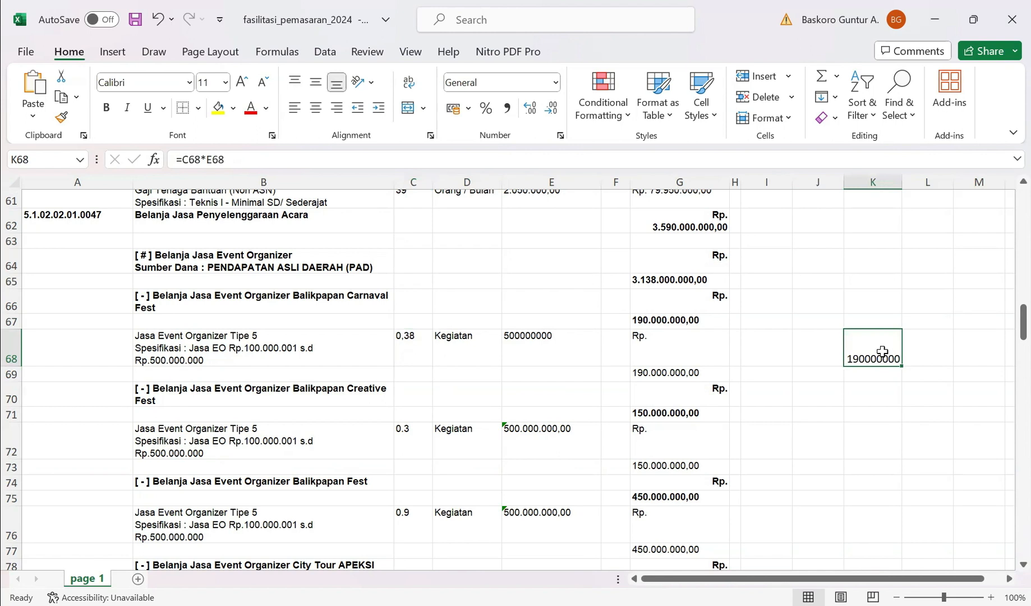
key("Delete")
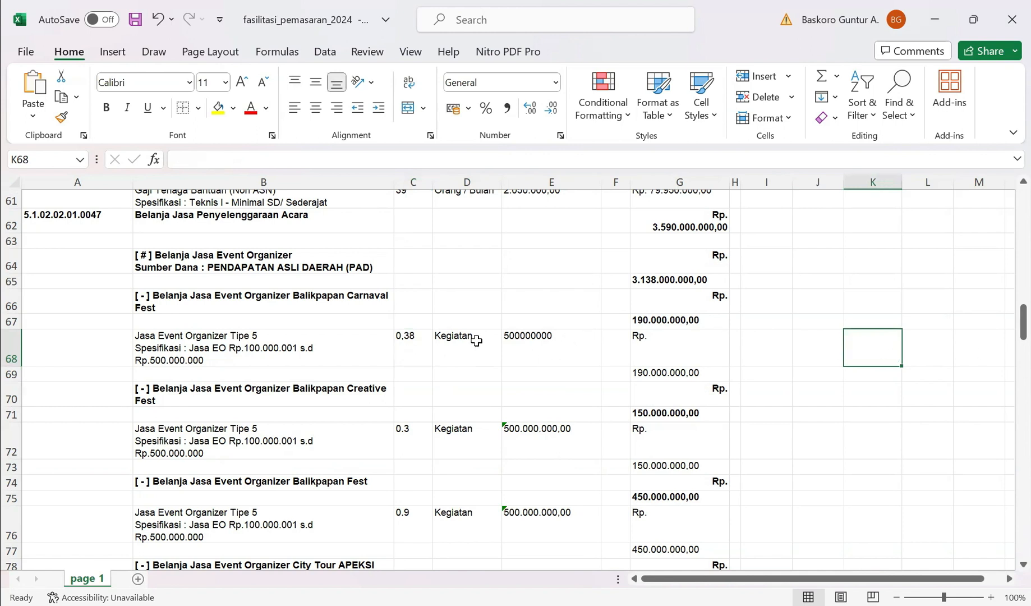
scroll(477, 340, "up", 15)
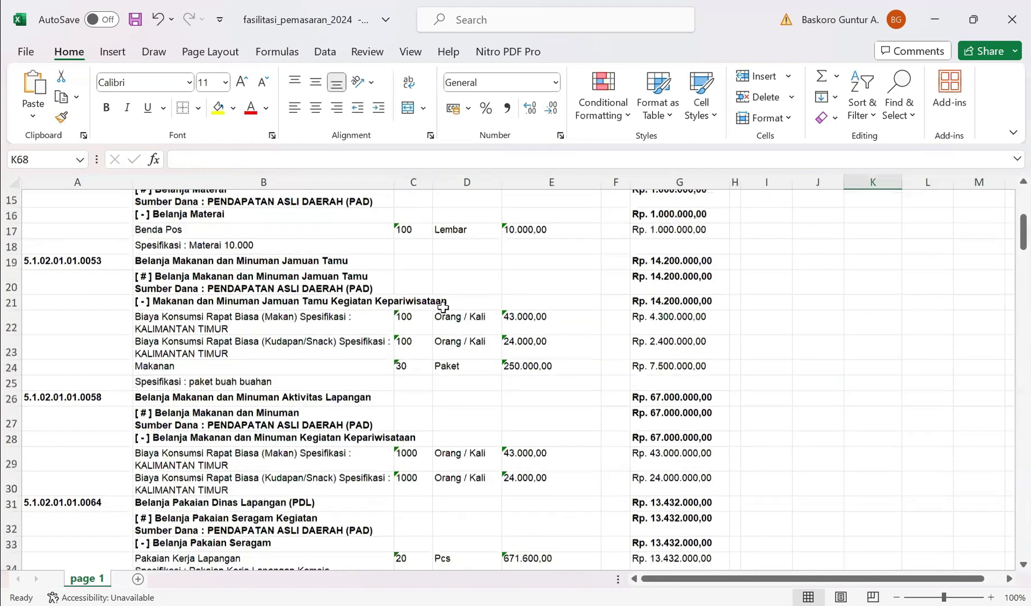
scroll(443, 309, "down", 1)
scroll(443, 310, "down", 8)
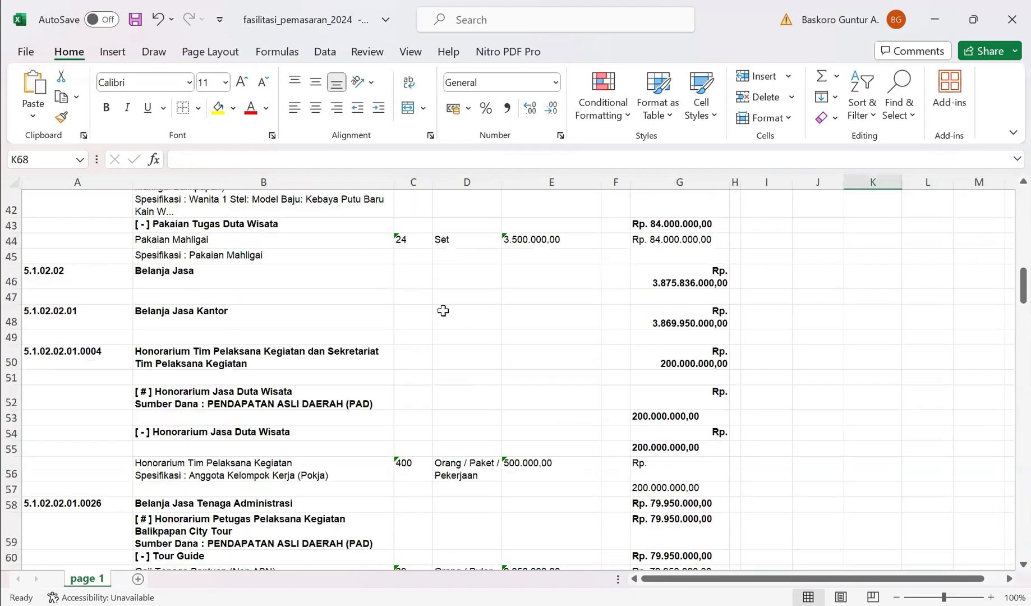
scroll(443, 310, "down", 3)
scroll(444, 310, "down", 5)
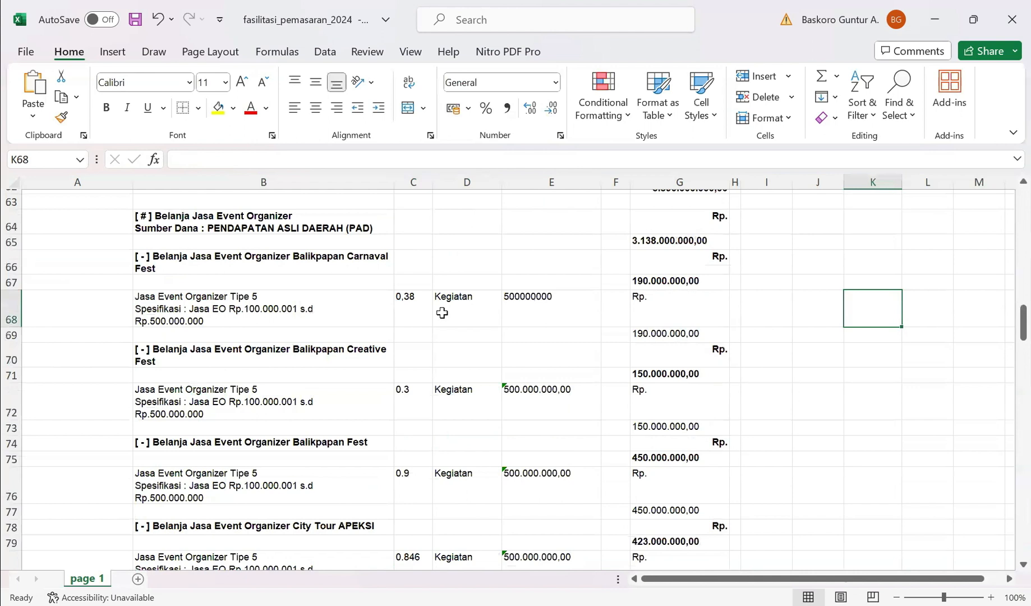
- Replace every decimal point with a comma in the column C quantities
left_click(418, 393)
left_click(408, 492)
scroll(407, 482, "down", 1)
left_click(406, 477)
left_click(411, 182)
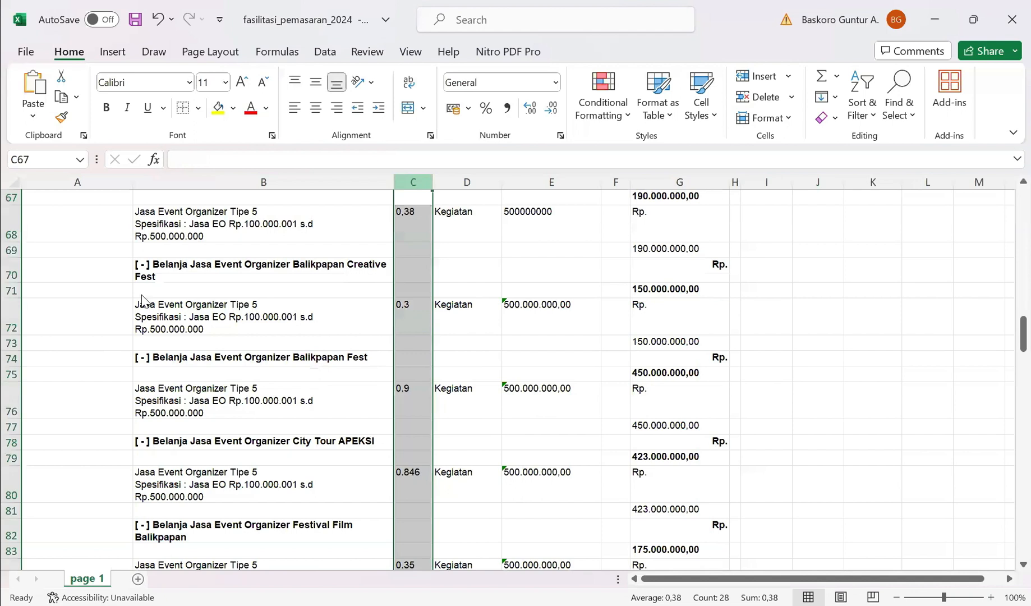
key("ctrl+h")
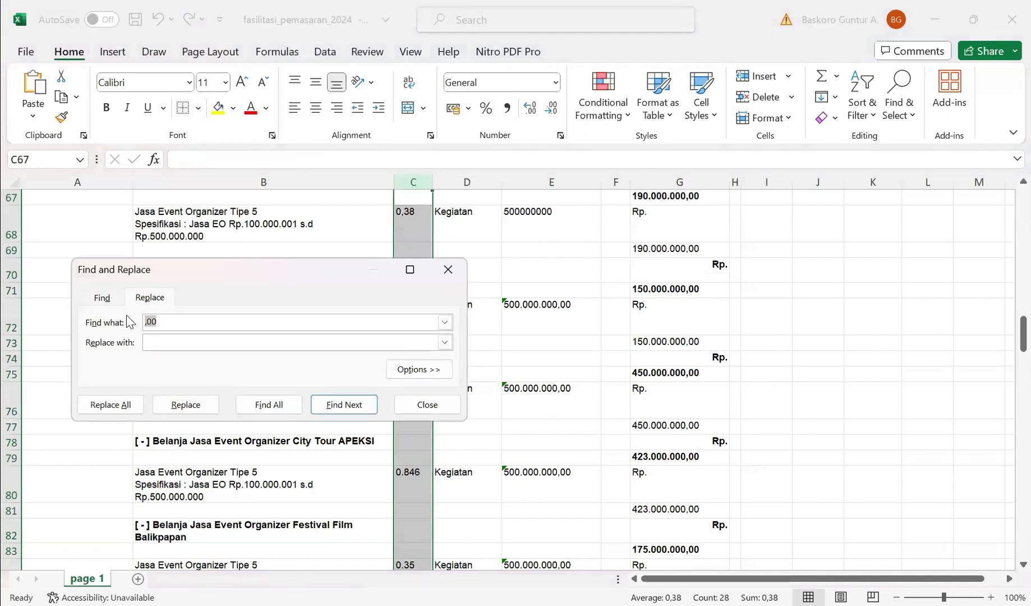
type(".")
left_click(161, 342)
type(",")
left_click(126, 411)
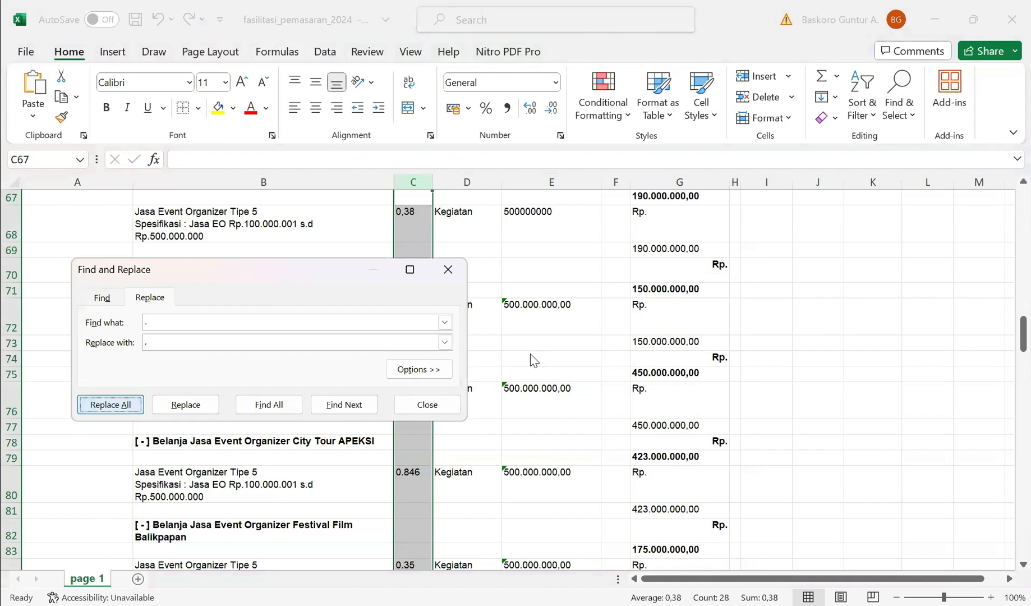
left_click(451, 407)
left_click(407, 392)
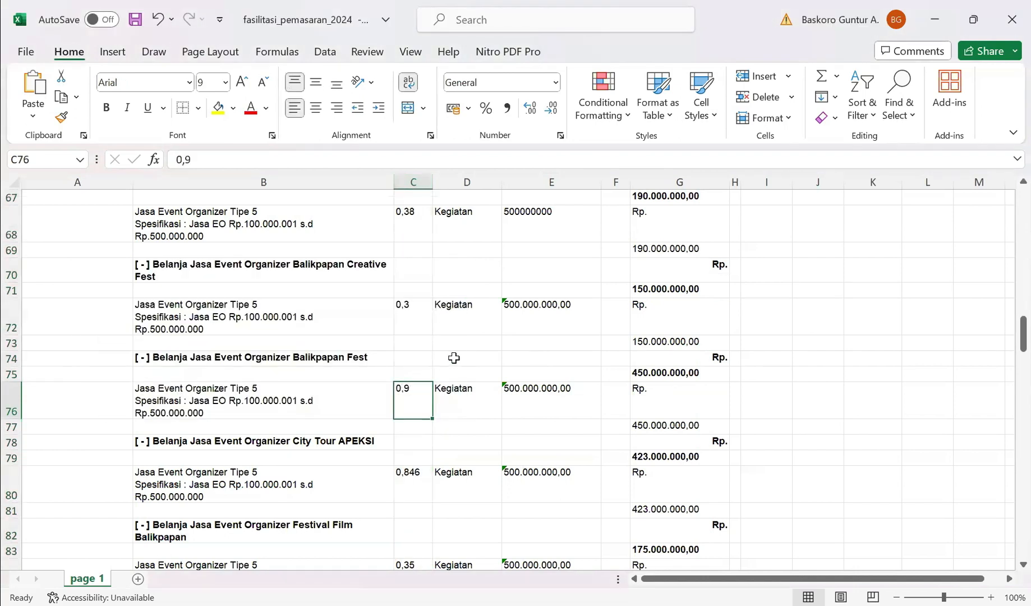
- Remove all thousands-separator periods from the unit prices in column E by replacing them with nothing
left_click(540, 182)
left_click_drag(1009, 352, 1007, 227)
left_click(546, 411)
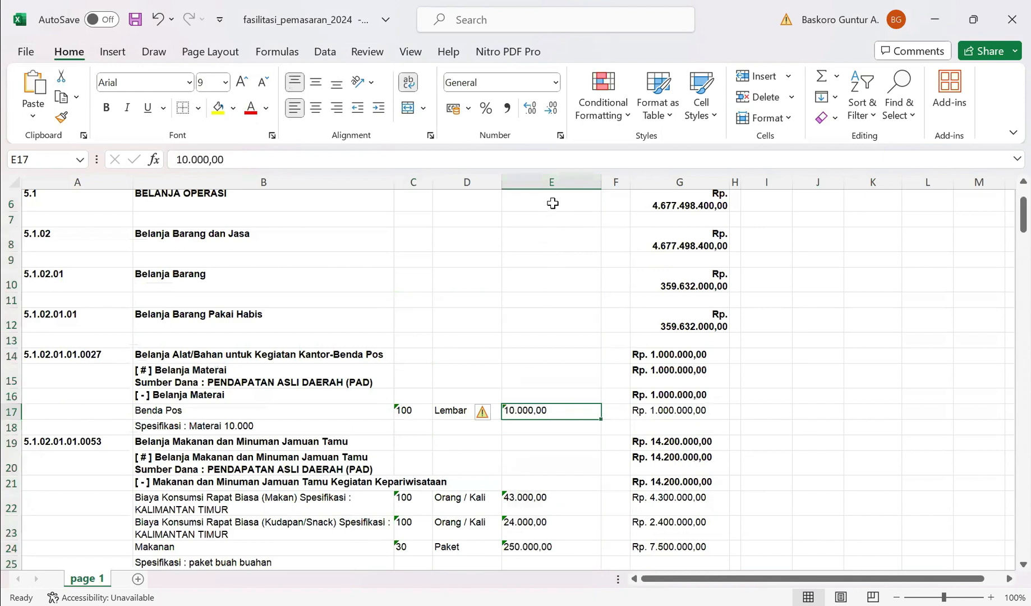
left_click(553, 180)
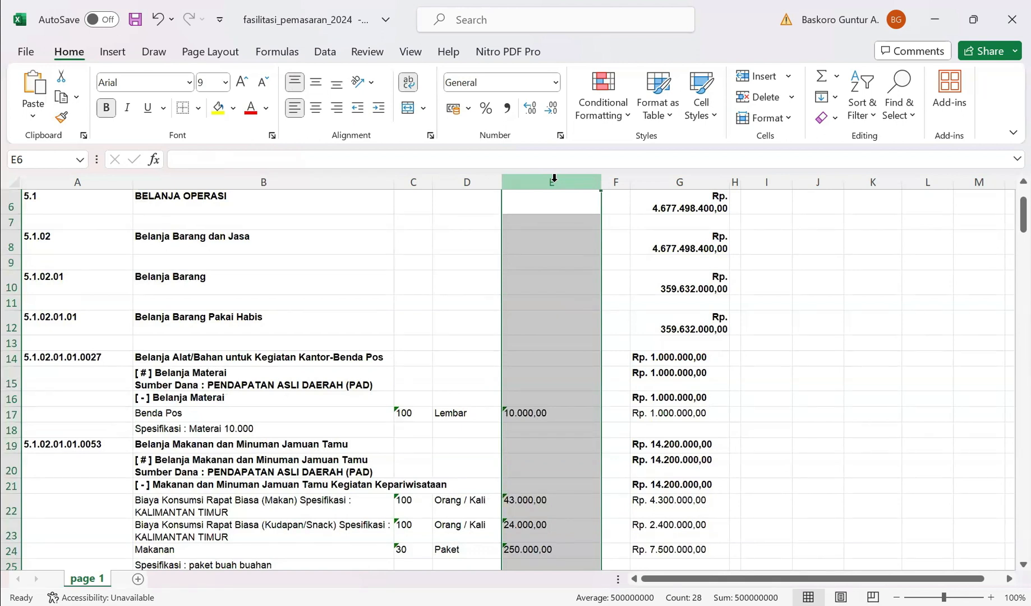
key("ctrl+f")
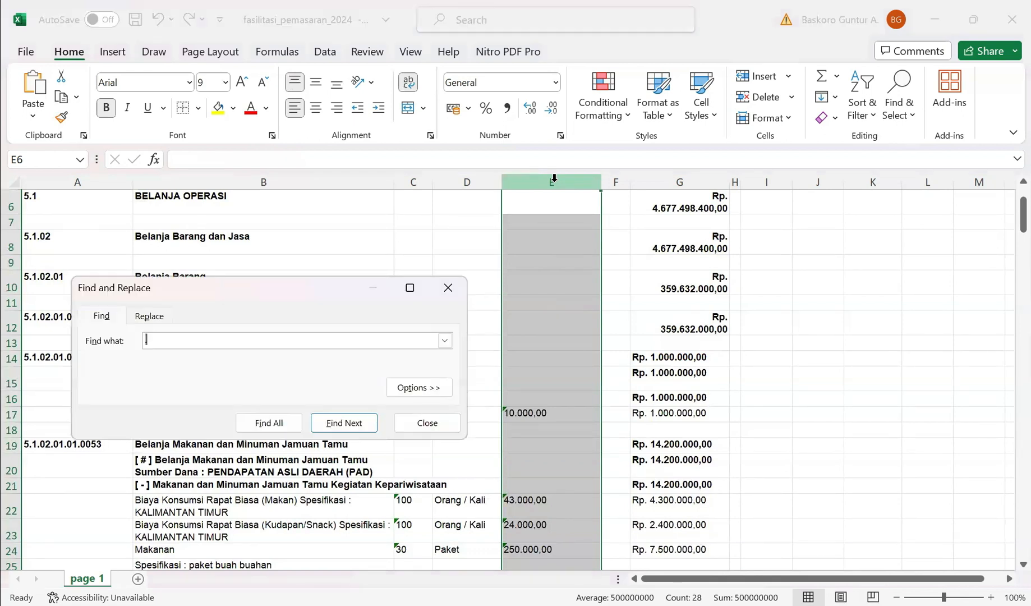
left_click(145, 315)
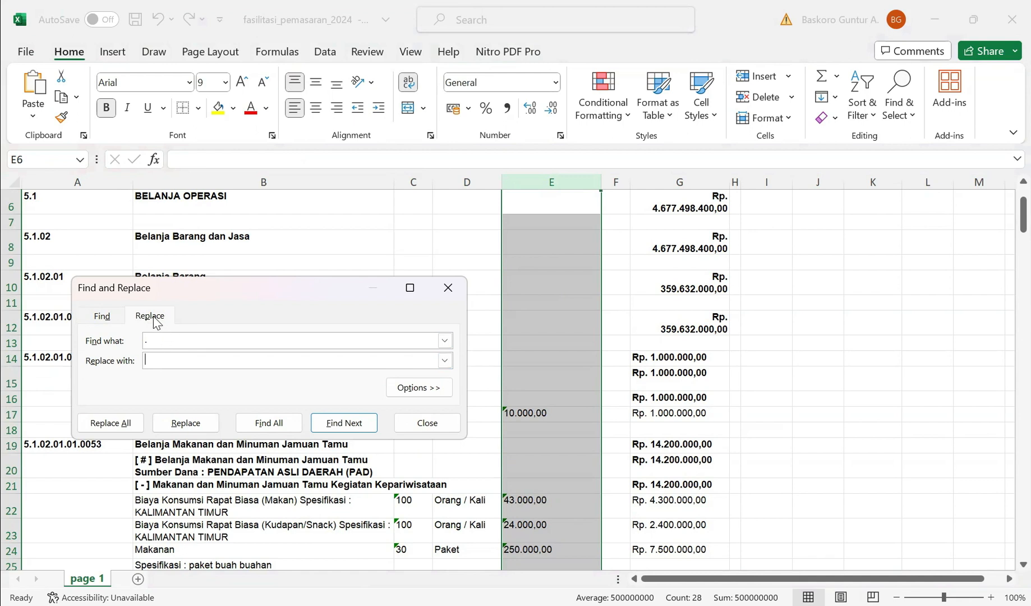
left_click(551, 182)
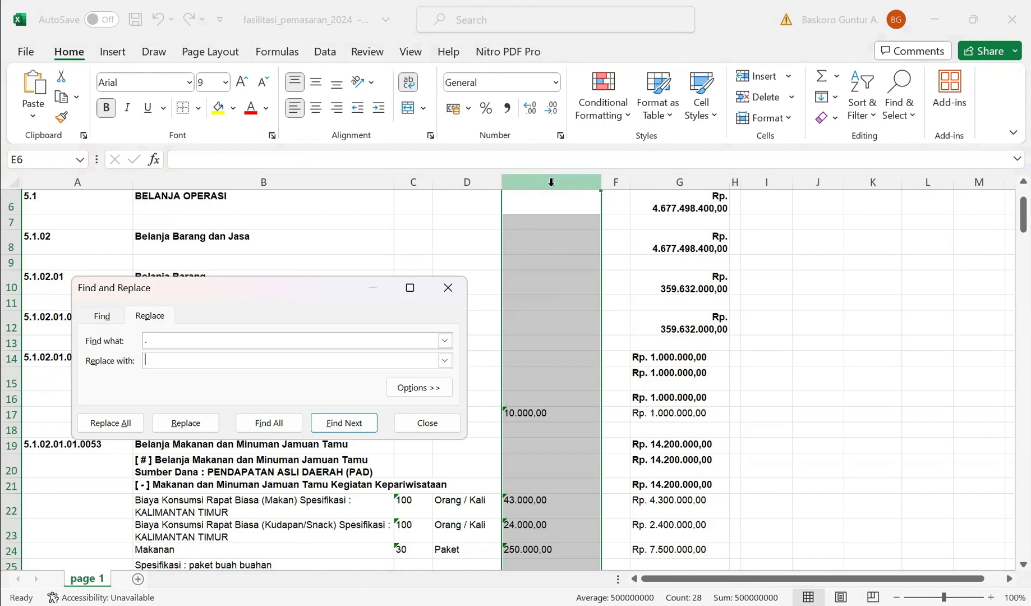
left_click(167, 318)
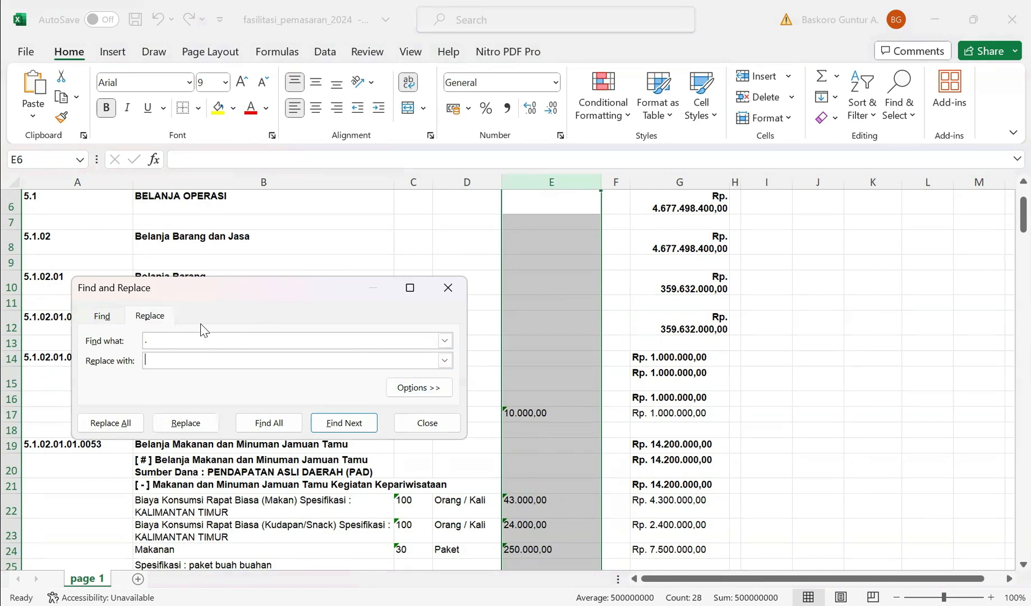
left_click(107, 316)
left_click(149, 316)
left_click(166, 342)
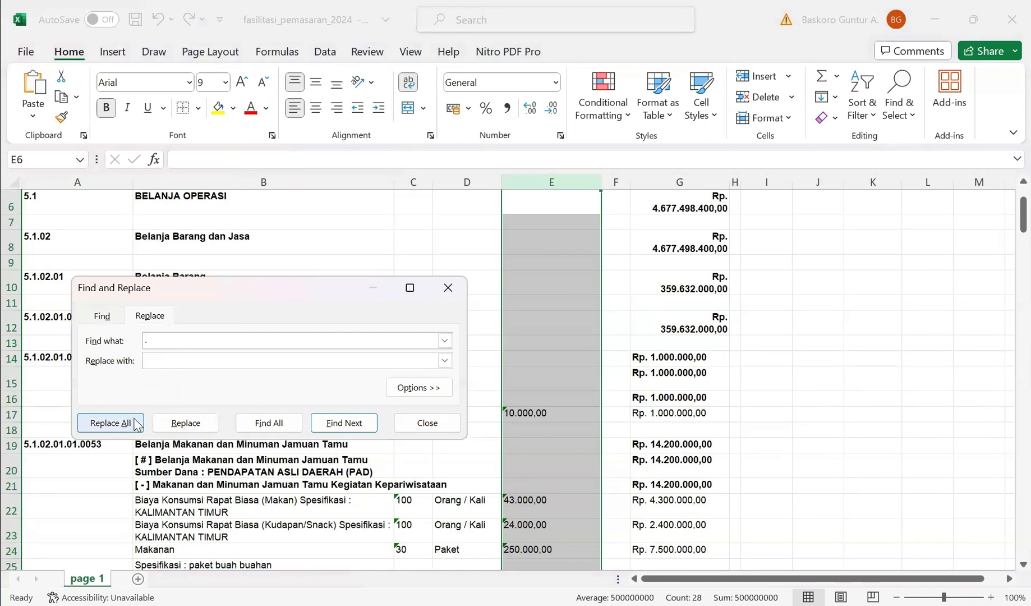
left_click(110, 423)
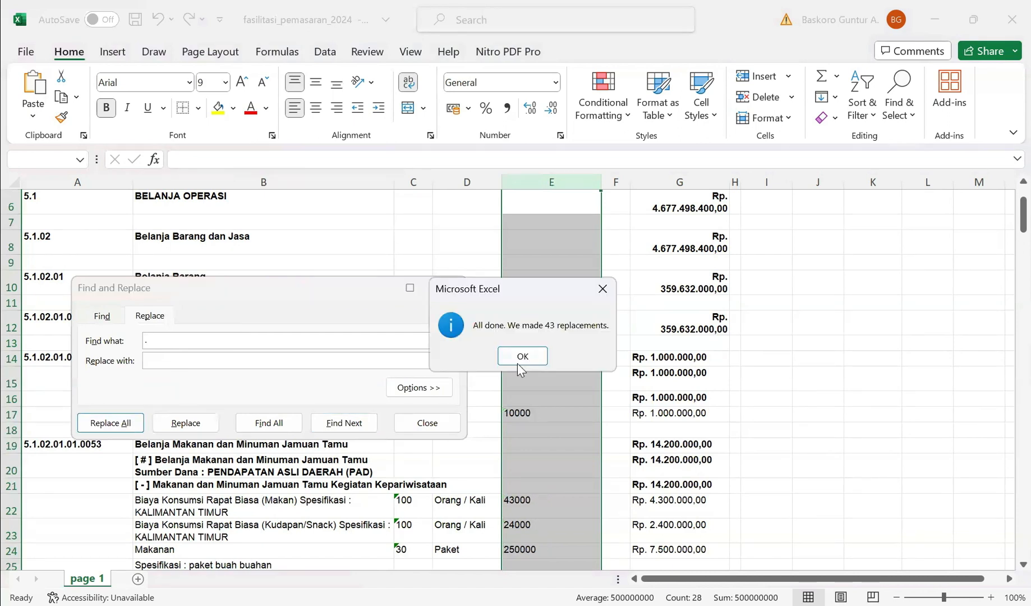
key("Return")
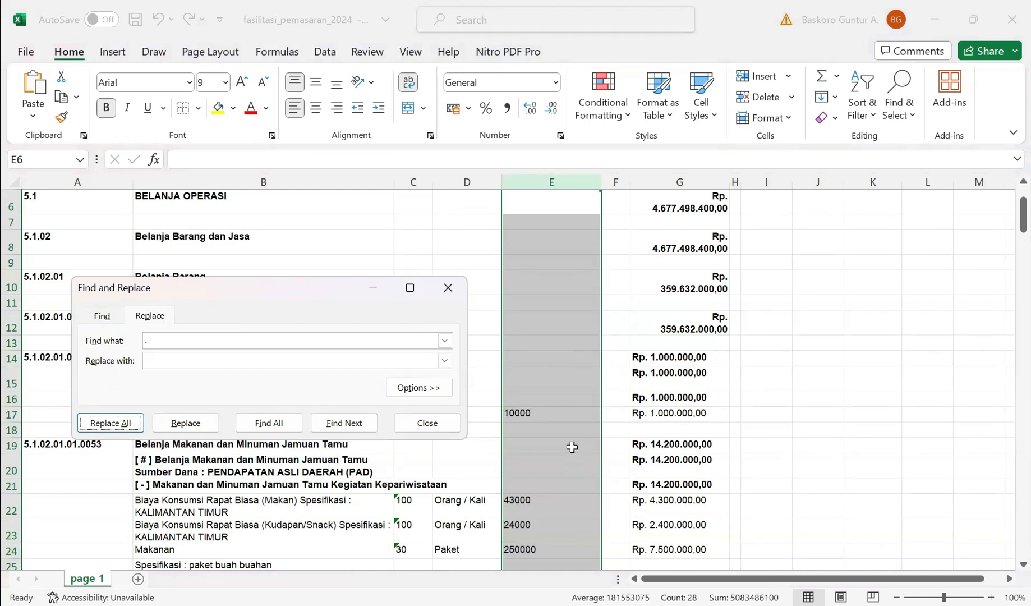
left_click(435, 432)
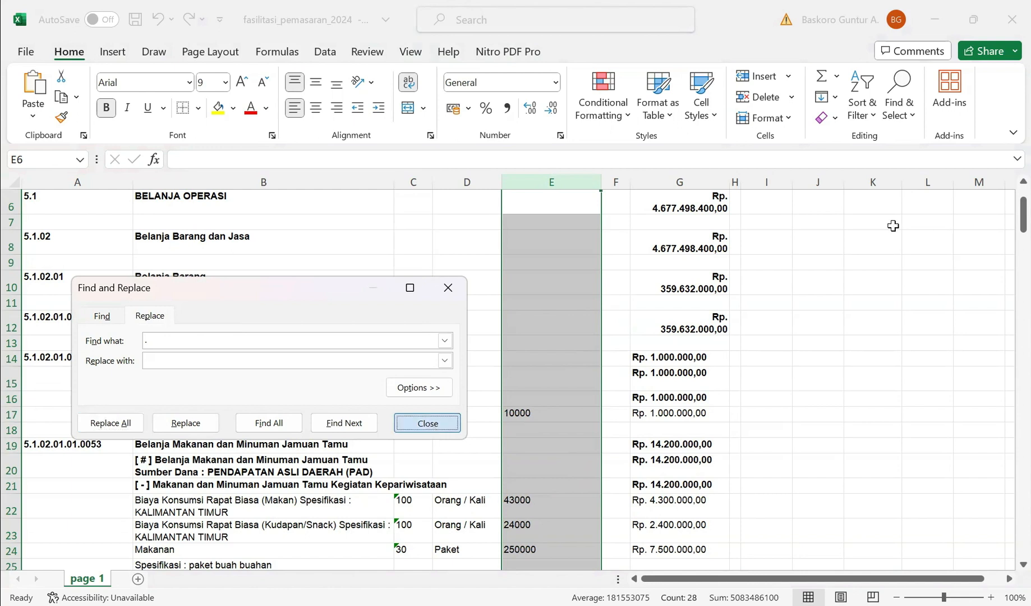
- Right-align the unit prices in column E
left_click(337, 107)
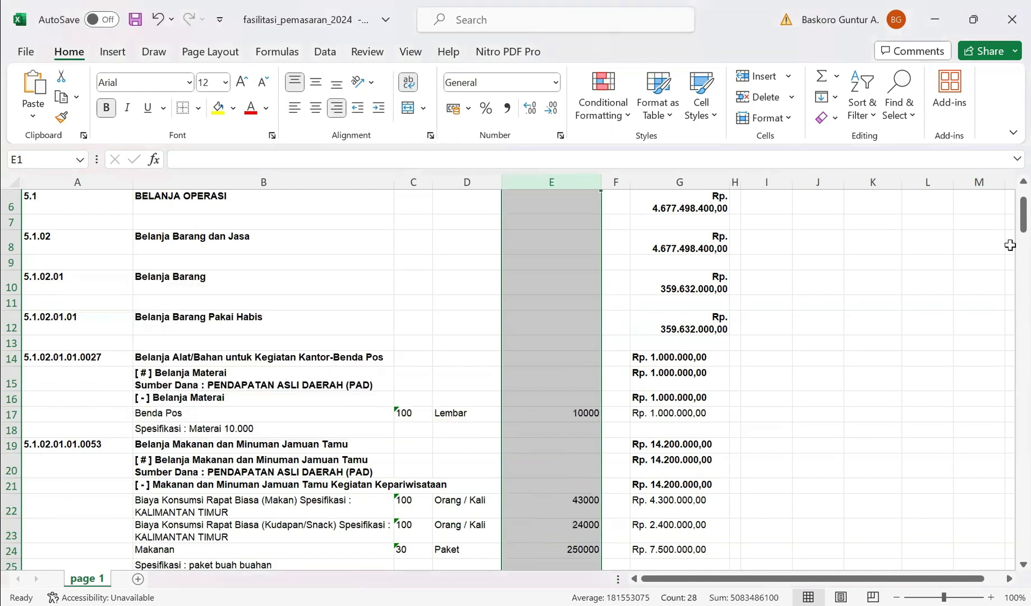
left_click_drag(1009, 227, 1012, 138)
left_click(748, 326)
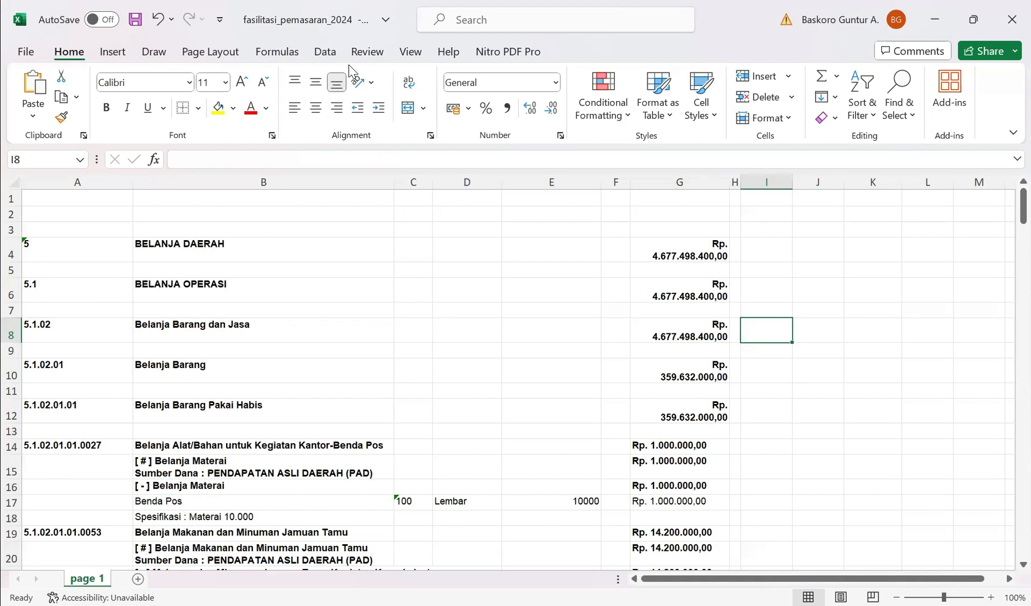
- Remove the "Rp." prefix from all amounts in column G by replacing it with nothing
left_click(690, 181)
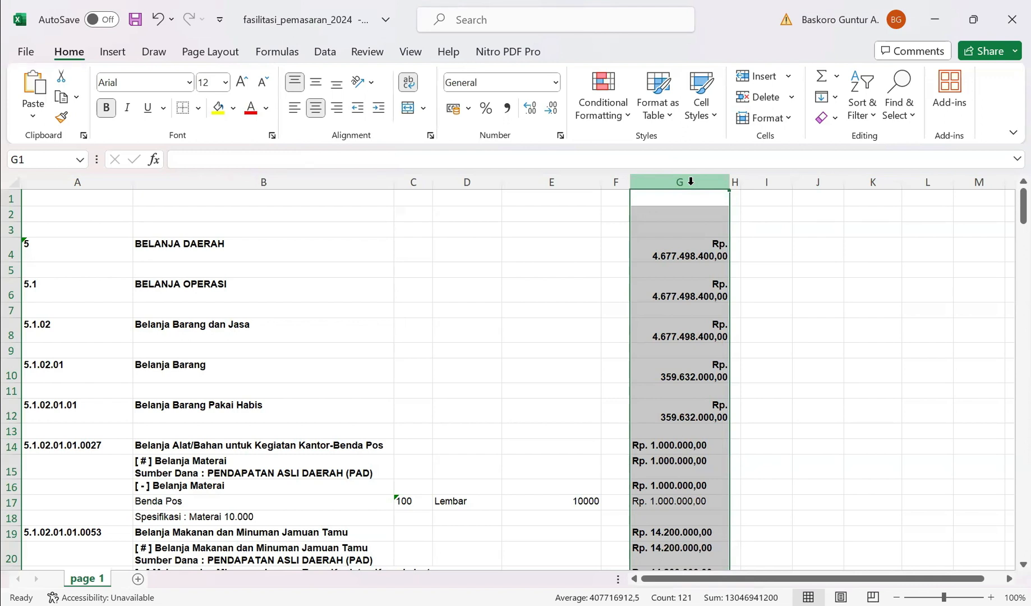
key("ctrl+f")
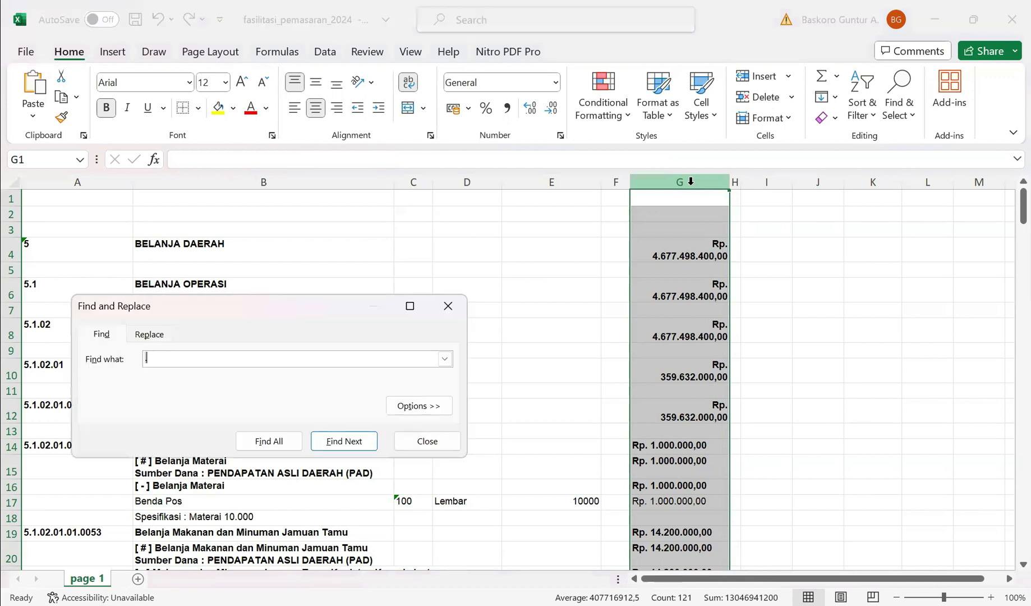
type(".")
left_click(151, 335)
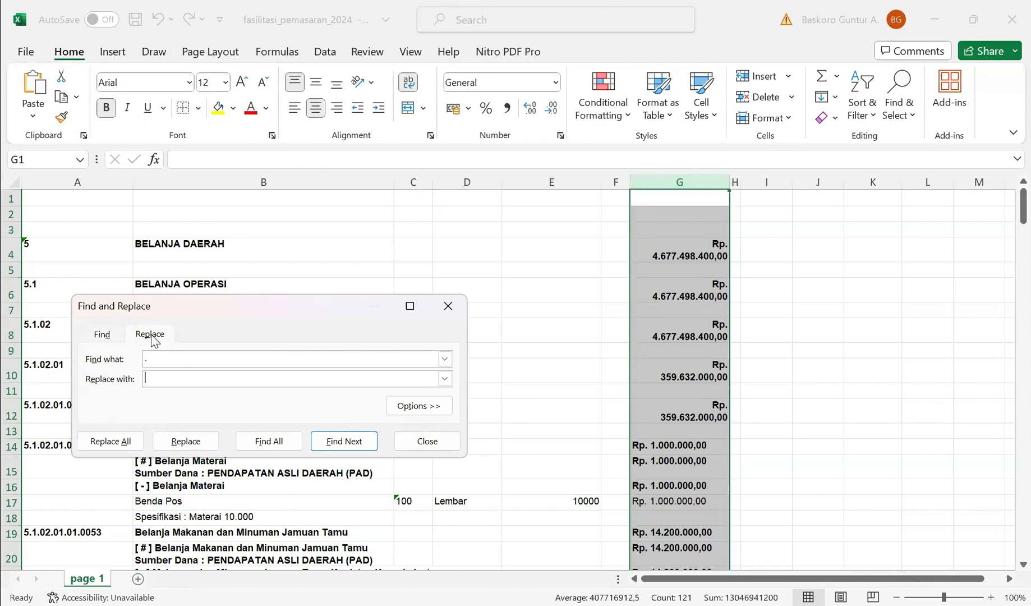
left_click(149, 358)
left_click(124, 439)
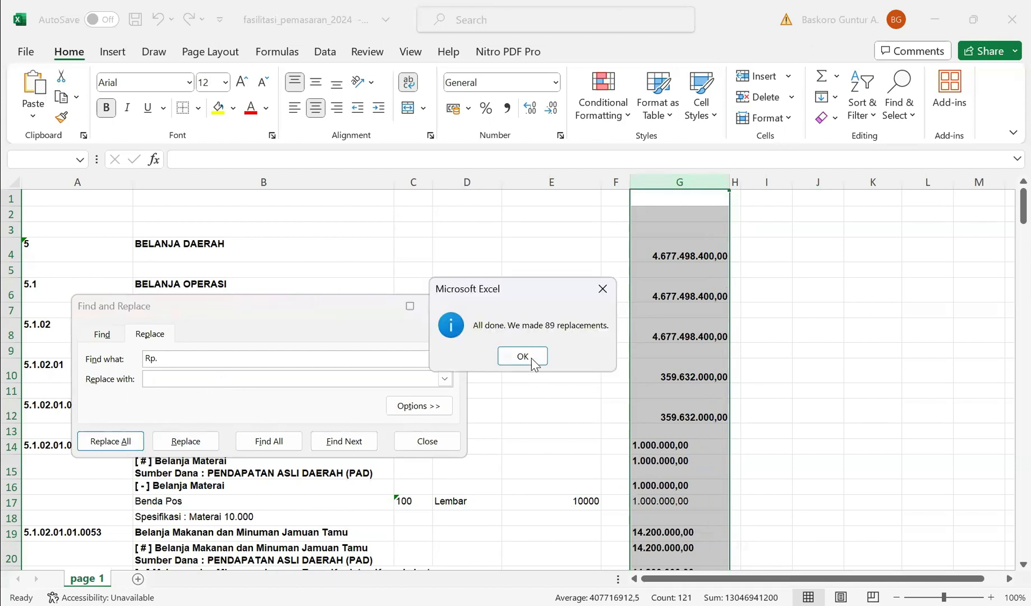
key("Return")
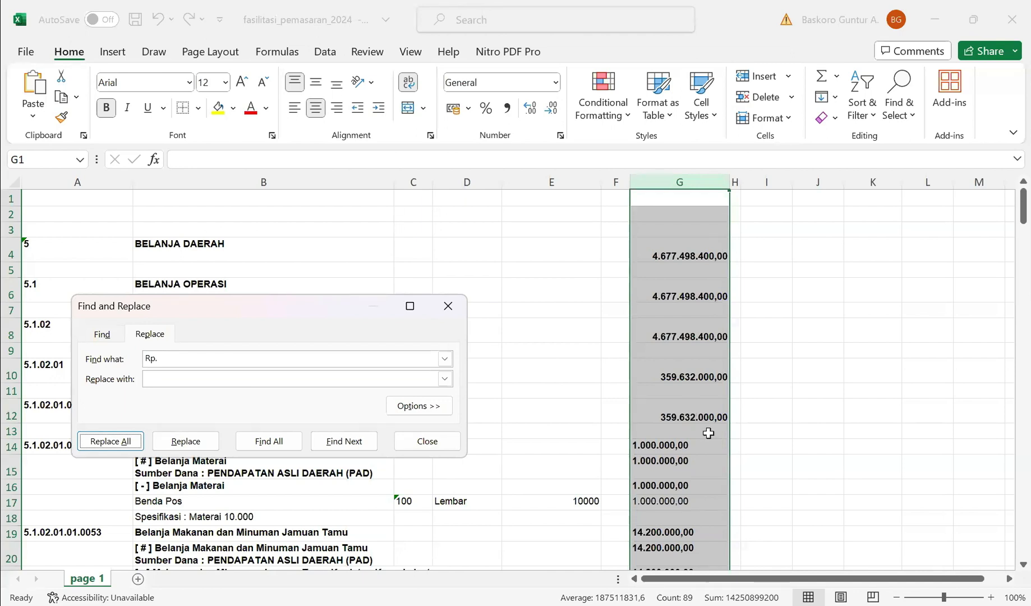
- Replace all periods in the column G amounts with nothing to strip the thousands separators
left_click_drag(194, 357, 116, 357)
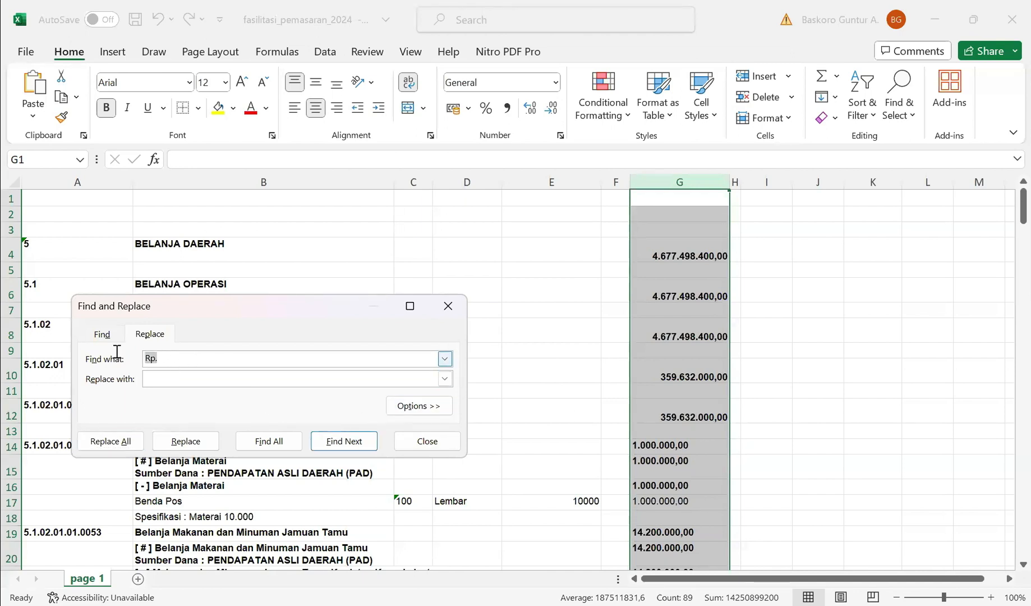
type(".")
left_click(163, 380)
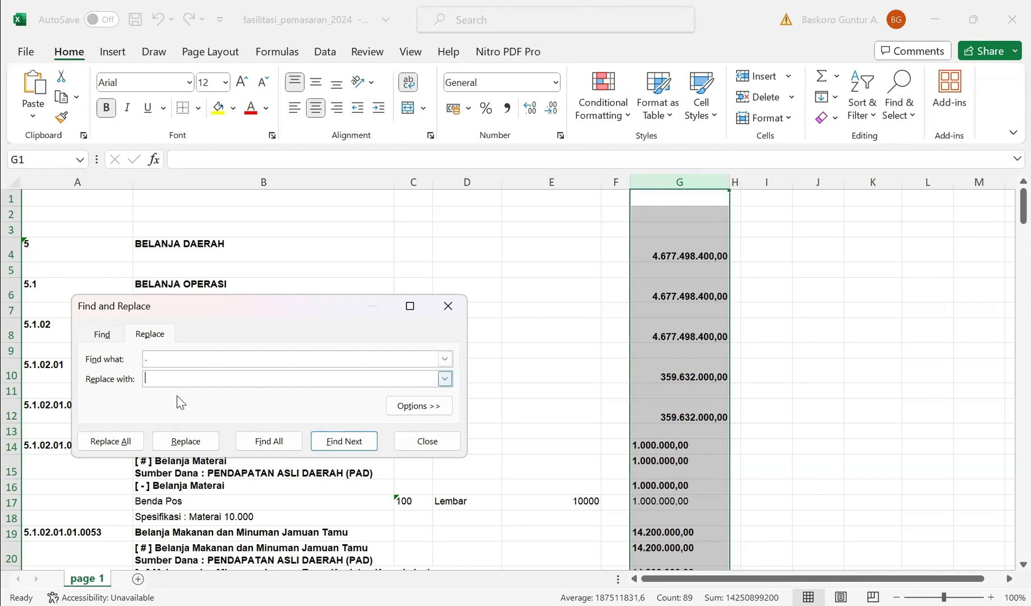
left_click(113, 441)
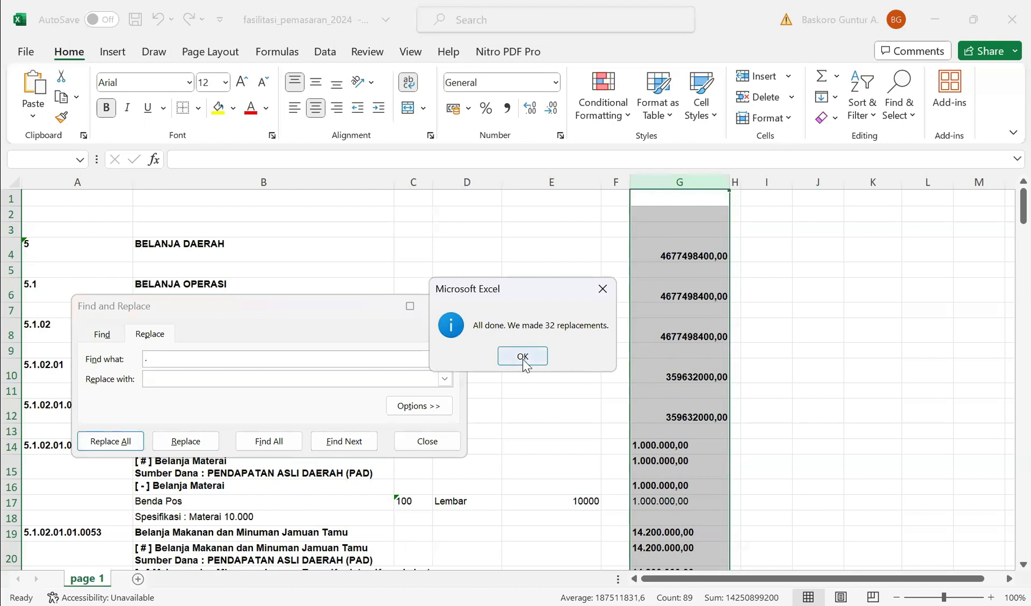
key("Return")
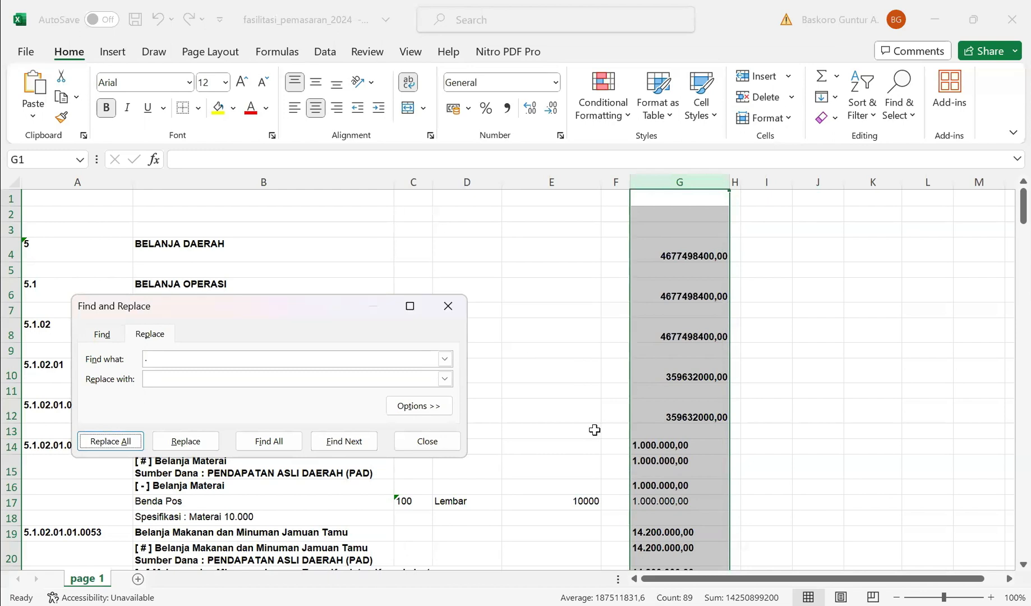
- Remove the ",00" endings from the column G amounts by replacing them with nothing
left_click(181, 358)
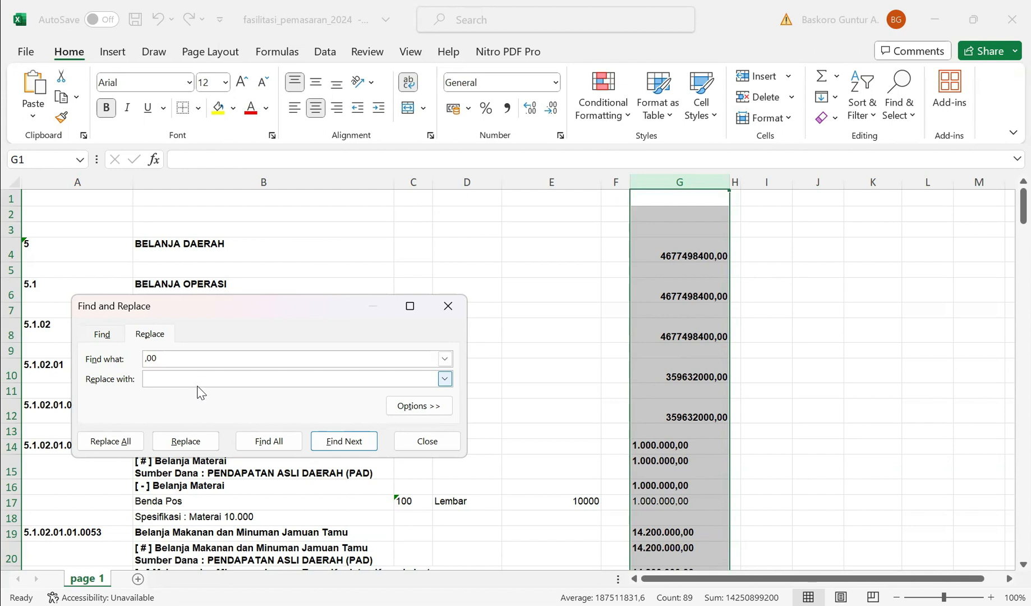
left_click(128, 441)
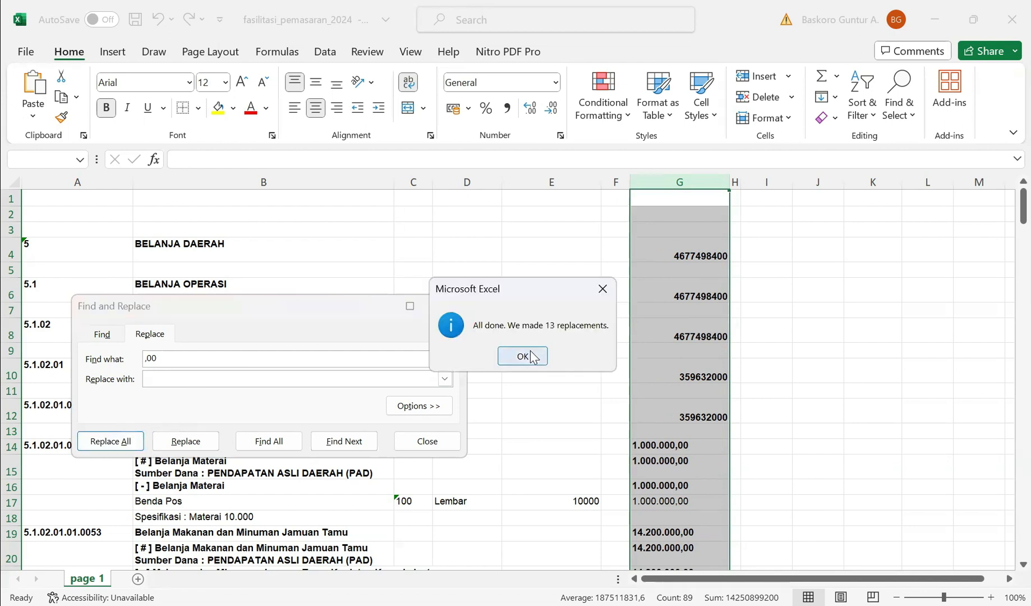
left_click(441, 445)
- Format columns E and G as Number with no decimal places
left_click(567, 175, "ctrl")
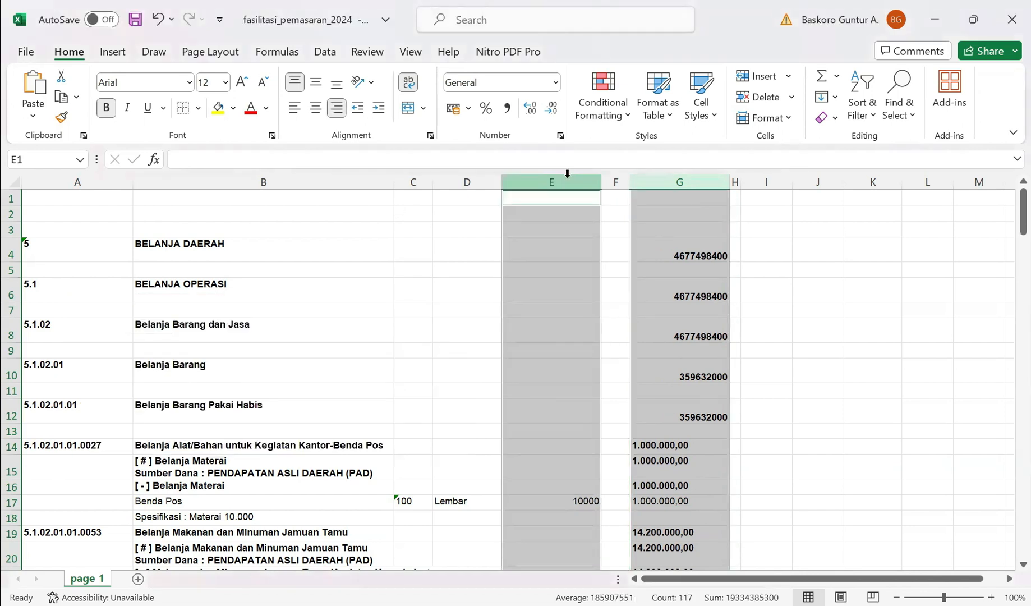
left_click(556, 83)
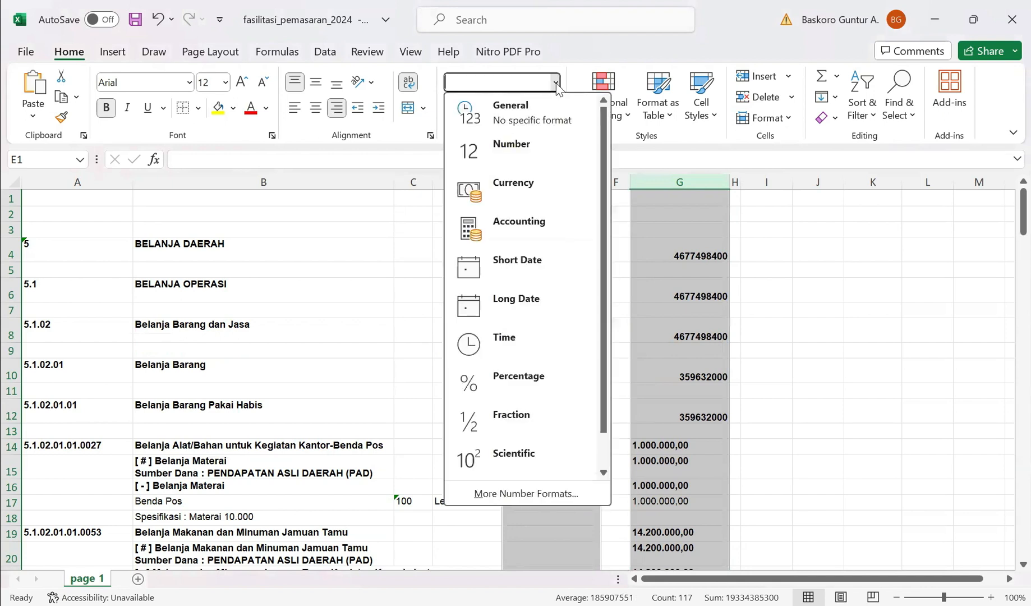
left_click(541, 157)
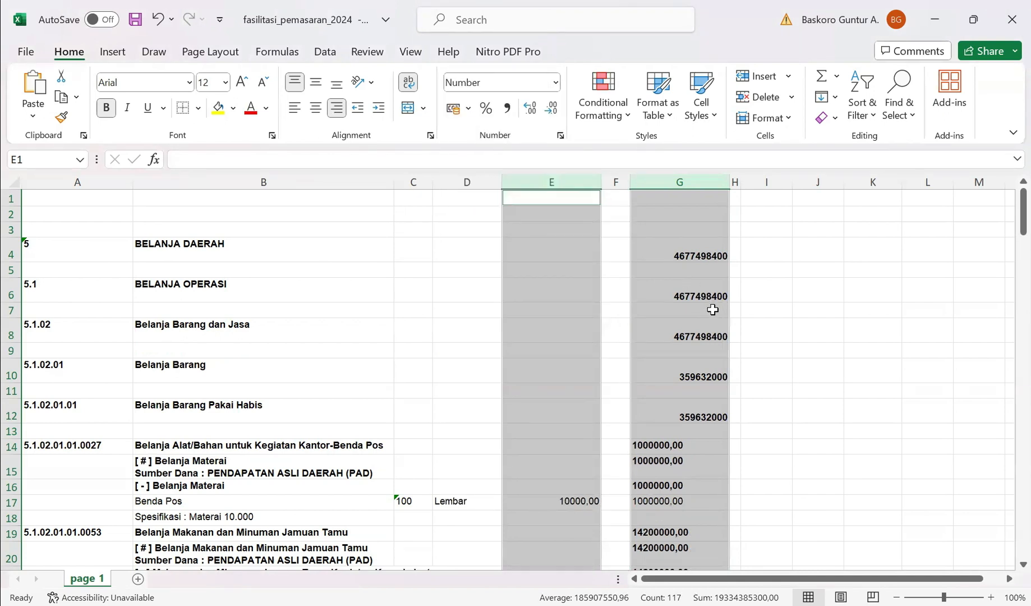
left_click(548, 114)
left_click(544, 113)
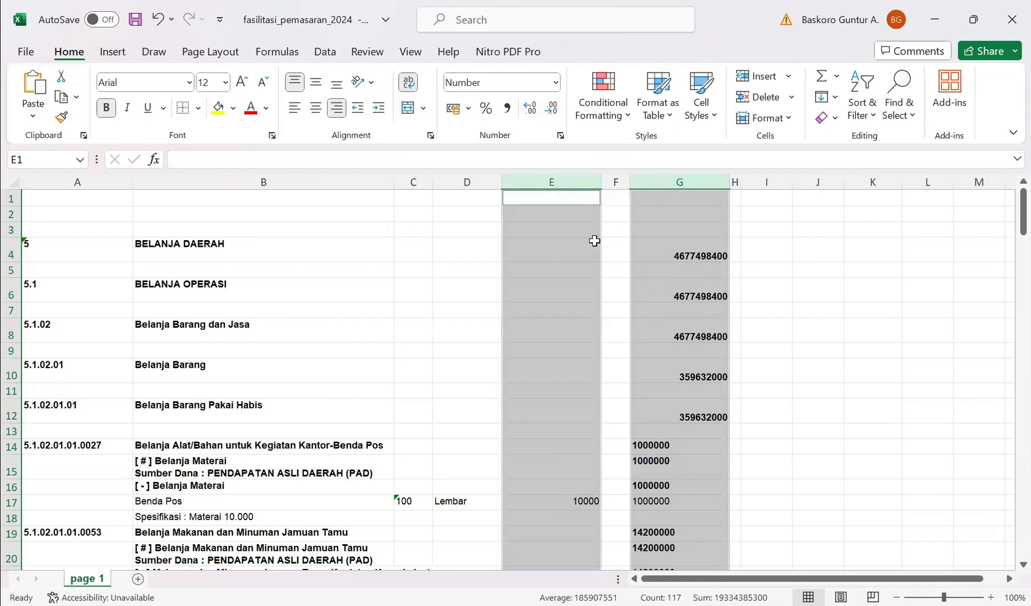
- Right-align columns E and G and check the converted amounts down the sheet
left_click(337, 108)
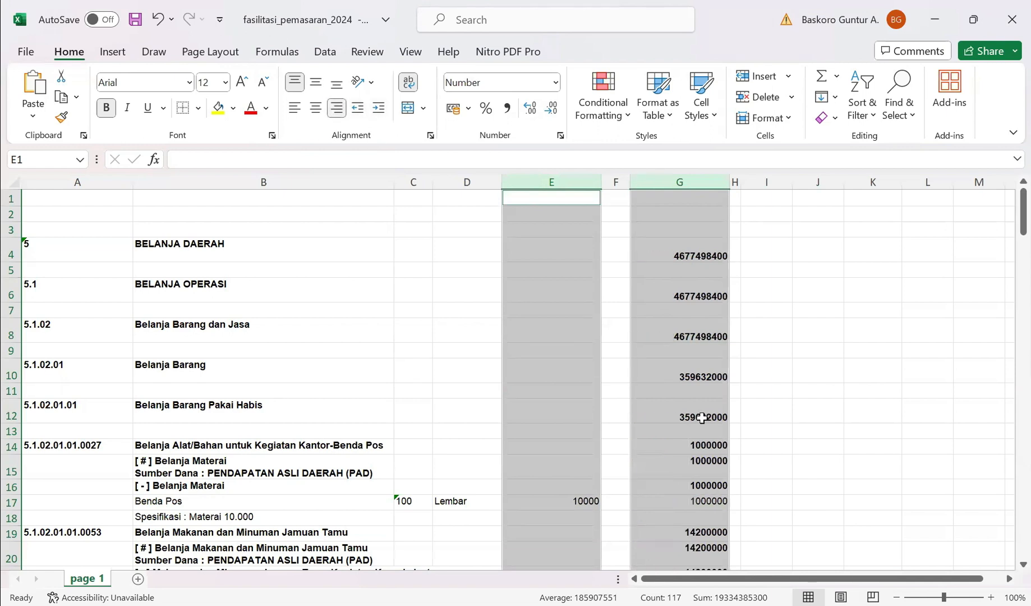
scroll(704, 419, "down", 5)
scroll(704, 419, "down", 4)
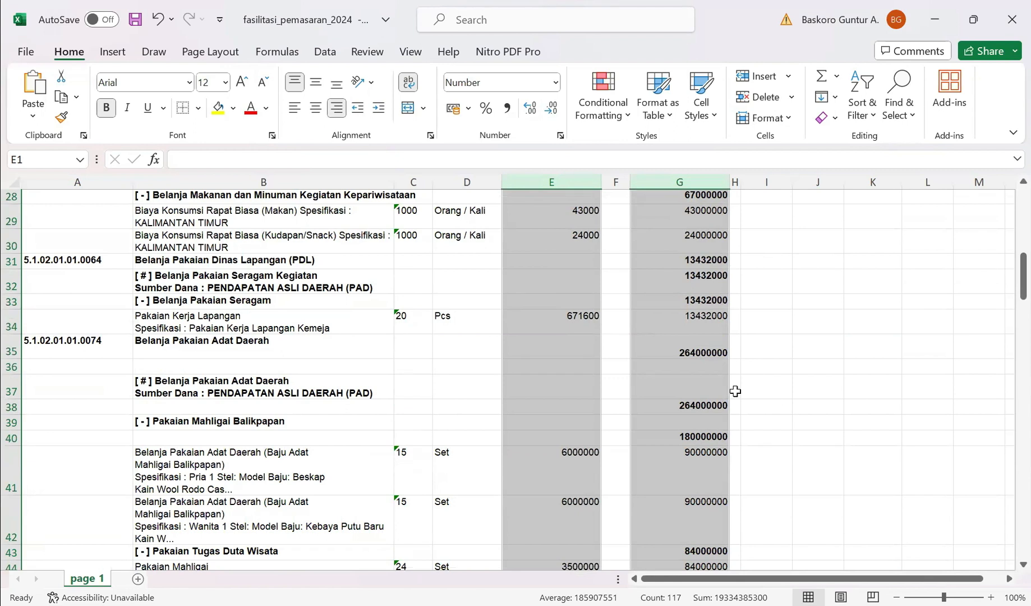
left_click(699, 238)
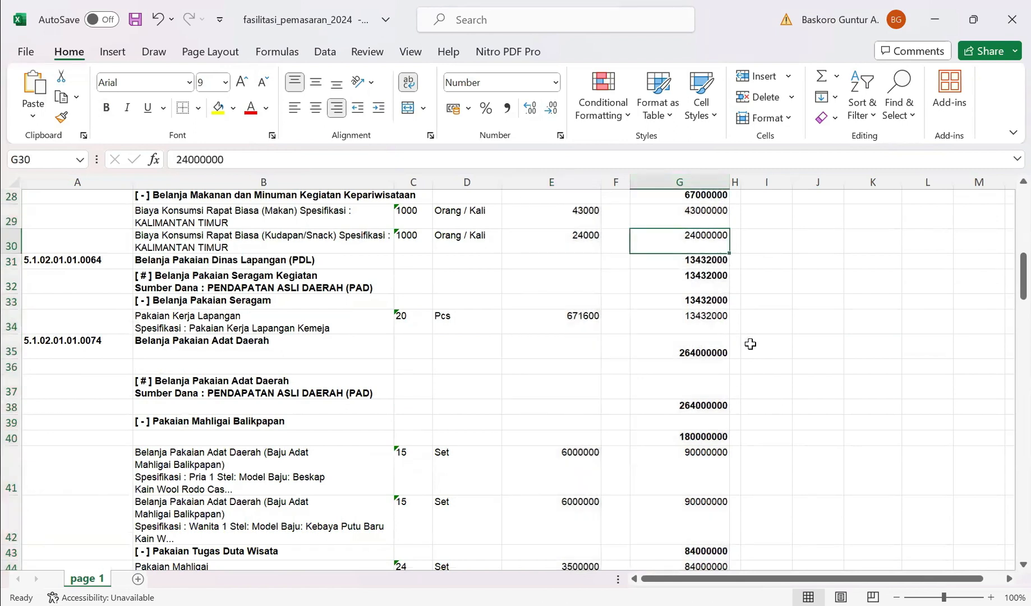
scroll(749, 360, "up", 9)
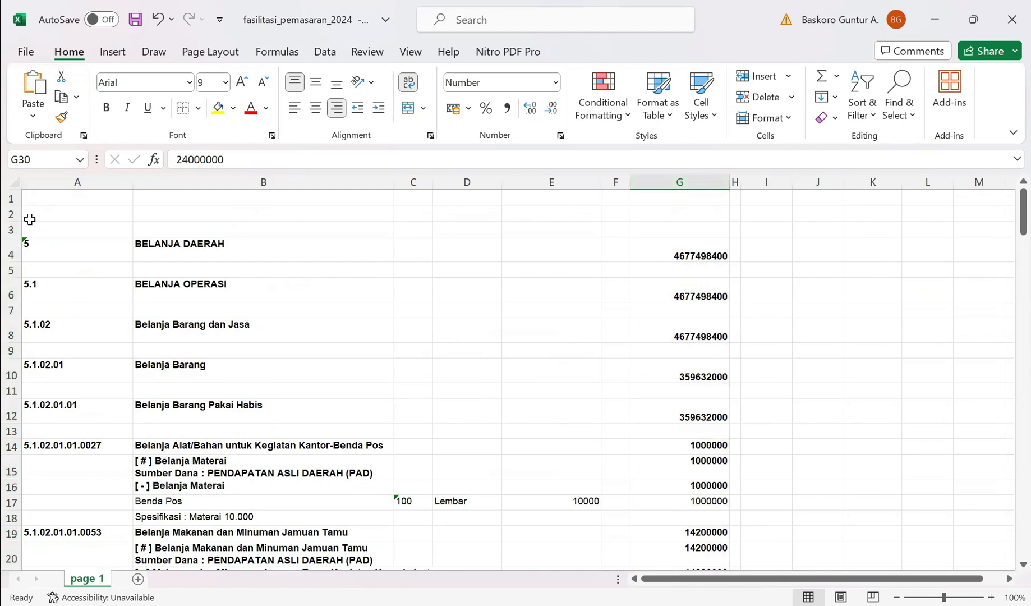
- Top-align all cells on the sheet
left_click(12, 183)
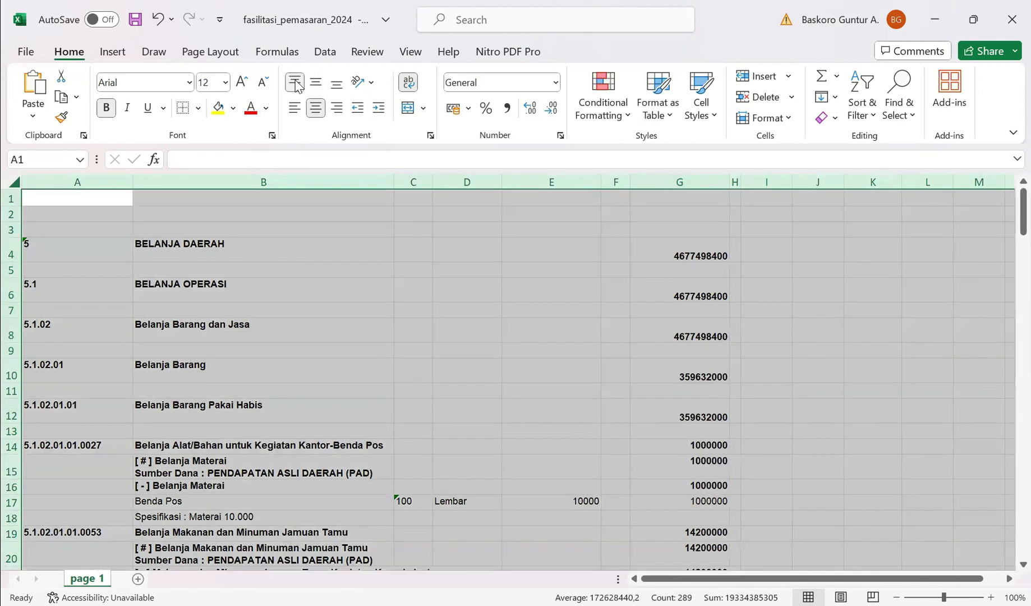
left_click(600, 364)
left_click(689, 243)
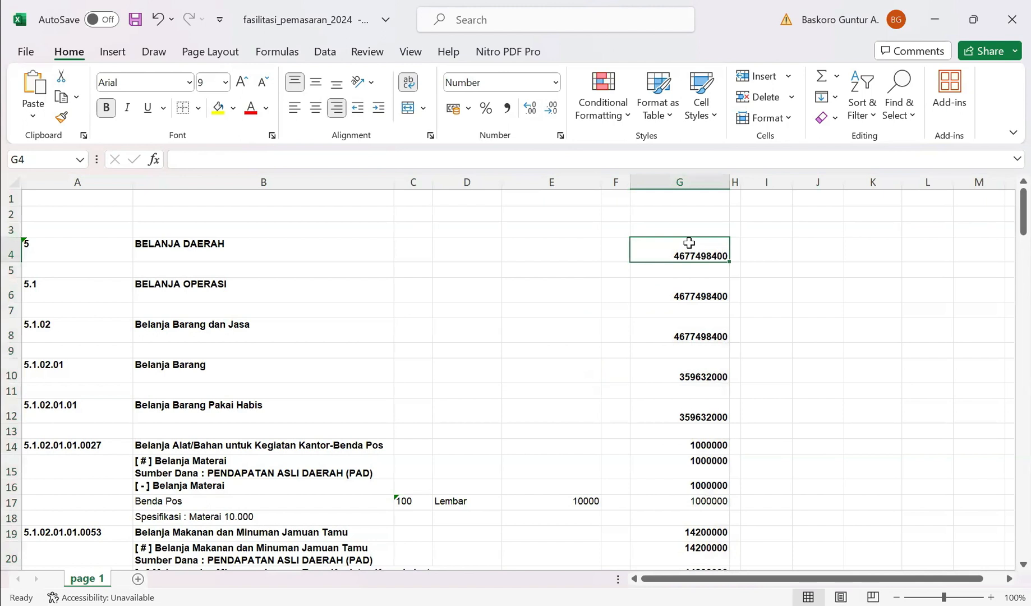
double_click(671, 246)
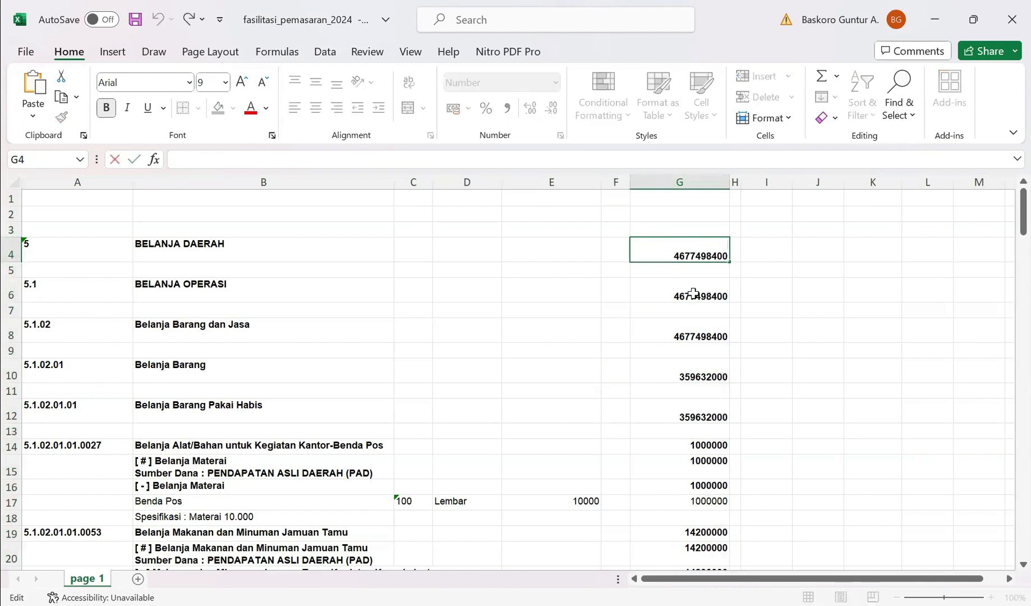
type("]")
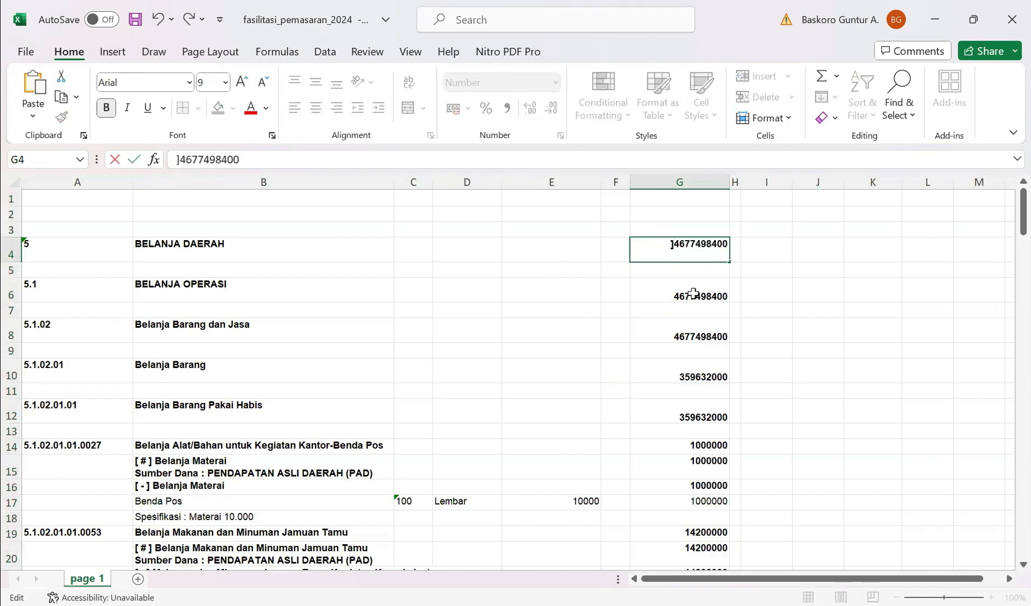
key("Escape")
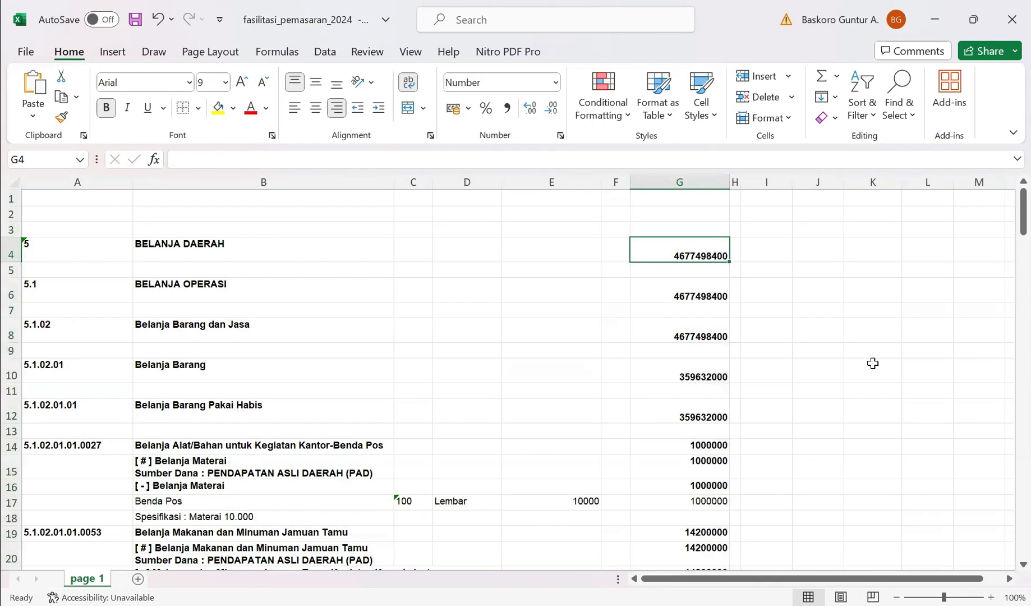
- Delete the leading line break before the amounts in cells G4, G6, G8, G10 and G12
double_click(674, 255)
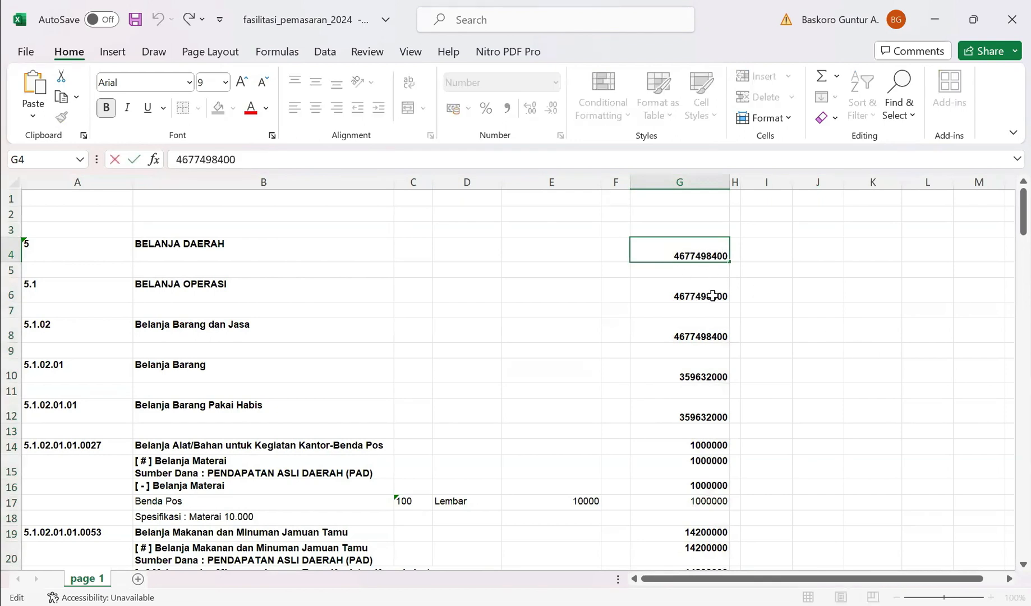
left_click(686, 292)
left_click(677, 283)
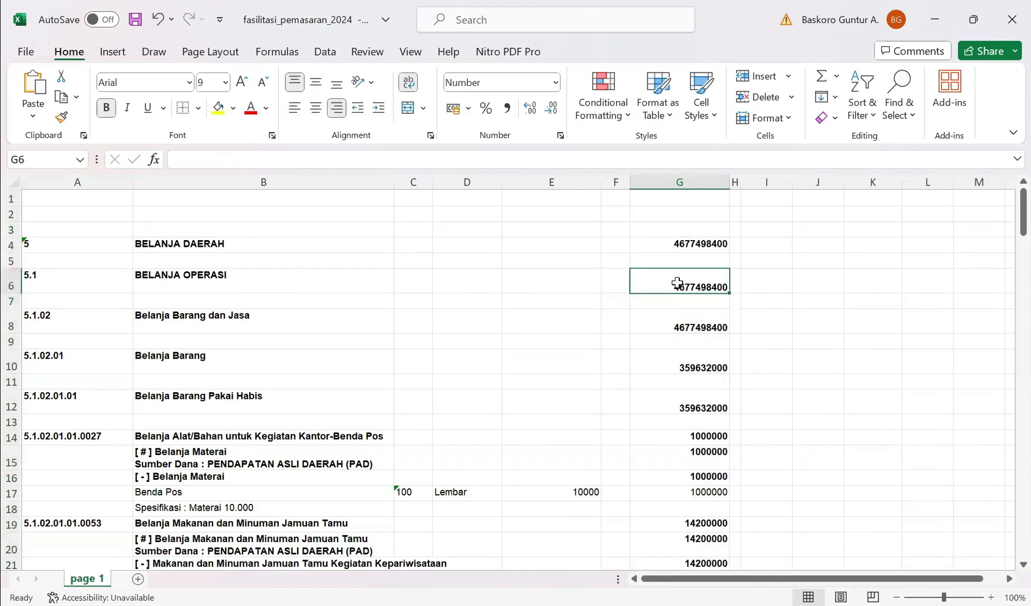
double_click(677, 283)
left_click(695, 314)
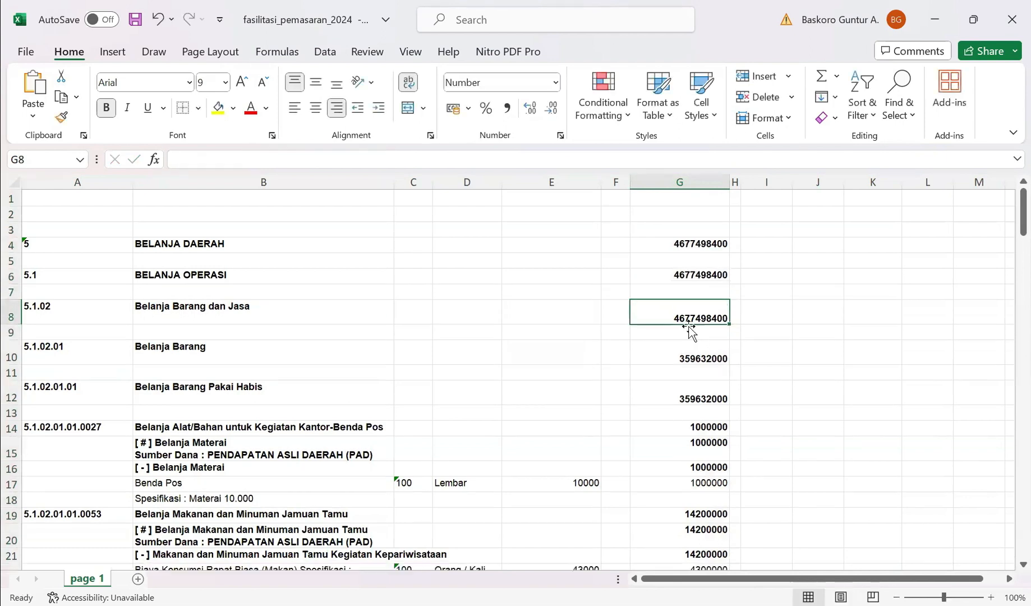
double_click(673, 314)
left_click(693, 357)
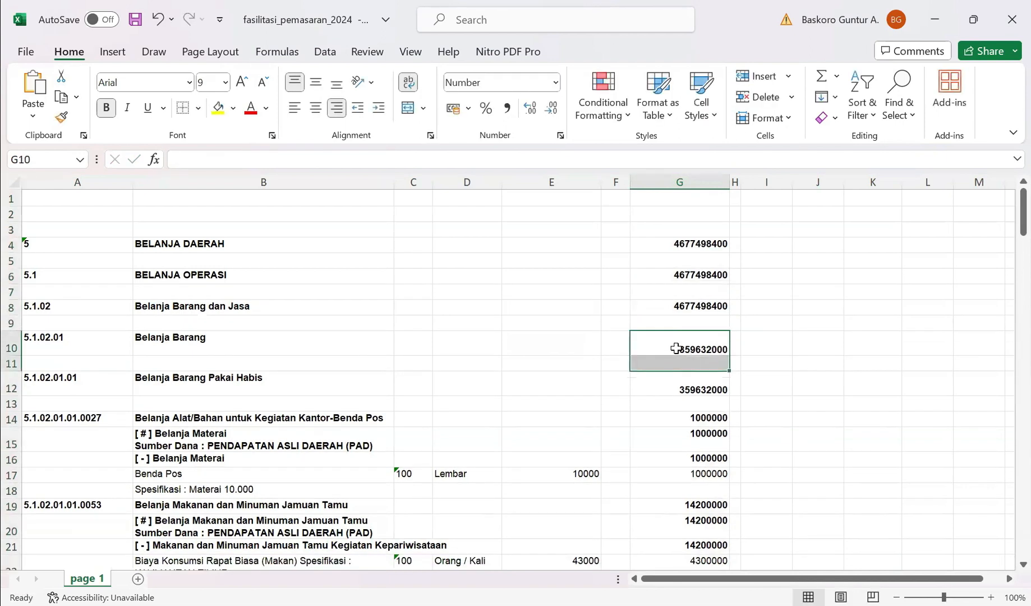
double_click(676, 348)
left_click(695, 393)
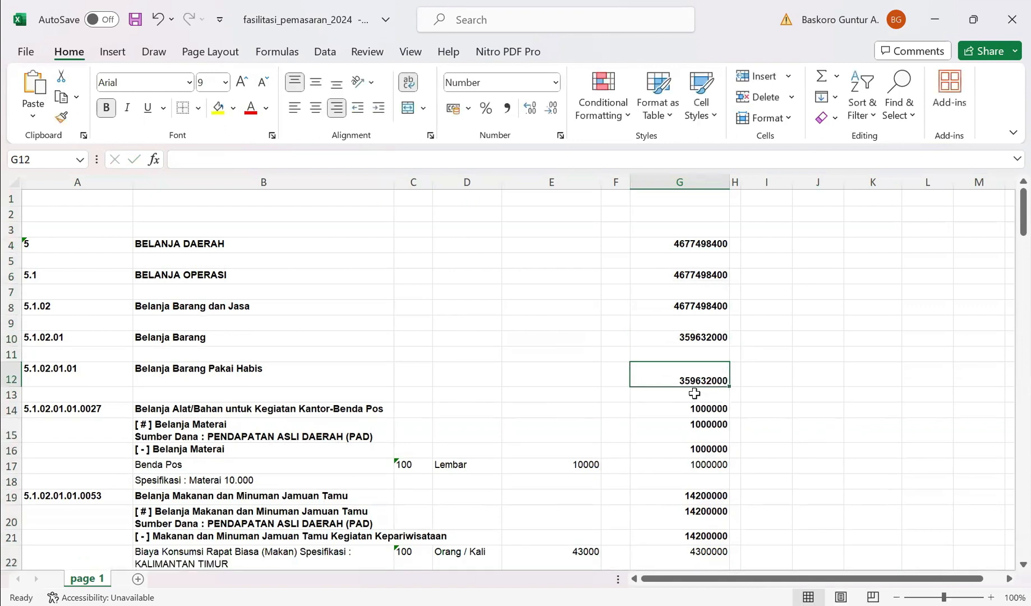
double_click(676, 379)
left_click(704, 403)
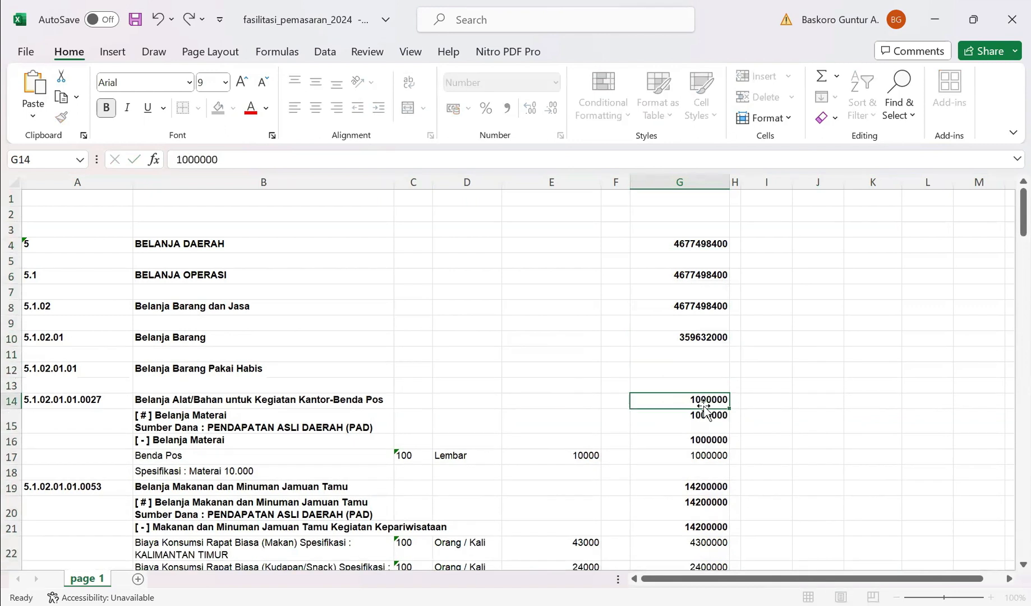
left_click(951, 403)
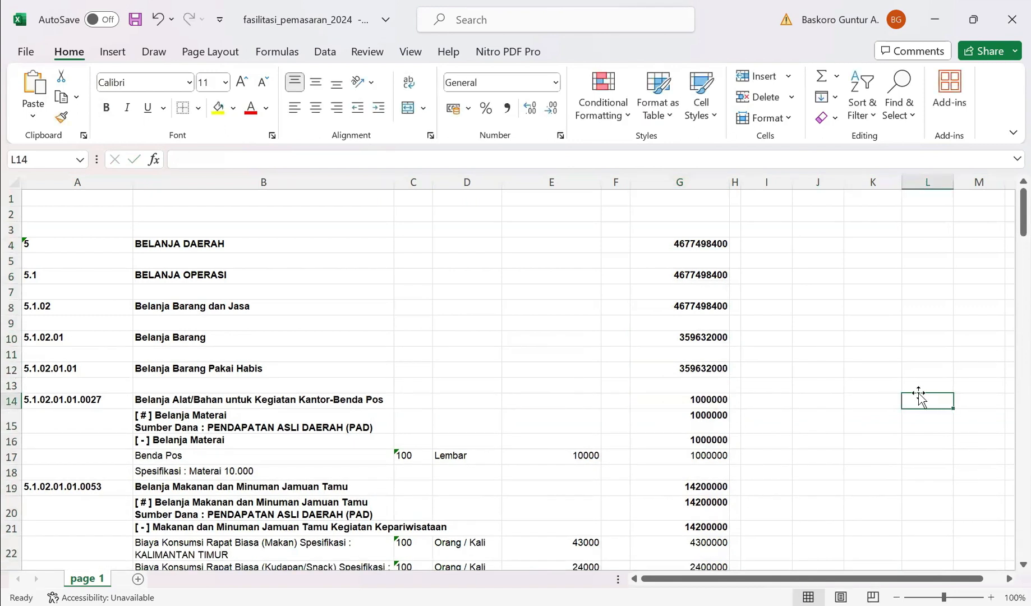
- Check the column G amounts down to the end of the sheet for remaining leading line breaks and return to the first rows
scroll(917, 395, "down", 10)
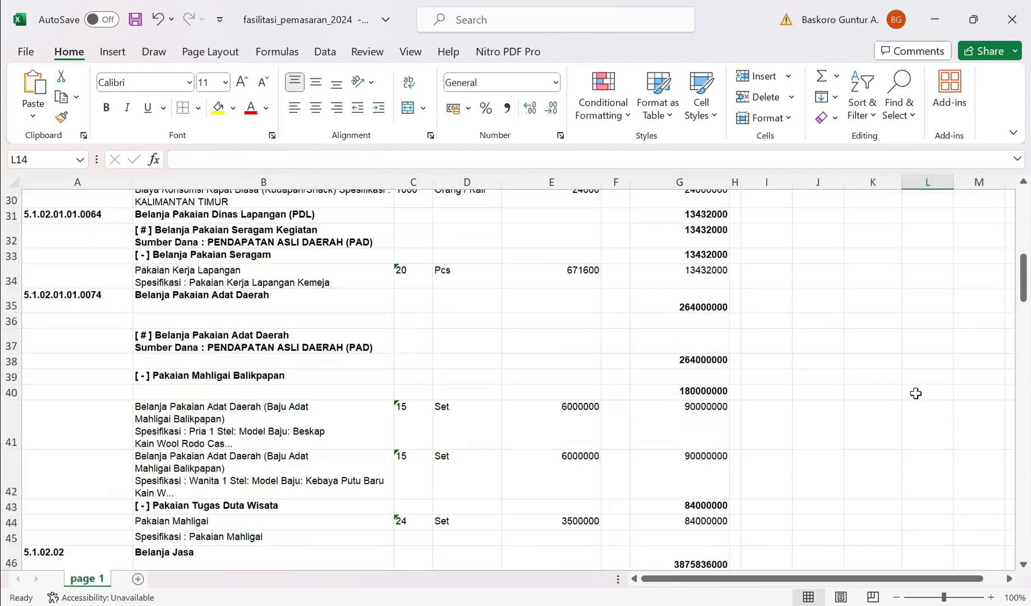
scroll(917, 392, "down", 15)
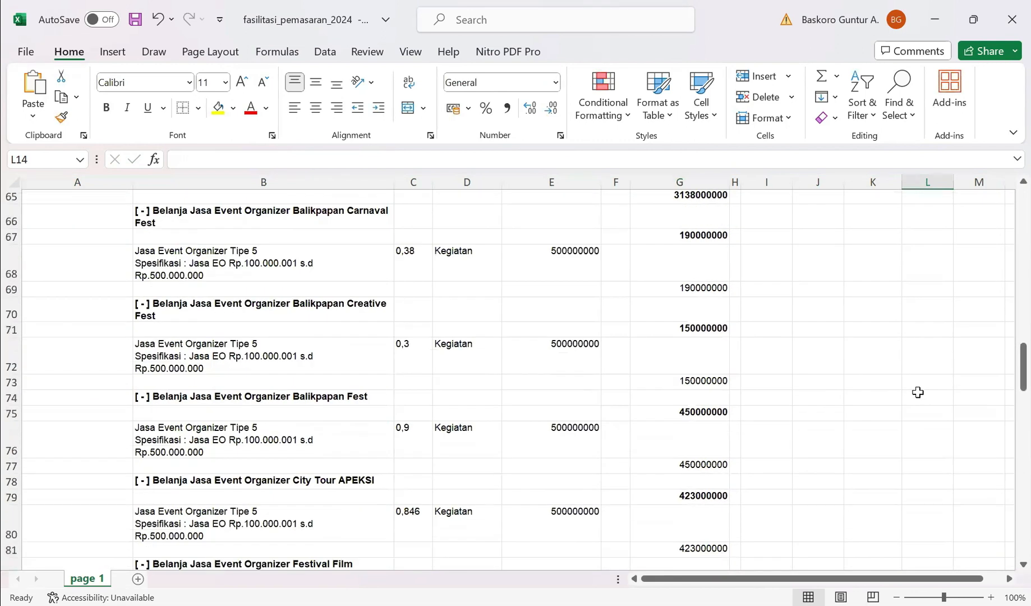
scroll(918, 393, "down", 15)
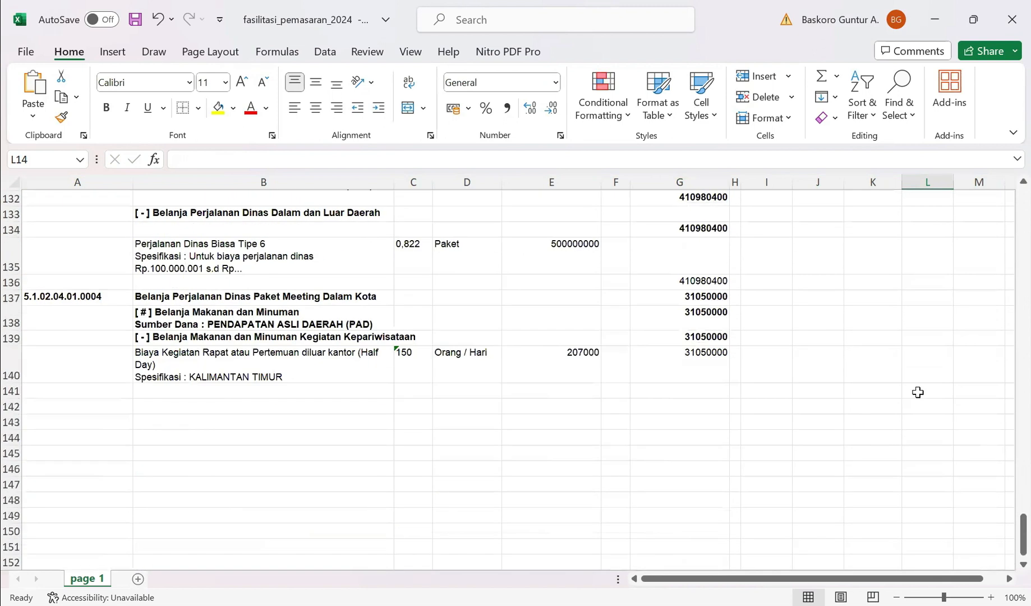
scroll(917, 394, "up", 4)
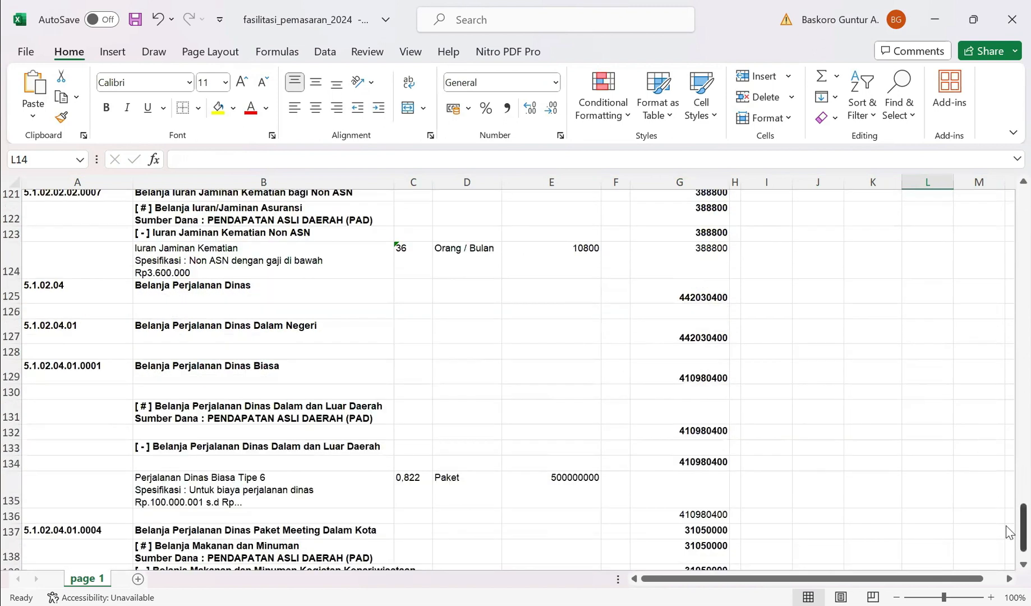
left_click_drag(1008, 533, 1010, 196)
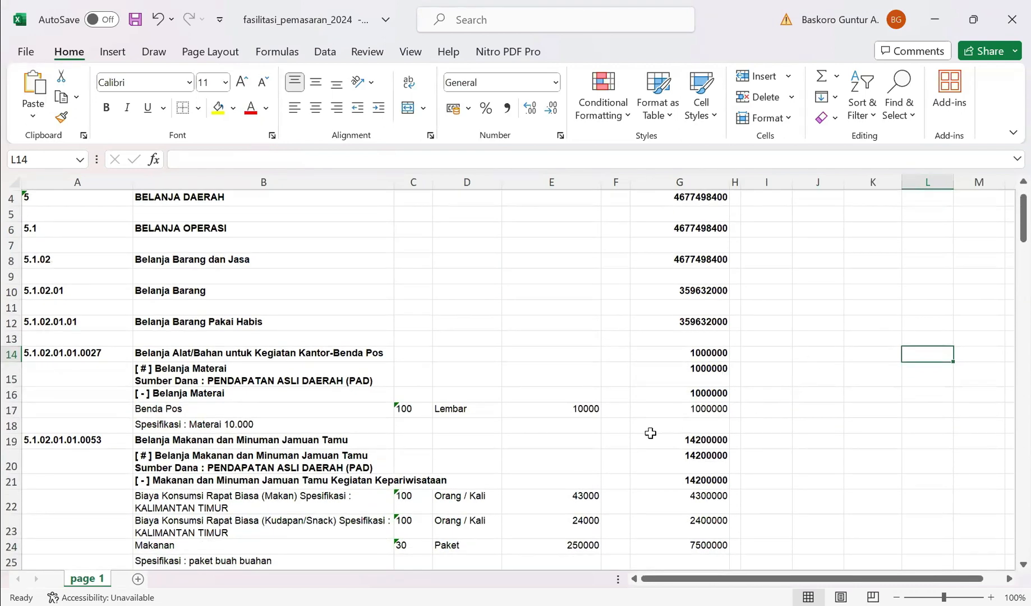
- Examine how the item descriptions, quantities, units, prices and amounts line up in the rows from row 17 downward
left_click(675, 413)
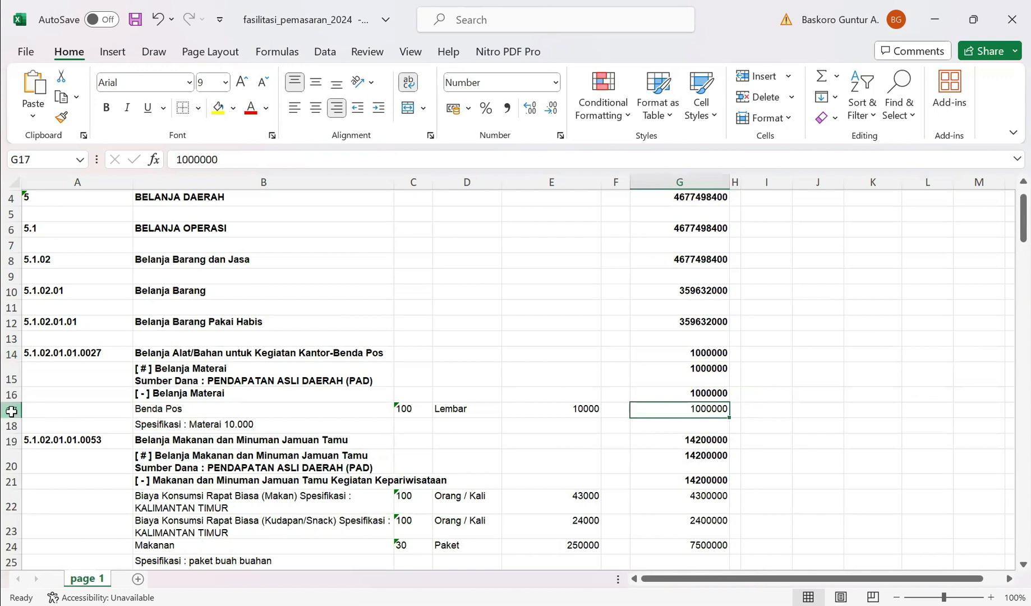
left_click(12, 410)
scroll(617, 443, "down", 2)
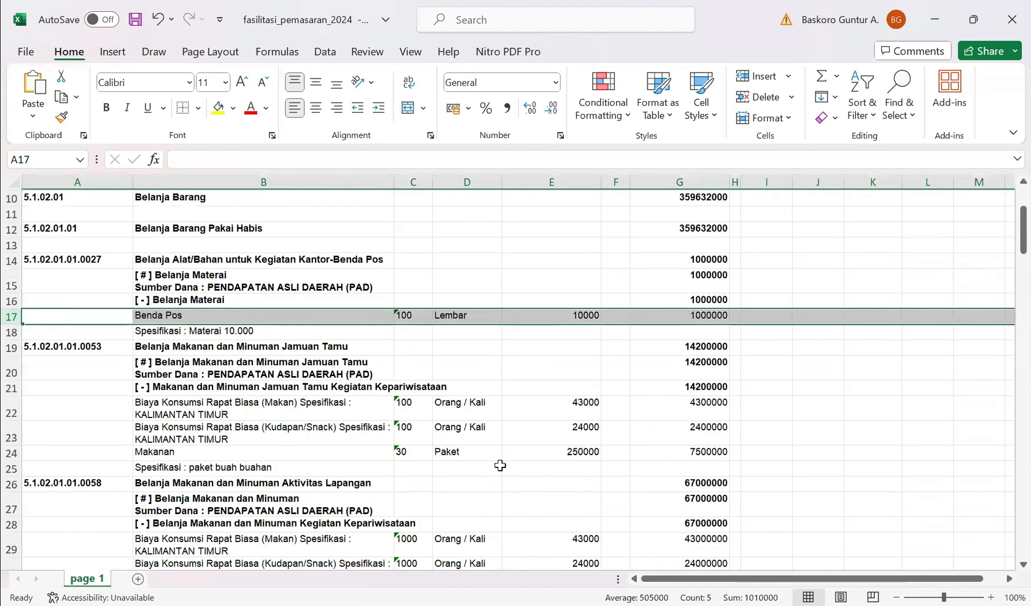
left_click(323, 415)
left_click(409, 405)
left_click(467, 407)
left_click(616, 406)
scroll(651, 450, "down", 3)
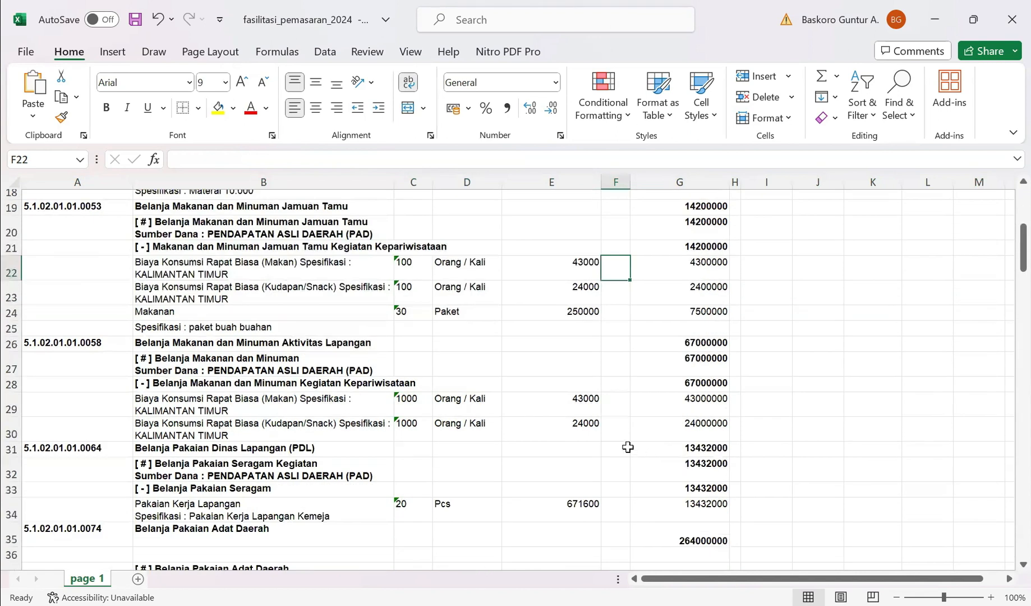
left_click(421, 296)
left_click(422, 310)
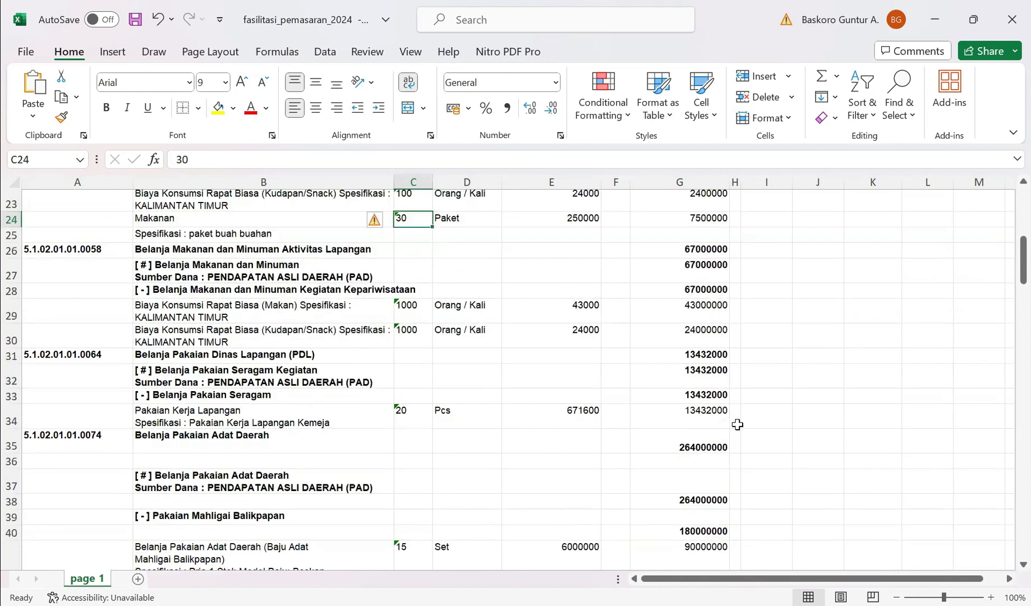
scroll(737, 424, "down", 2)
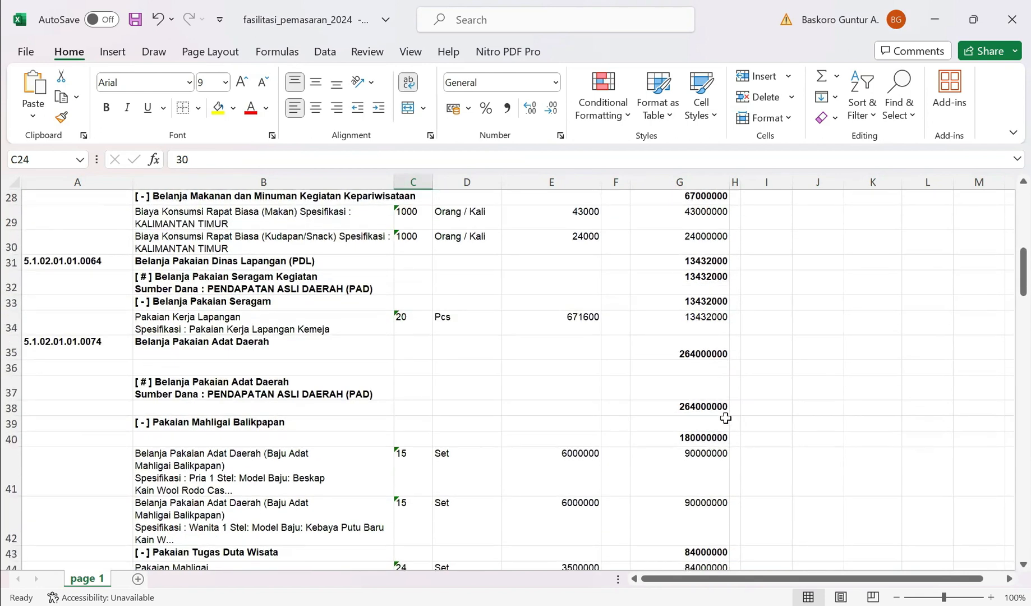
- Move the Pakaian Mahligai Balikpapan subtotal from G40 up to G39, in line with its heading
left_click(707, 414)
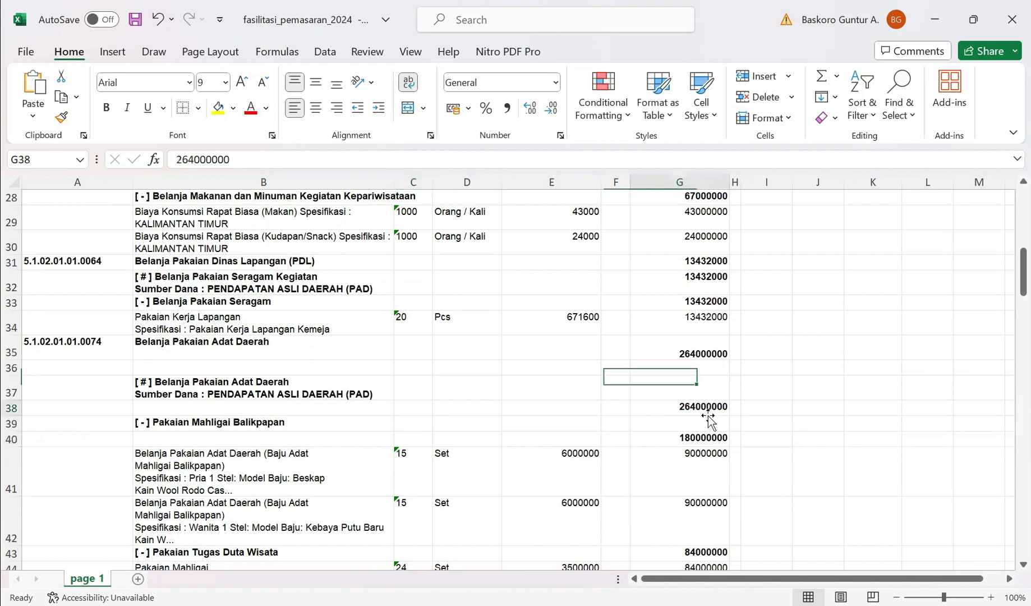
left_click(704, 438)
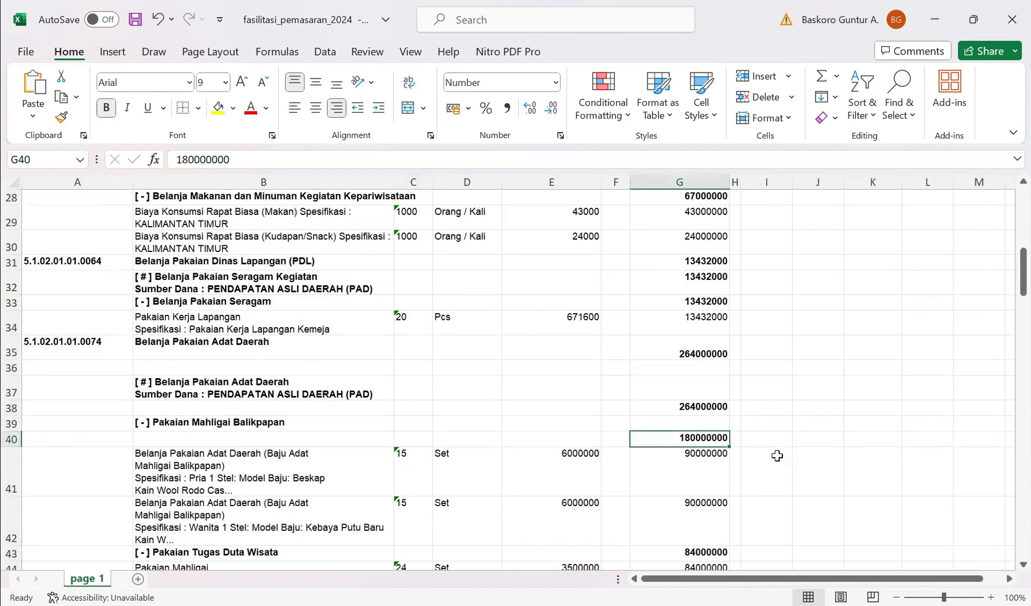
scroll(775, 453, "down", 3)
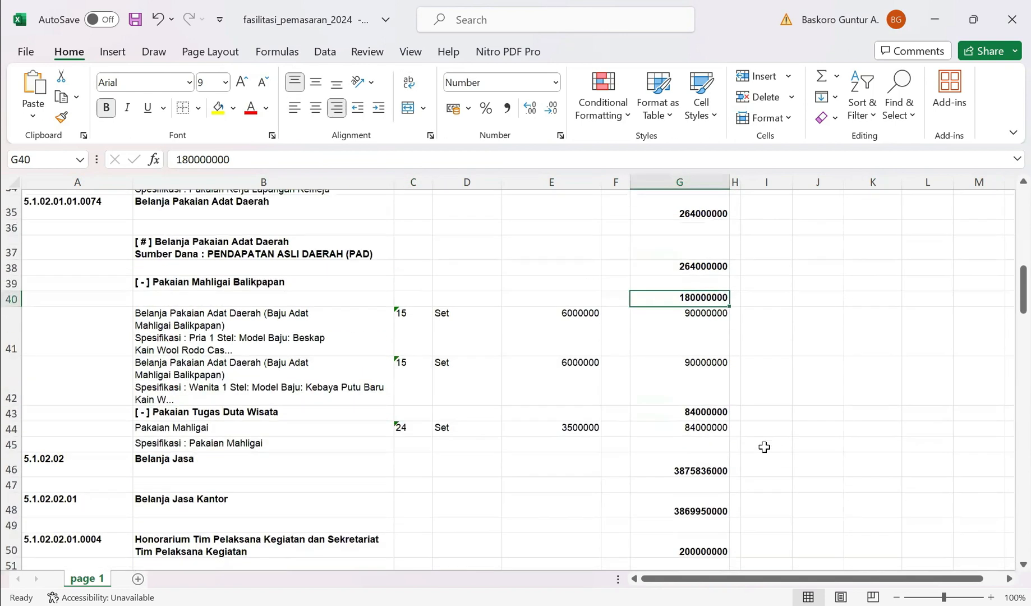
key("ctrl+c")
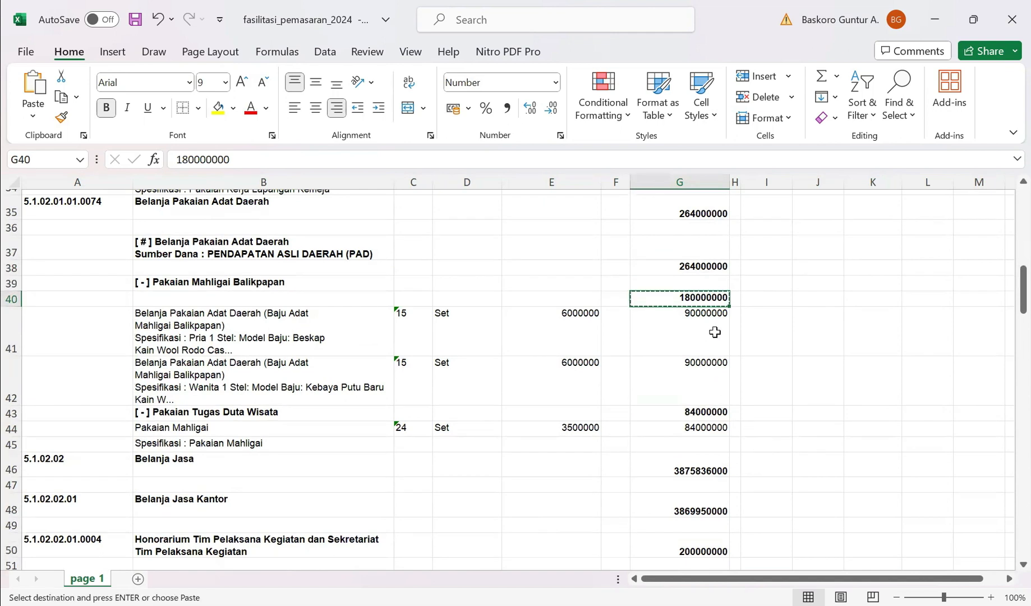
left_click(703, 283)
key("ctrl+v")
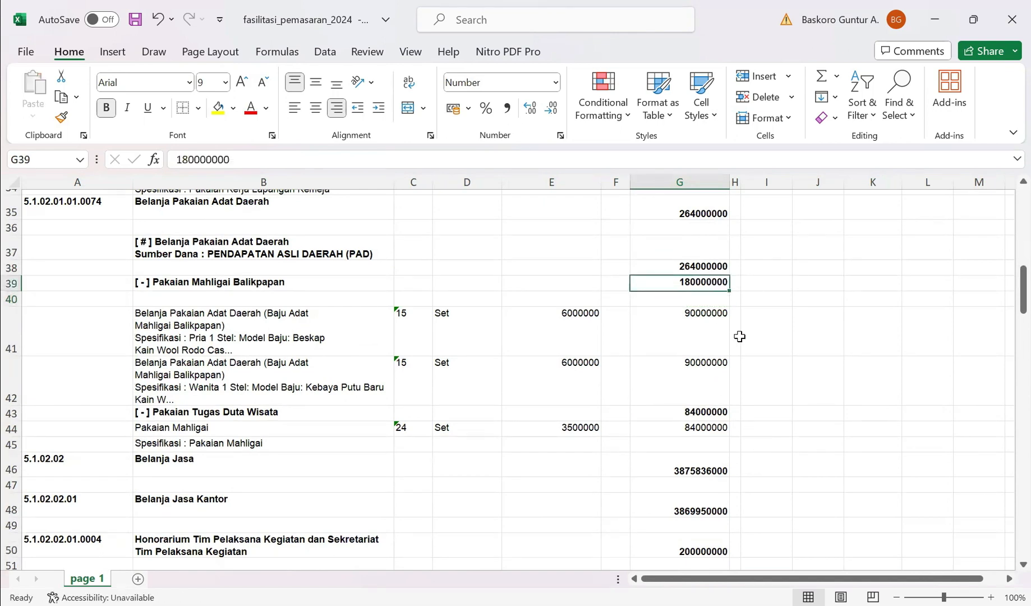
left_click(768, 361)
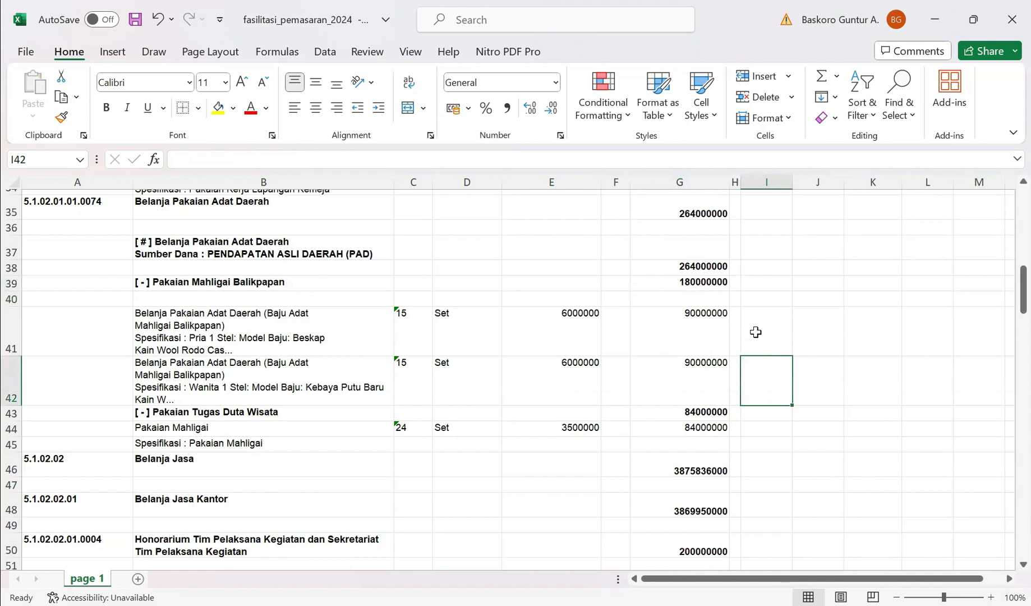
- Move the Belanja Pakaian Adat Daerah total from G38 up to G37, in line with its heading
left_click(705, 268)
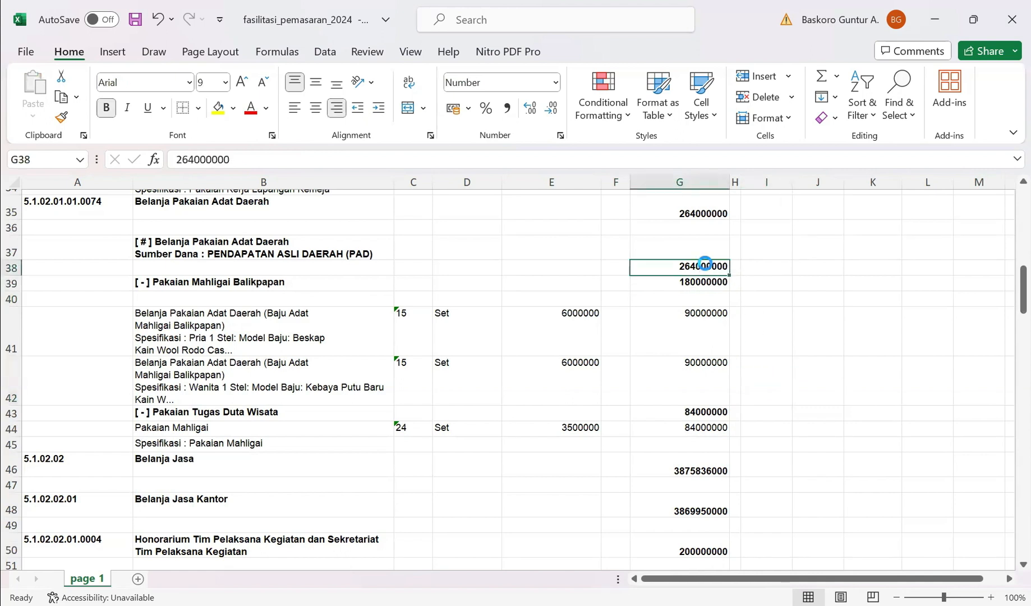
key("ctrl+x")
left_click(705, 242)
key("ctrl+v")
left_click(819, 330)
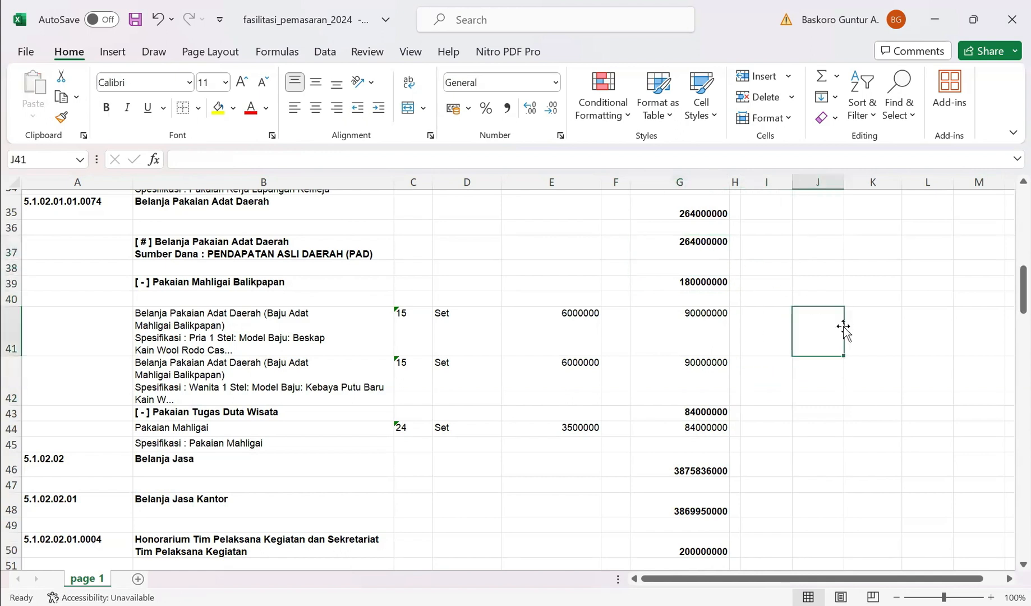
- Shift the Honorarium Jasa Duta Wisata amounts in G53:G55 up one row to G52:G54
scroll(840, 330, "down", 2)
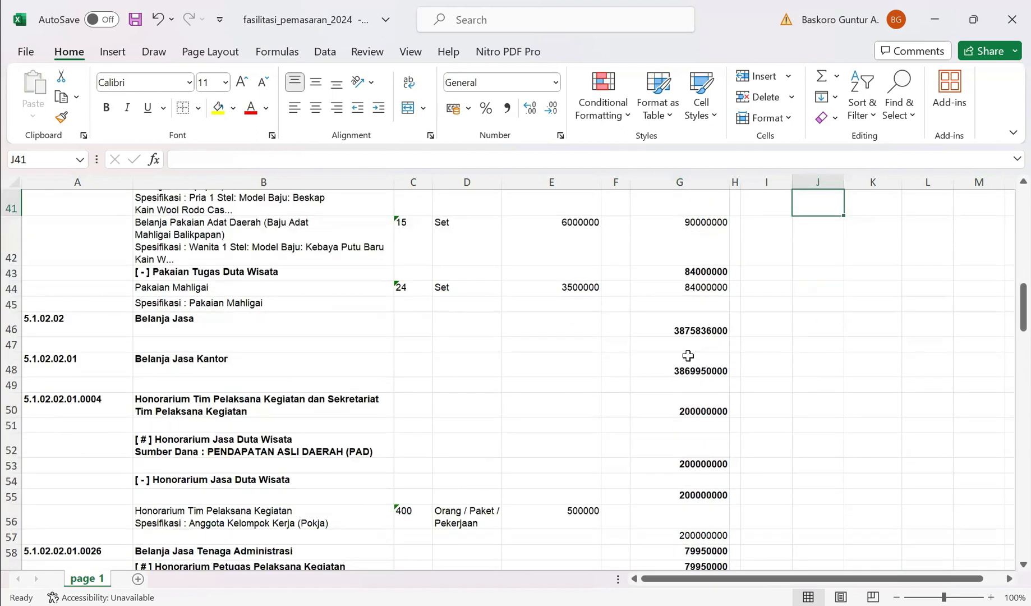
scroll(716, 448, "down", 1)
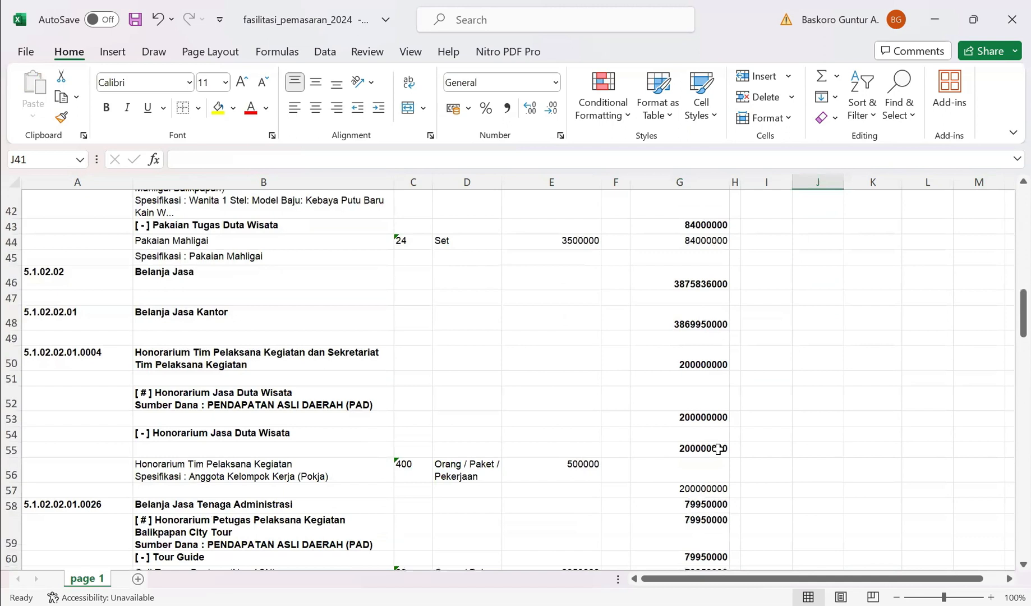
left_click(661, 415)
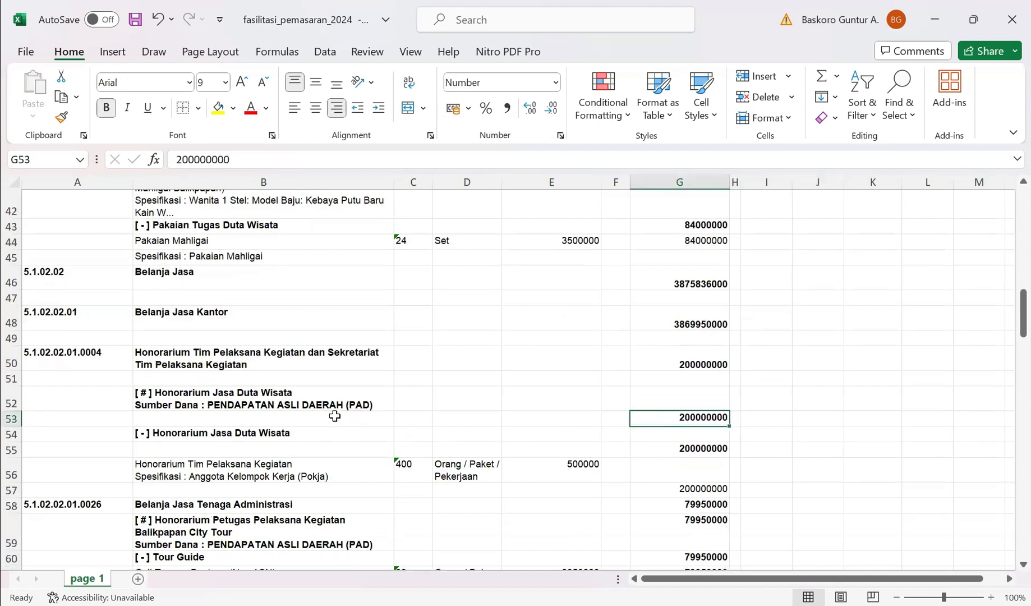
left_click(673, 451)
left_click_drag(689, 417, 696, 448)
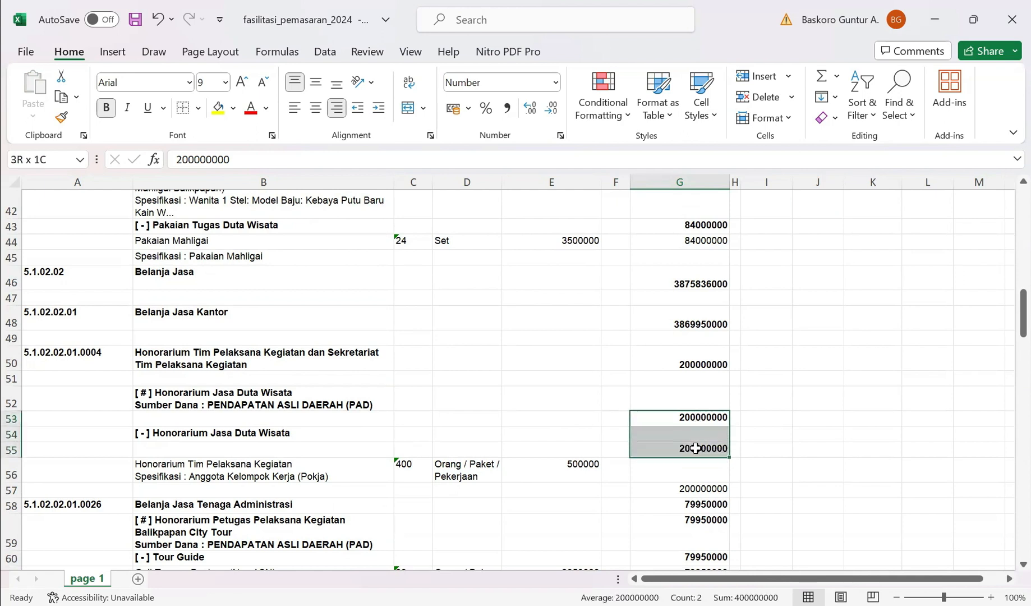
left_click_drag(696, 411, 692, 395)
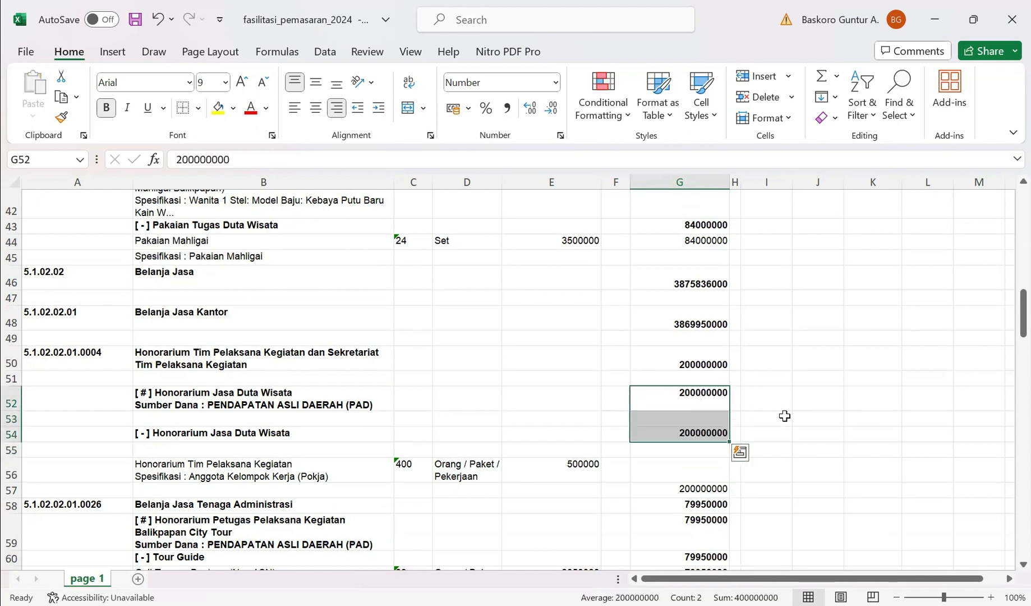
left_click(854, 418)
- Move the Honorarium Tim Pelaksana Kegiatan amount from G57 up to G56, beside its item
left_click(695, 433)
scroll(595, 468, "down", 3)
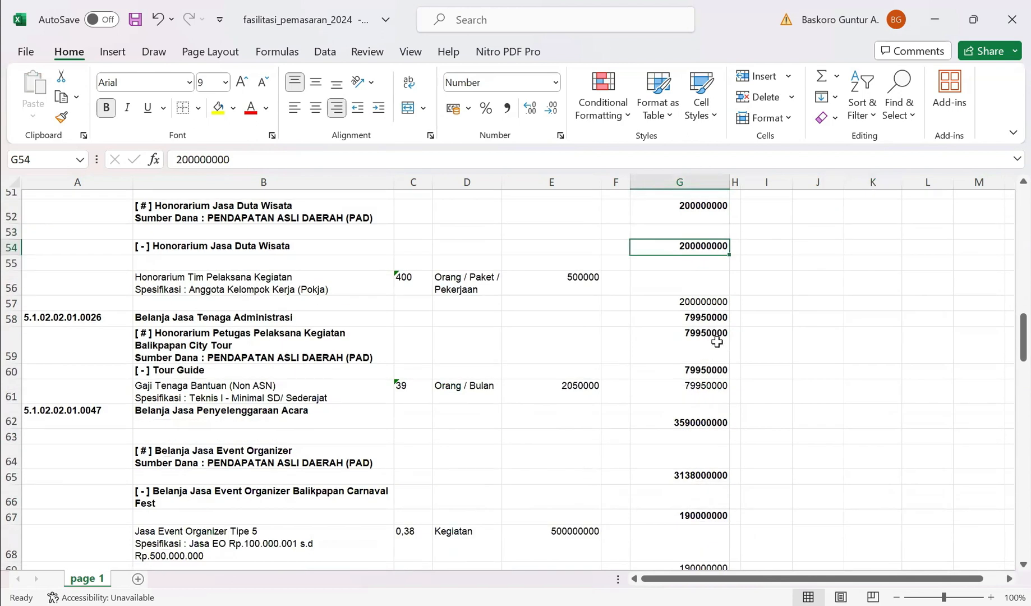
left_click(712, 301)
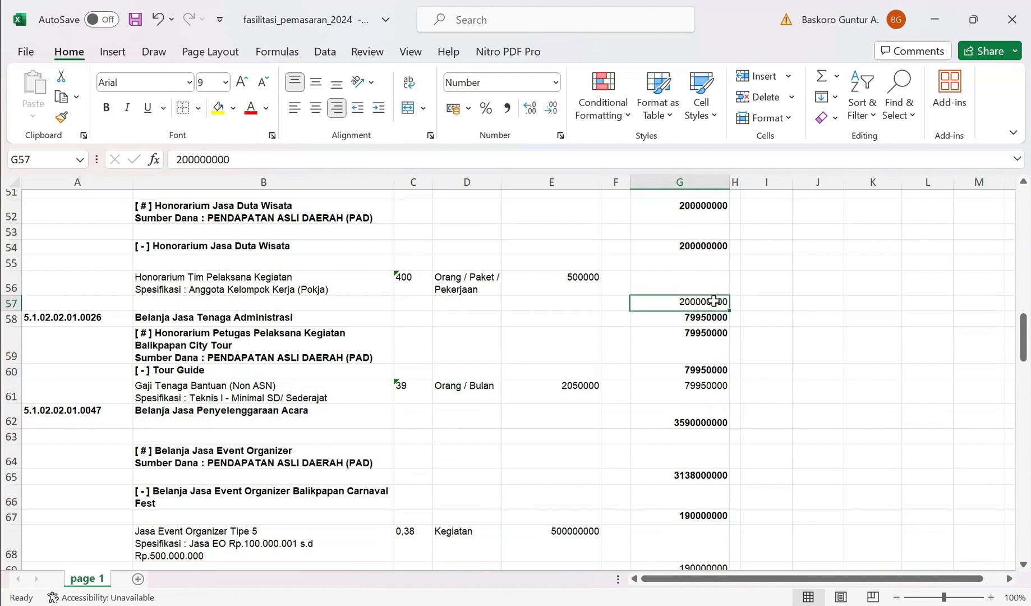
left_click_drag(720, 301, 716, 280)
left_click(831, 371)
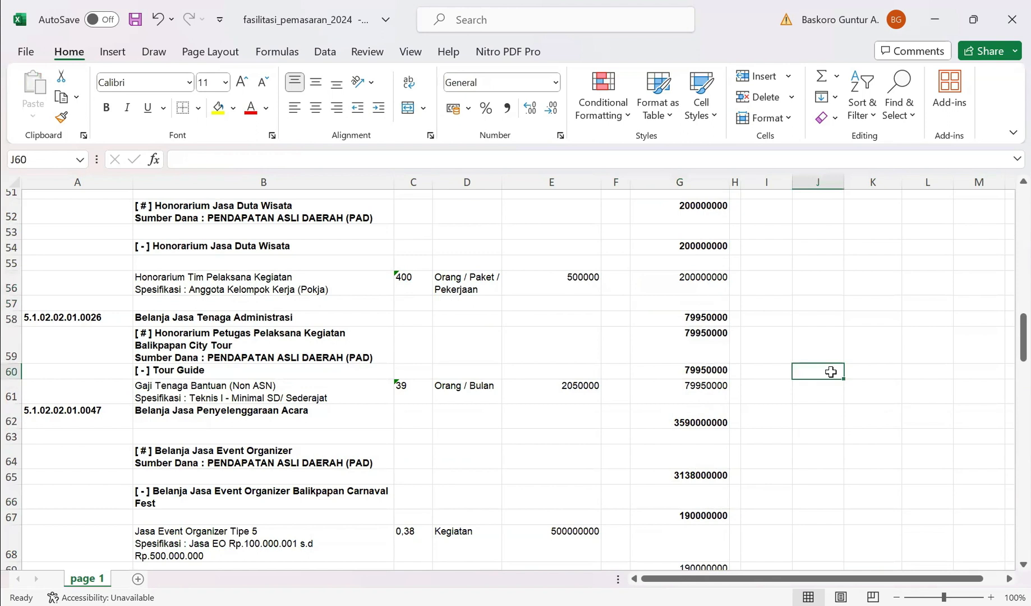
- Move the Event Organizer Balikpapan Carnaval Fest subtotal from G67 up to G66, in line with its heading
scroll(831, 371, "down", 3)
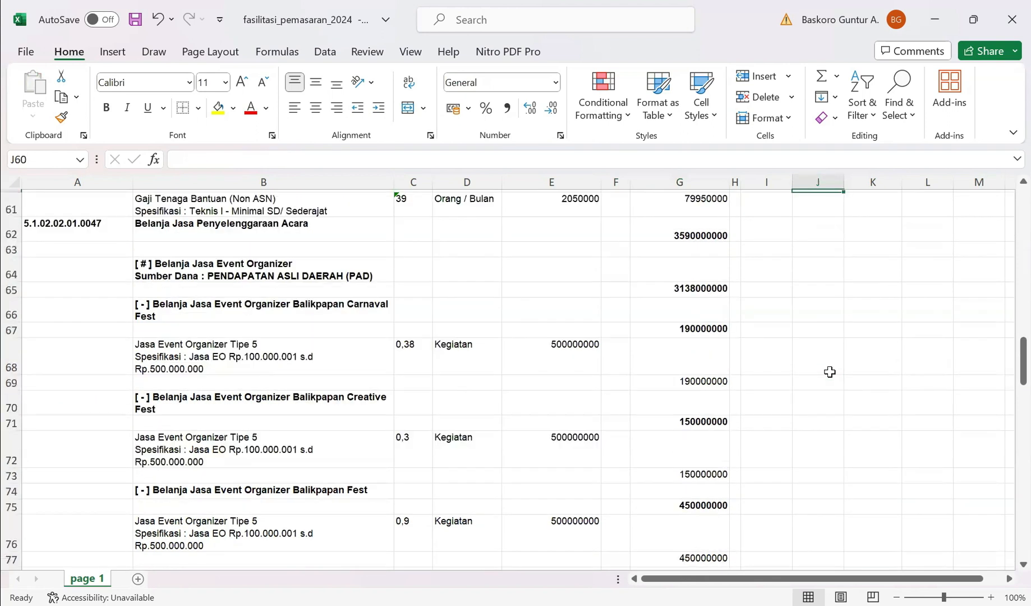
left_click(694, 328)
key("ctrl+c")
left_click_drag(694, 323, 687, 308)
left_click(525, 314)
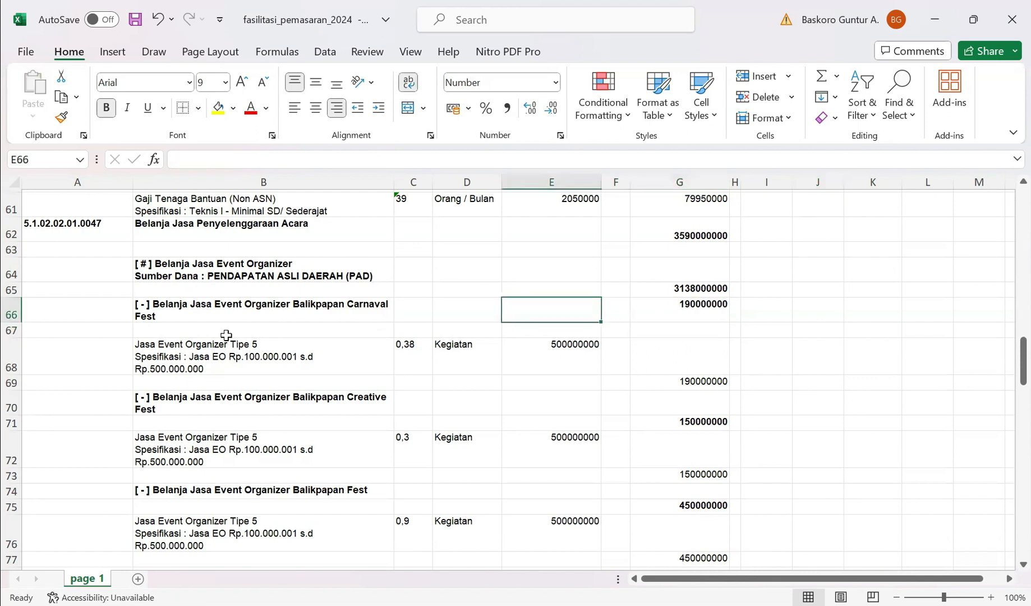
left_click(16, 317)
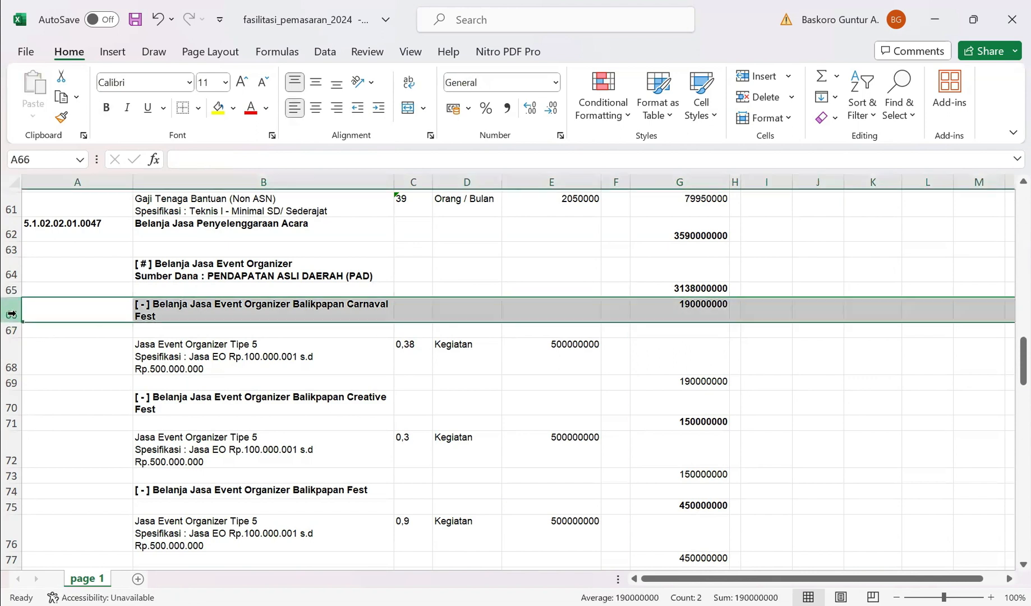
left_click(707, 330)
left_click(708, 308)
left_click(709, 329)
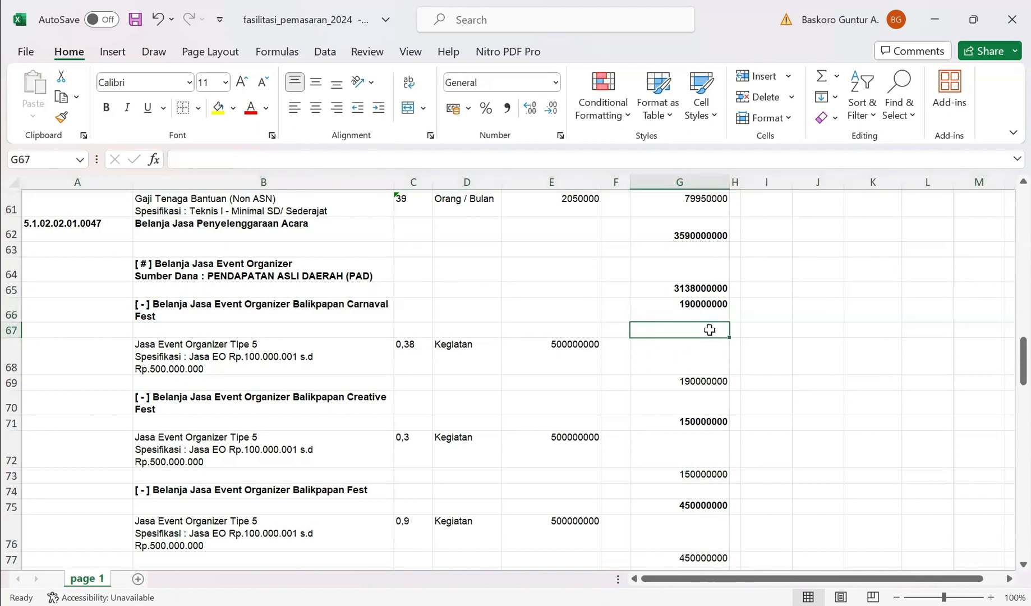
- Shift the block of event organizer amounts in G69:G83 up one row so that it starts in G68
left_click(718, 381)
scroll(718, 381, "down", 1)
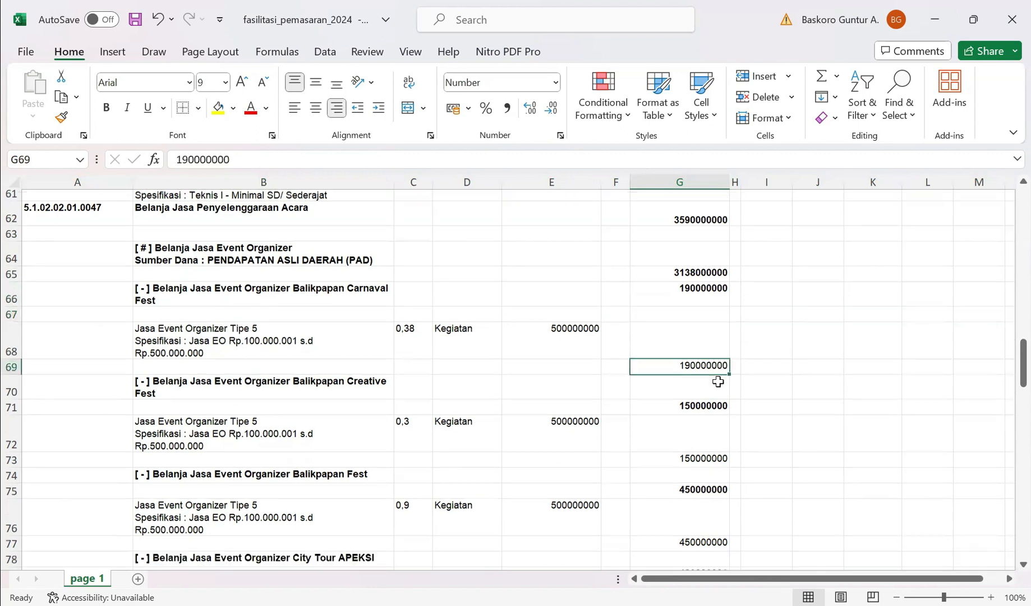
scroll(718, 381, "down", 2)
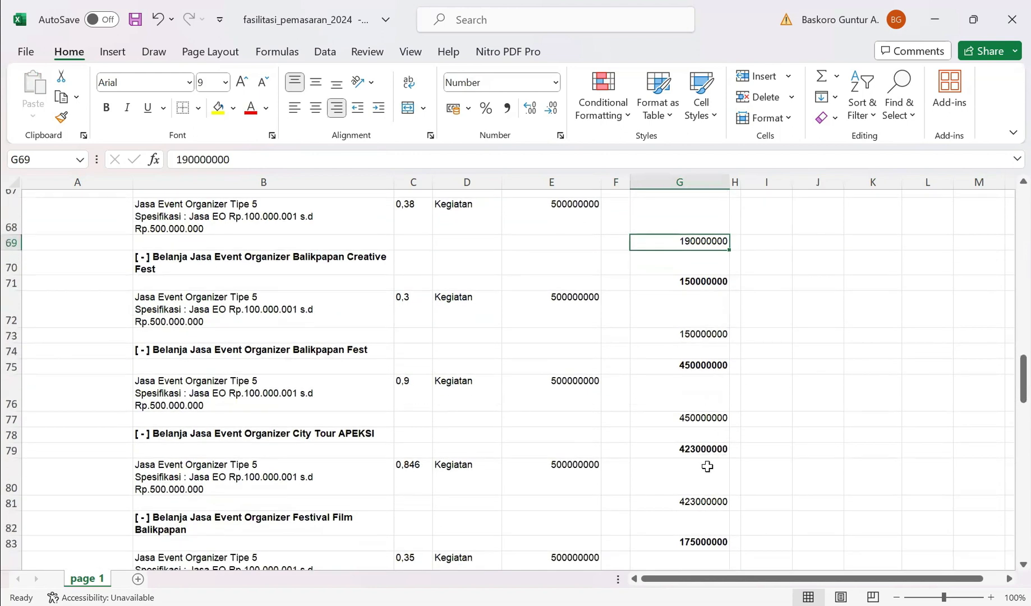
scroll(704, 499, "down", 1)
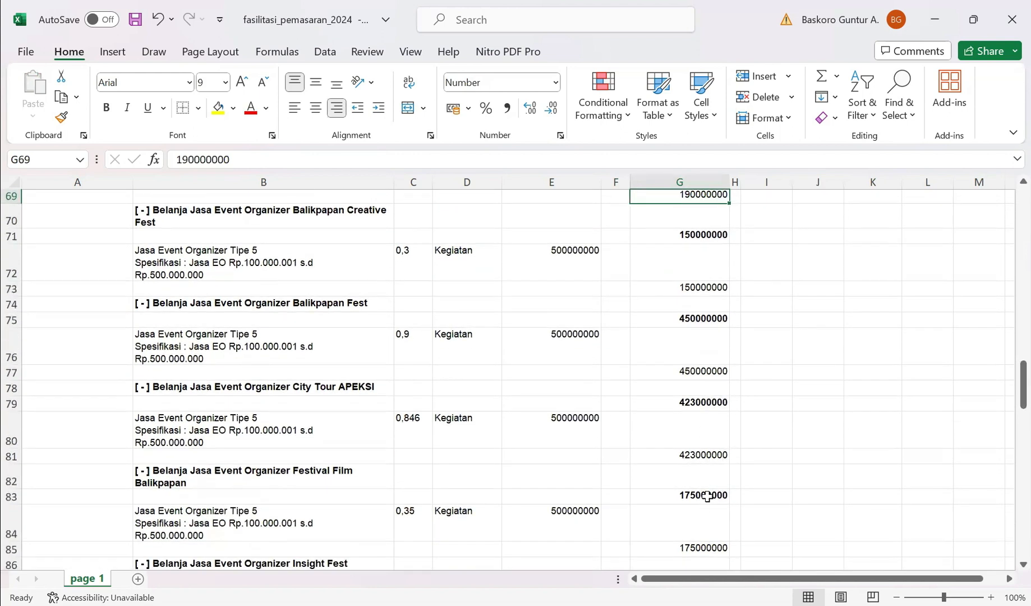
left_click(706, 496, "shift")
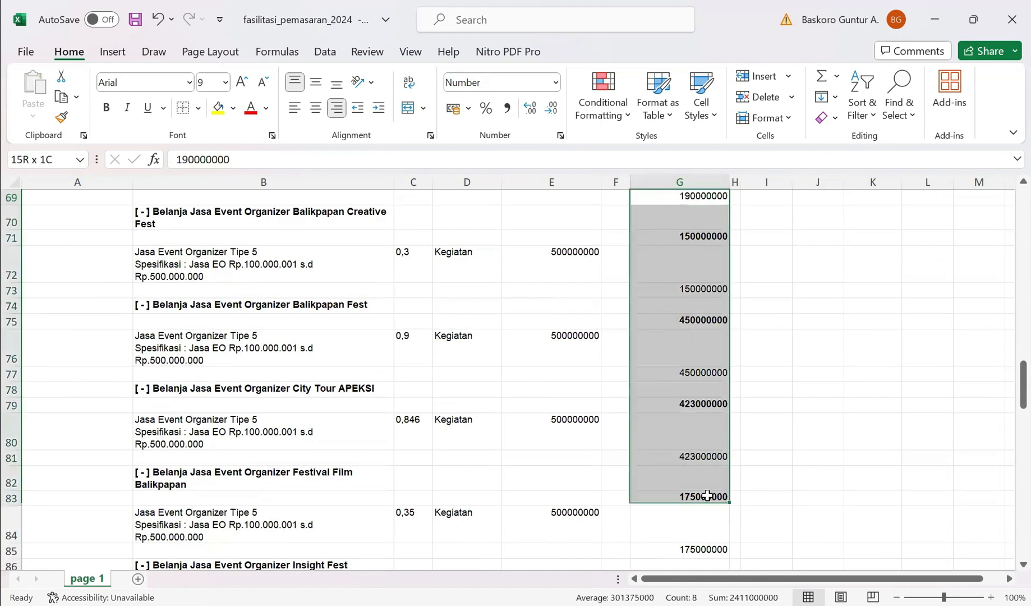
scroll(706, 496, "up", 4)
key("ctrl+c")
left_click(690, 360)
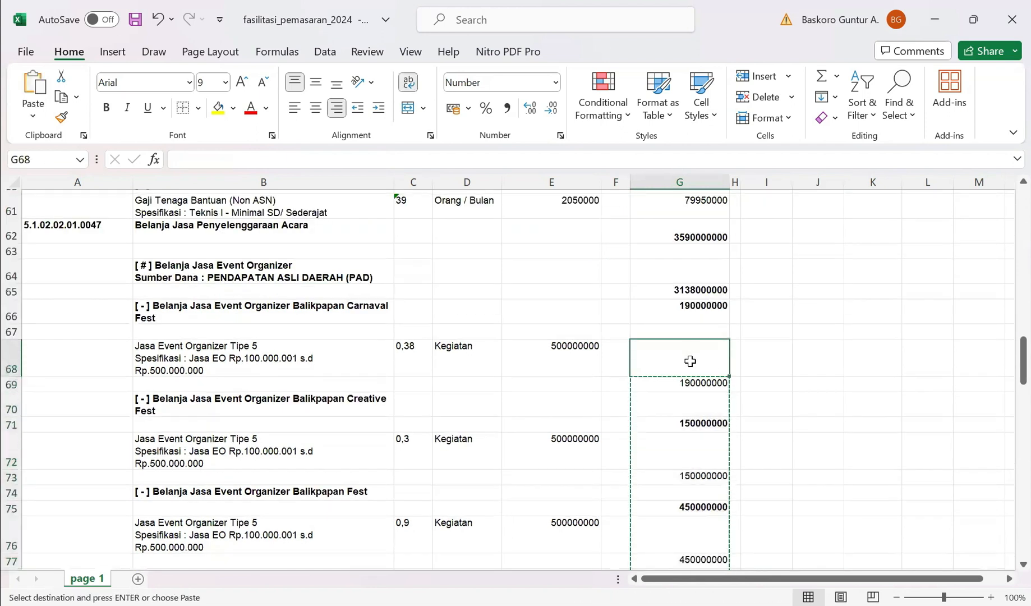
key("Return")
left_click(711, 444)
scroll(712, 458, "down", 2)
left_click(699, 396)
left_click(702, 468)
- Shift the block of amounts in G85:G111 up one row so that it starts in G84
scroll(702, 471, "down", 3)
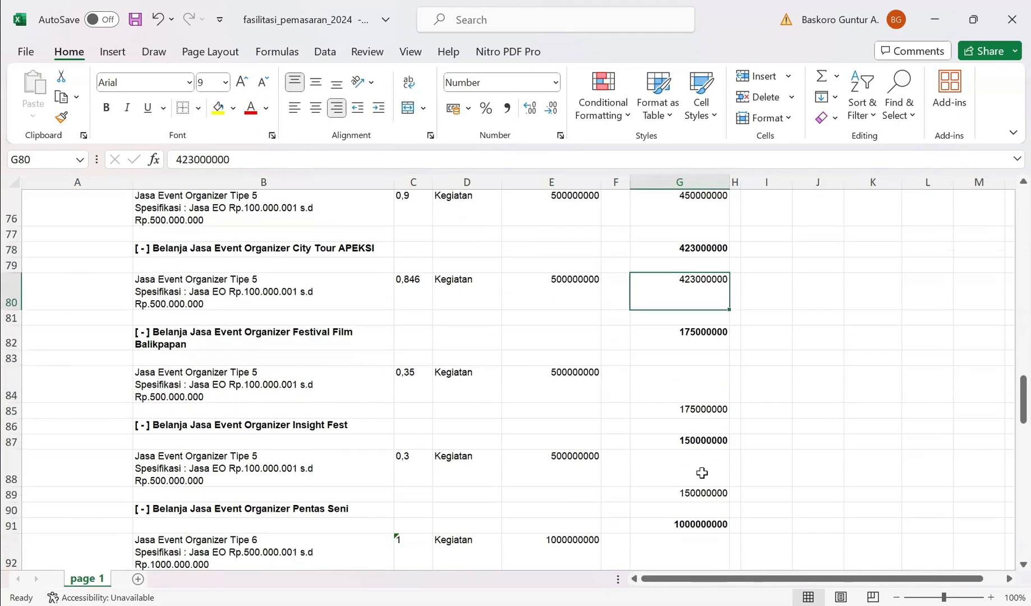
left_click(701, 344)
left_click(696, 409)
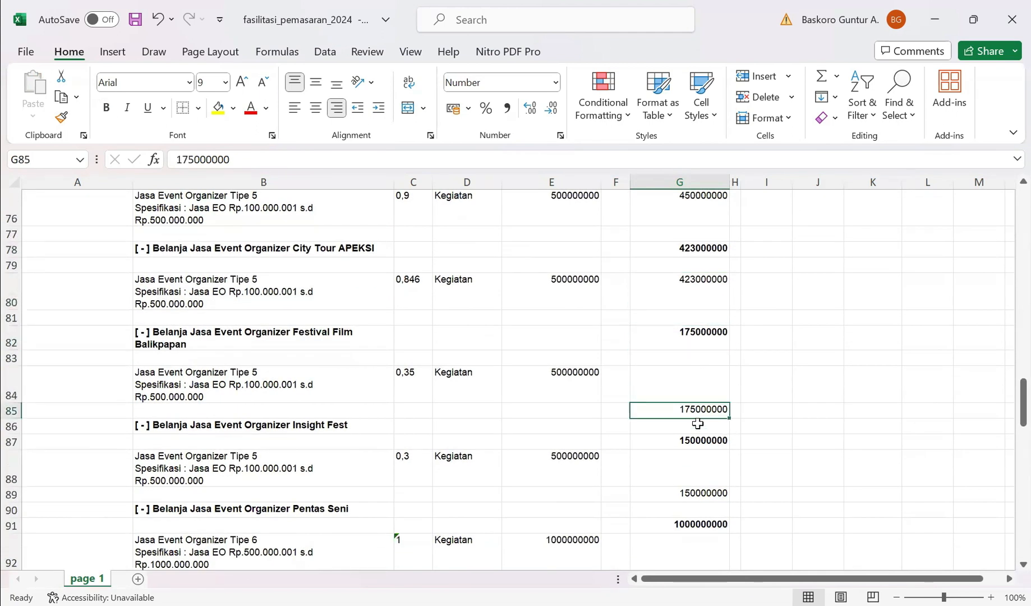
scroll(698, 426, "down", 2)
scroll(713, 465, "down", 4)
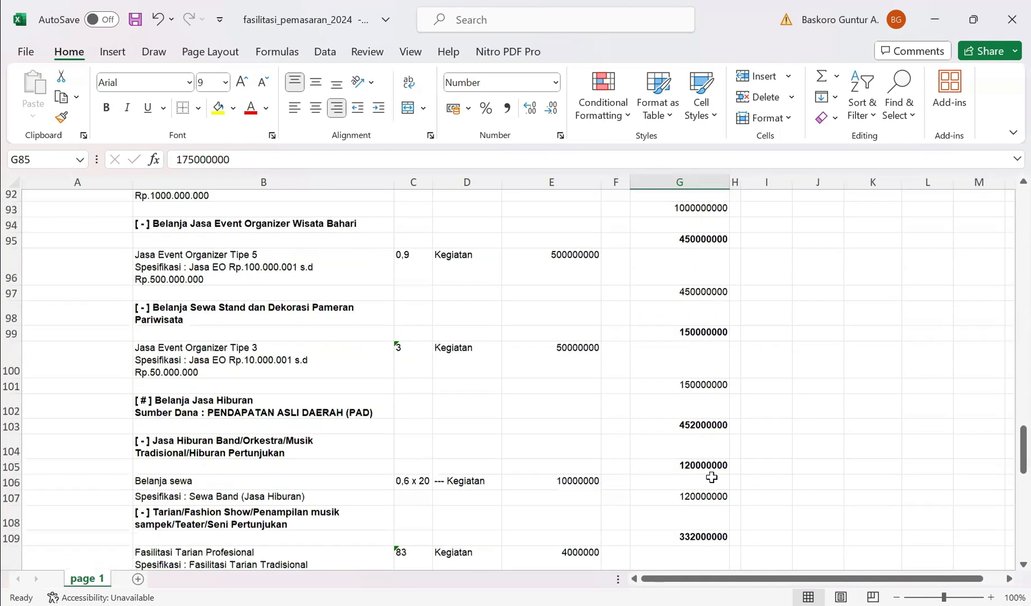
scroll(711, 478, "down", 4)
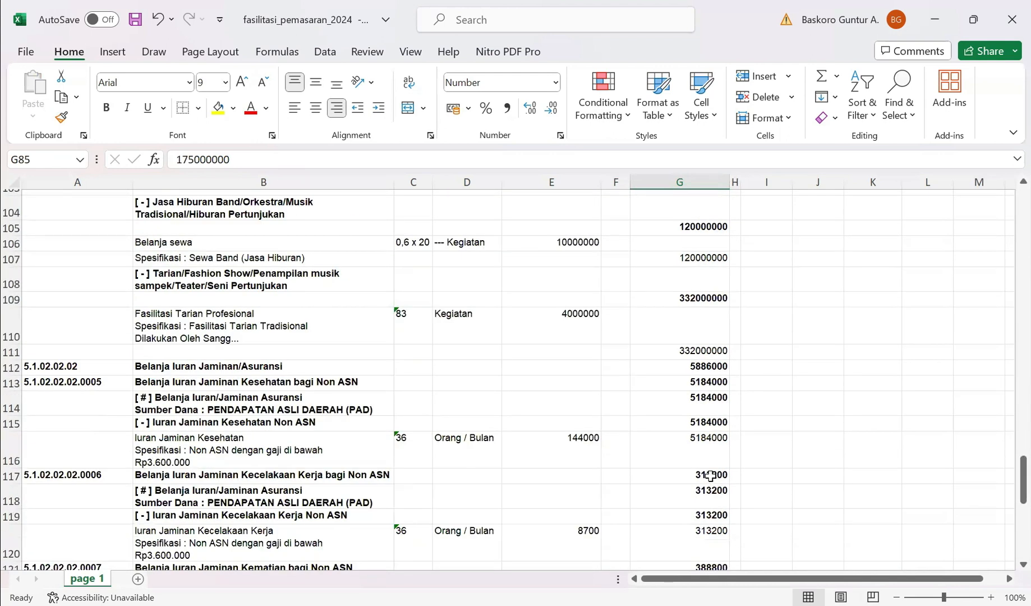
left_click(712, 354, "shift")
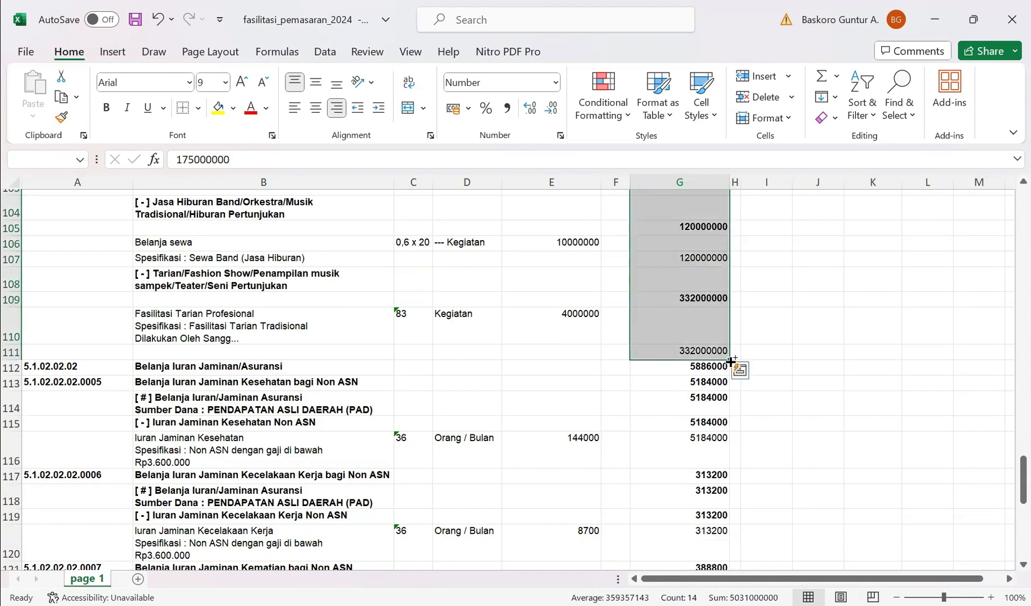
key("ctrl+x")
scroll(715, 336, "up", 9)
left_click(712, 348)
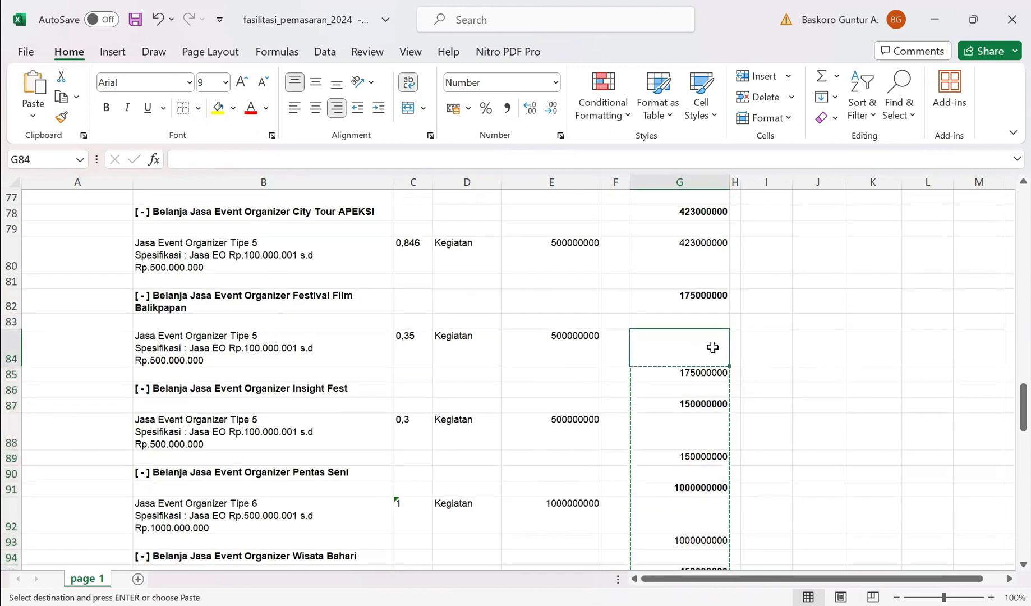
key("ctrl+v")
- Check the shifted amounts from G86 down to G106 against their headings and items
left_click(701, 390)
left_click(706, 435)
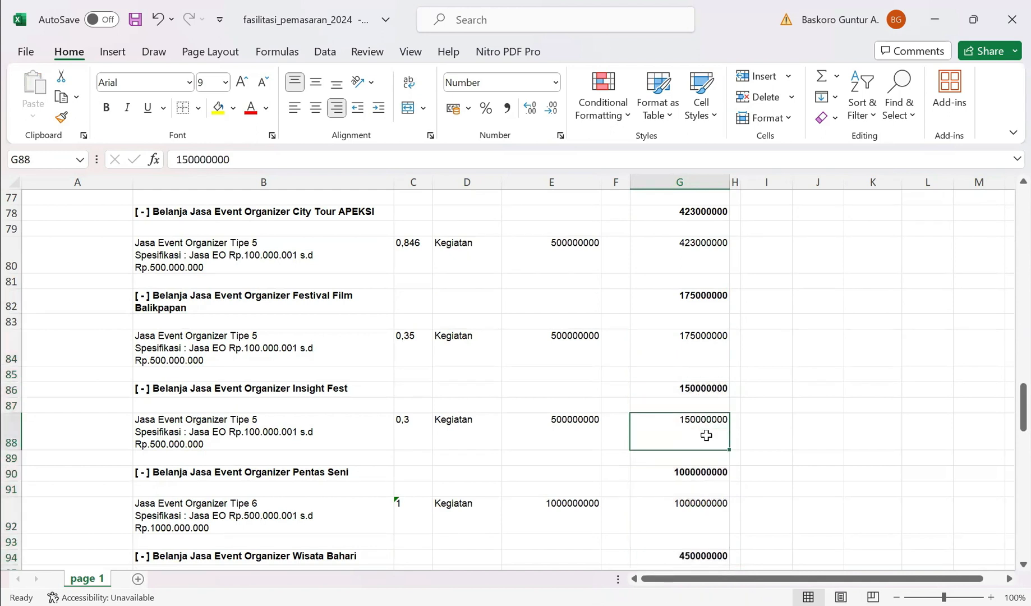
scroll(705, 435, "down", 2)
left_click(693, 384)
left_click(708, 421)
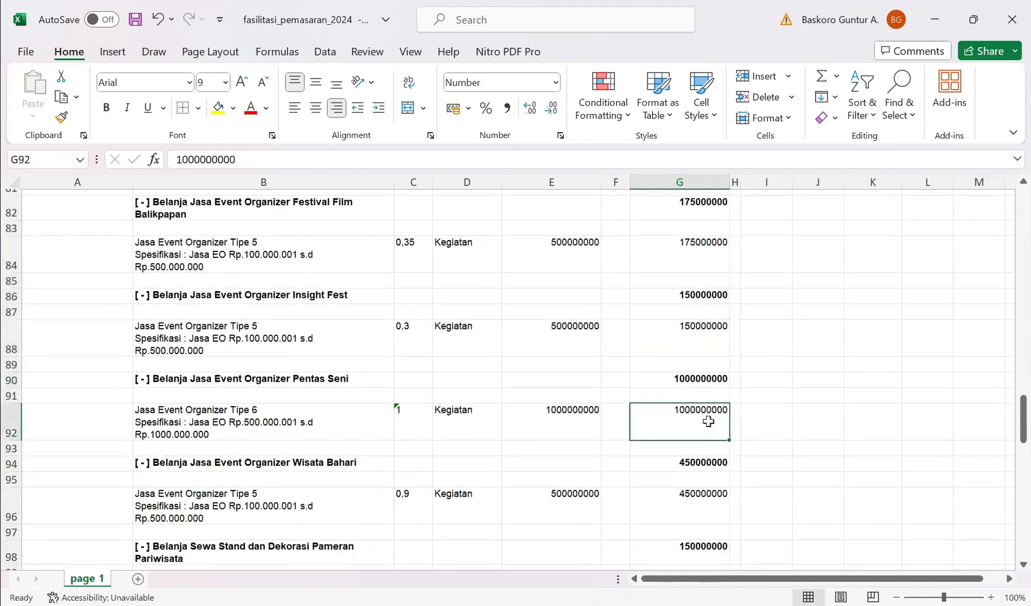
scroll(708, 422, "down", 3)
left_click(701, 325)
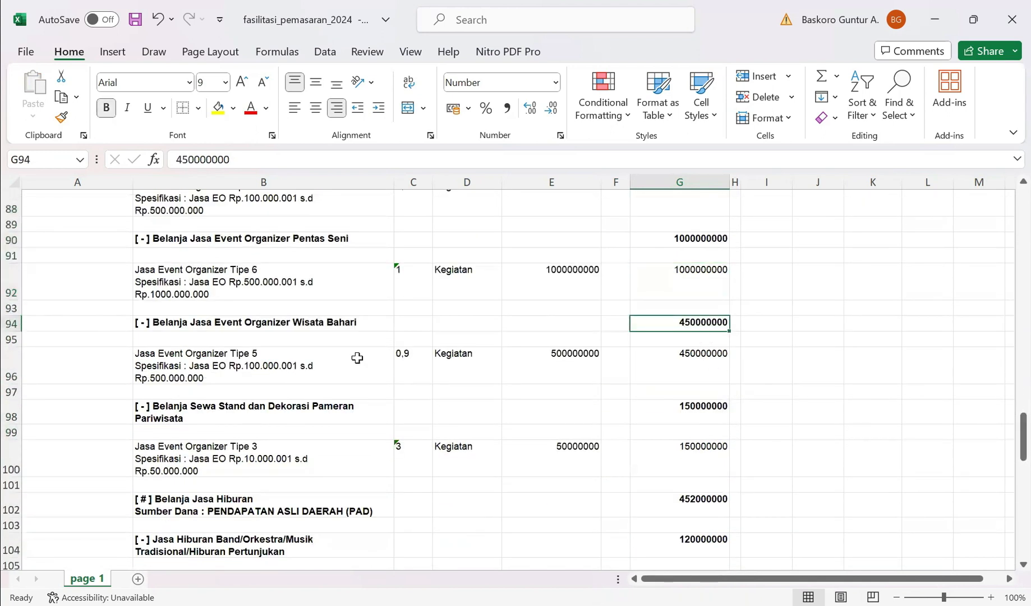
left_click(694, 351)
left_click(705, 405)
left_click(705, 452)
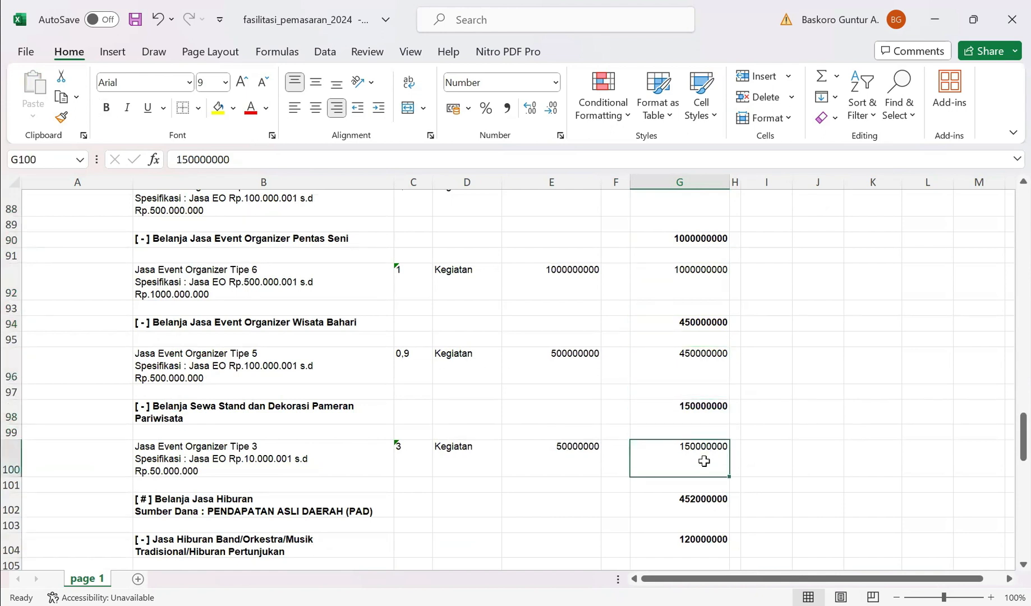
scroll(704, 460, "down", 3)
left_click(704, 362)
left_click(716, 395)
scroll(715, 396, "down", 2)
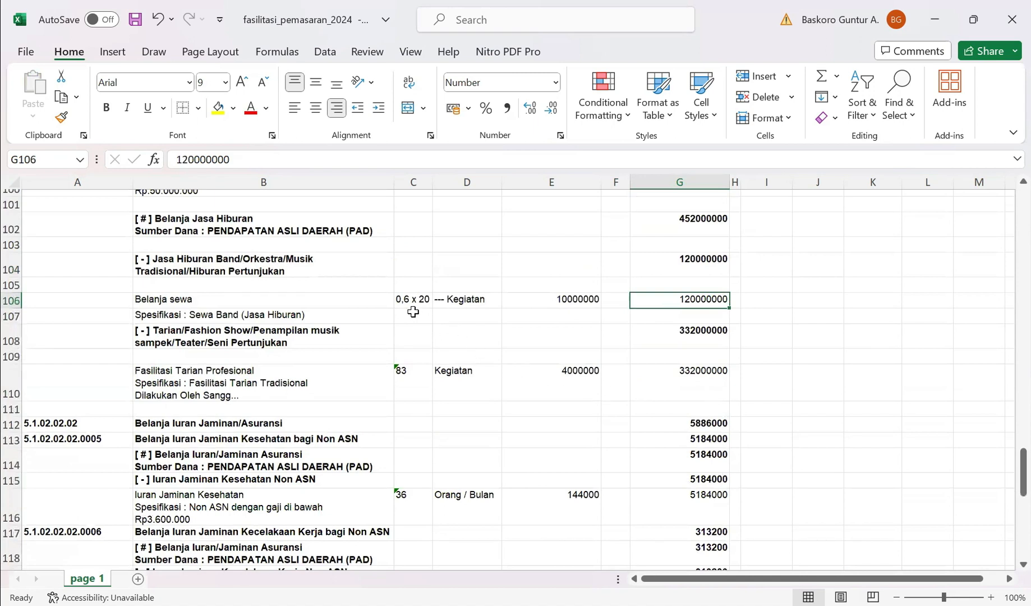
- Calculate the Belanja sewa quantity in J106 by dividing the amount in G106 by the unit price in E106
left_click(413, 303)
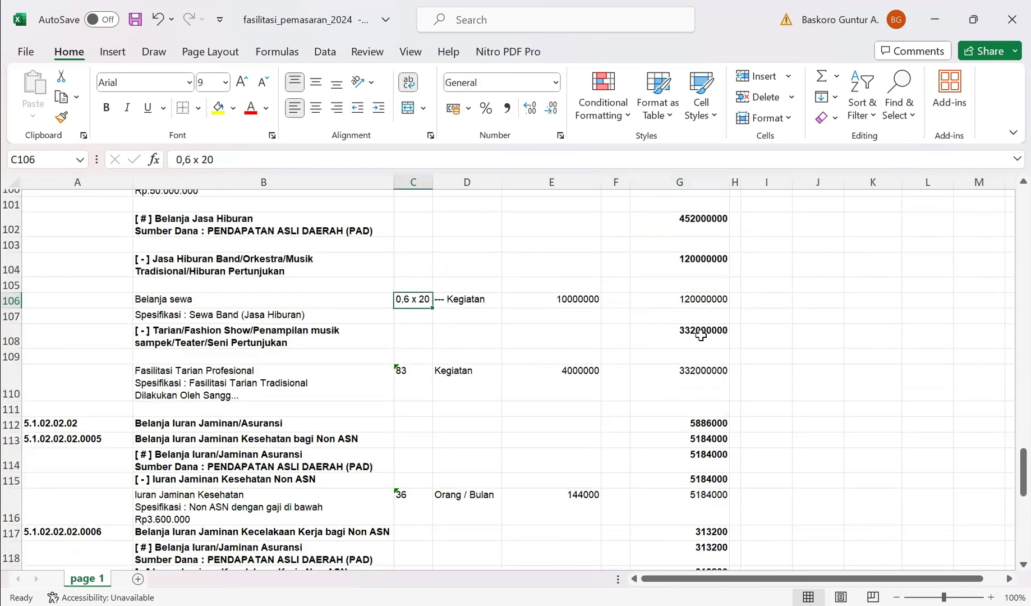
left_click(812, 300)
type("=")
left_click(714, 300)
type("/")
left_click(585, 300)
key("Return")
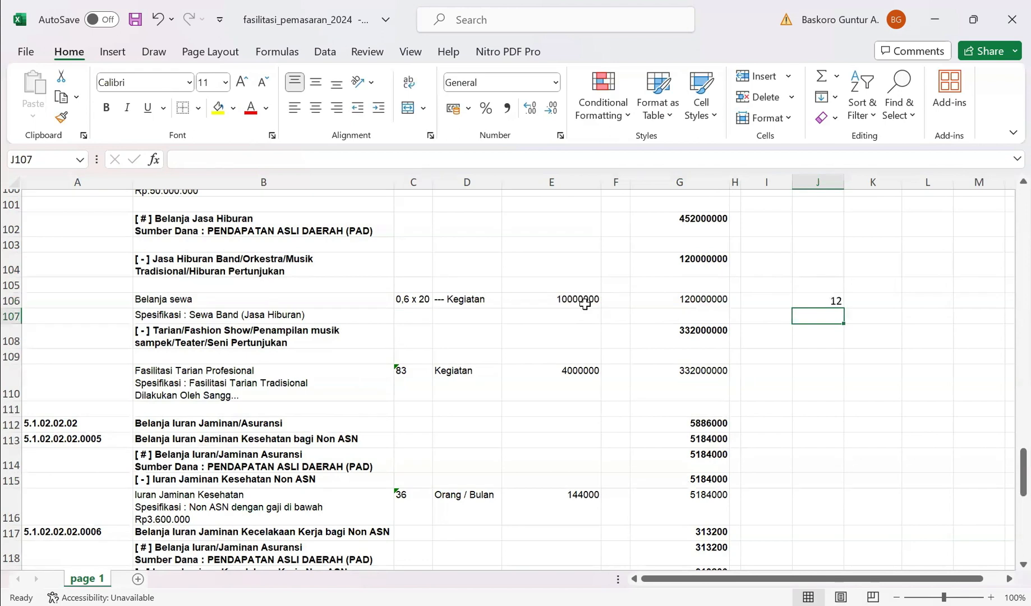
- Set the Belanja sewa quantity in C106 to 12 and clear the helper calculation from J106
left_click(408, 300)
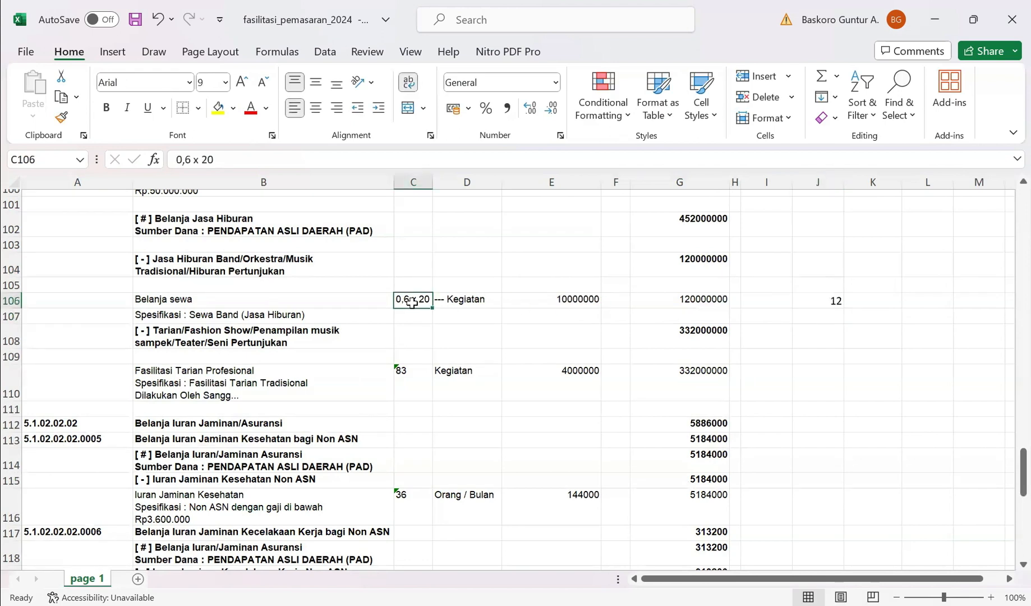
type("12")
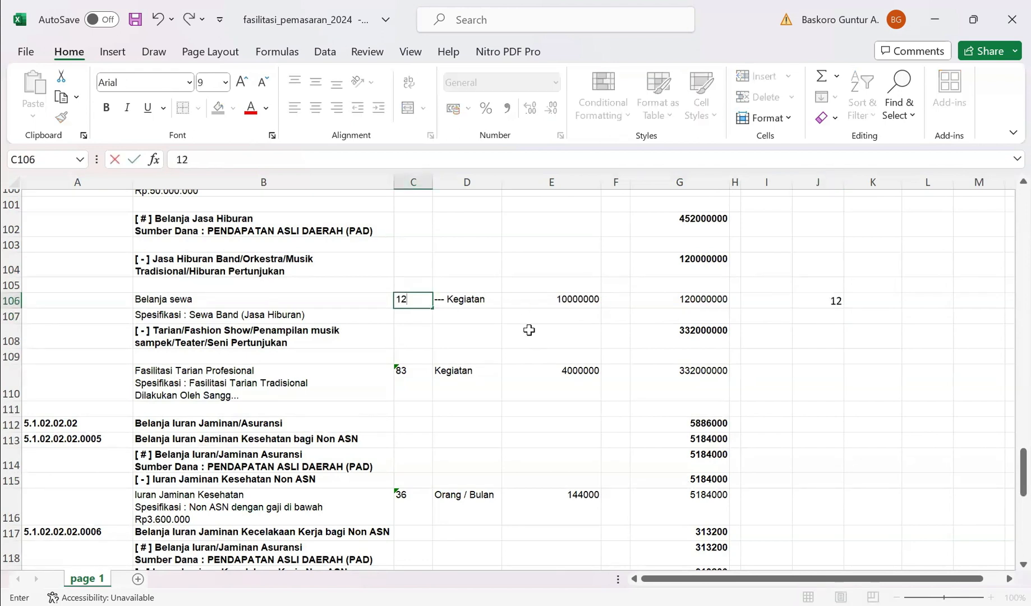
left_click(821, 378)
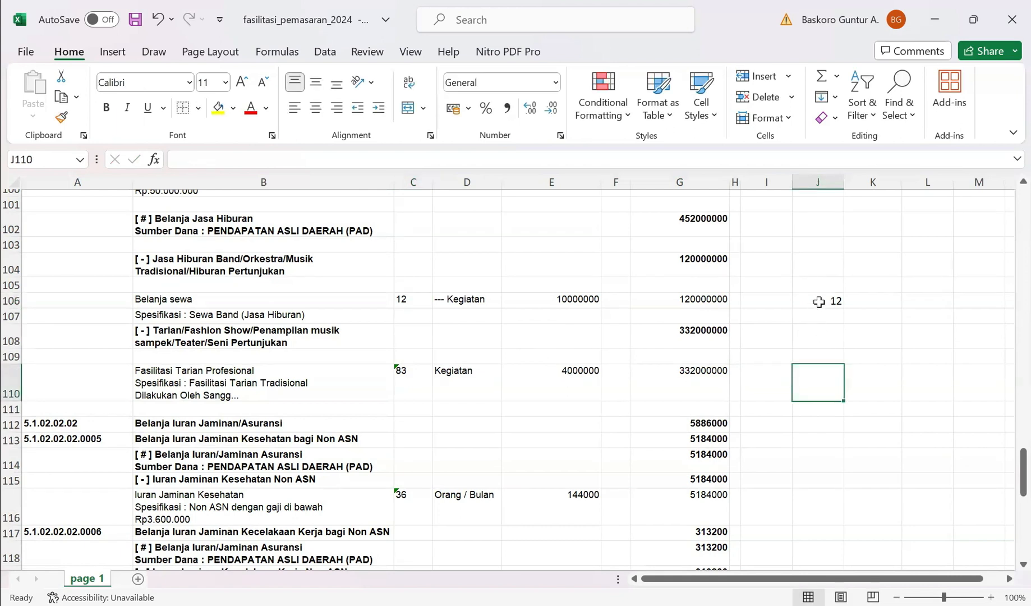
left_click(820, 301)
key("Delete")
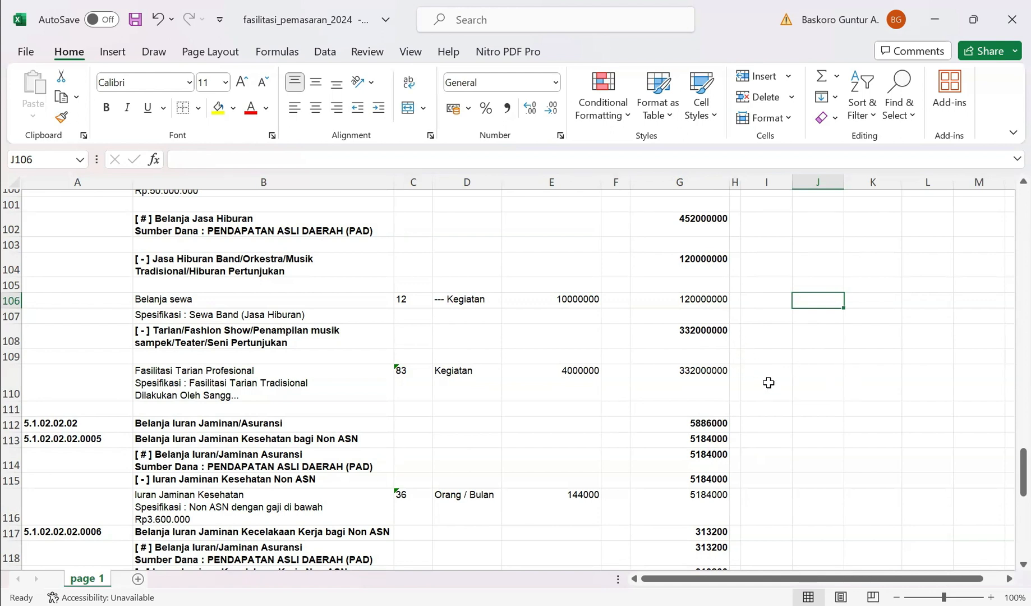
left_click(814, 396)
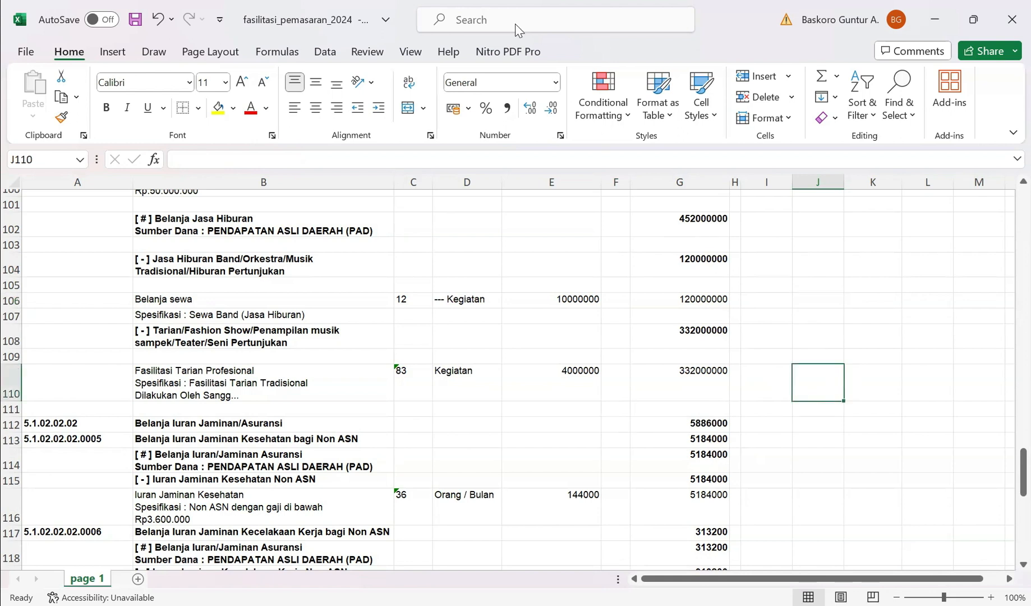
left_click(808, 482)
- Shift the amounts in G132:G140 up one row so that the Belanja Perjalanan Dinas Dalam dan Luar Daerah amounts start in G131
scroll(774, 392, "down", 3)
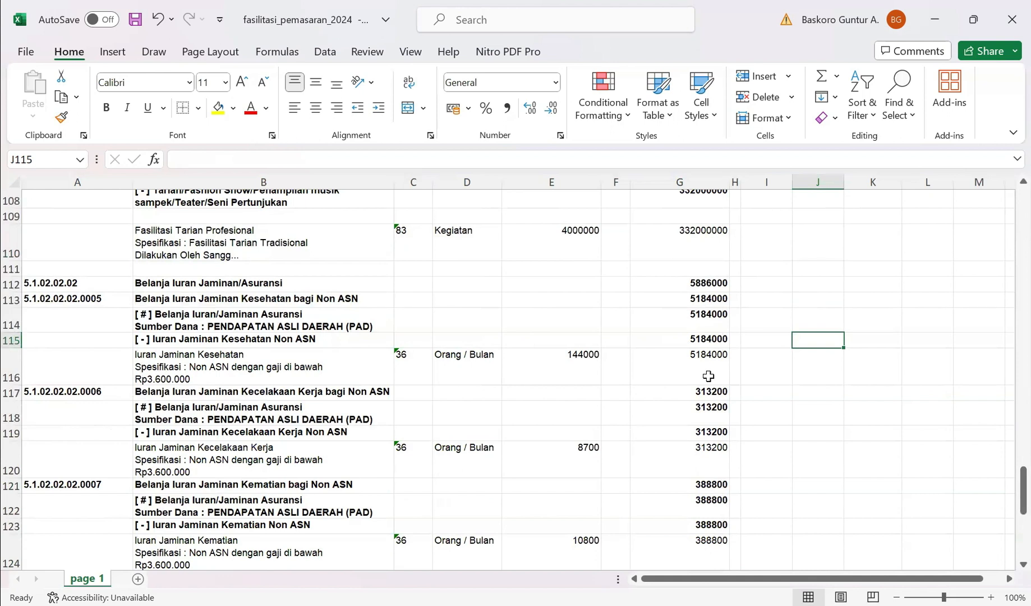
scroll(709, 376, "down", 3)
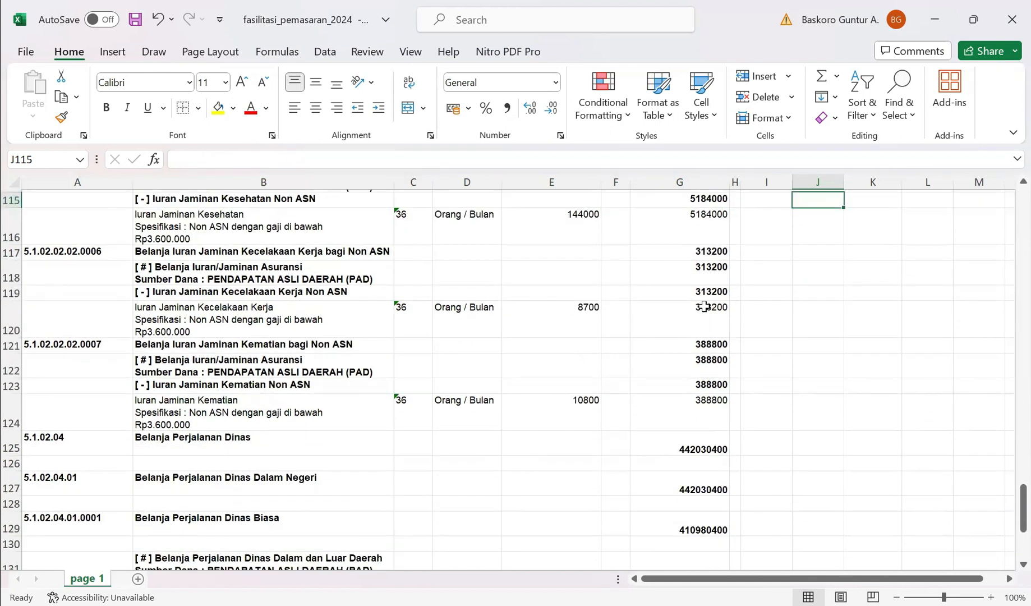
scroll(704, 314, "down", 2)
scroll(705, 332, "down", 2)
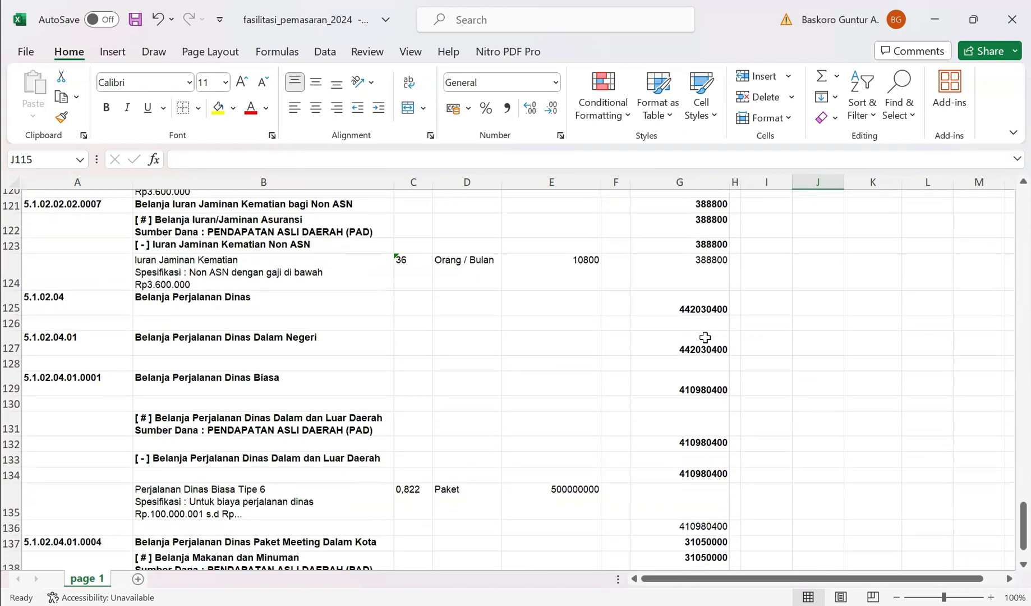
left_click(702, 303)
left_click(702, 343)
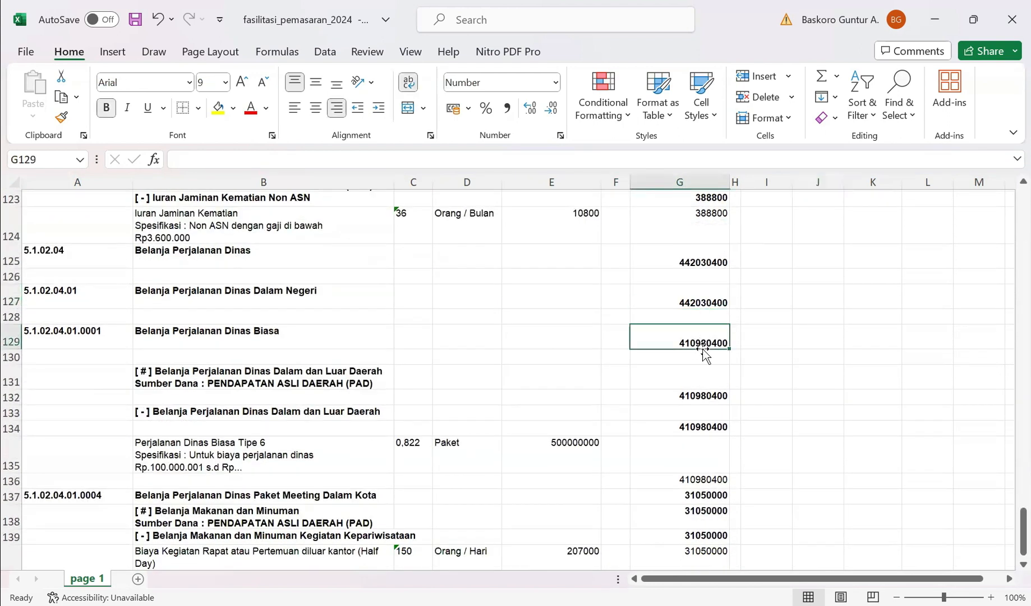
scroll(708, 359, "down", 2)
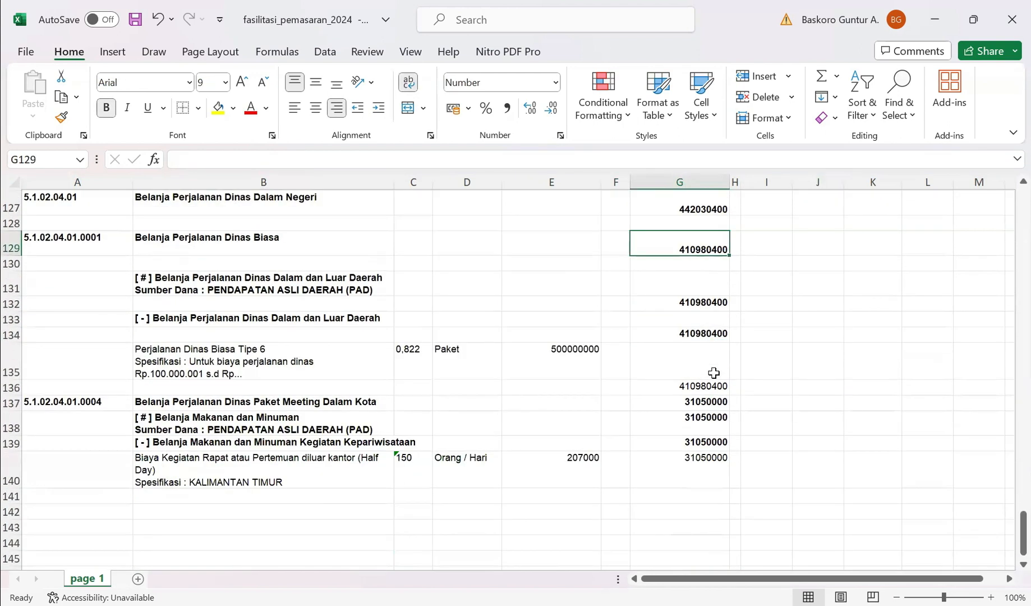
left_click(706, 304)
left_click_drag(705, 304, 708, 461)
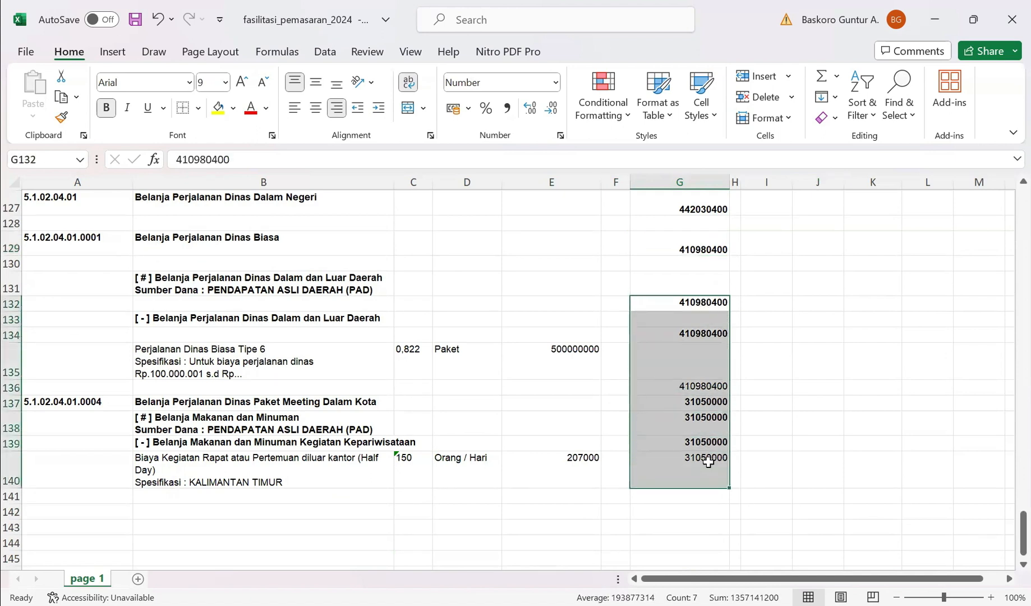
key("ctrl+x")
left_click(683, 287)
key("ctrl+v")
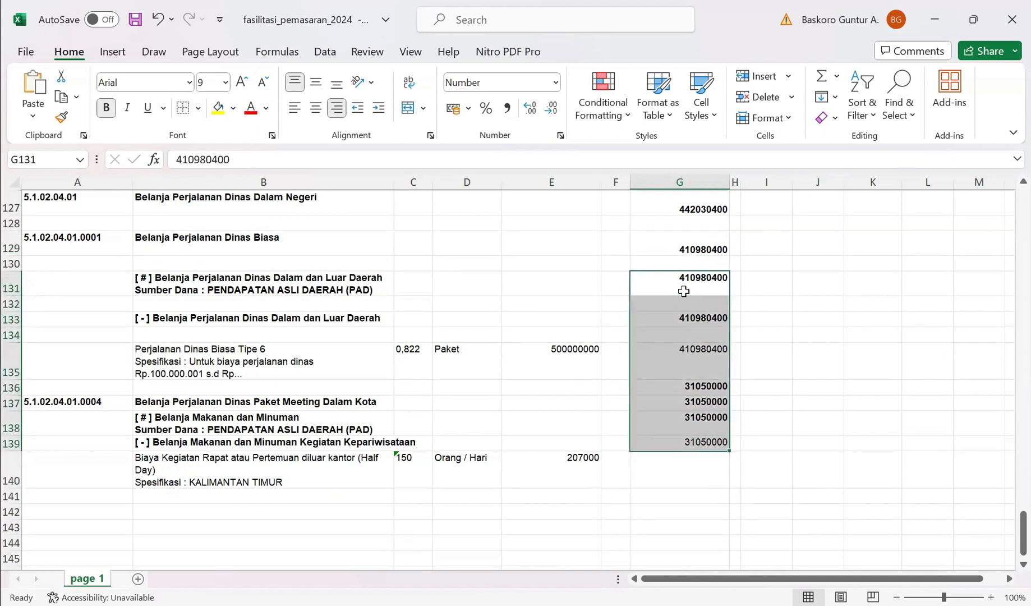
left_click(685, 318)
left_click(691, 358)
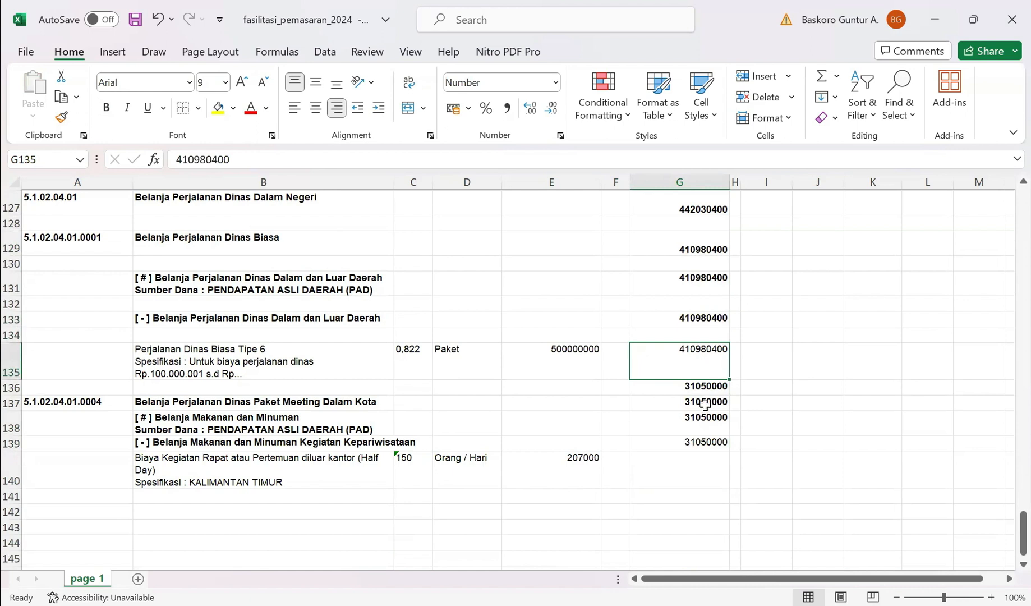
- Move the Paket Meeting Dalam Kota amounts in G136:G139 down one row to G137:G140, beside their headings and item
left_click_drag(708, 385, 709, 466)
key("ctrl+x")
left_click(689, 402)
key("ctrl+v")
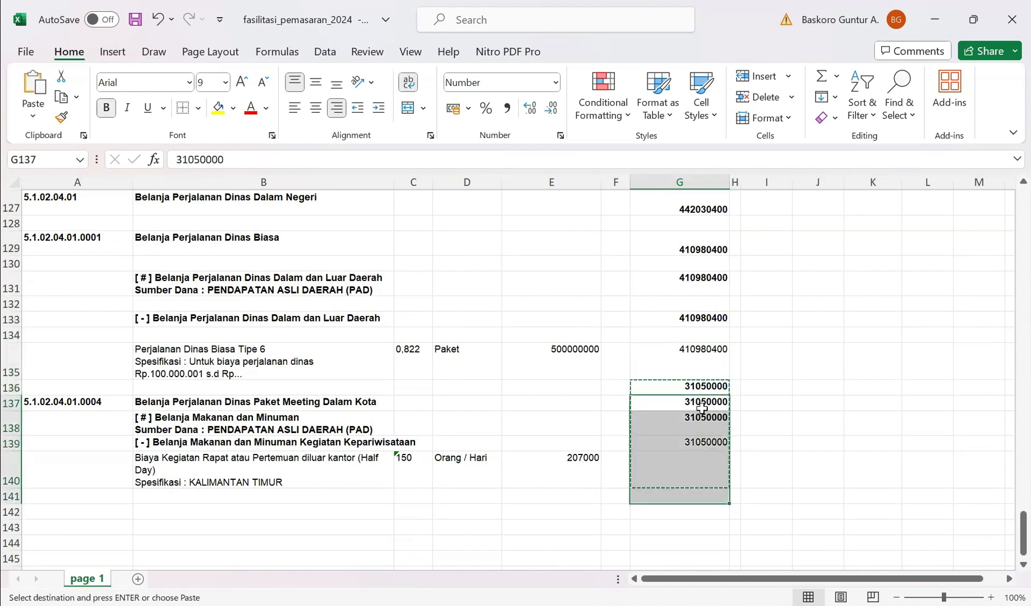
left_click(706, 468)
scroll(828, 470, "down", 2)
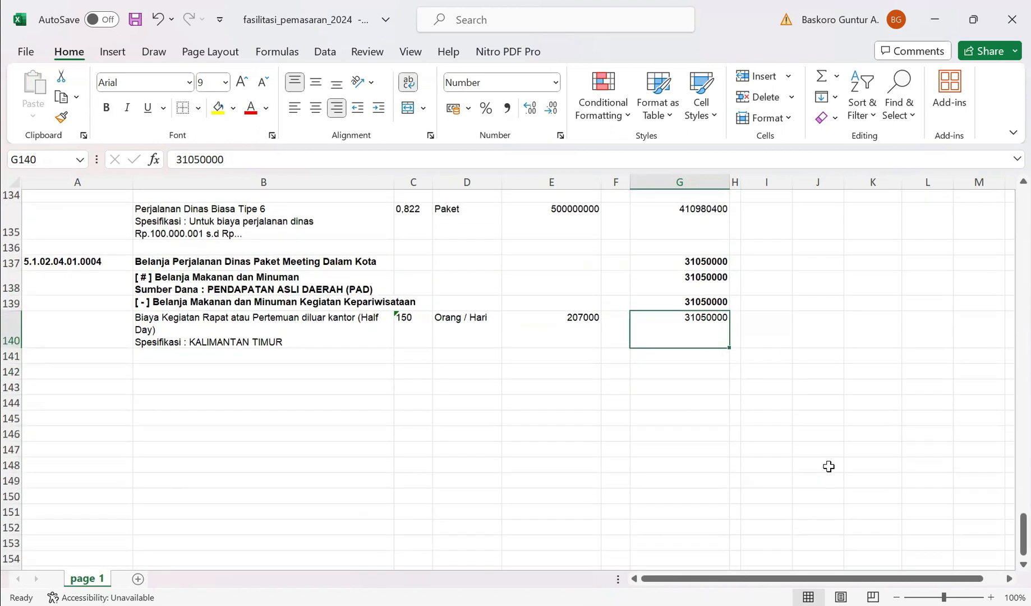
- Insert three empty rows above row 1 so the BELANJA DAERAH heading starts in row 7
scroll(830, 453, "up", 20)
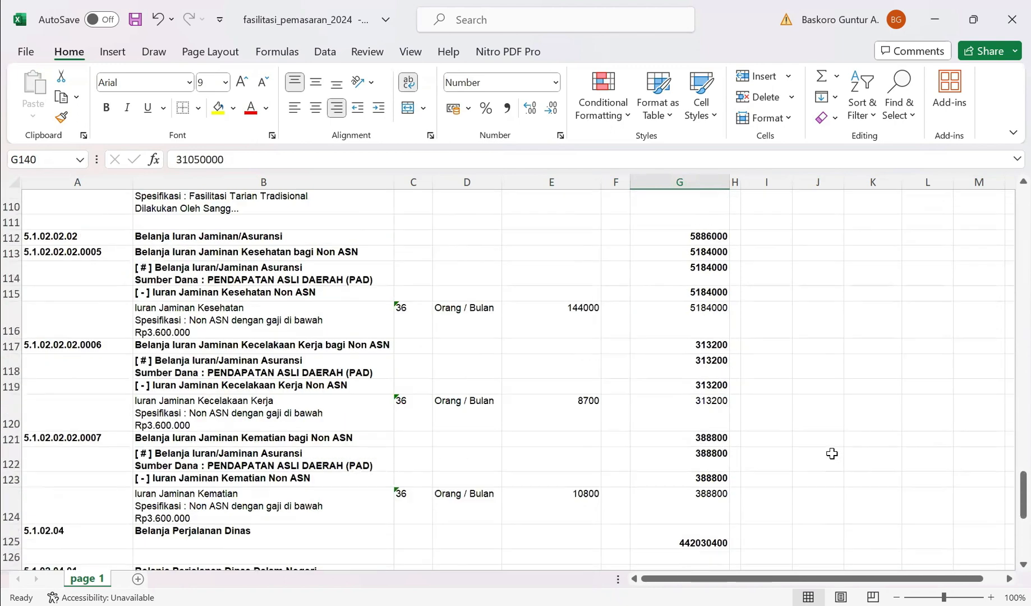
scroll(831, 457, "up", 20)
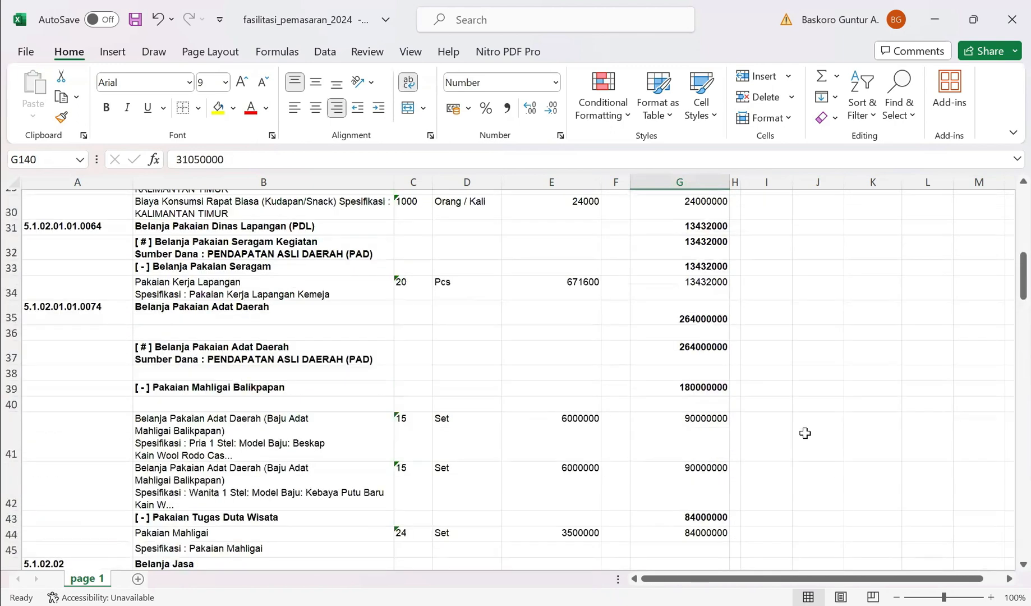
left_click(316, 239)
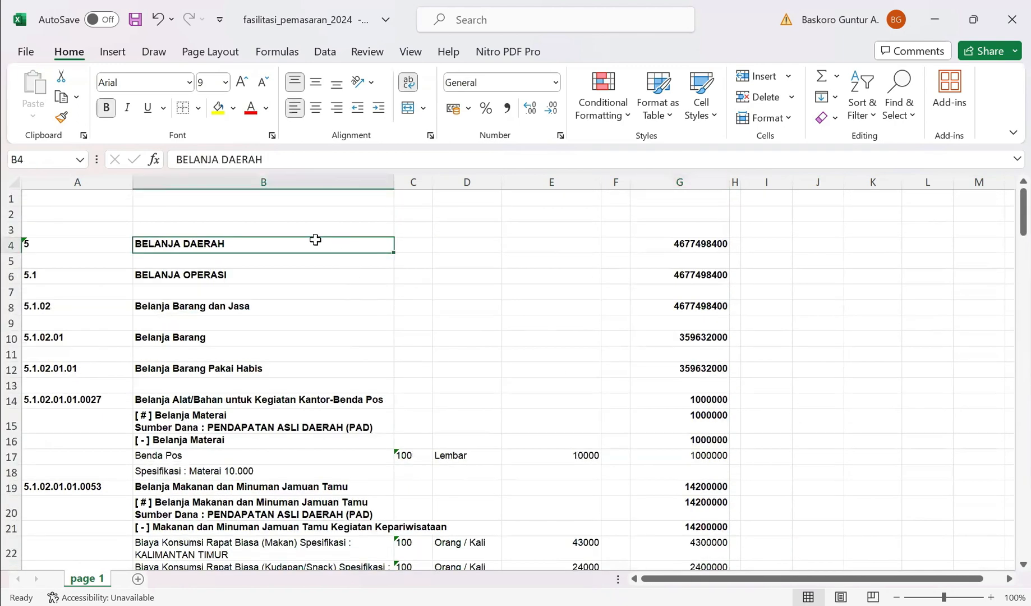
left_click(319, 211)
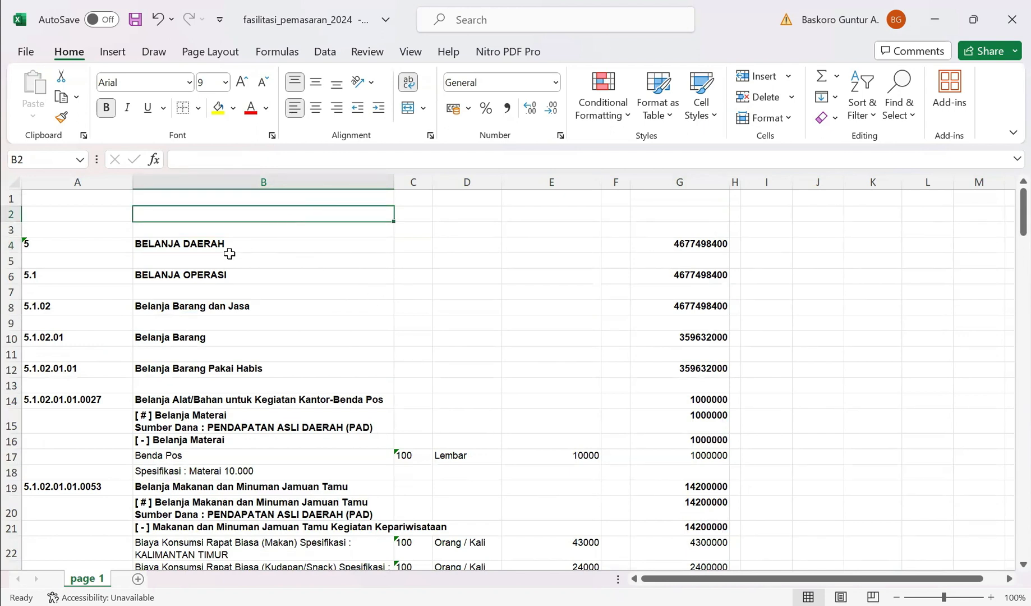
left_click(11, 199)
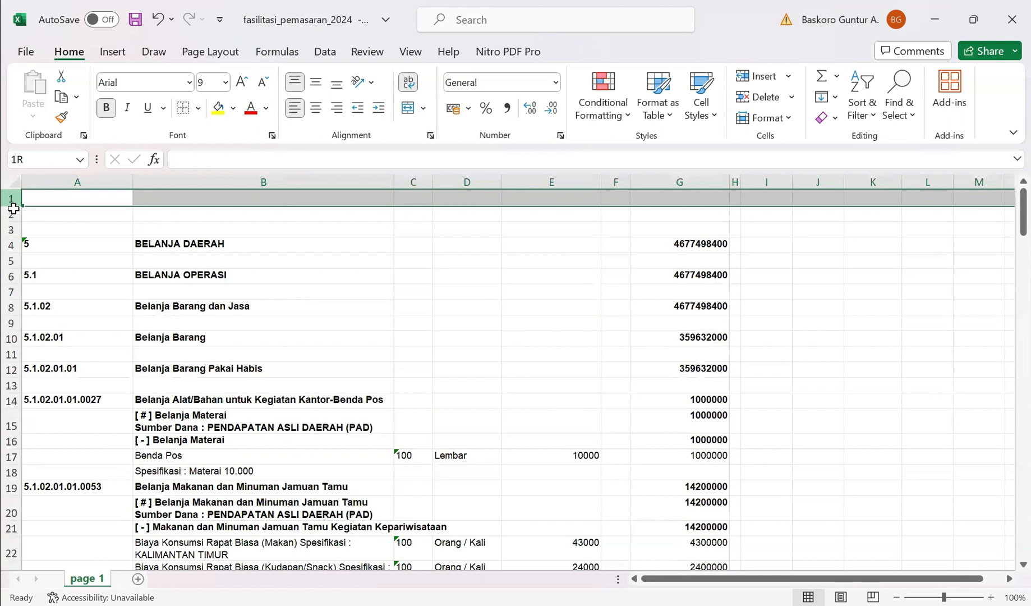
left_click_drag(11, 230, 11, 232)
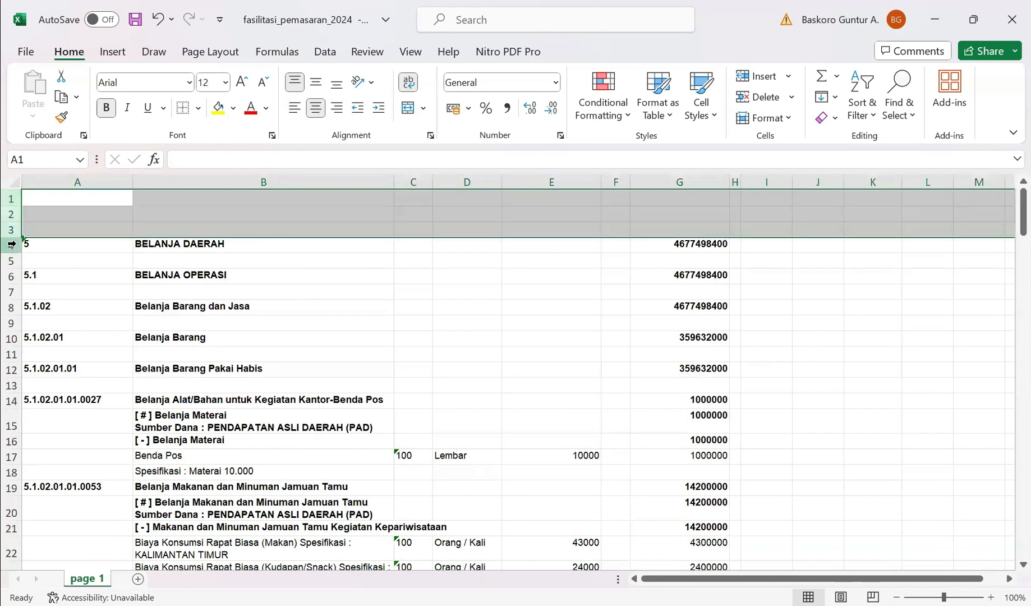
right_click(11, 214)
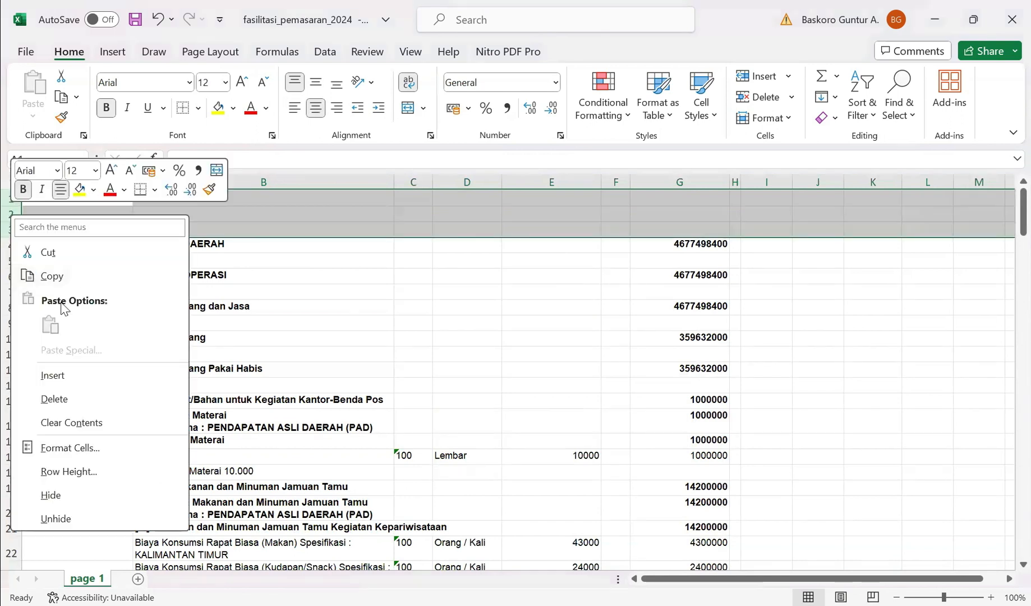
left_click(52, 376)
left_click(70, 274)
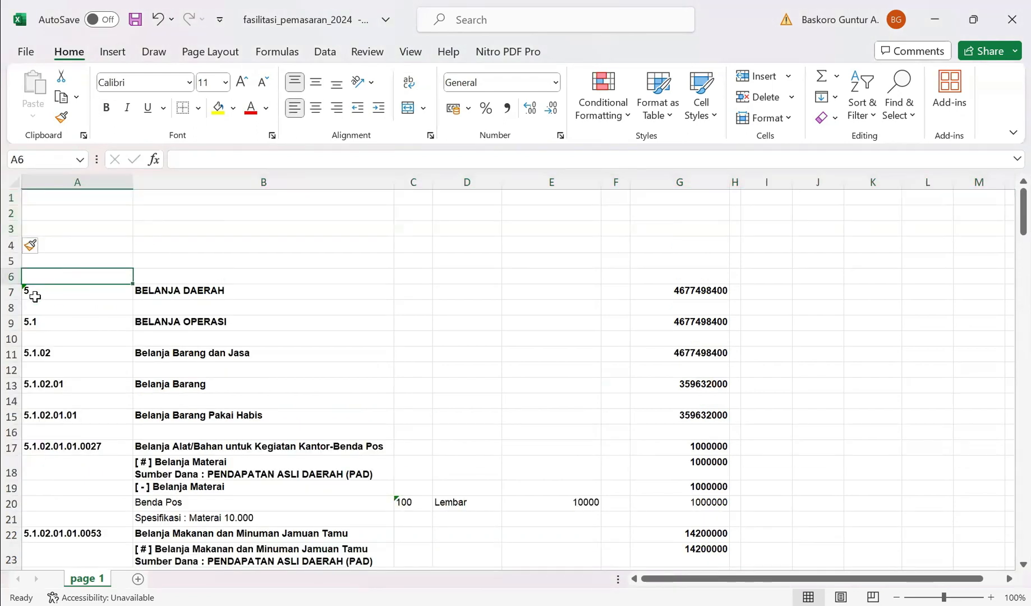
- Insert another three empty rows at the top of the sheet so BELANJA DAERAH starts in row 10
left_click(11, 200)
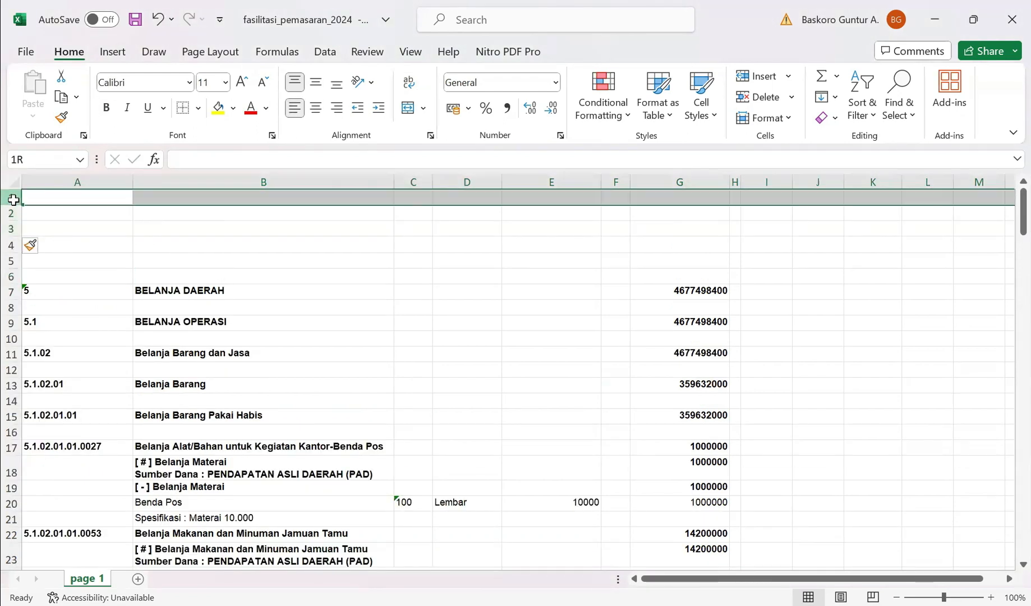
left_click(10, 228, "shift")
right_click(10, 229)
left_click(86, 387)
left_click(832, 359)
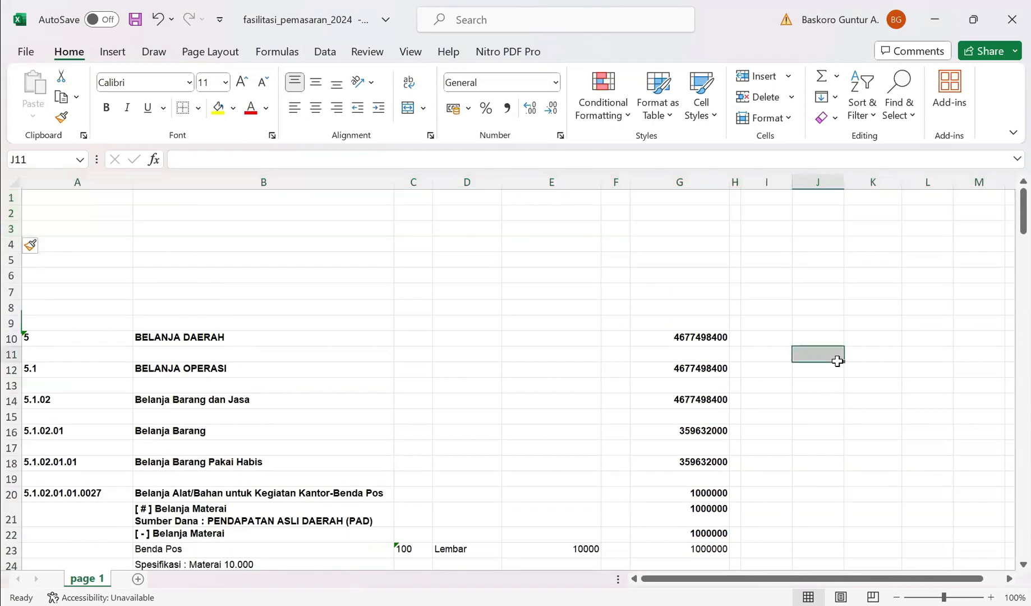
- Review the account headings and amounts from BELANJA DAERAH down through the Belanja Jasa sections
left_click(292, 338)
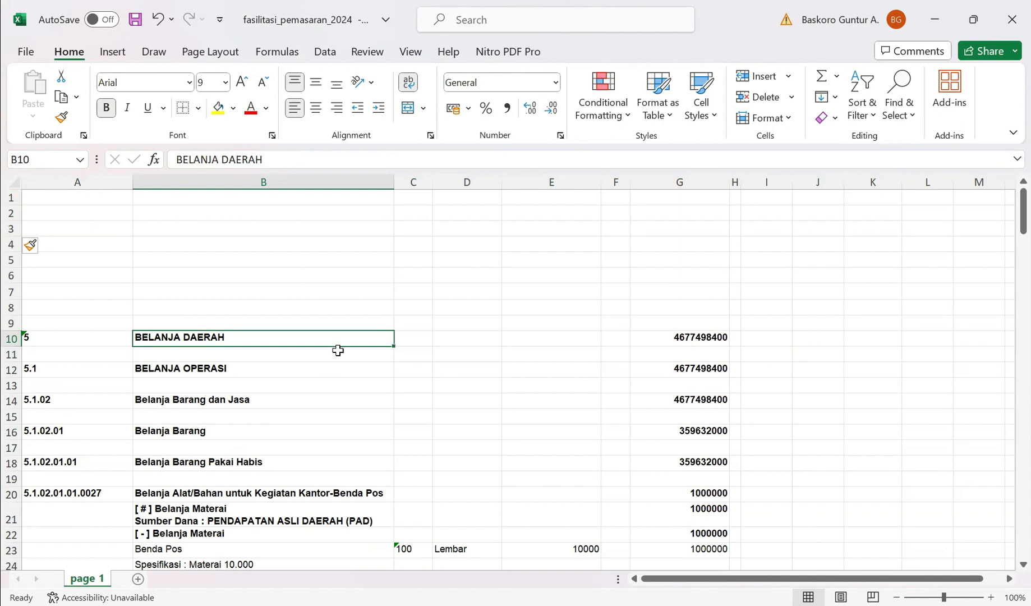
scroll(337, 350, "down", 7)
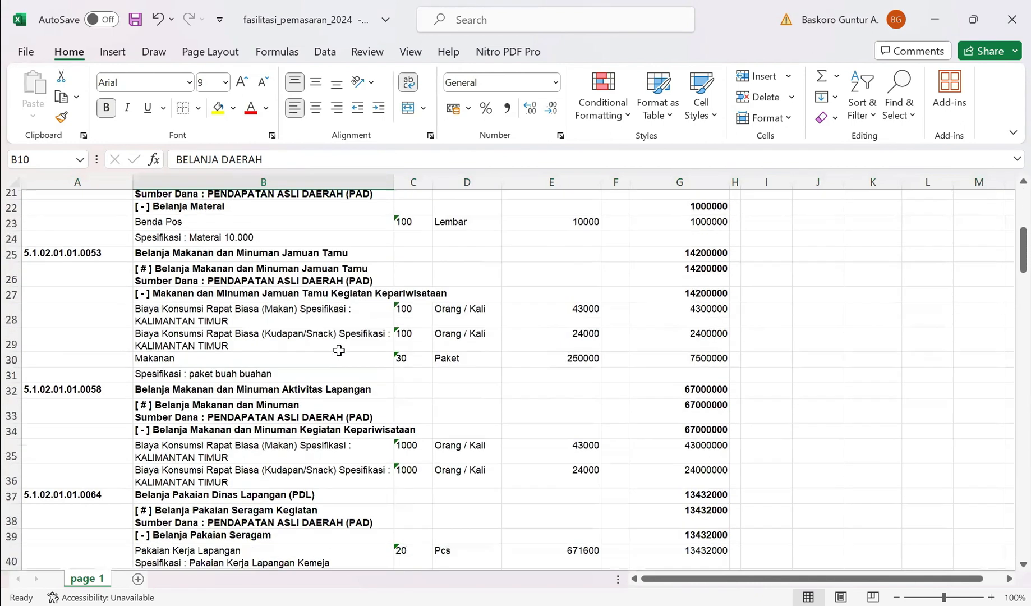
scroll(339, 351, "down", 17)
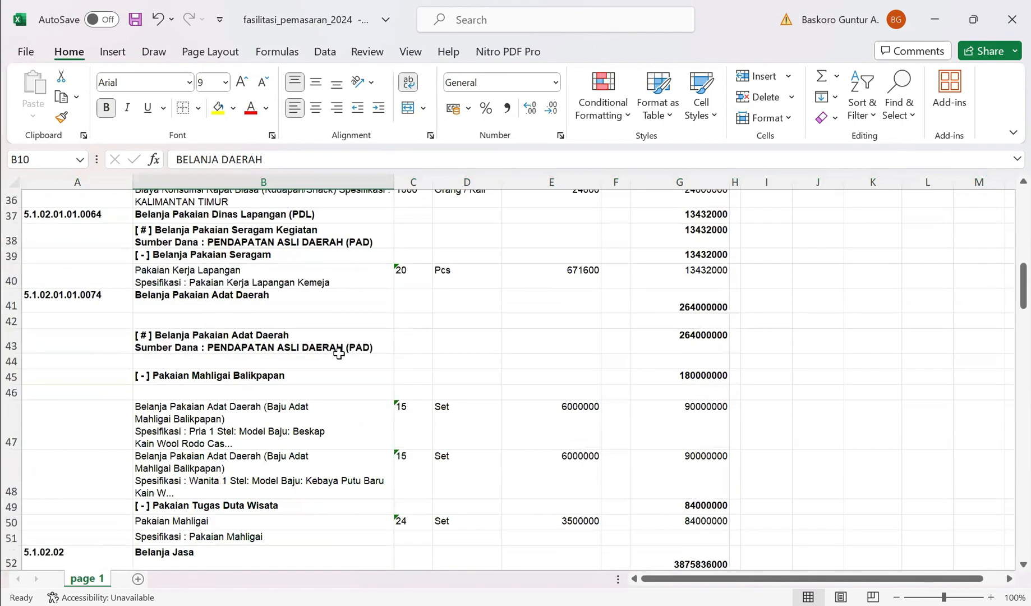
scroll(339, 350, "up", 20)
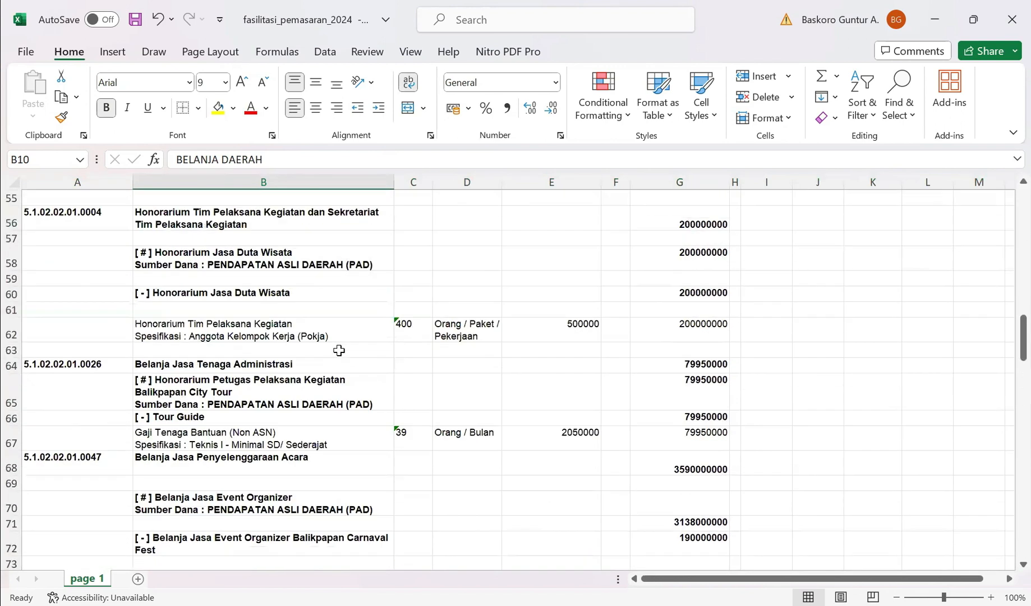
left_click(296, 369)
left_click(292, 398)
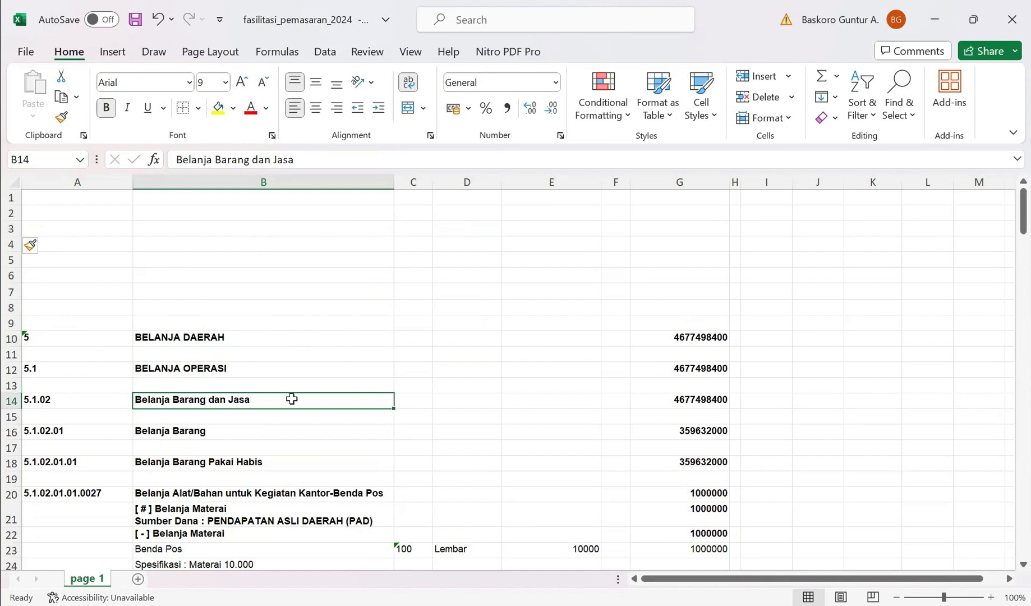
left_click(289, 372)
left_click(288, 402)
- Format the quantities in column C as Number and check the number formats of columns E and G
left_click(412, 181)
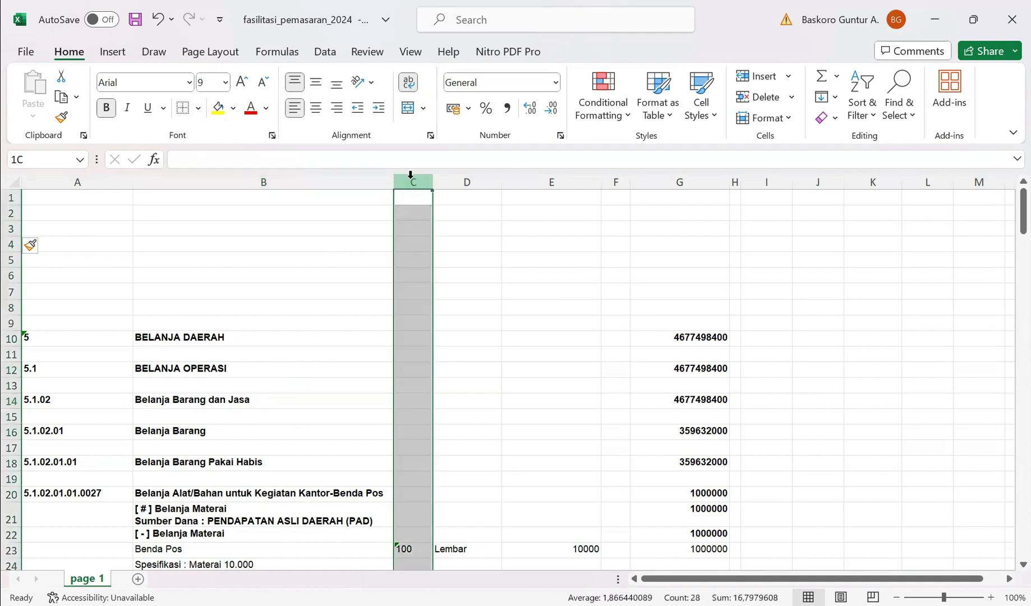
left_click(555, 83)
left_click(549, 149)
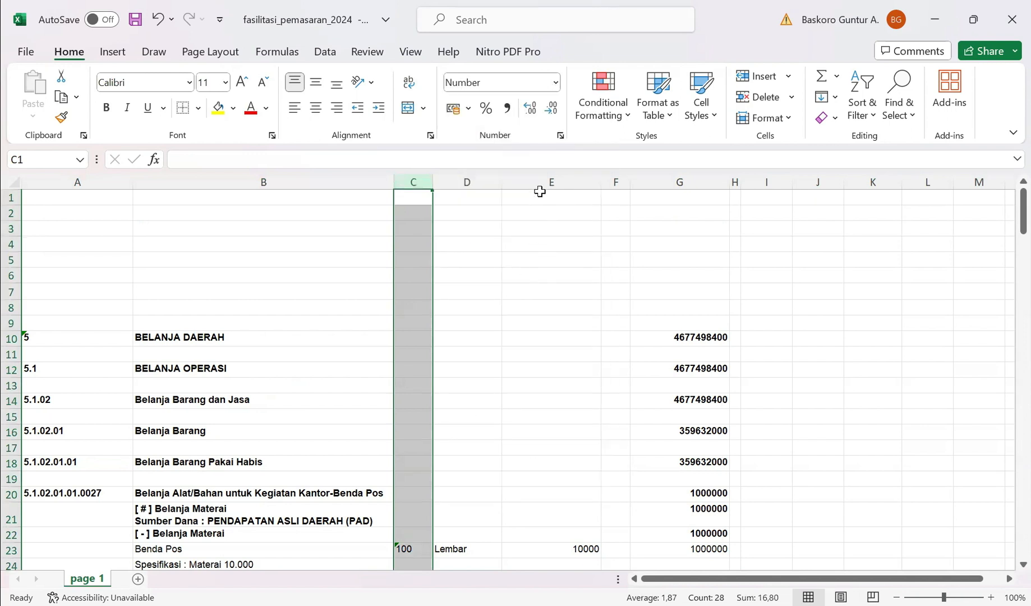
left_click(546, 181)
left_click(685, 182)
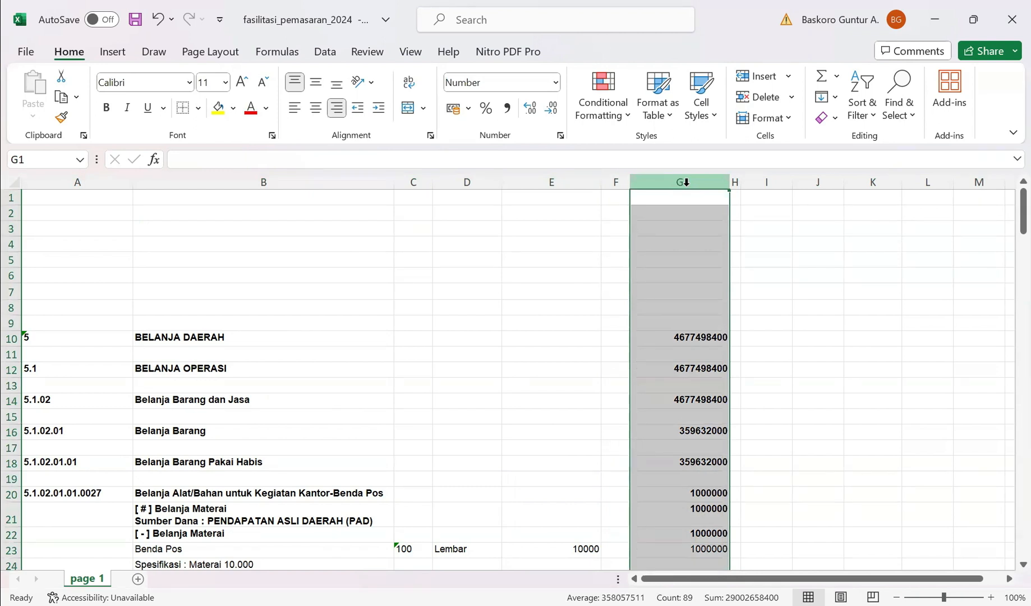
- Examine whether each item's quantity, unit, price and amount share one row, from Benda Pos in row 23 down to Belanja Perjalanan Dinas
left_click(528, 386)
scroll(528, 387, "down", 5)
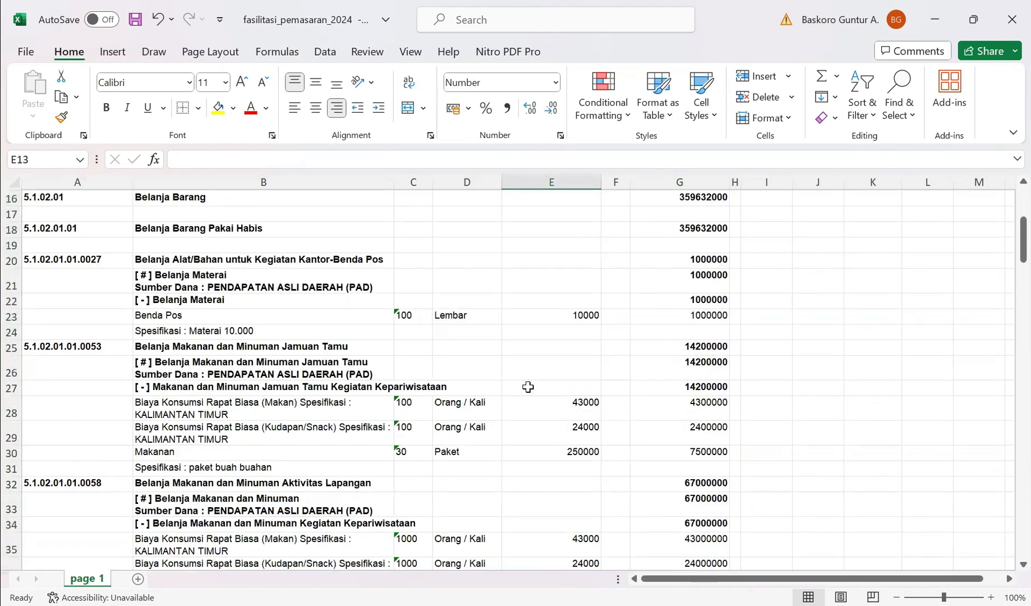
left_click(277, 317)
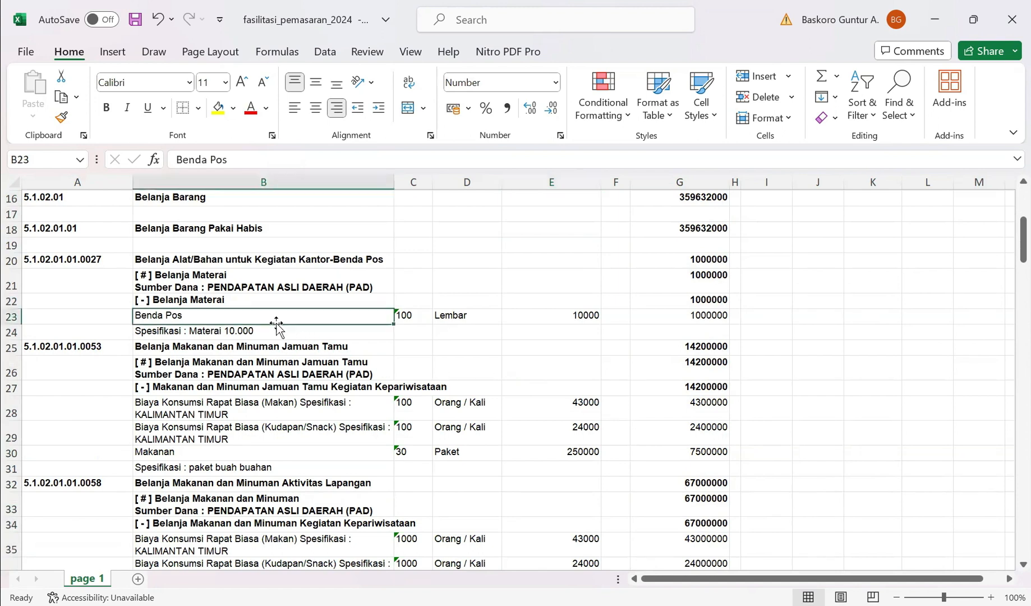
left_click(10, 317)
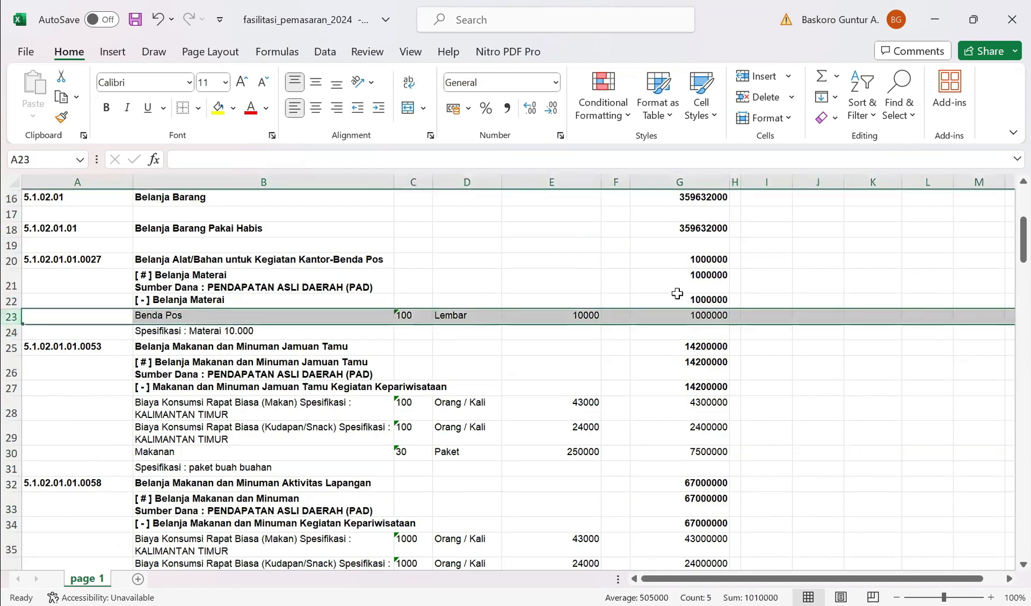
left_click(717, 406)
scroll(717, 406, "down", 3)
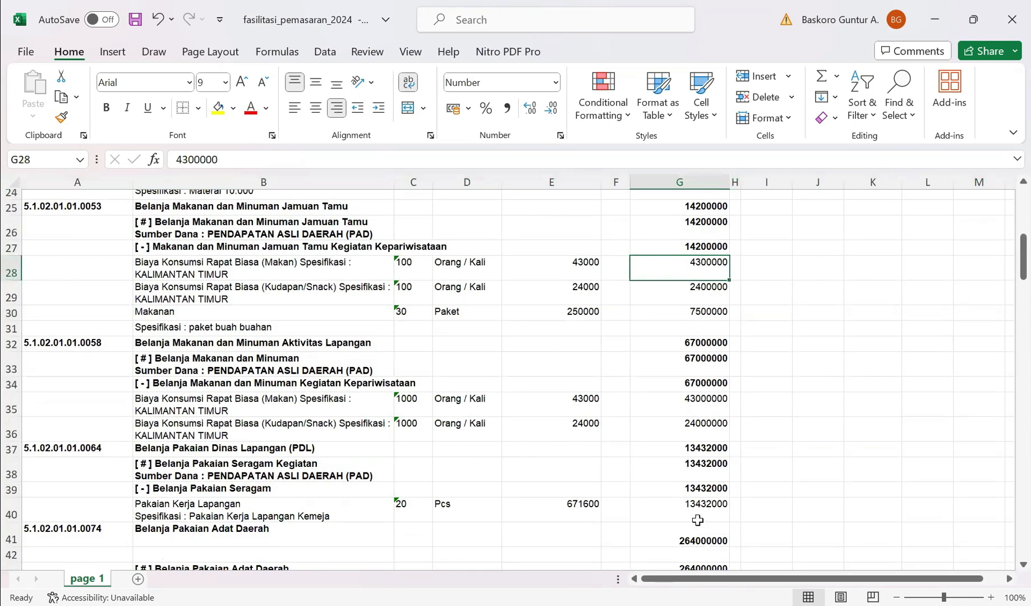
left_click(335, 350)
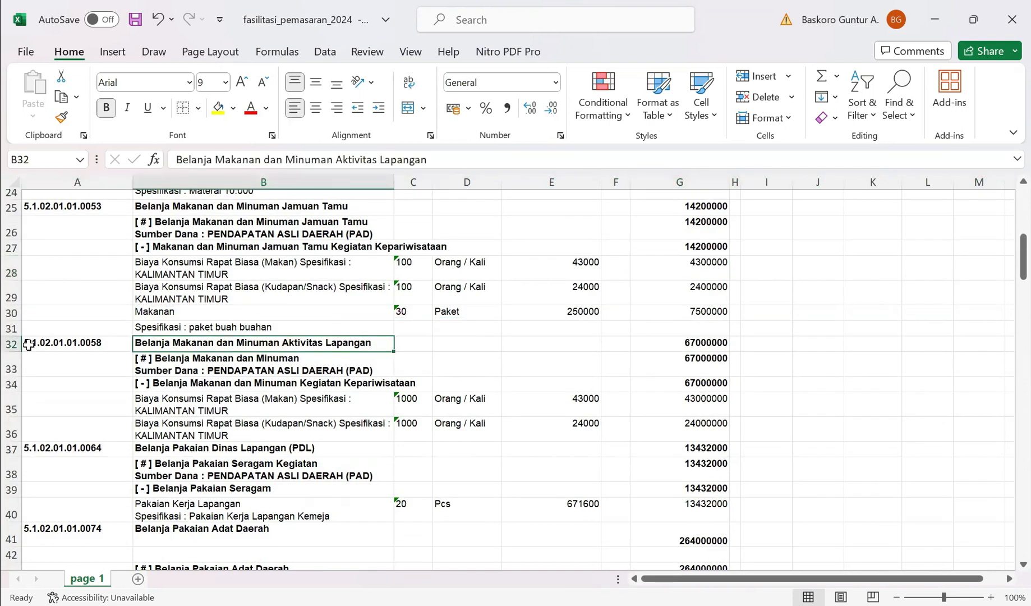
left_click(12, 343)
left_click(720, 400)
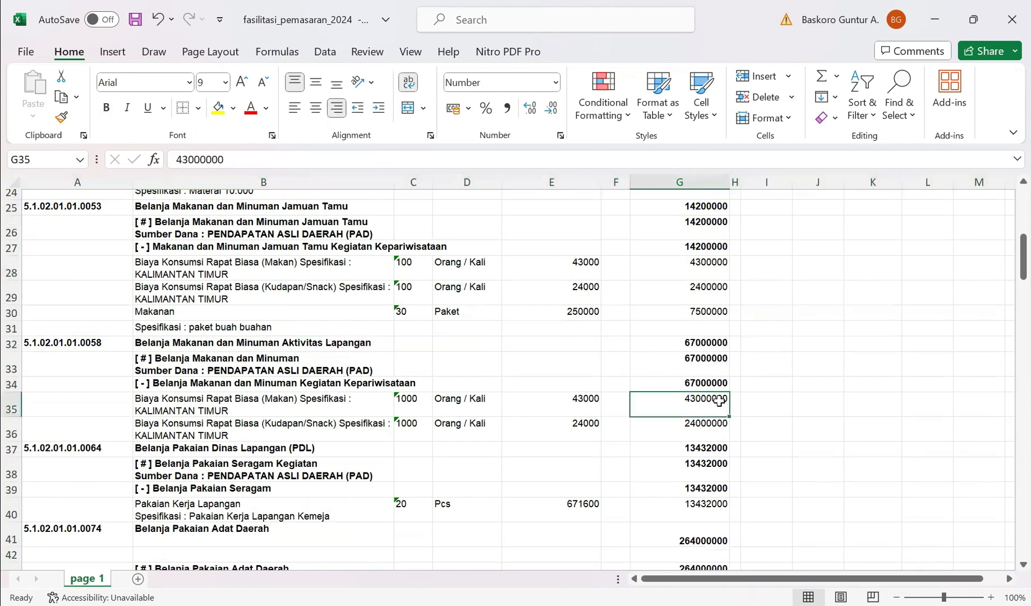
left_click(22, 408)
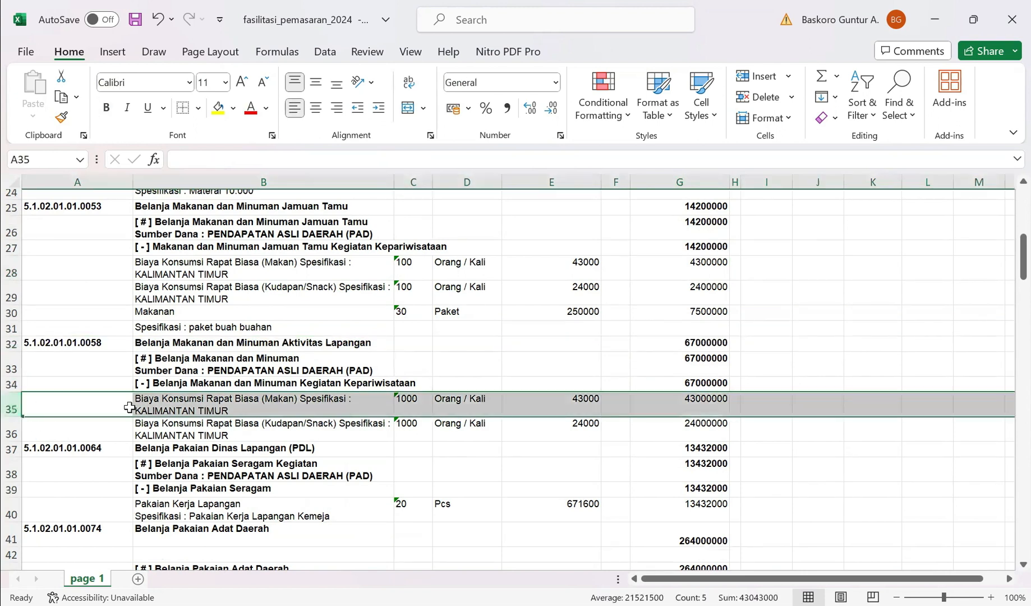
scroll(397, 507, "down", 3)
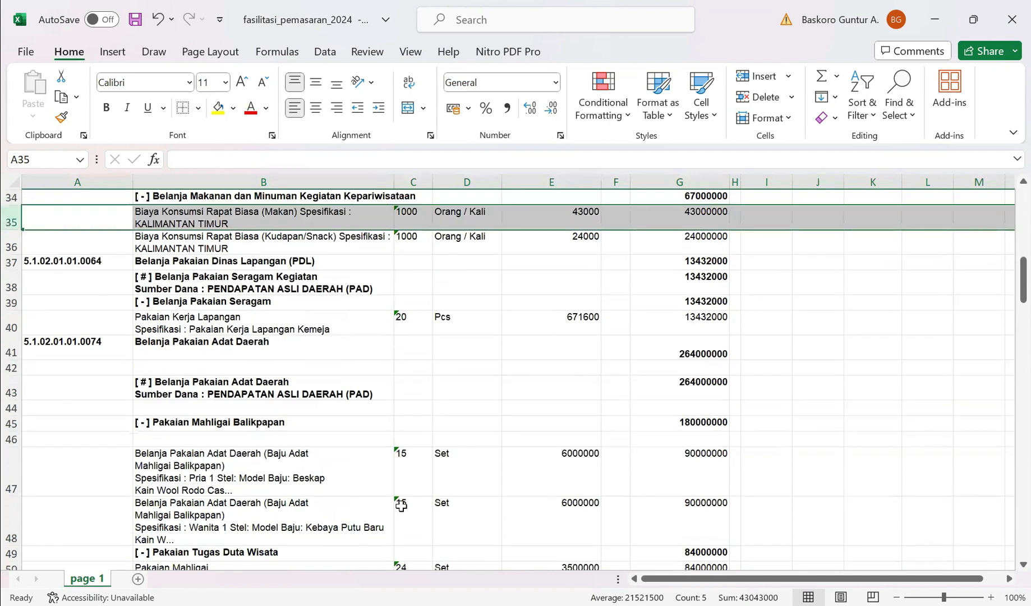
scroll(409, 509, "down", 3)
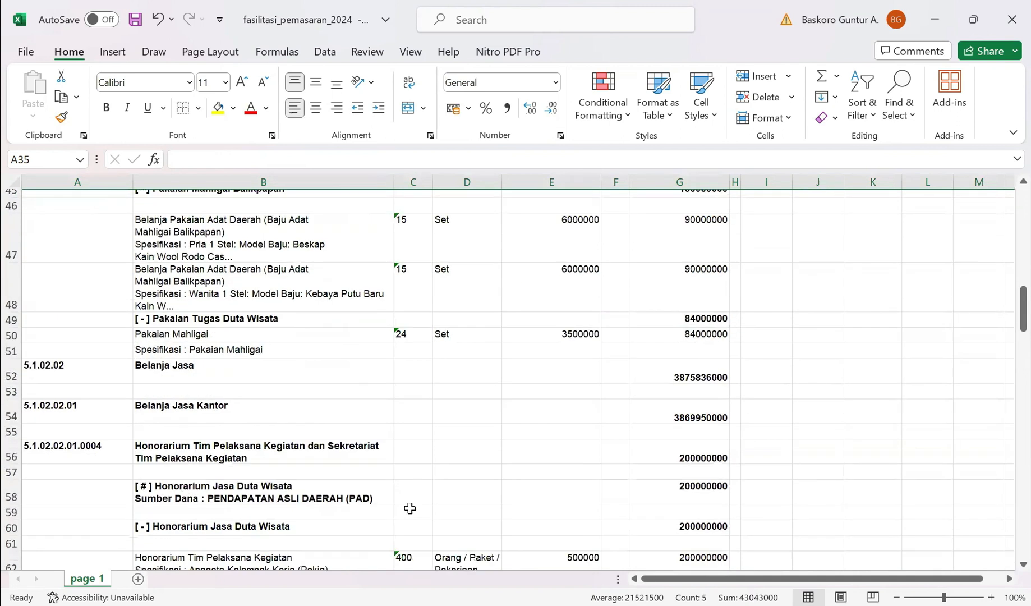
scroll(413, 506, "up", 7)
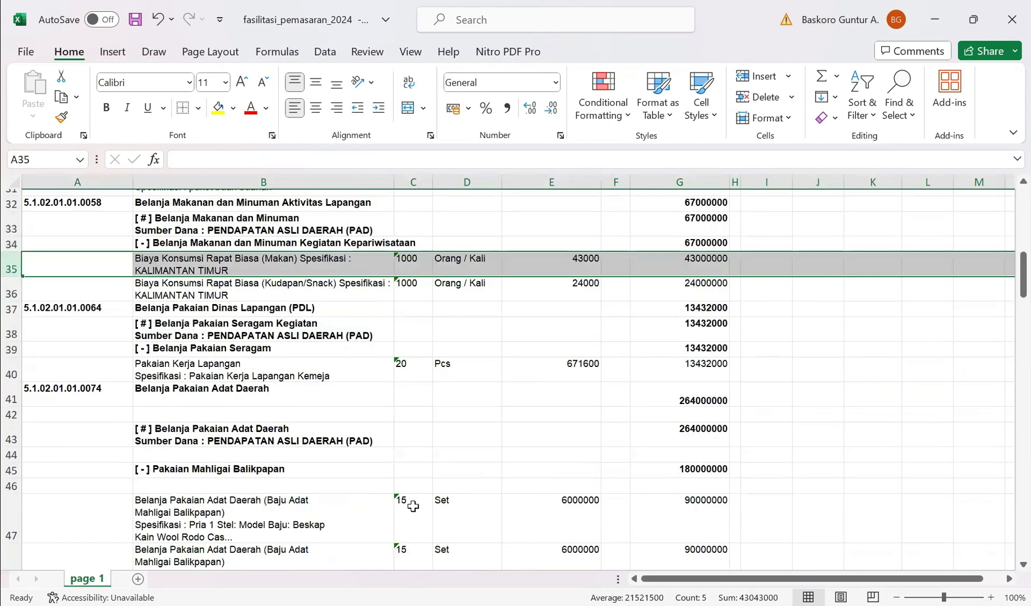
scroll(413, 505, "down", 15)
scroll(413, 504, "down", 15)
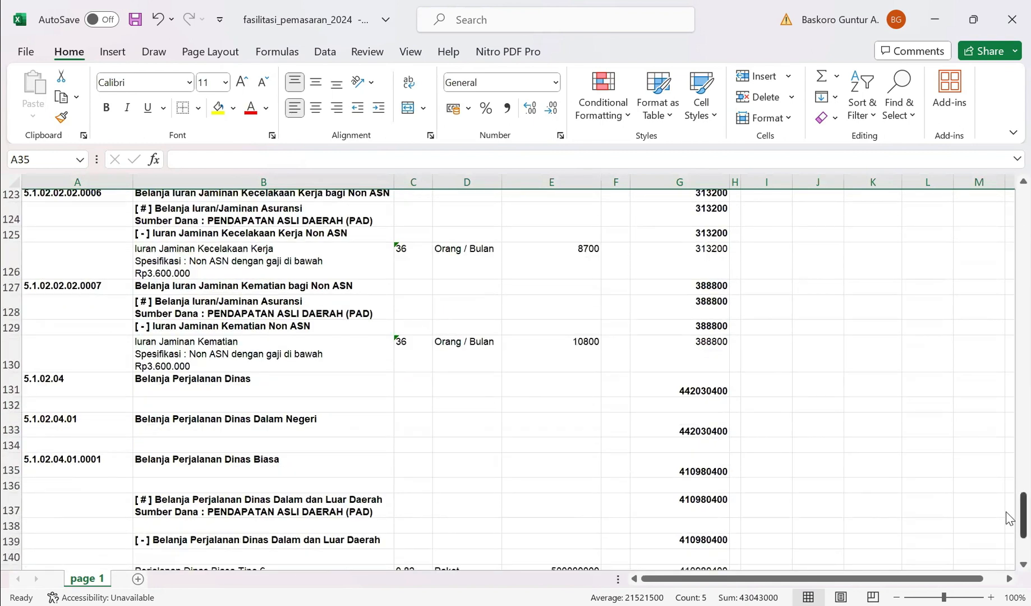
- Return to the empty rows above the data and save the fasilitasi_pemasaran_2024 workbook
left_click_drag(1023, 515, 1023, 208)
left_click(285, 385)
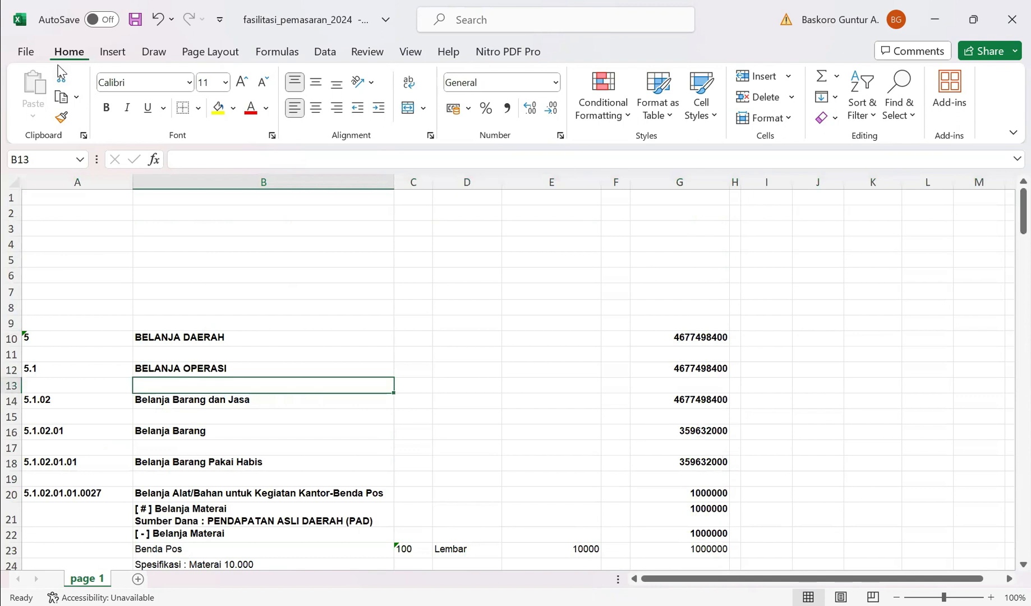
left_click(330, 260)
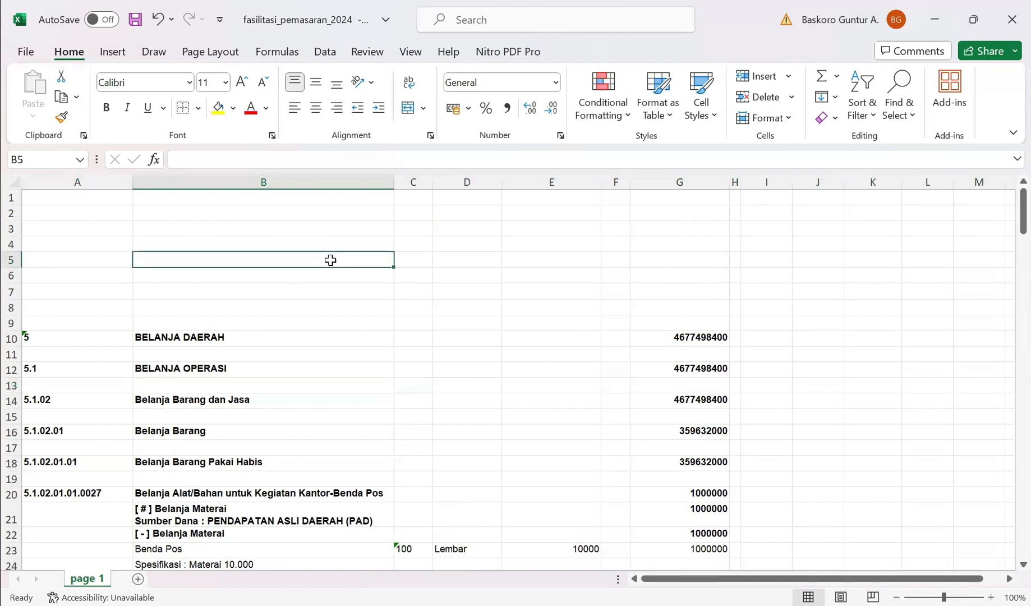
key("ctrl+s")
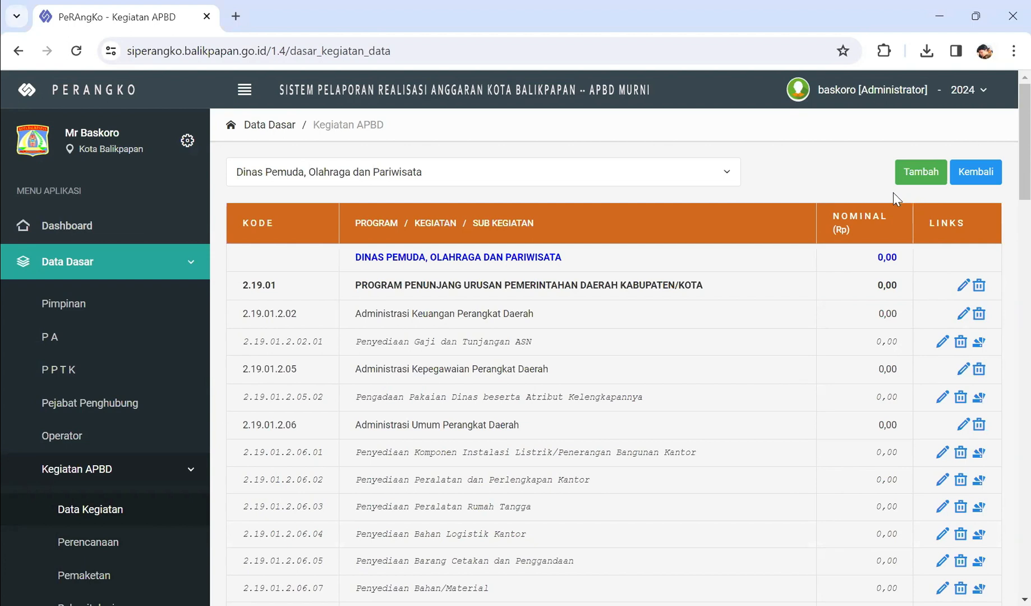
- Log out of PeRAngKo and log back in with the username and account password for 2024 Murni
left_click(893, 100)
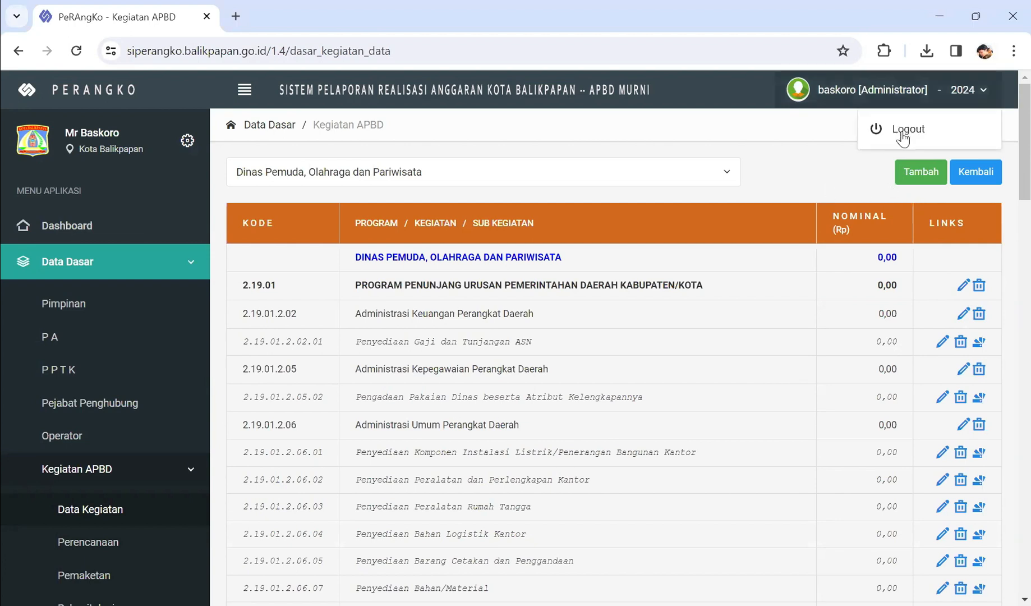
left_click(903, 135)
left_click(845, 287)
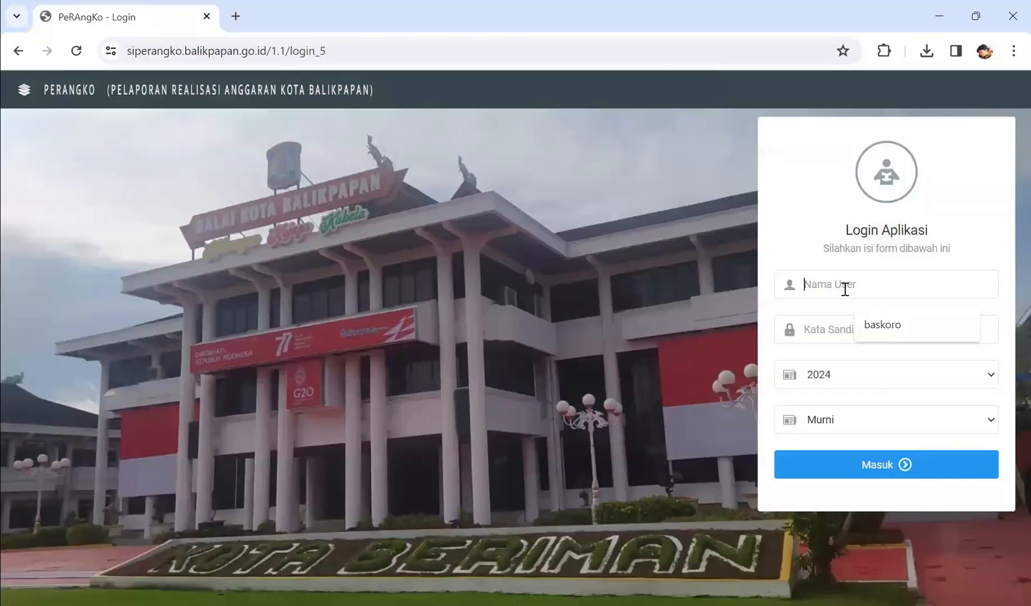
type("baskoro")
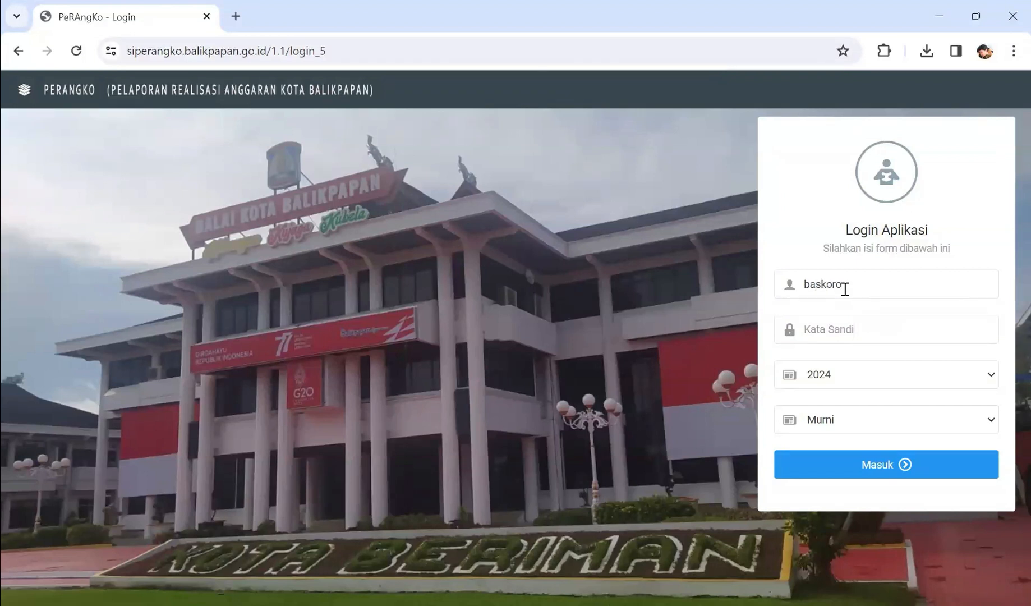
key("Tab")
type("******")
key("Return")
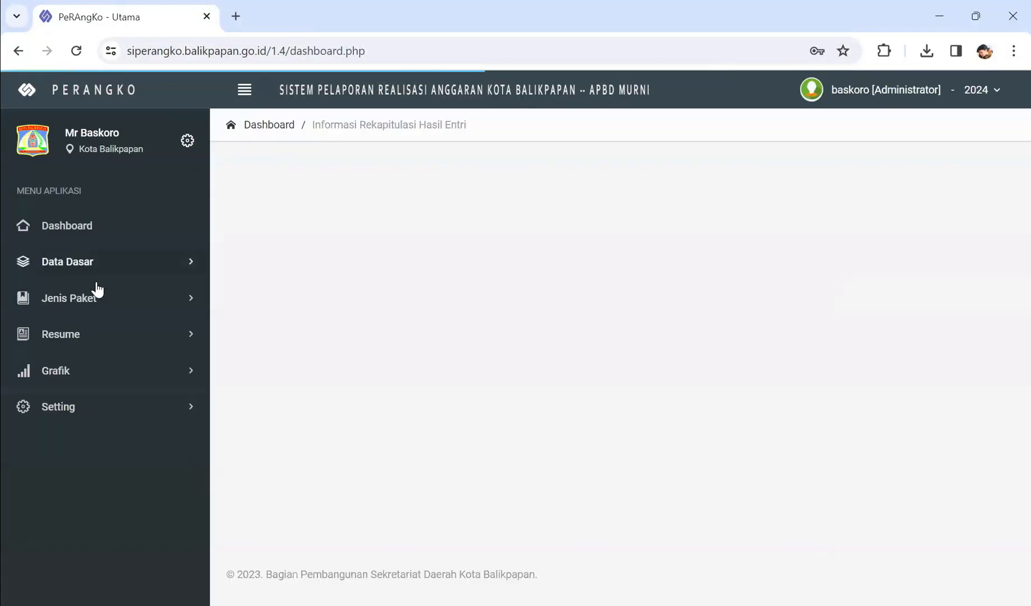
- Open the Data Kegiatan list under Kegiatan APBD and show the activities of Dinas Pemuda, Olahraga dan Pariwisata
left_click(96, 277)
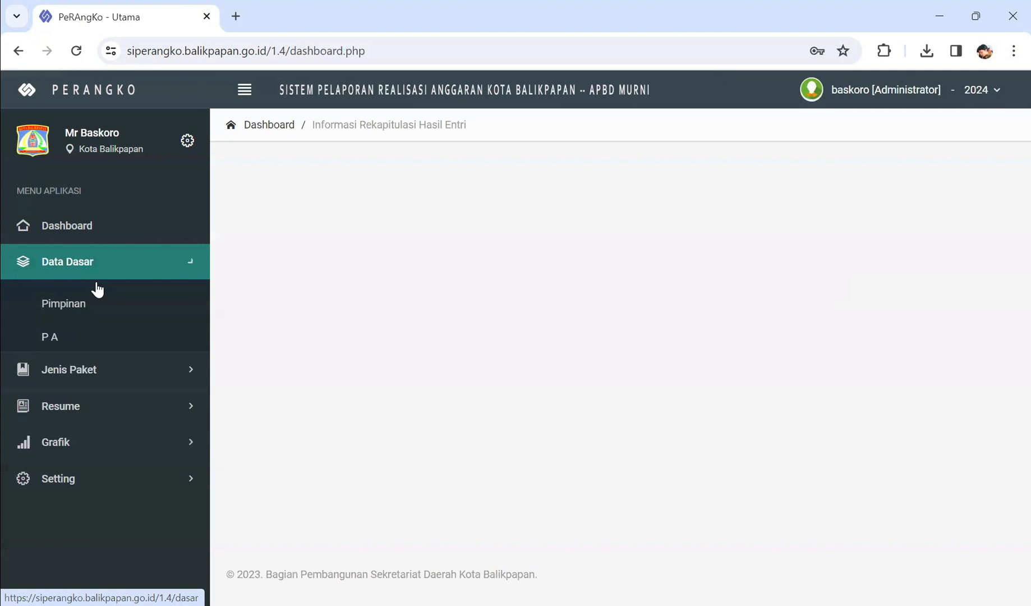
left_click(114, 519)
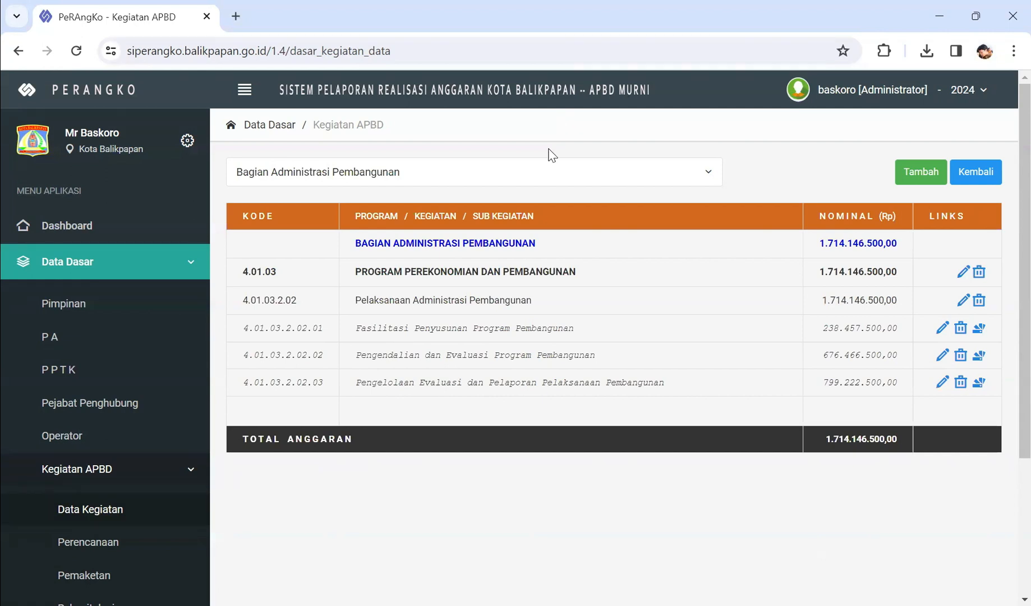
left_click(527, 181)
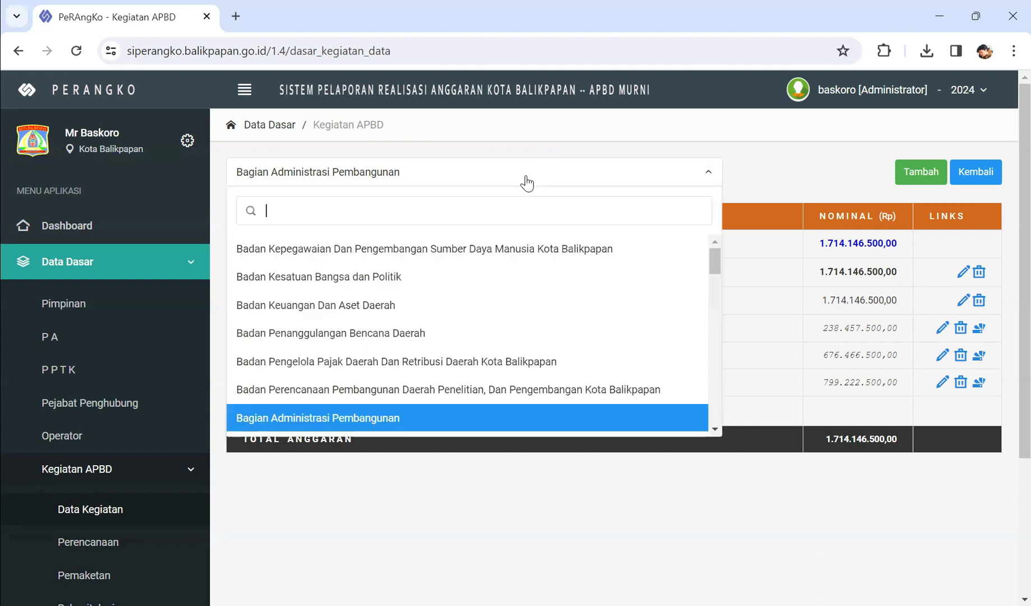
type("pemuda")
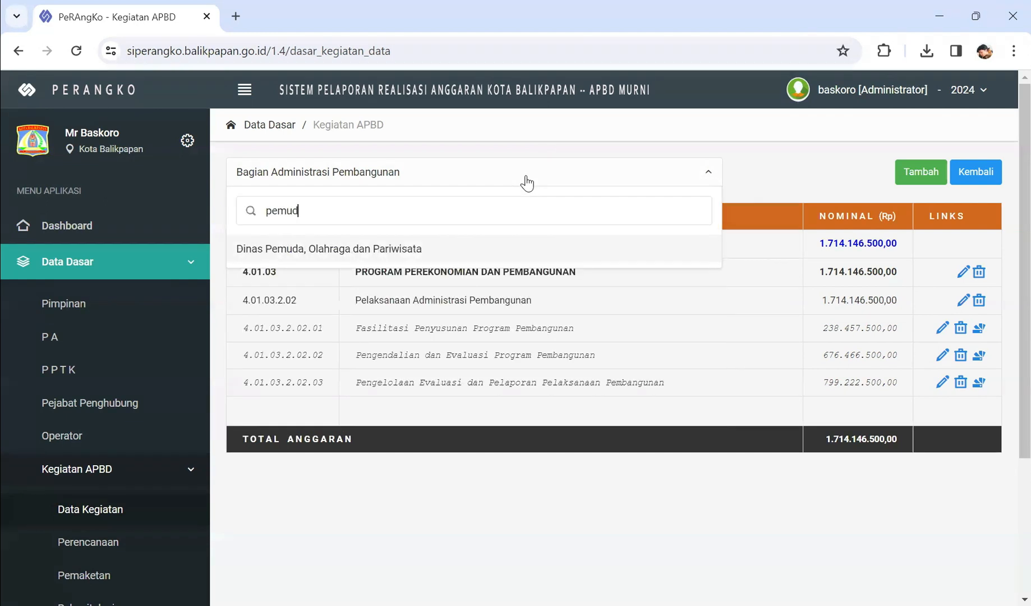
left_click(540, 262)
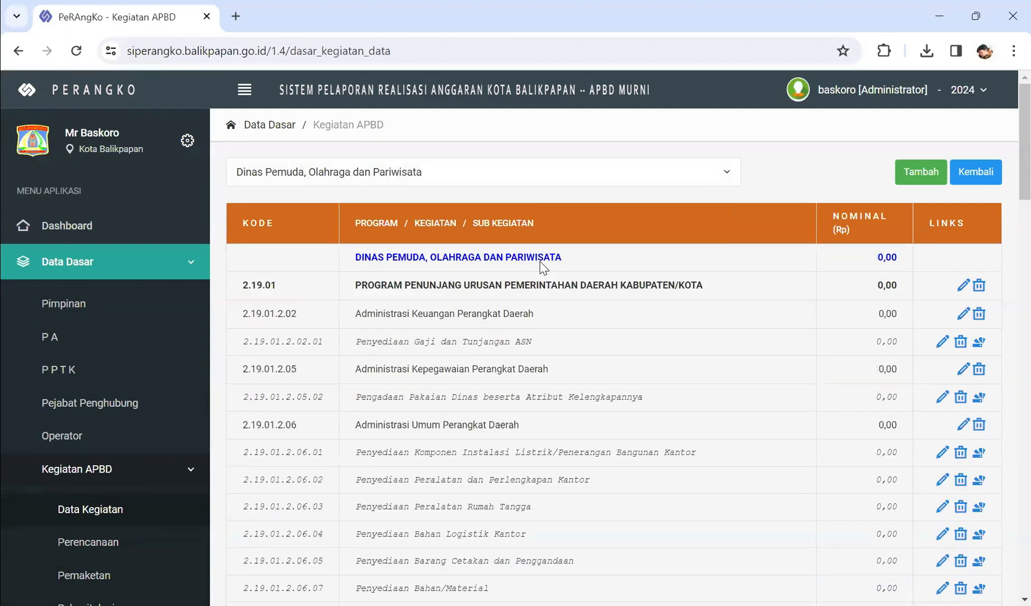
- Search the page for "fasilitasi" to locate the sub-activity Fasilitasi Kegiatan Pemasaran Pariwisata Baik Dalam dan Luar Negeri
key("ctrl+f")
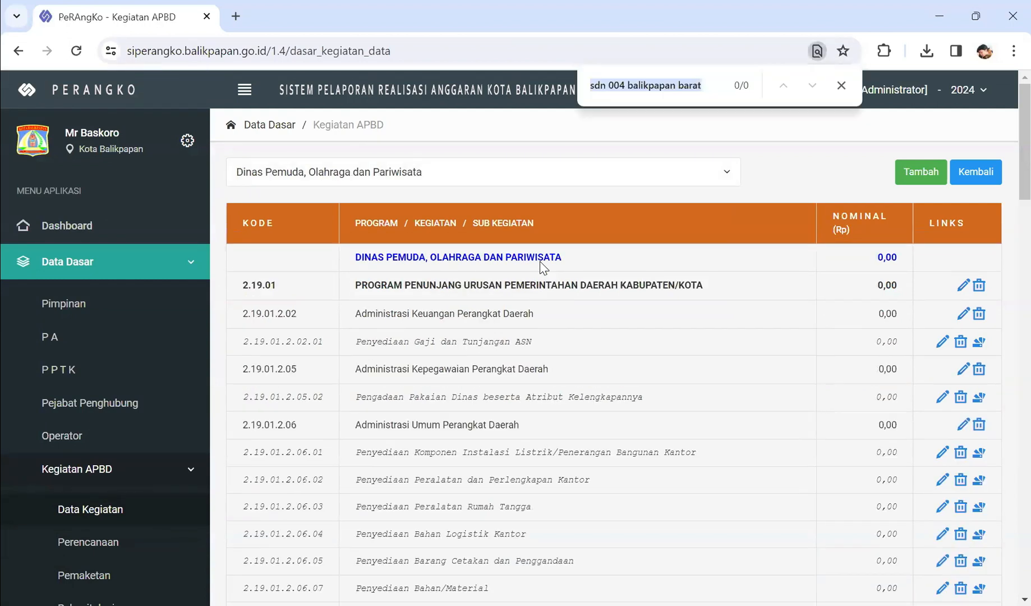
type("fasilitasi")
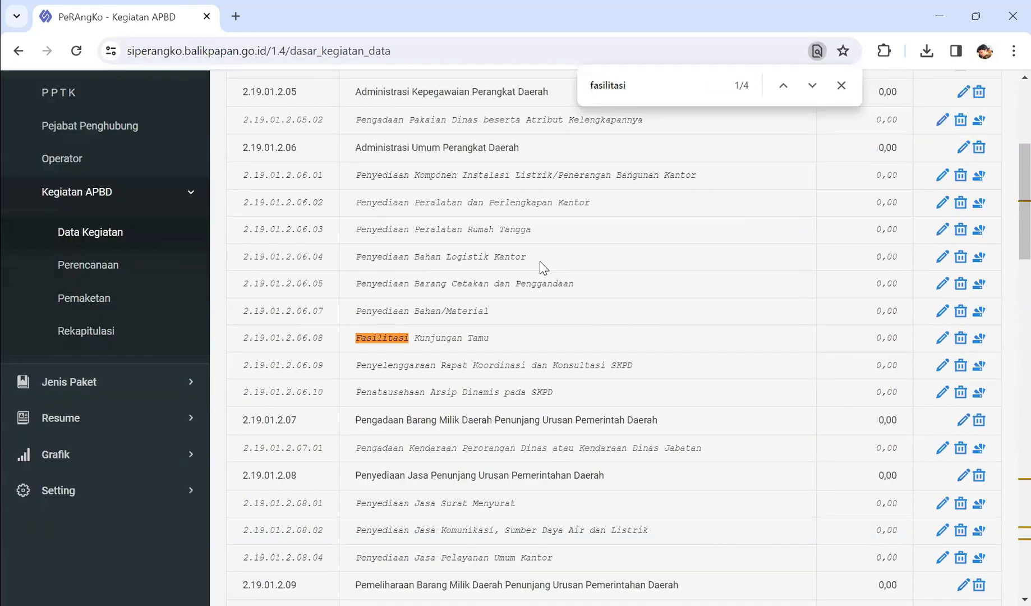
left_click(813, 86)
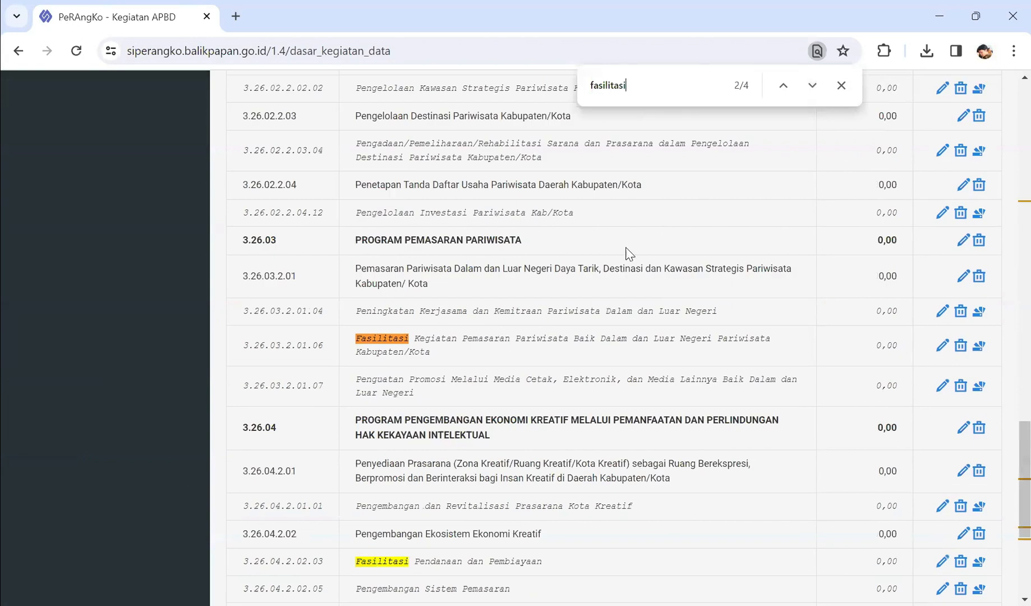
left_click_drag(382, 338, 495, 373)
left_click(512, 354)
left_click_drag(395, 340, 476, 359)
left_click(622, 350)
- Check the remaining "fasilitasi" matches and open the expenditure details of sub-activity 3.26.03.2.01.06
left_click(812, 87)
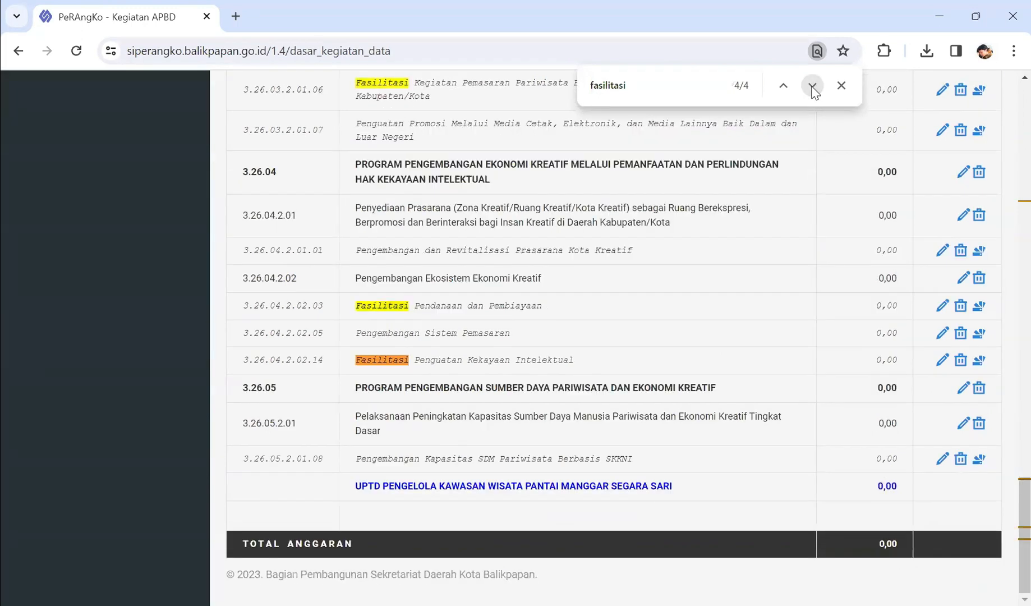
left_click(784, 85)
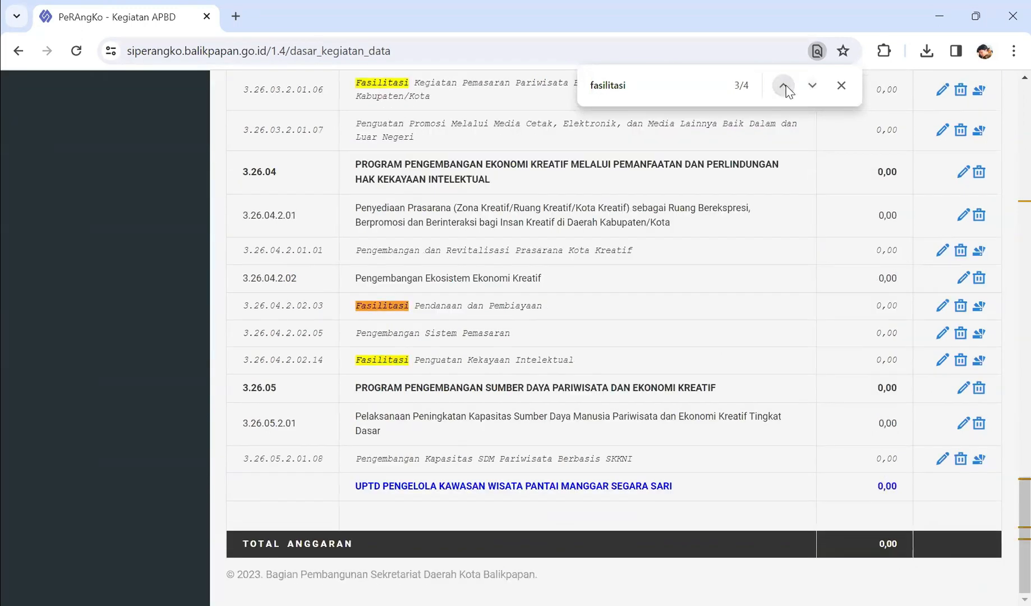
left_click(783, 85)
scroll(796, 160, "up", 5)
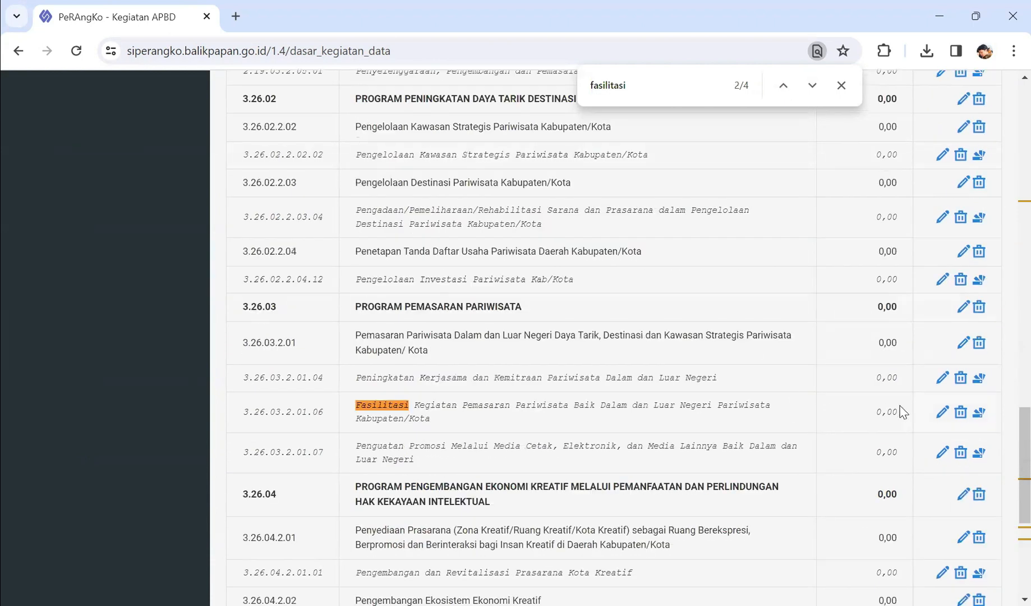
left_click(979, 415)
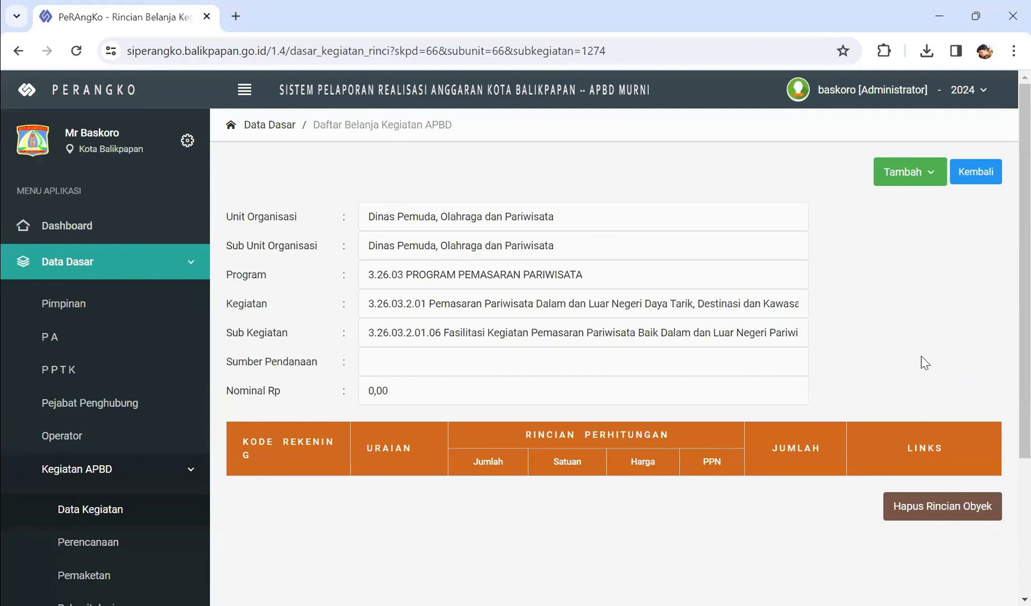
- Upload the fasilitasi_pemasaran_2024 Excel file from Downloads as SIPD data and accept replacing the sub-activity's existing data
left_click(929, 177)
left_click(875, 270)
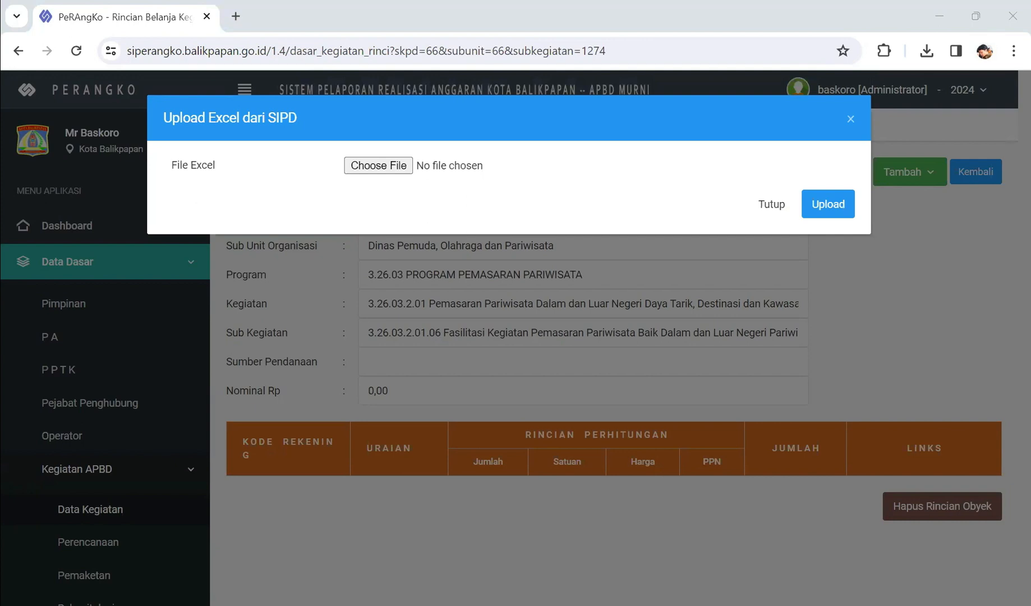
left_click(386, 170)
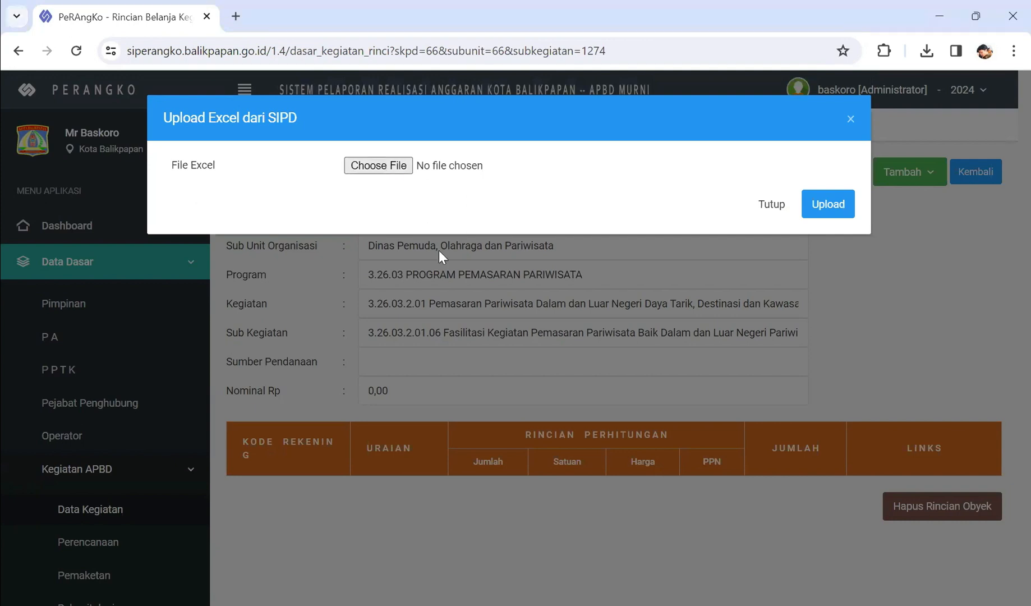
left_click(80, 180)
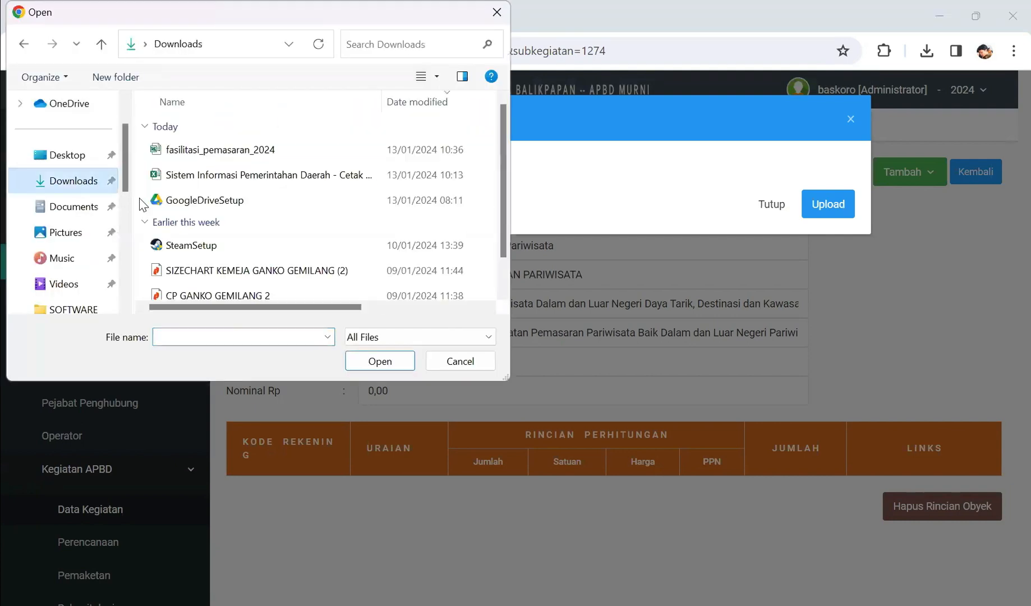
left_click(255, 149)
left_click(405, 365)
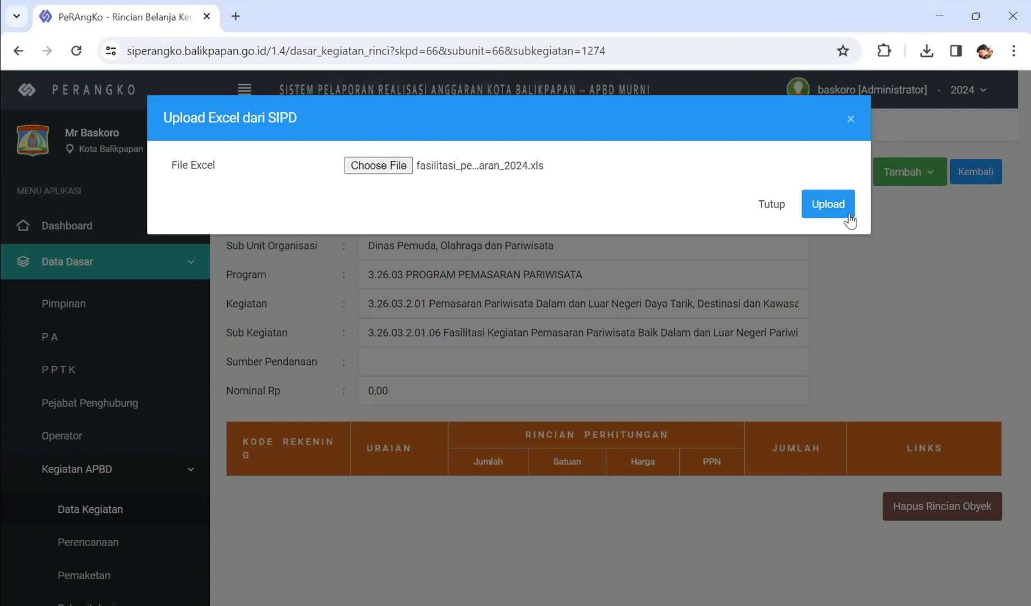
left_click(849, 216)
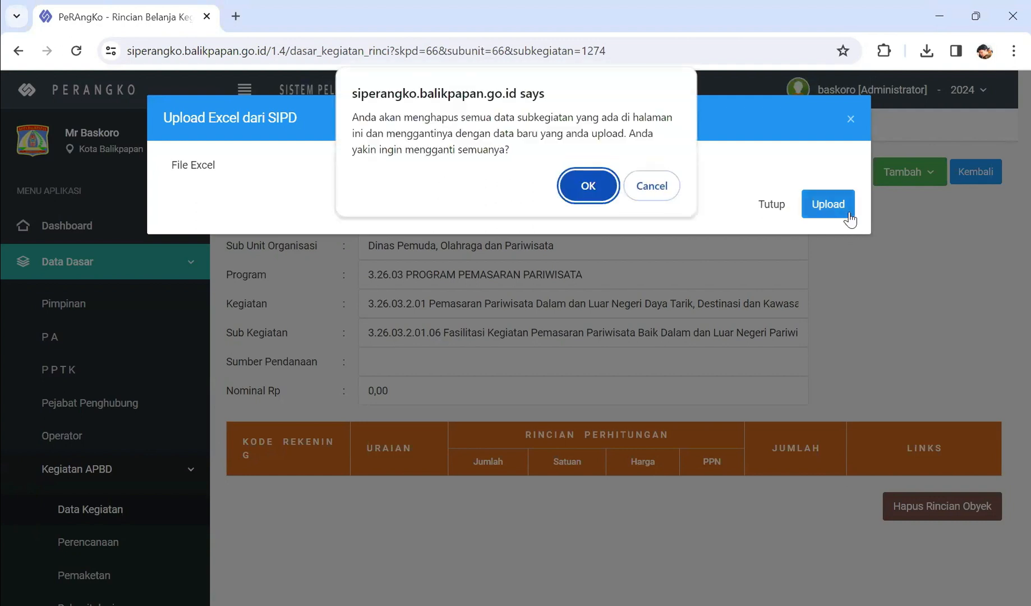
left_click(596, 193)
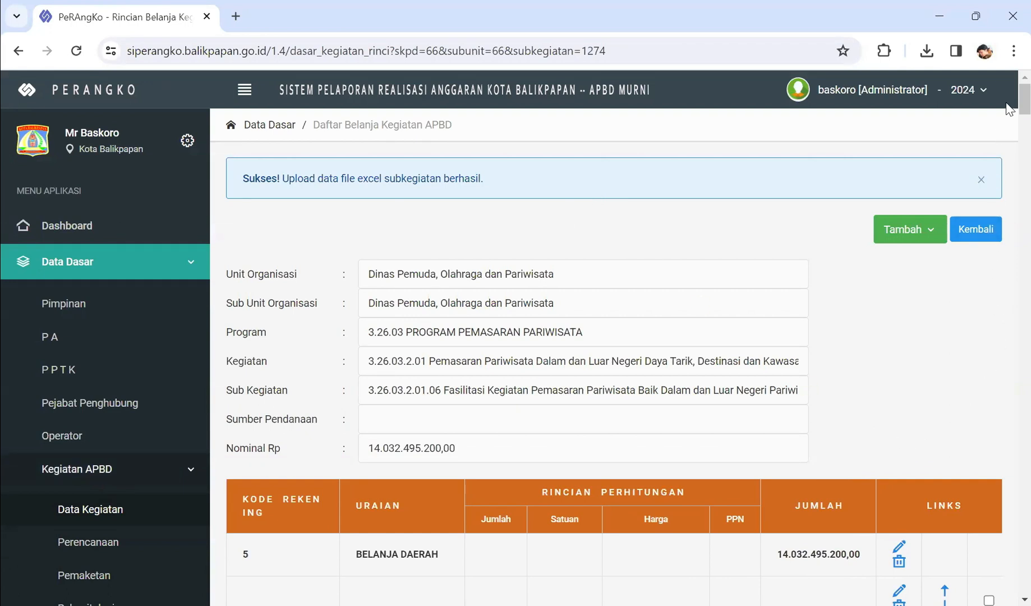
- Collapse the side menu and mark the empty rows beneath the headings from BELANJA DAERAH through Belanja Barang Pakai Habis
scroll(1008, 106, "down", 5)
left_click(245, 93)
scroll(786, 325, "down", 7)
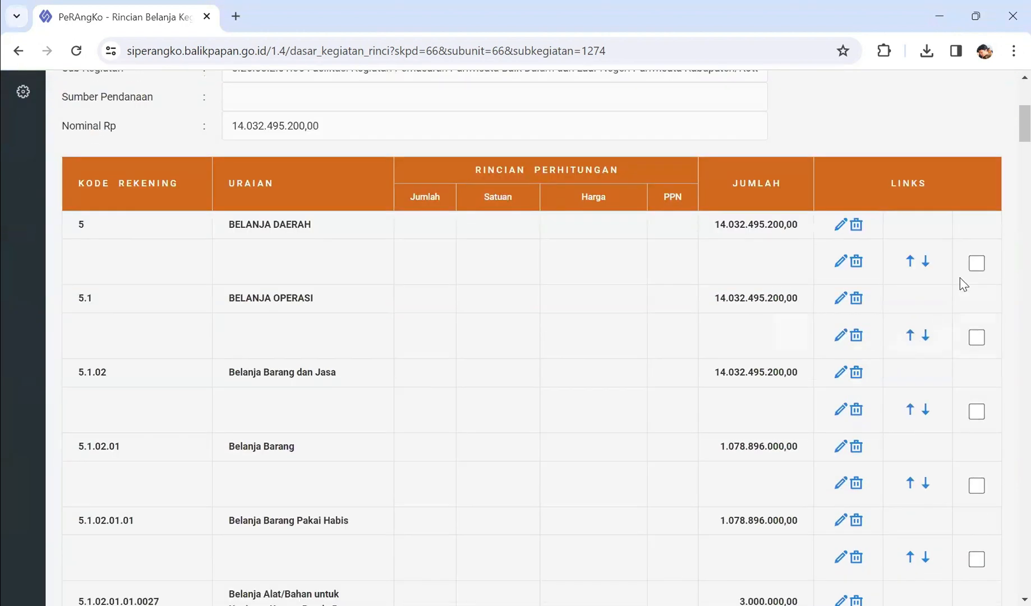
left_click(978, 266)
left_click(979, 339)
left_click(978, 413)
scroll(979, 417, "down", 1)
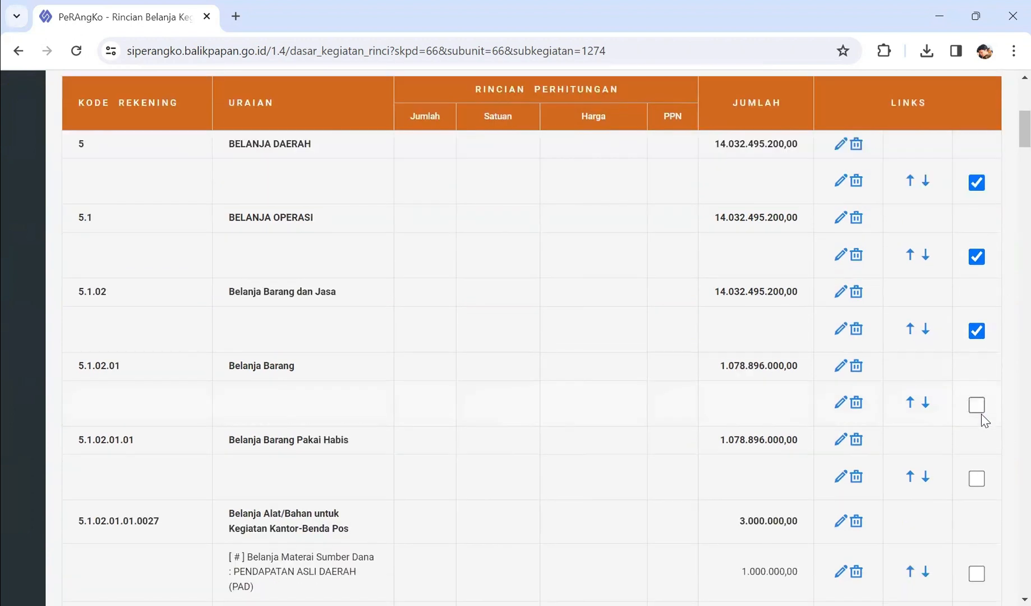
left_click(978, 404)
left_click(978, 480)
- Mark the empty rows in the Belanja Pakaian Adat Daerah section
scroll(972, 277, "down", 4)
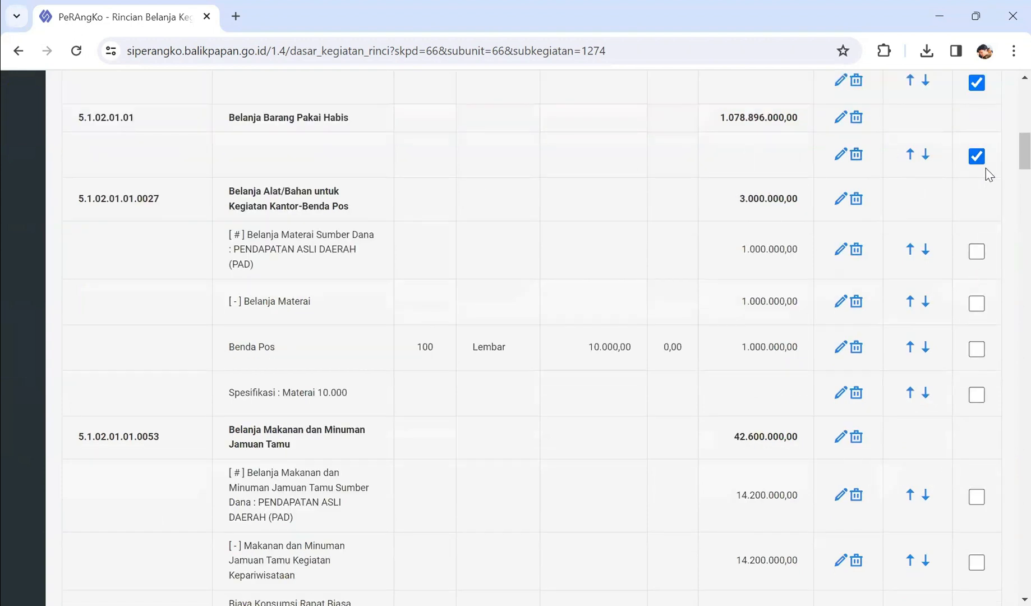
scroll(974, 361, "down", 1)
scroll(974, 362, "down", 1)
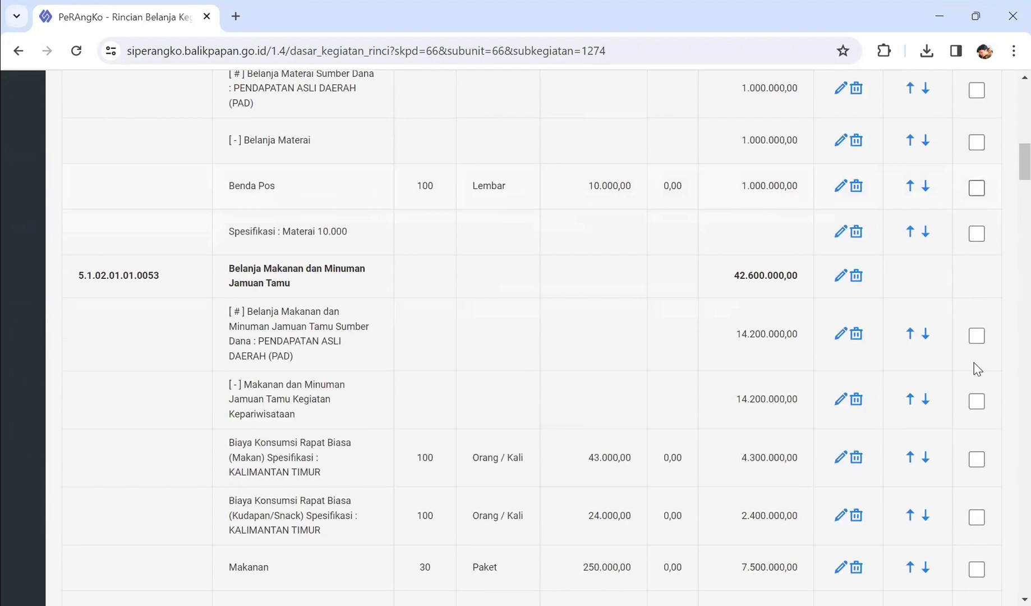
scroll(617, 454, "down", 6)
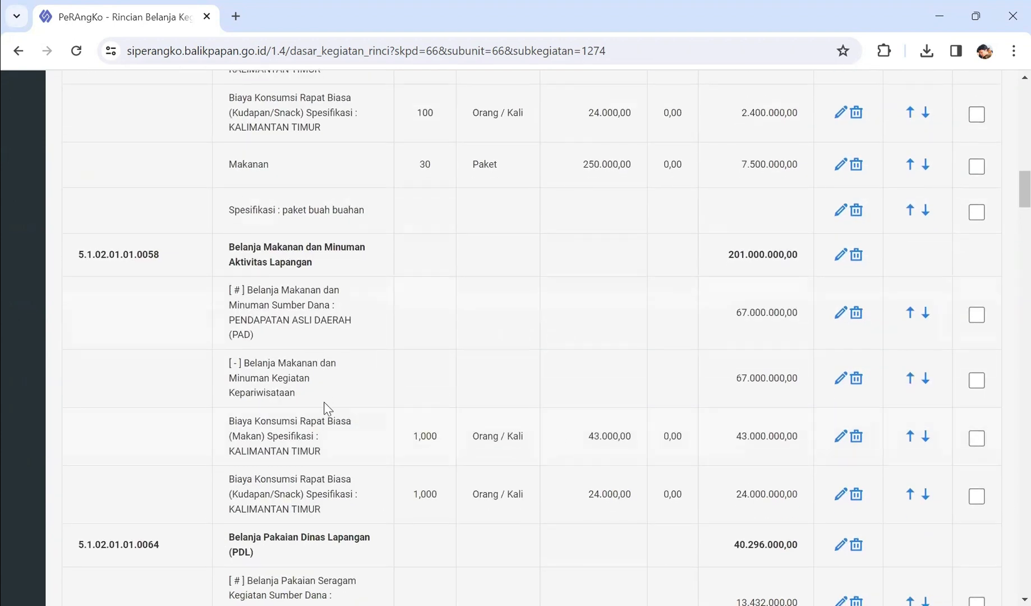
scroll(326, 415, "down", 6)
left_click(975, 393)
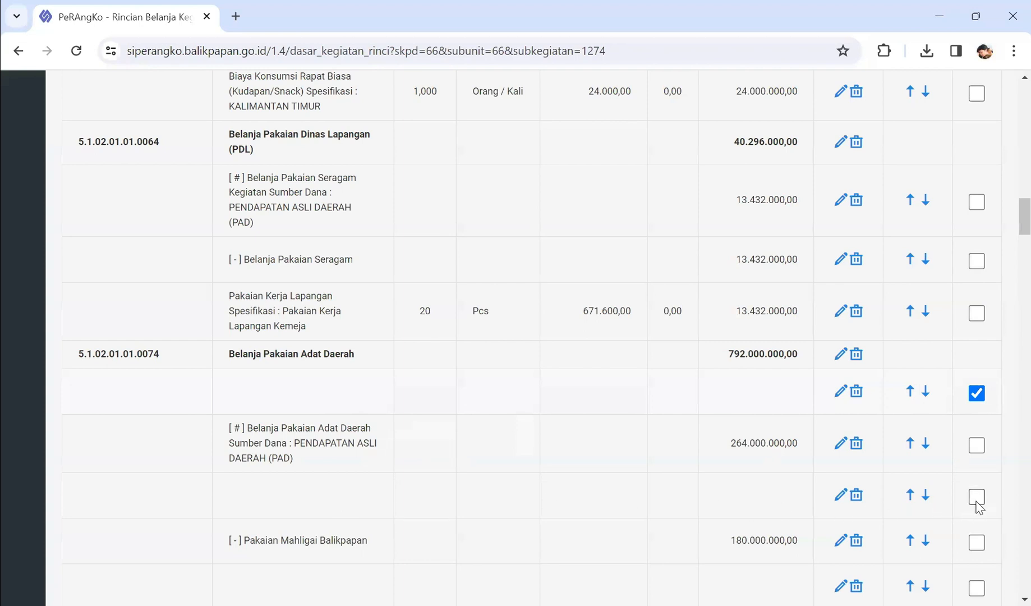
scroll(391, 423, "down", 3)
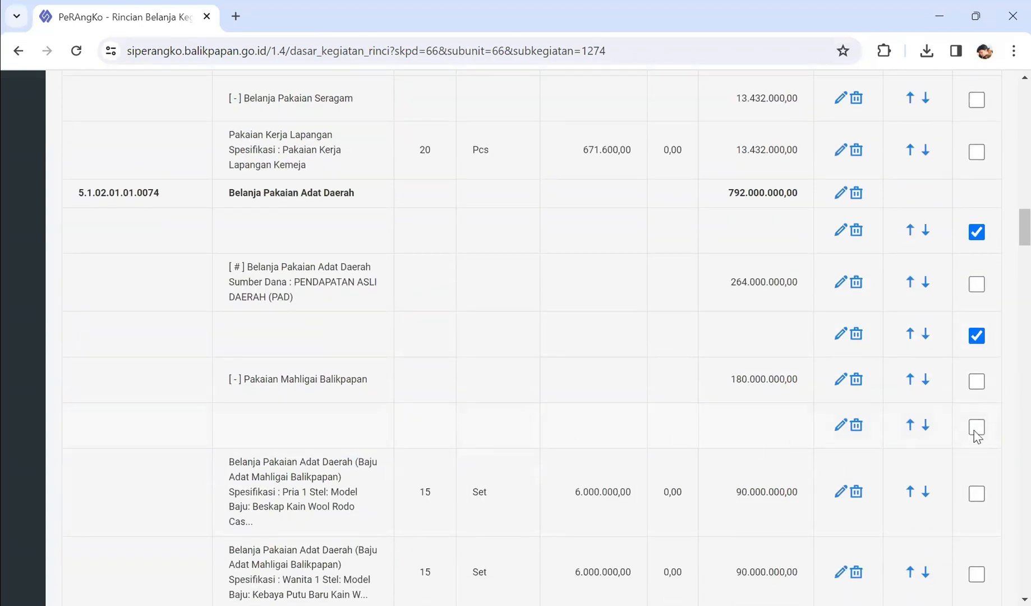
scroll(977, 436, "down", 7)
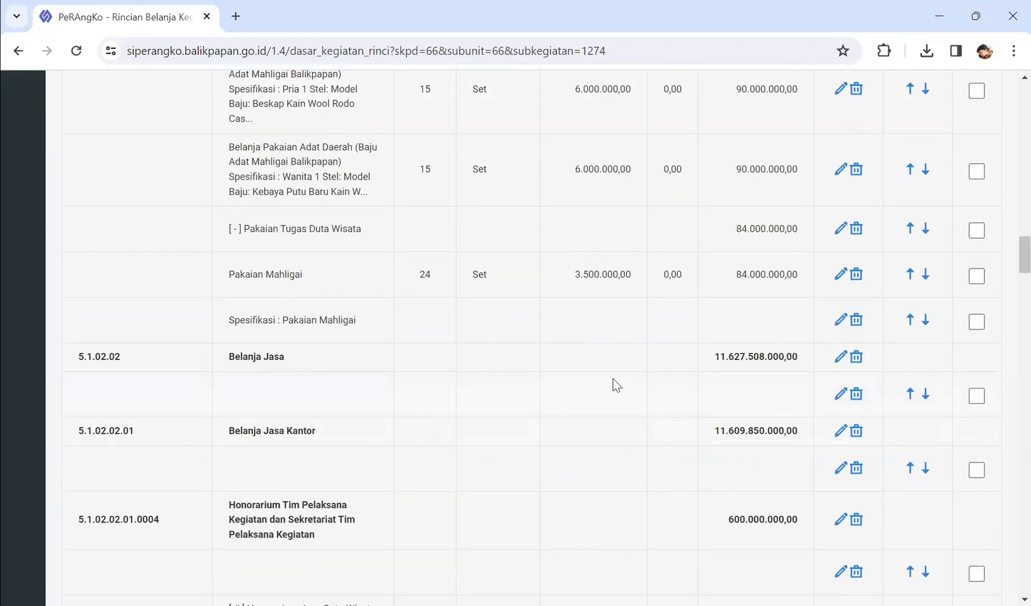
- Mark the empty rows under Belanja Jasa, Belanja Jasa Kantor and throughout the Honorarium Tim Pelaksana Kegiatan section
left_click(977, 397)
left_click(977, 470)
scroll(981, 449, "down", 6)
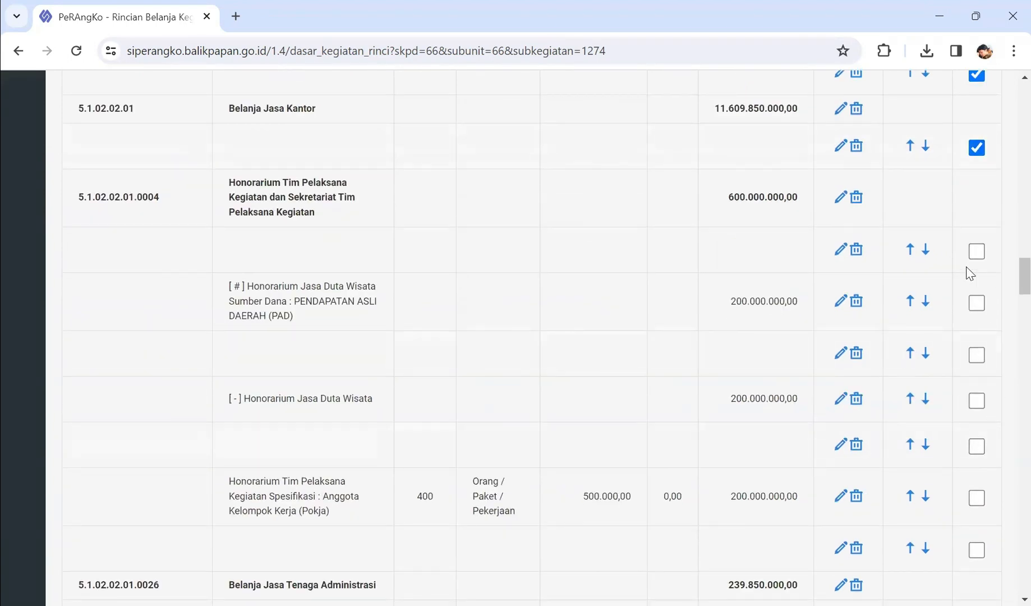
left_click(977, 251)
left_click(977, 355)
left_click(977, 446)
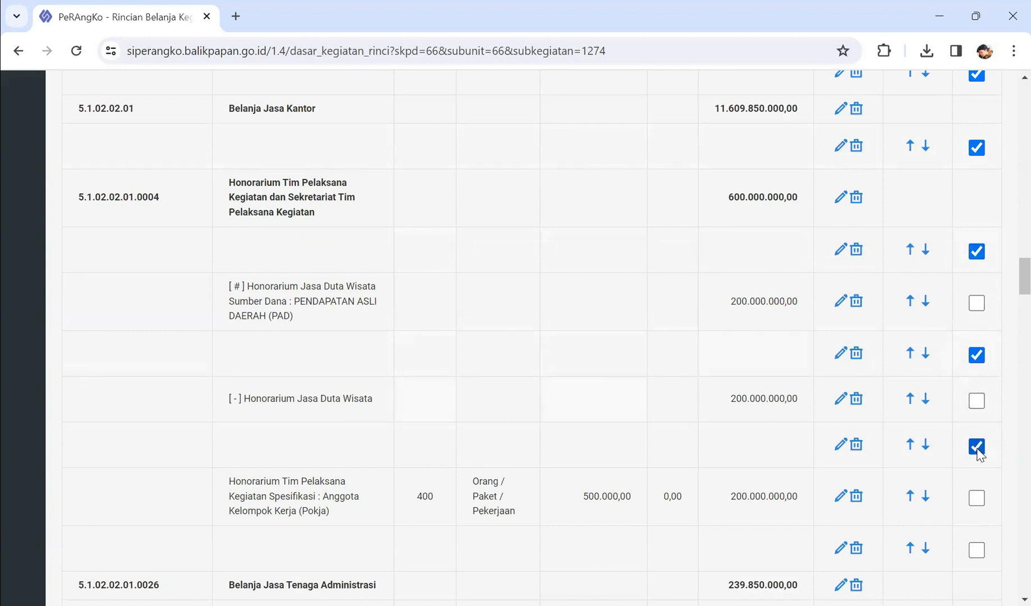
scroll(977, 449, "down", 6)
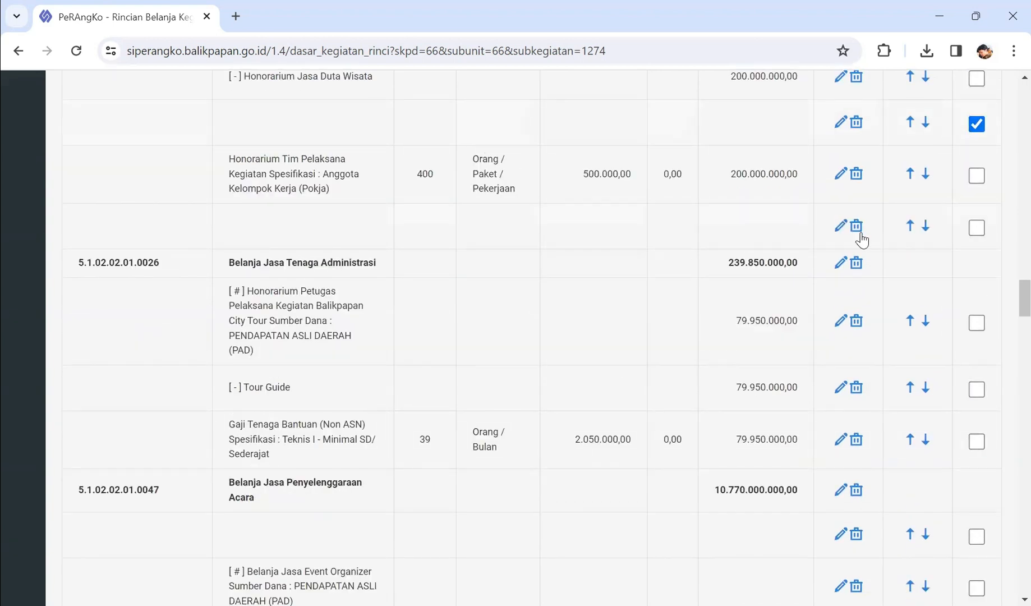
left_click(977, 227)
- Mark the rows without description under Belanja Jasa Penyelenggaraan Acara, Belanja Jasa Event Organizer and in the Balikpapan Carnaval Fest section
scroll(455, 347, "down", 3)
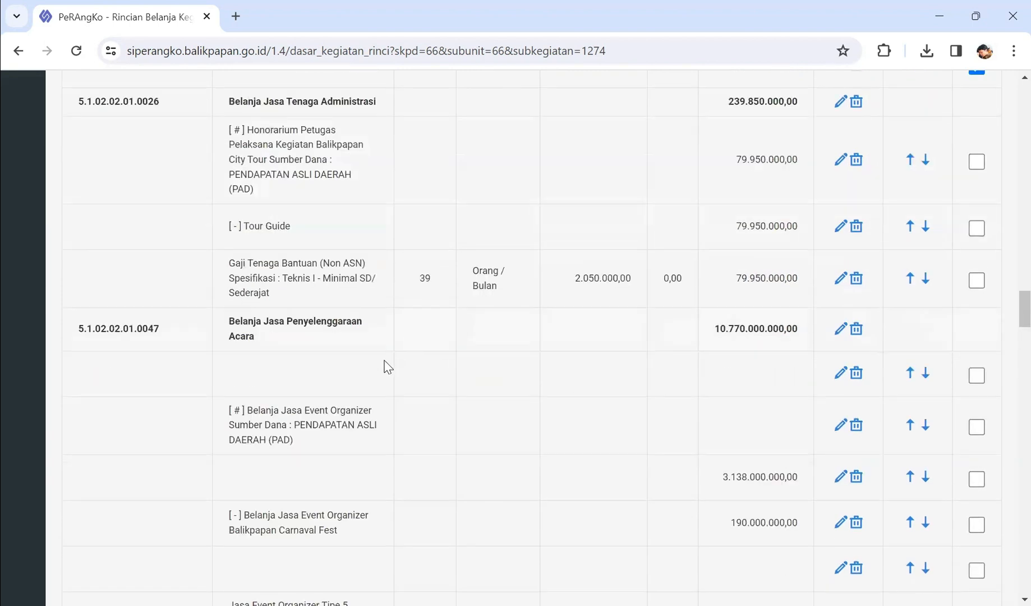
left_click(976, 375)
left_click(976, 478)
scroll(704, 443, "down", 3)
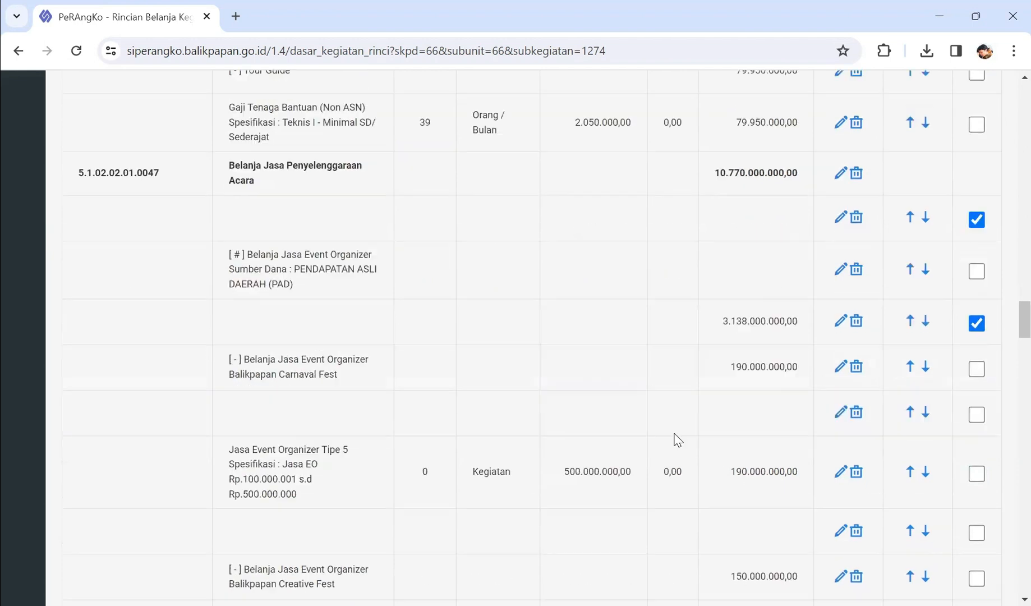
left_click(977, 409)
left_click(976, 528)
- Mark the empty rows in the Balikpapan Creative Fest and Balikpapan Fest sections and the one directly beneath City Tour APEKSI
scroll(882, 362, "down", 7)
scroll(881, 362, "down", 2)
scroll(877, 354, "up", 3)
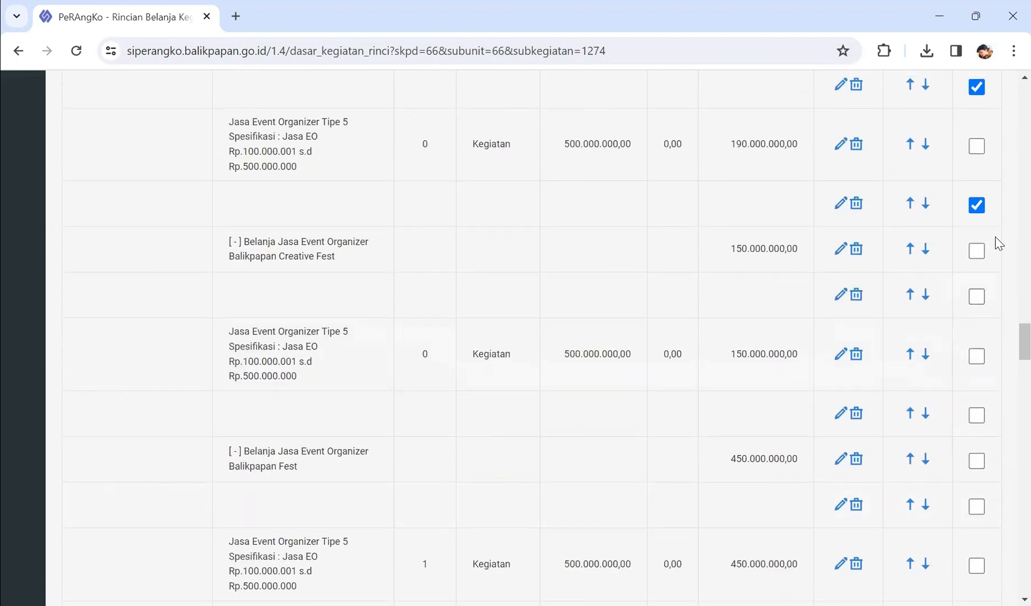
left_click(976, 297)
left_click(977, 416)
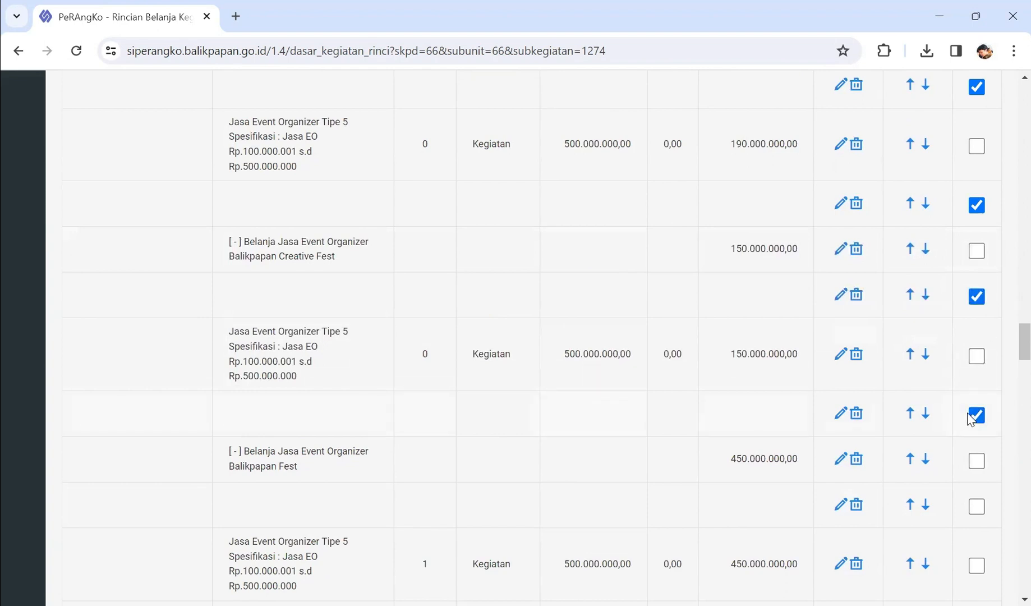
scroll(980, 415, "down", 3)
left_click(976, 346)
left_click(977, 463)
left_click(976, 555)
- Mark the remaining empty City Tour APEKSI row and the empty rows in the Festival Film Balikpapan and Insight Fest sections
scroll(975, 550, "down", 4)
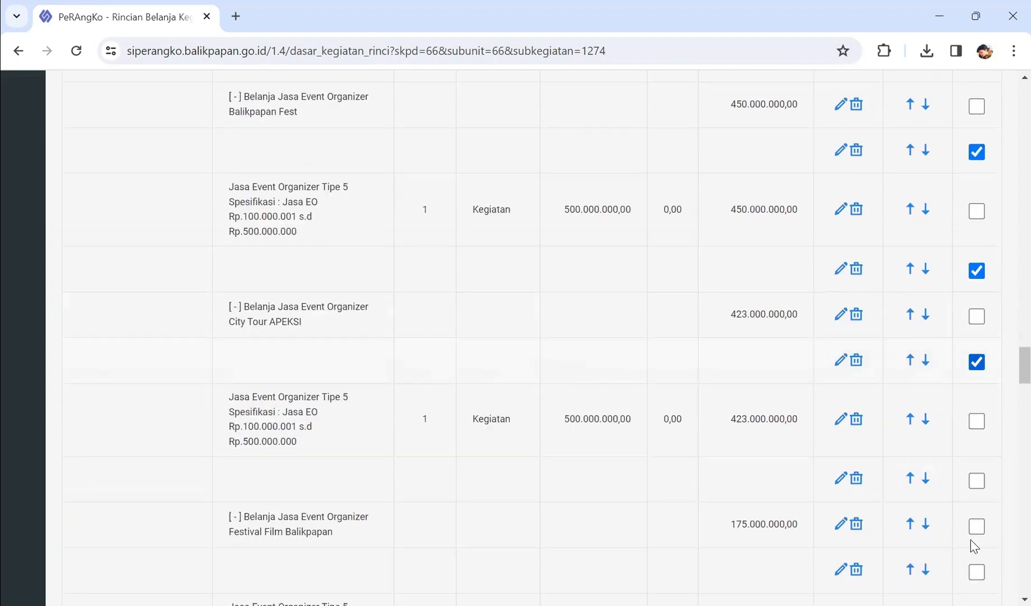
left_click(977, 432)
left_click(977, 524)
scroll(977, 528, "down", 5)
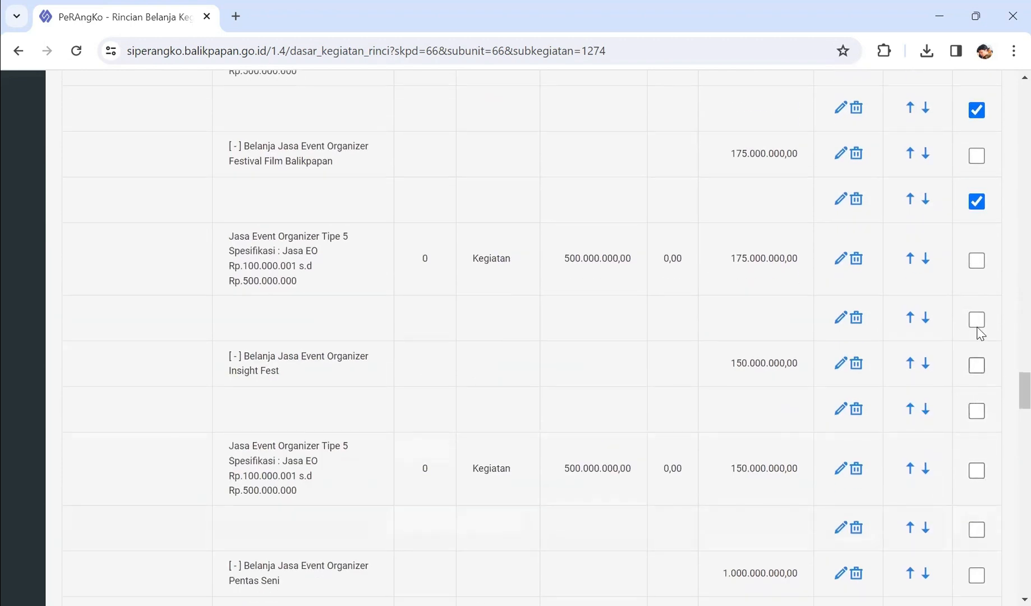
left_click(977, 320)
left_click(977, 411)
left_click(977, 529)
- Mark the empty rows in the Pentas Seni, Wisata Bahari and Belanja Sewa Stand dan Dekorasi Pameran Pariwisata sections
scroll(979, 530, "down", 5)
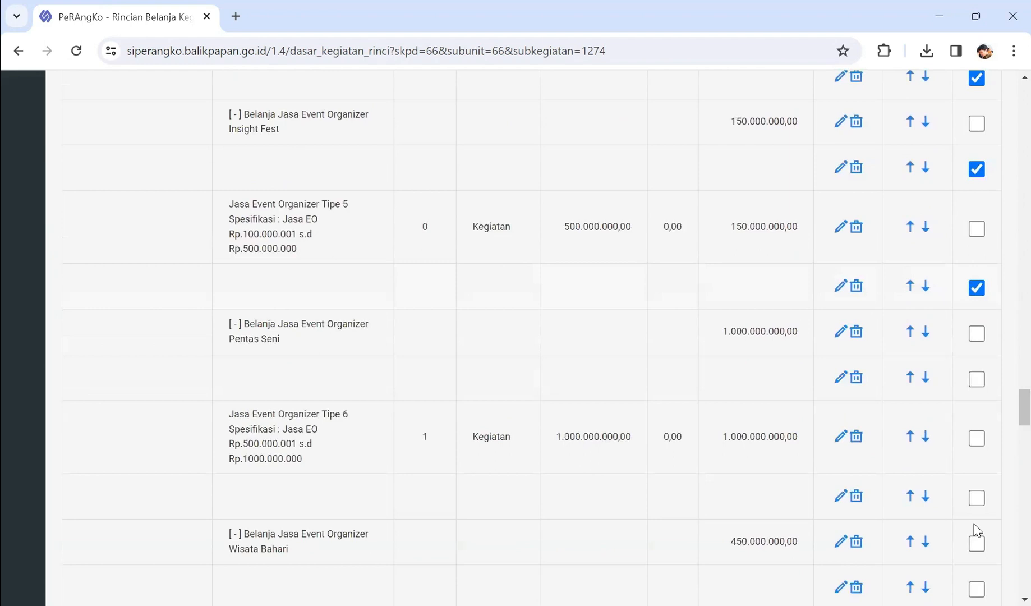
left_click(977, 298)
left_click(978, 420)
left_click(978, 510)
scroll(938, 399, "down", 3)
scroll(937, 396, "down", 1)
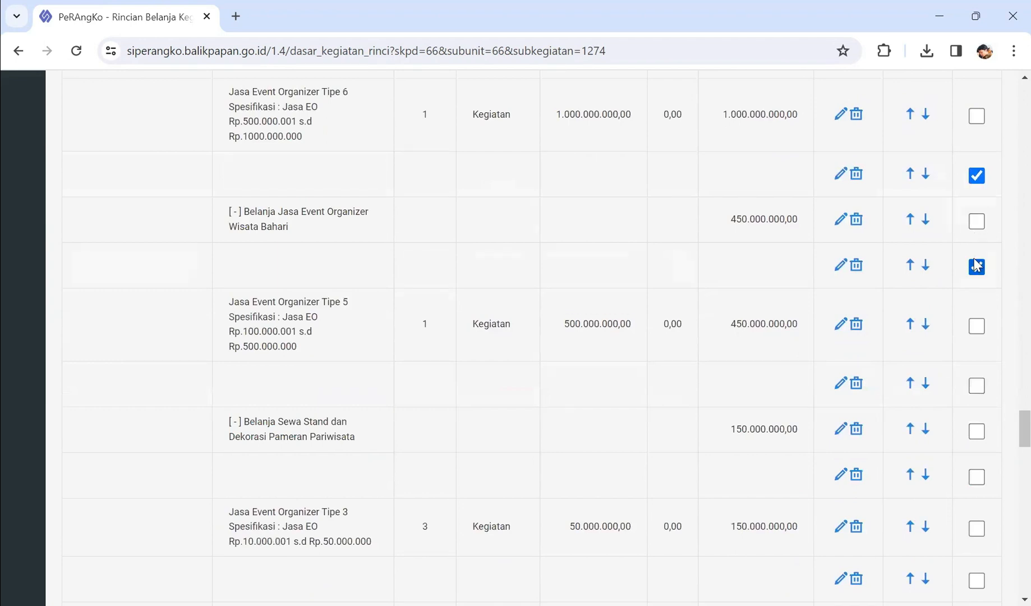
left_click(976, 387)
left_click(977, 478)
scroll(962, 495, "down", 4)
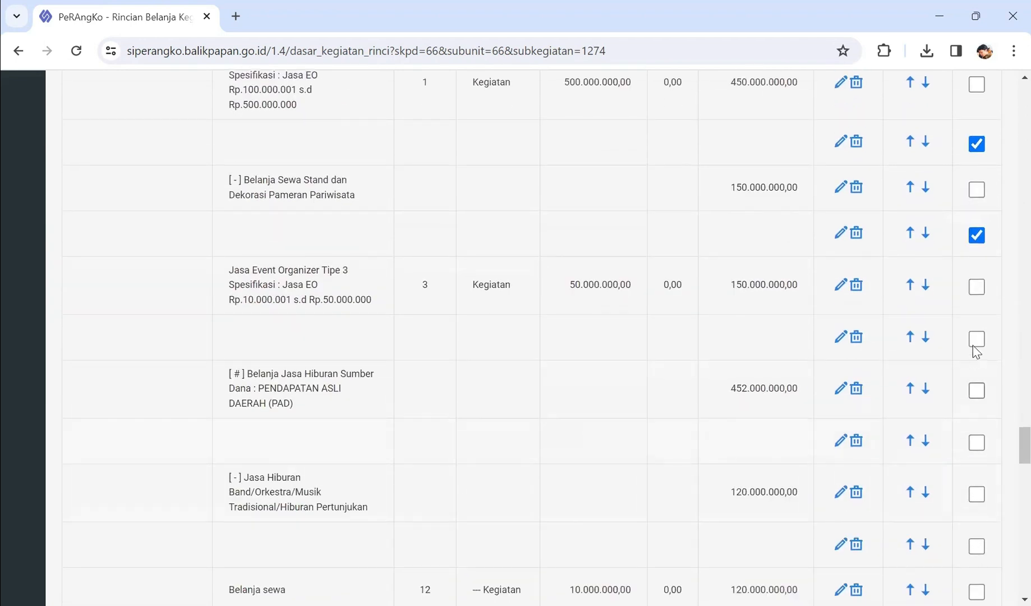
left_click(977, 340)
- Mark the empty rows throughout the Belanja Jasa Hiburan section, including its band and dance performance subsections
left_click(977, 443)
scroll(979, 466, "down", 1)
scroll(979, 467, "down", 3)
left_click(976, 303)
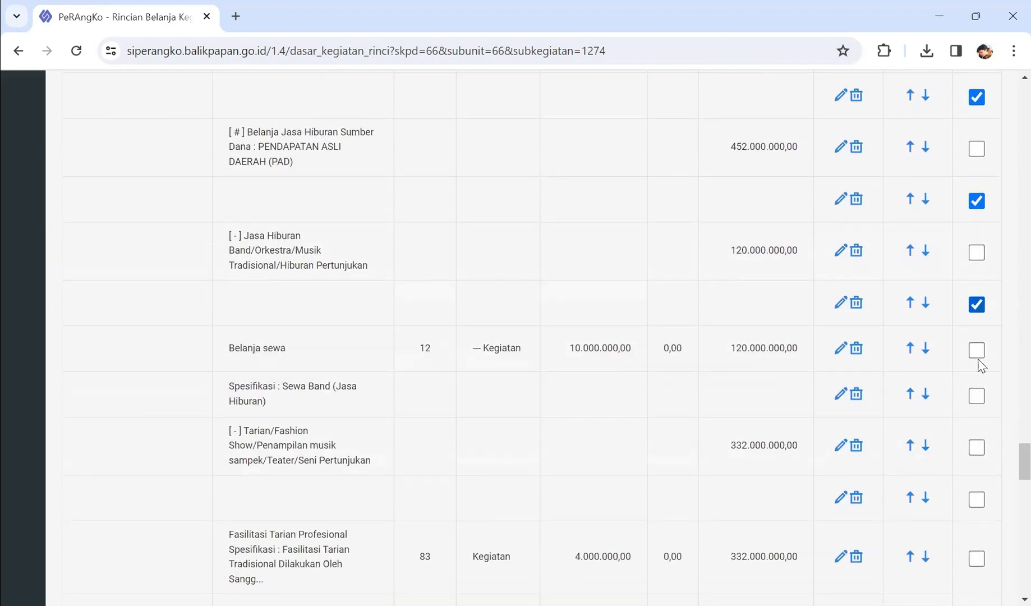
left_click(983, 397)
left_click(976, 499)
scroll(969, 481, "down", 5)
left_click(976, 296)
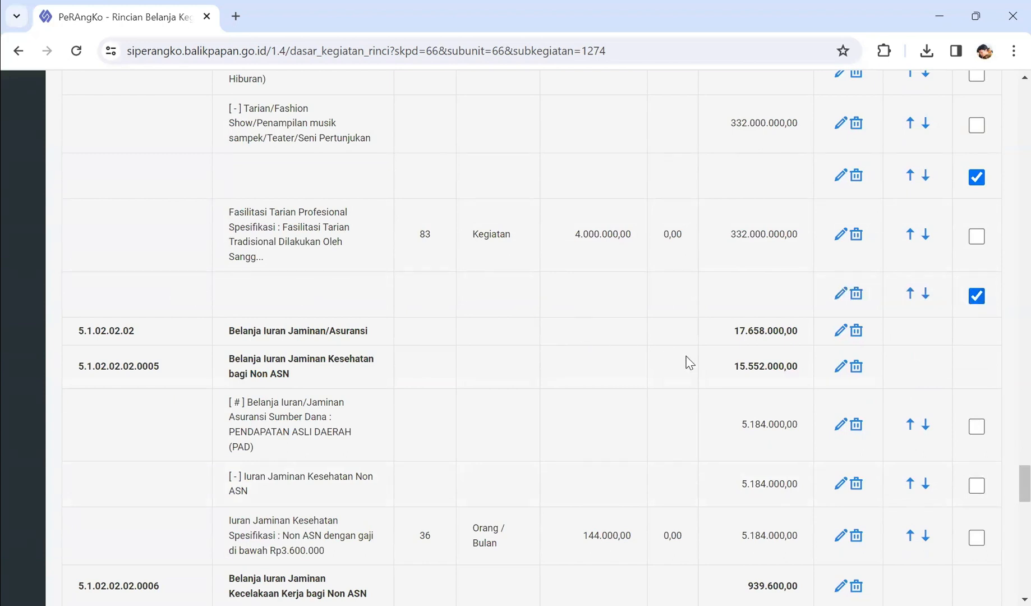
- Mark the empty rows from the Belanja Perjalanan Dinas heading through the end of the Belanja Perjalanan Dinas Biasa section
scroll(688, 362, "down", 4)
scroll(593, 384, "down", 8)
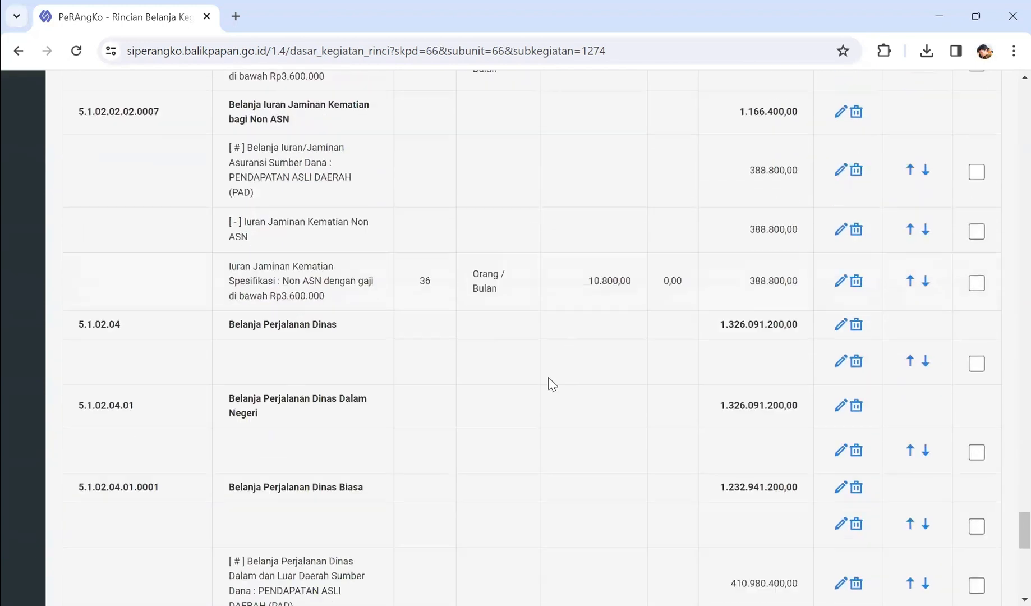
left_click(977, 332)
left_click(977, 421)
left_click(976, 494)
scroll(912, 437, "down", 5)
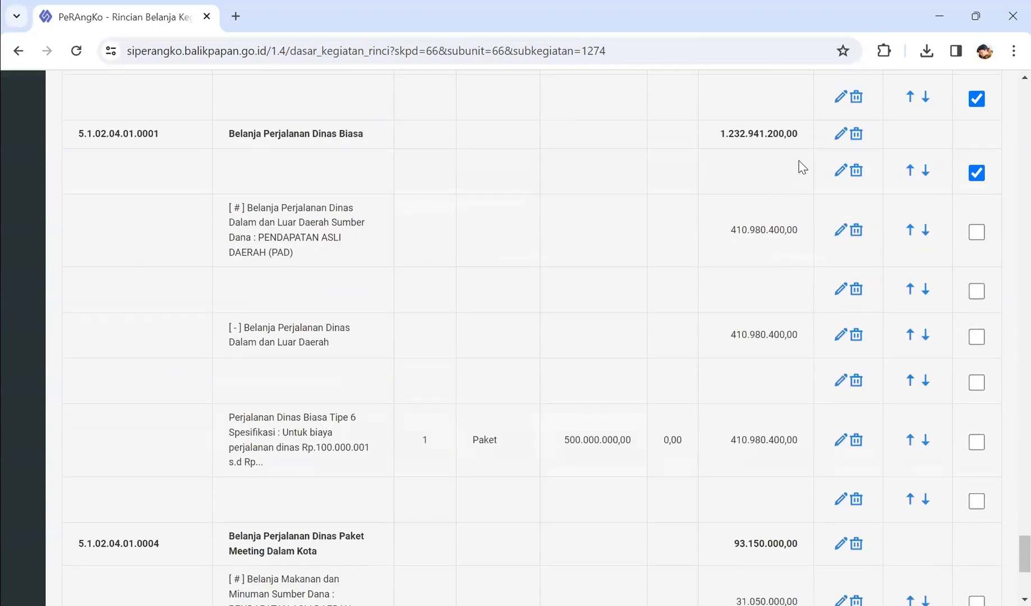
left_click(977, 291)
left_click(977, 382)
left_click(976, 501)
- Mark the last empty row of the table, delete all marked detail rows and confirm the deletion
scroll(942, 420, "down", 5)
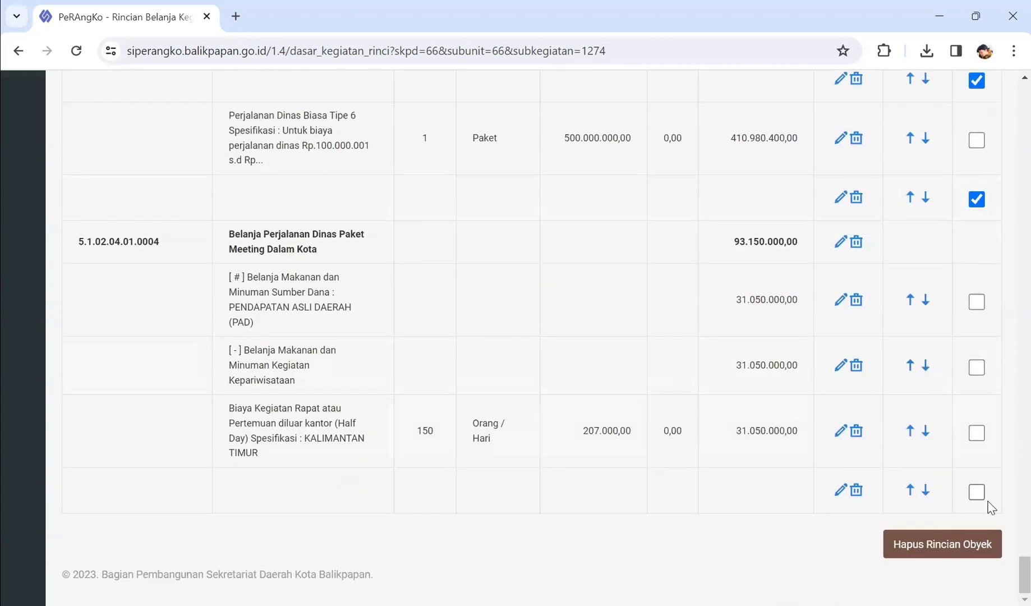
left_click(983, 494)
left_click(966, 552)
left_click(589, 153)
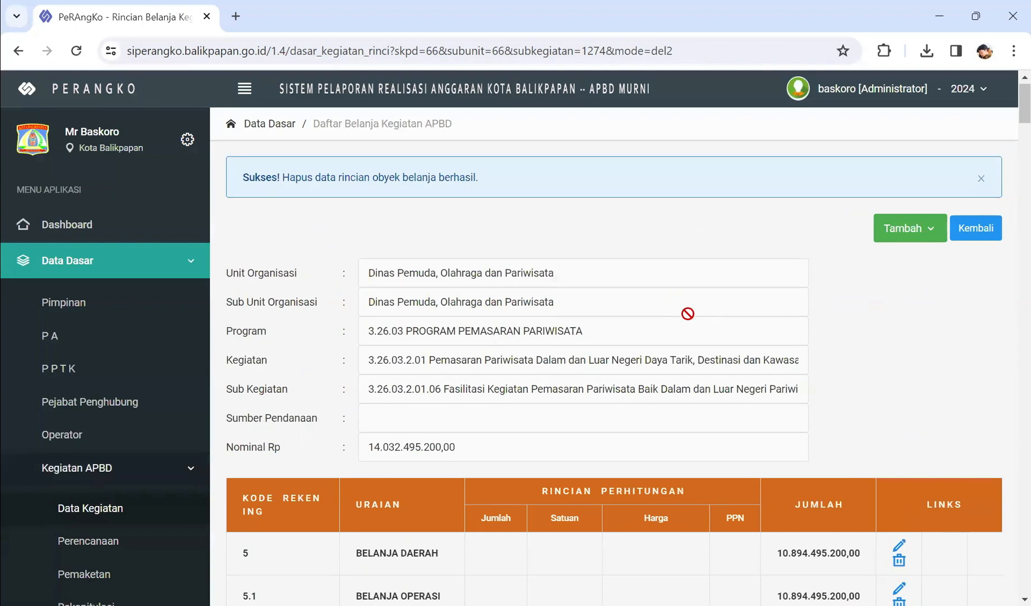
- Review the cleaned expense table from start to end for leftover empty rows and check the account totals against the sub-activity's nominal
scroll(670, 314, "down", 4)
scroll(668, 318, "down", 4)
scroll(572, 330, "down", 2)
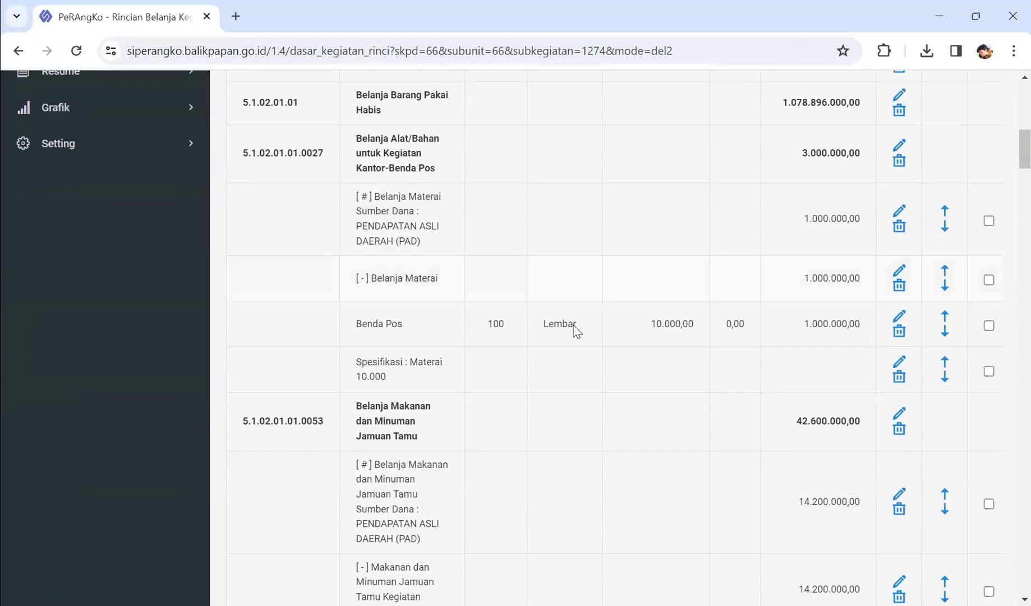
scroll(570, 336, "up", 3)
scroll(582, 333, "up", 4)
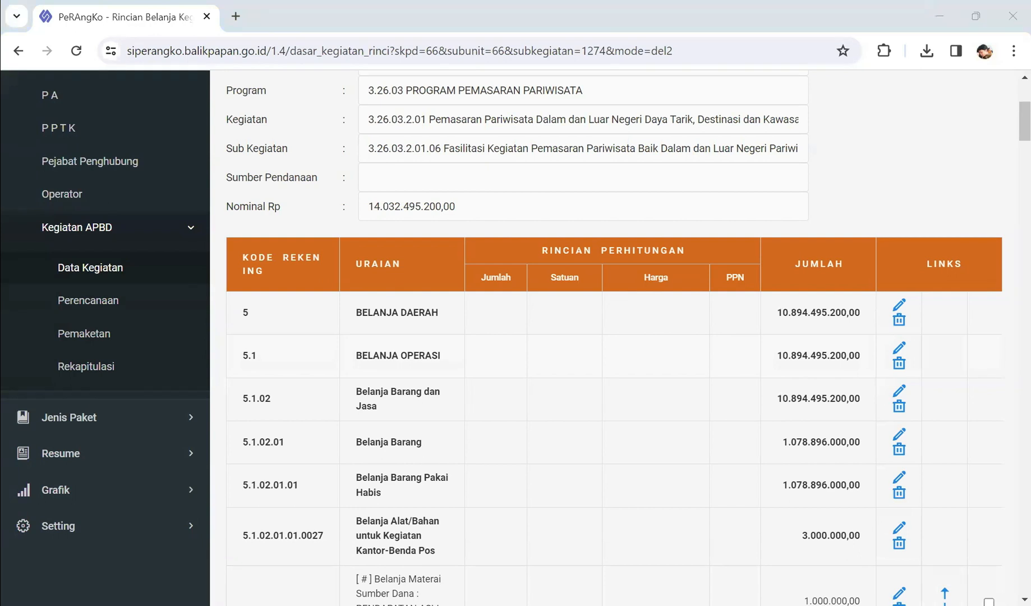
left_click(776, 443)
left_click(766, 453)
key("alt+Tab")
scroll(517, 387, "down", 7)
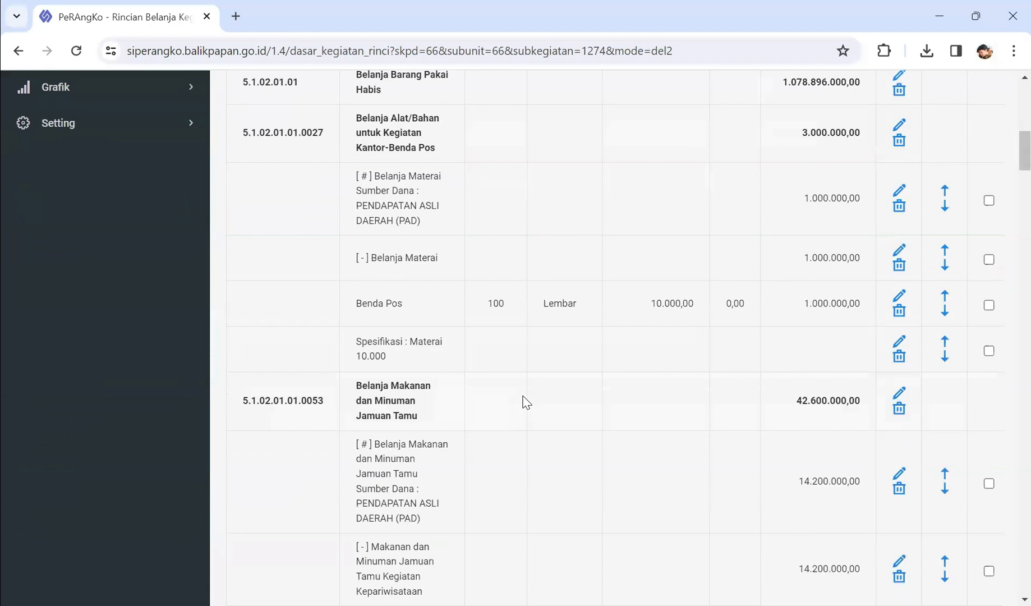
scroll(522, 402, "down", 20)
scroll(512, 391, "down", 20)
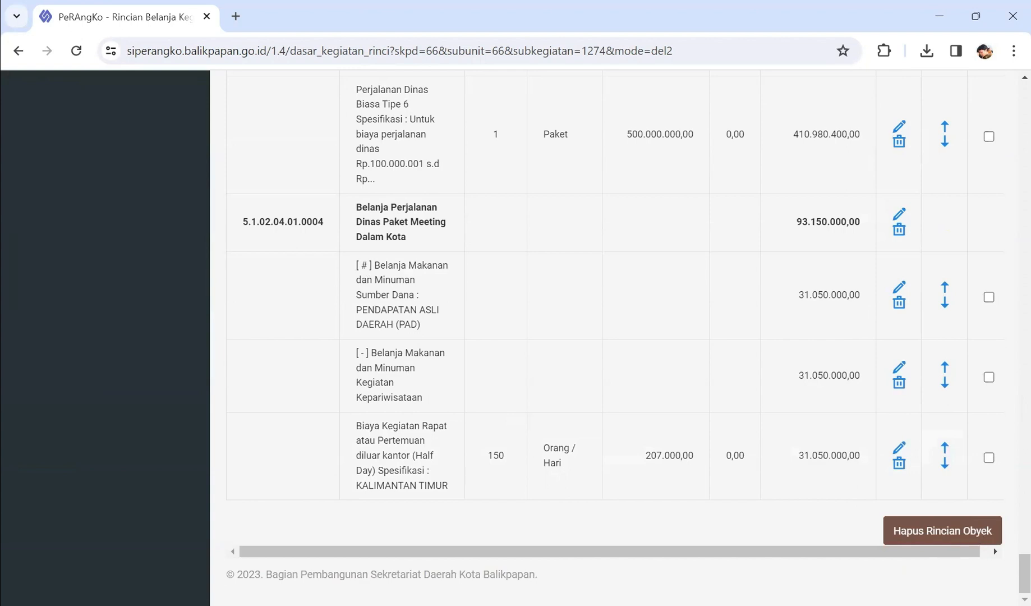
scroll(1008, 138, "up", 20)
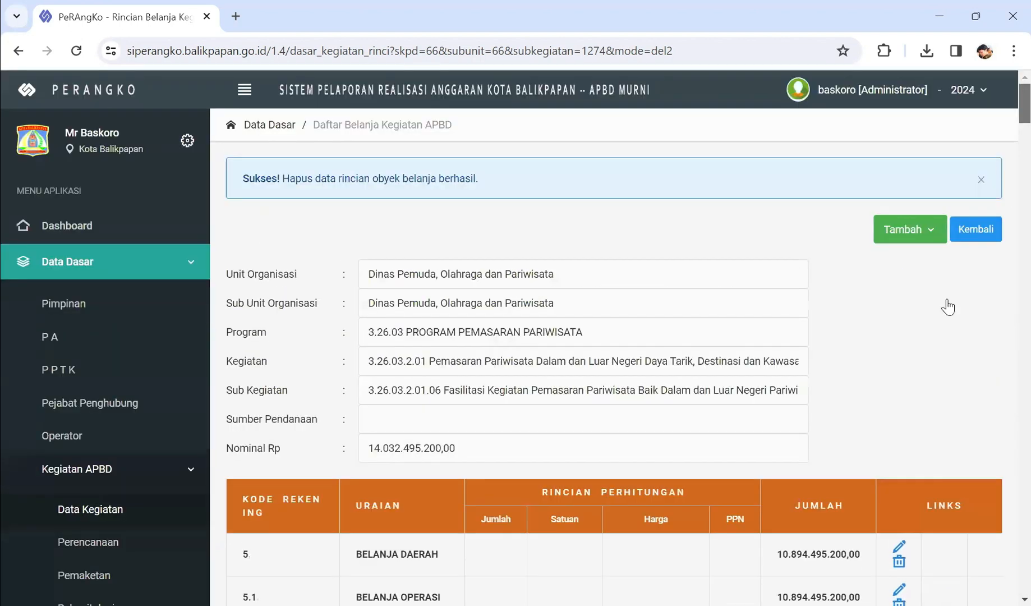
- Flag the [ # ] Belanja Materai row as Judul so it is excluded from the account total, and save it
scroll(954, 337, "down", 7)
scroll(929, 369, "down", 3)
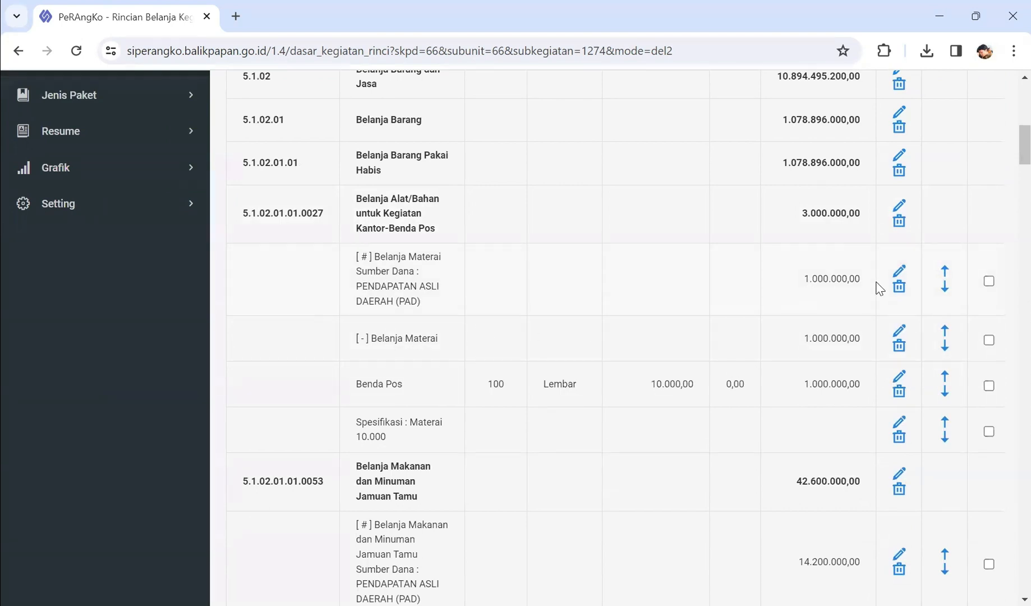
left_click(899, 275)
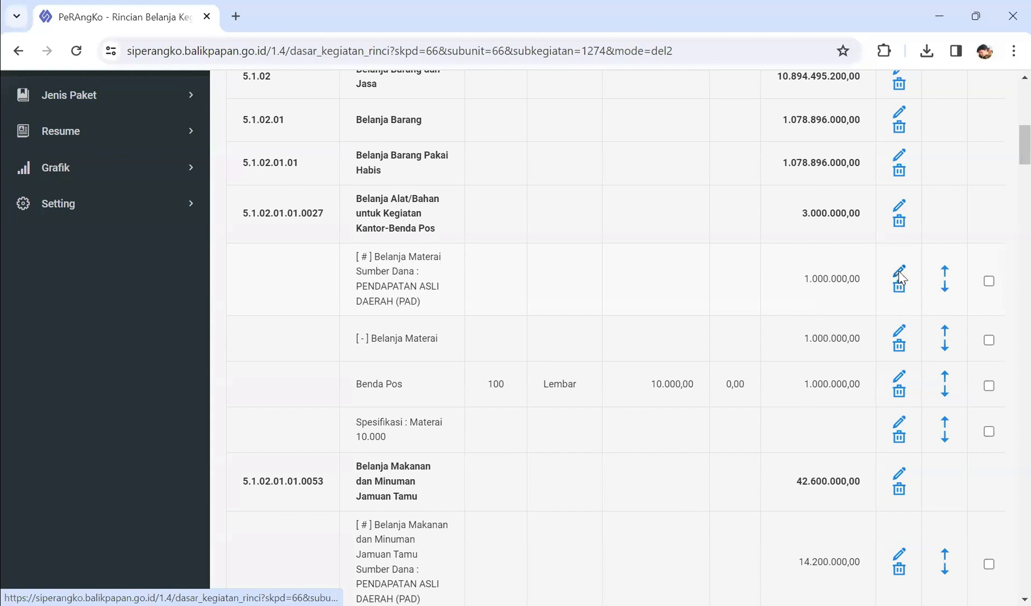
left_click(289, 413)
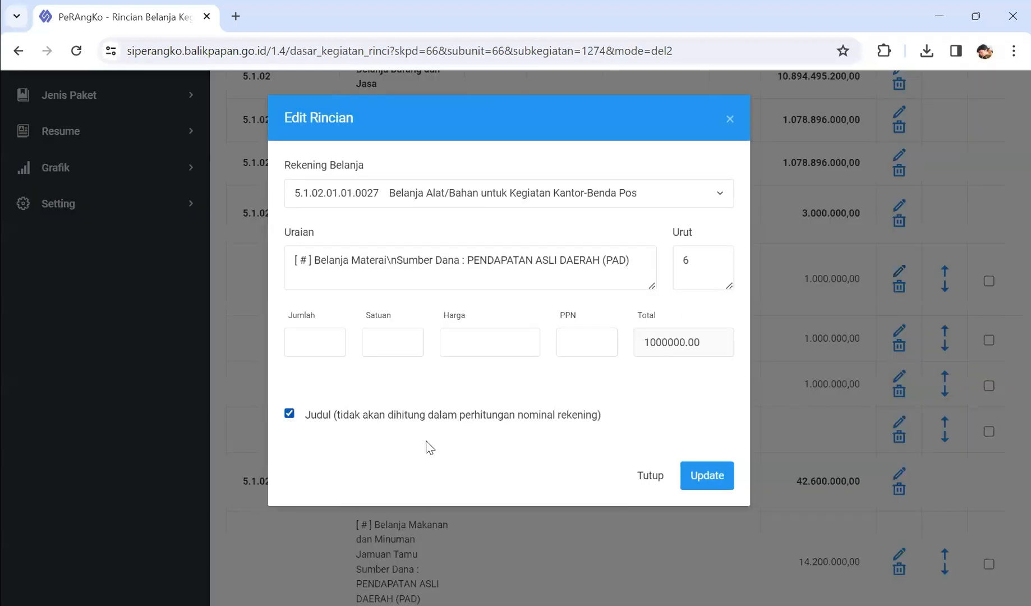
left_click(696, 480)
- Flag the [ - ] Belanja Materai row as Judul, save it and check the total of Belanja Alat/Bahan untuk Kegiatan Kantor-Benda Pos
scroll(908, 369, "down", 10)
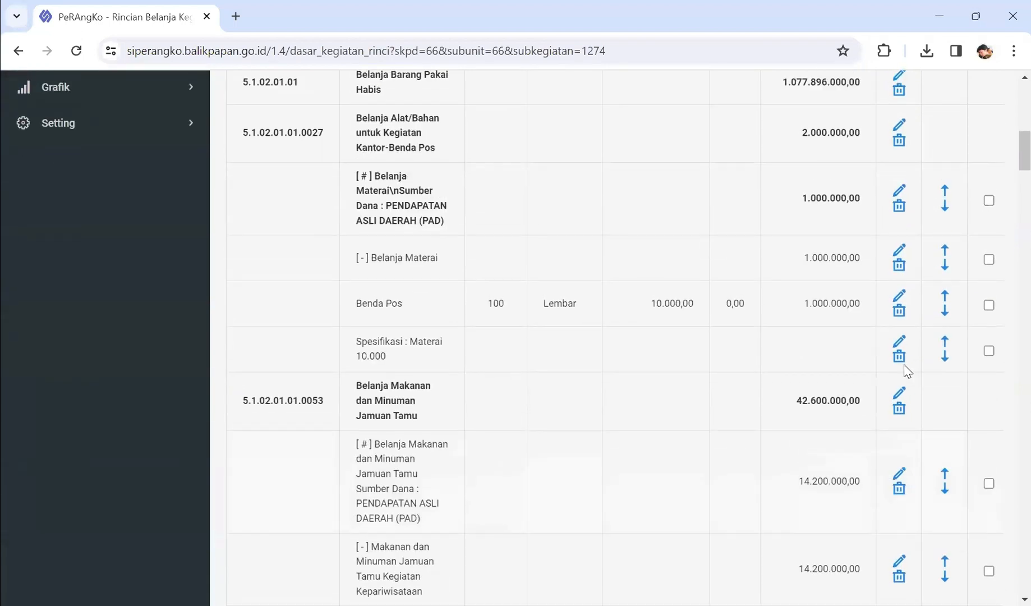
left_click(898, 249)
left_click(290, 413)
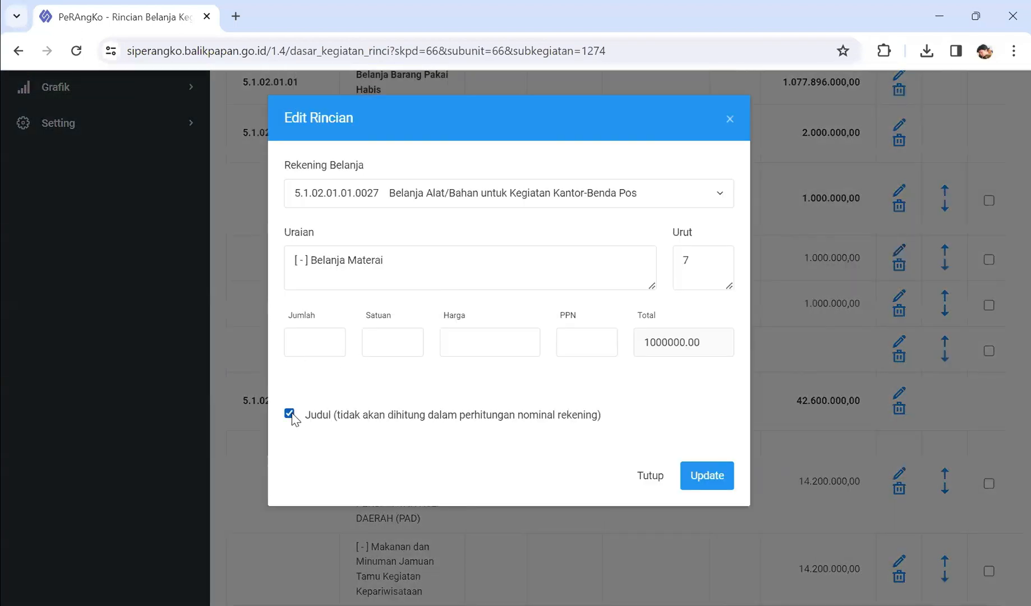
left_click(705, 482)
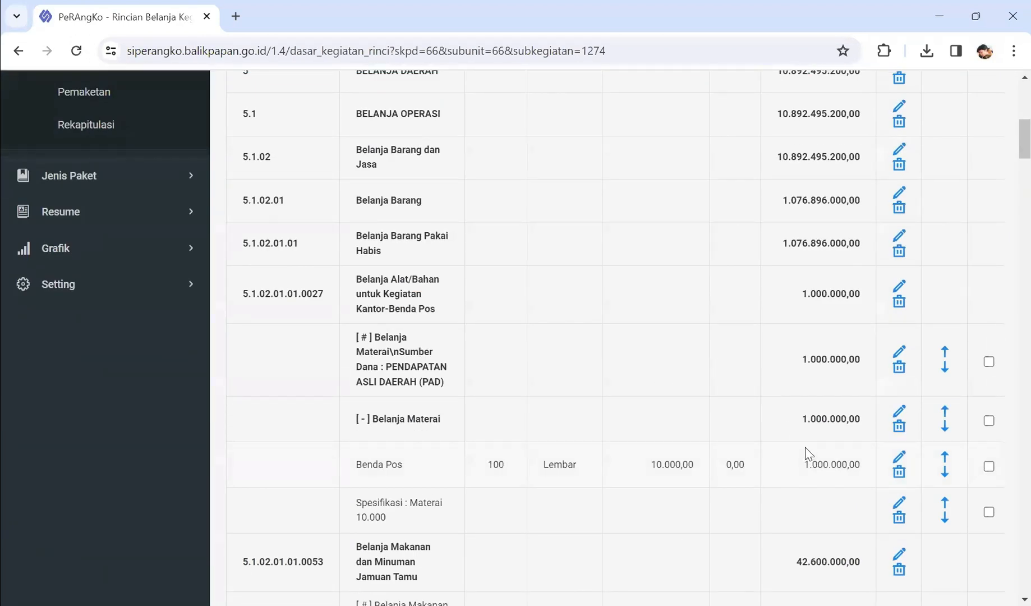
left_click_drag(402, 289, 453, 315)
left_click_drag(811, 293, 842, 297)
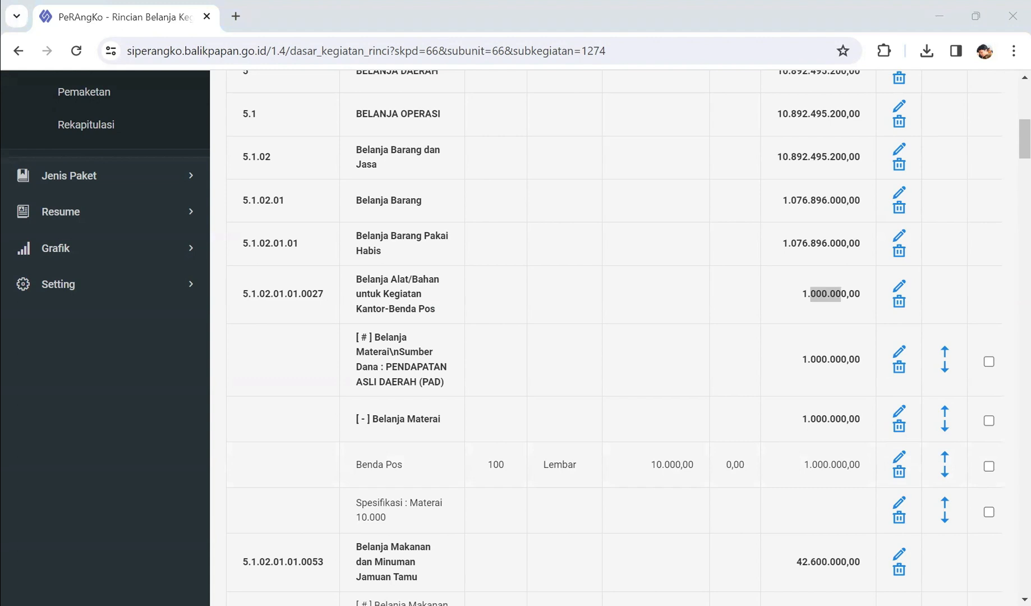
- Flag the [ # ] Belanja Makanan dan Minuman Jamuan Tamu row as Judul and save it
scroll(702, 476, "down", 3)
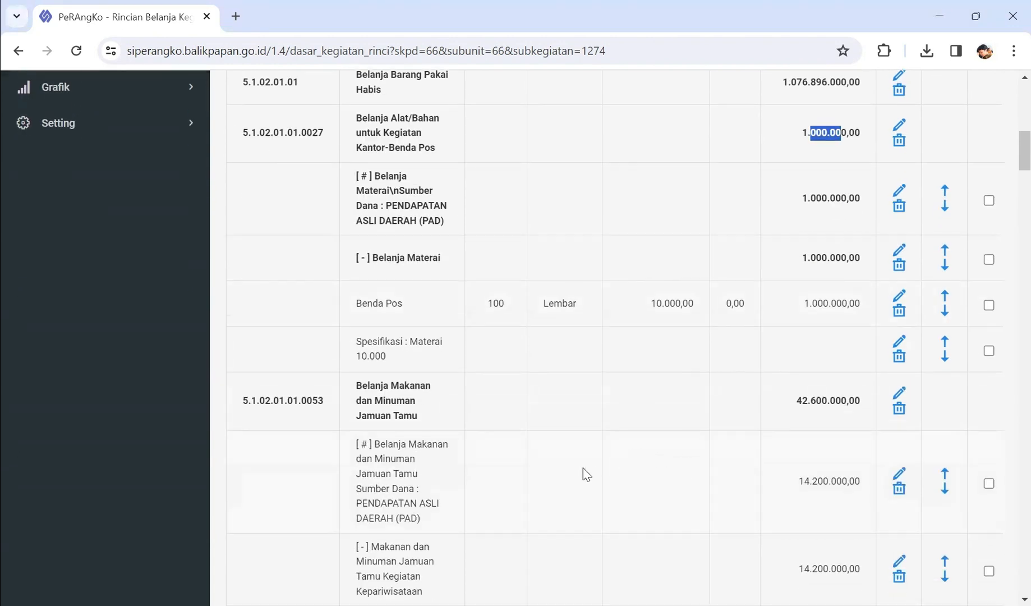
scroll(583, 473, "down", 3)
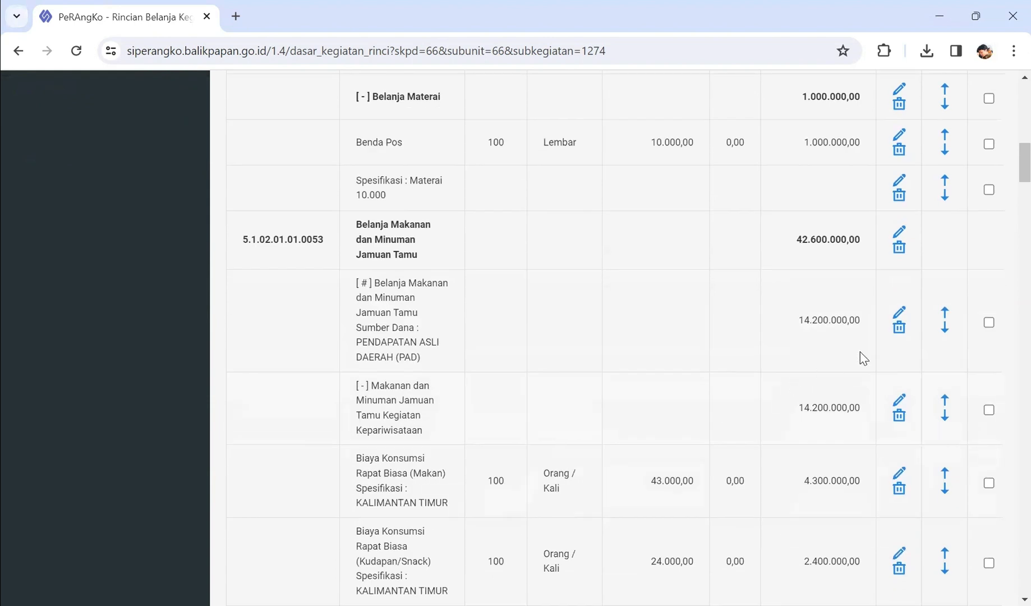
left_click(899, 312)
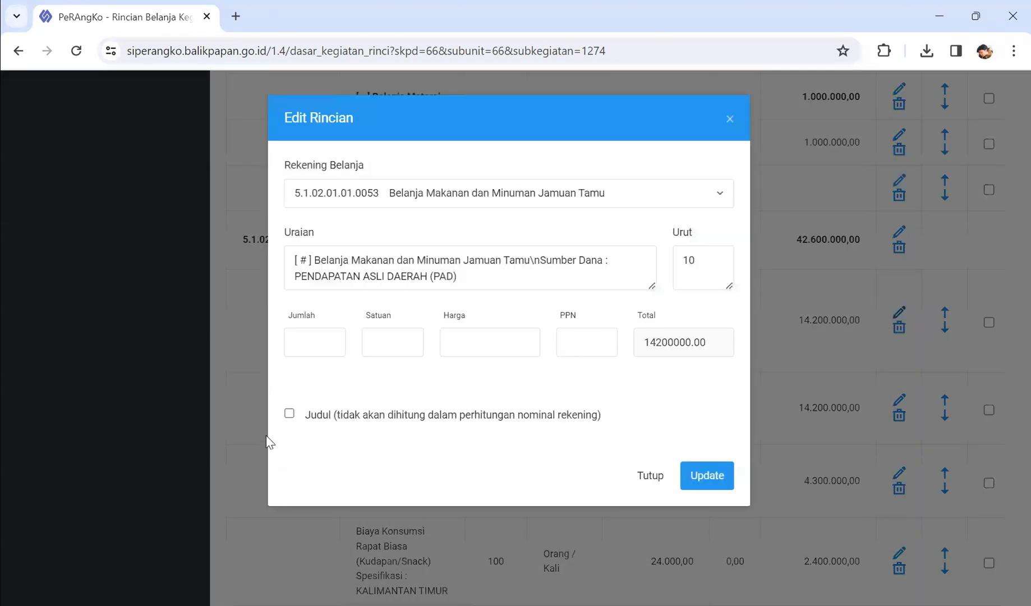
left_click(290, 417)
left_click(721, 476)
- Flag the [ - ] Makanan dan Minuman Jamuan Tamu Kegiatan Kepariwisataan row as Judul and save it
scroll(752, 471, "down", 10)
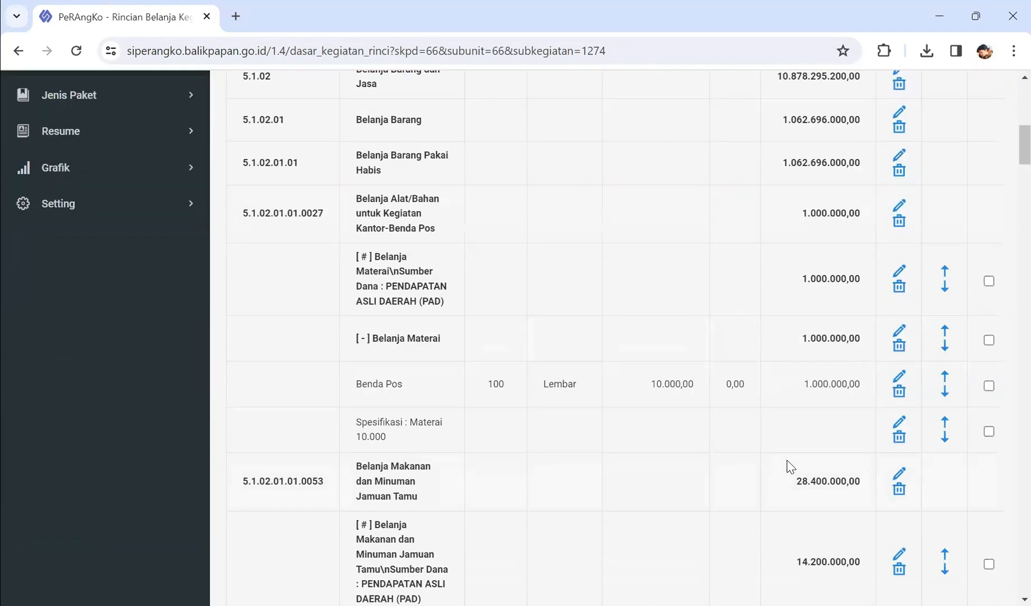
scroll(786, 468, "down", 4)
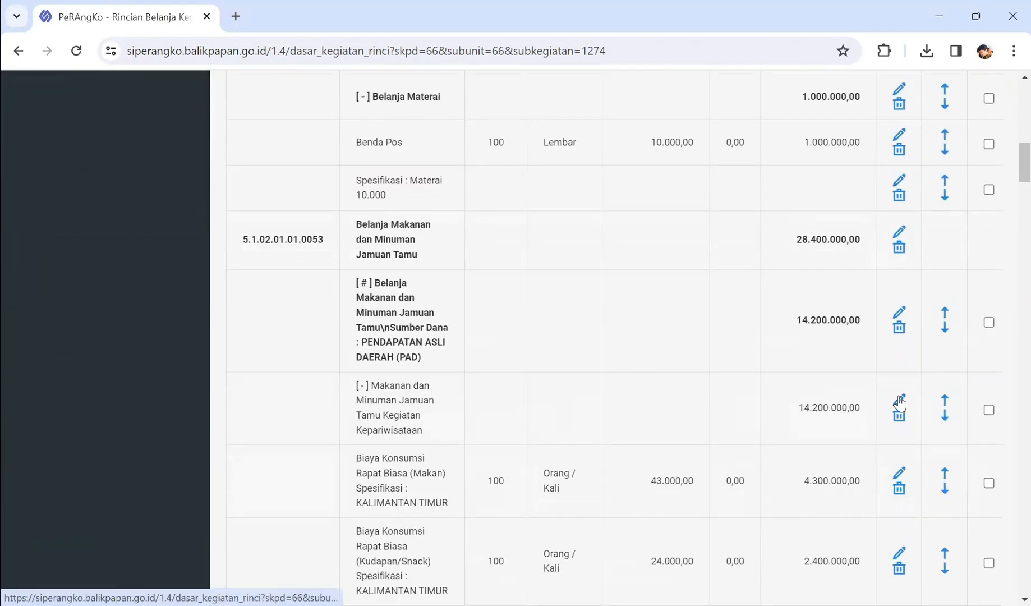
left_click(900, 403)
left_click(289, 414)
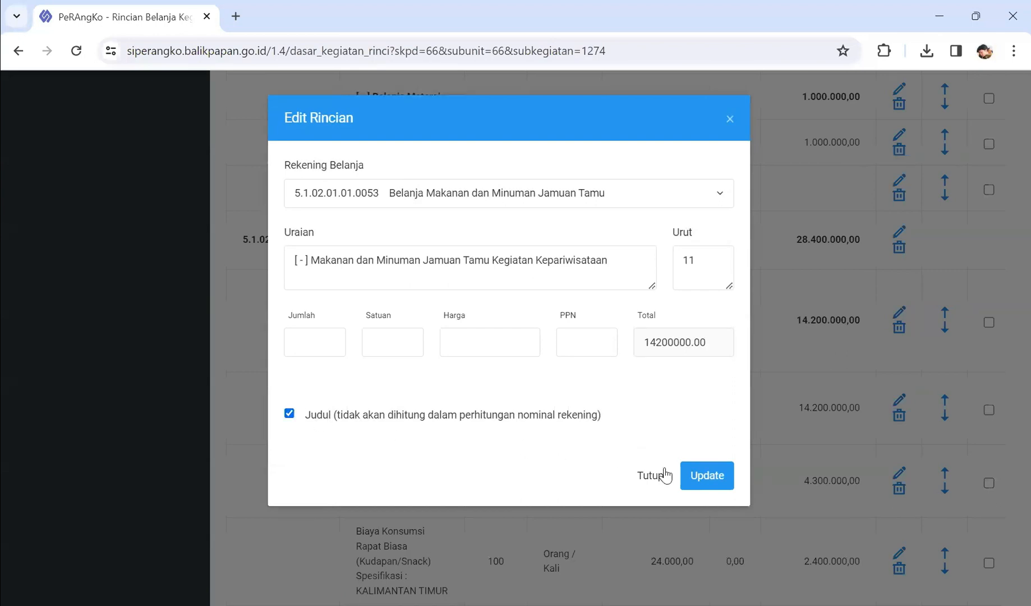
left_click(699, 481)
scroll(805, 490, "down", 8)
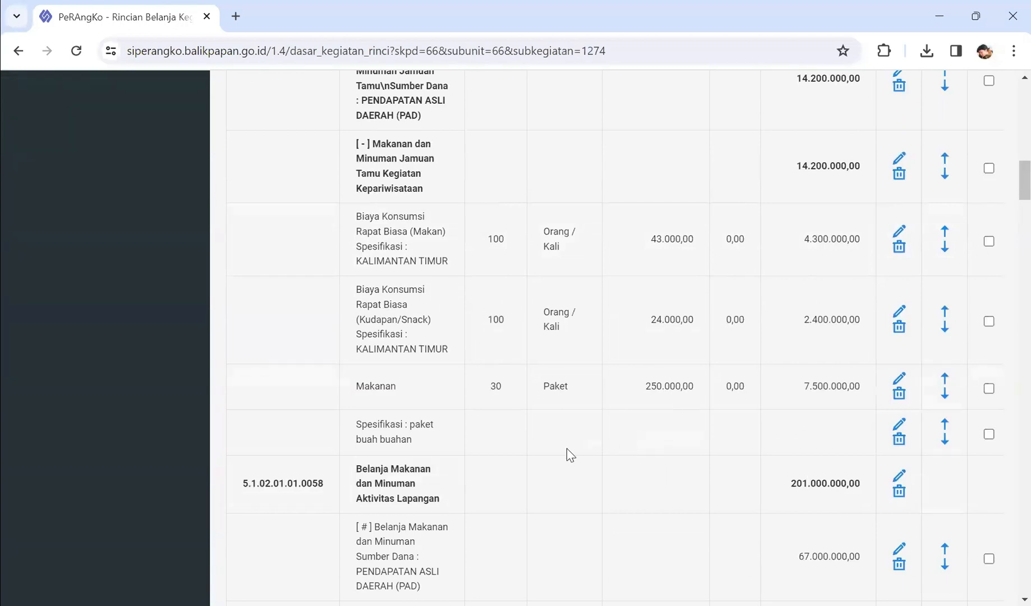
scroll(678, 445, "down", 3)
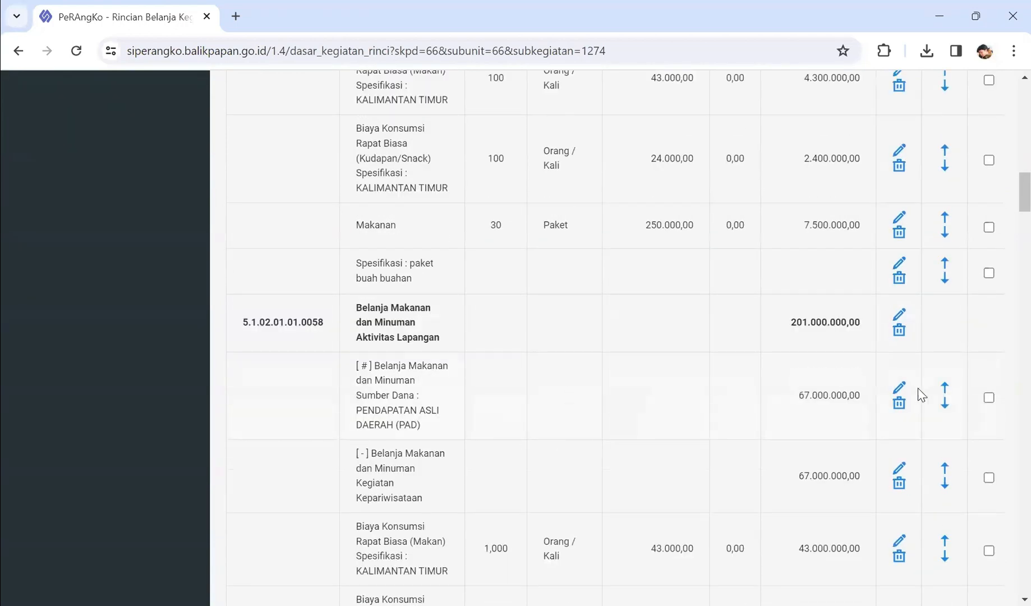
- Flag the [ # ] Belanja Makanan dan Minuman and [ - ] Belanja Makanan dan Minuman Kegiatan Kepariwisataan rows as Judul, saving each
left_click(898, 394)
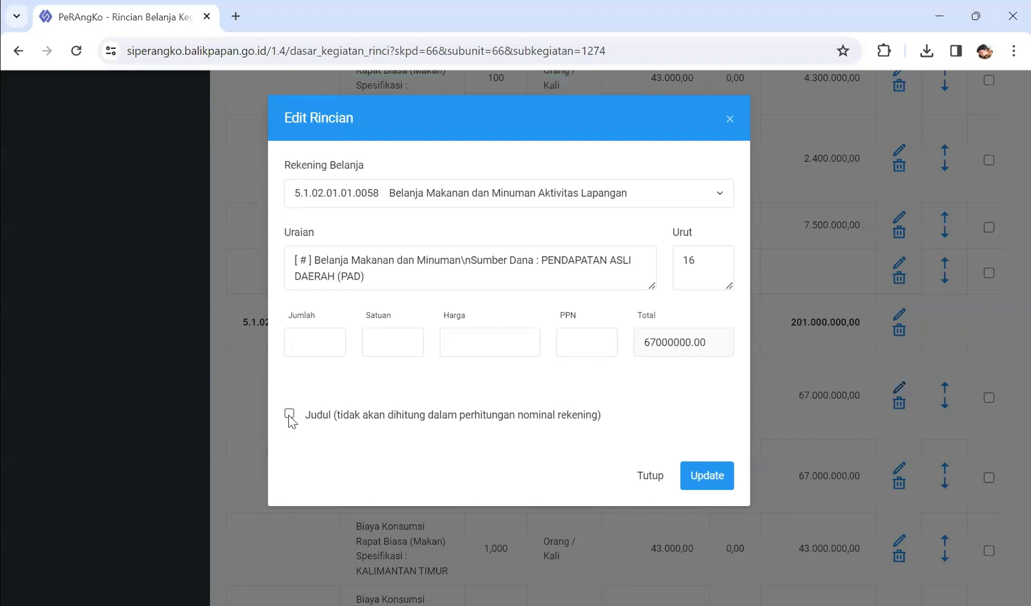
left_click(693, 480)
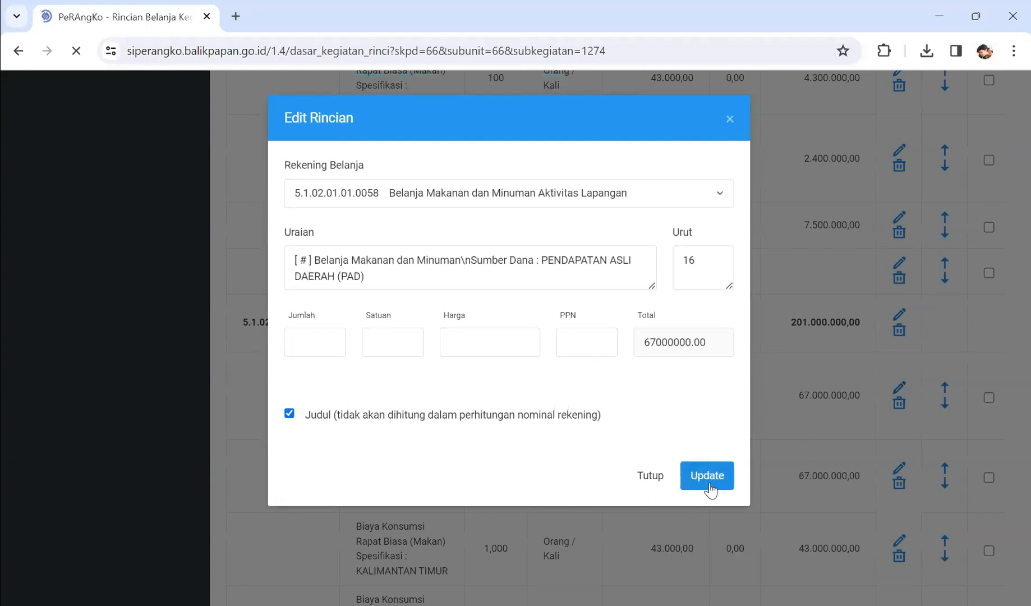
scroll(710, 483, "down", 18)
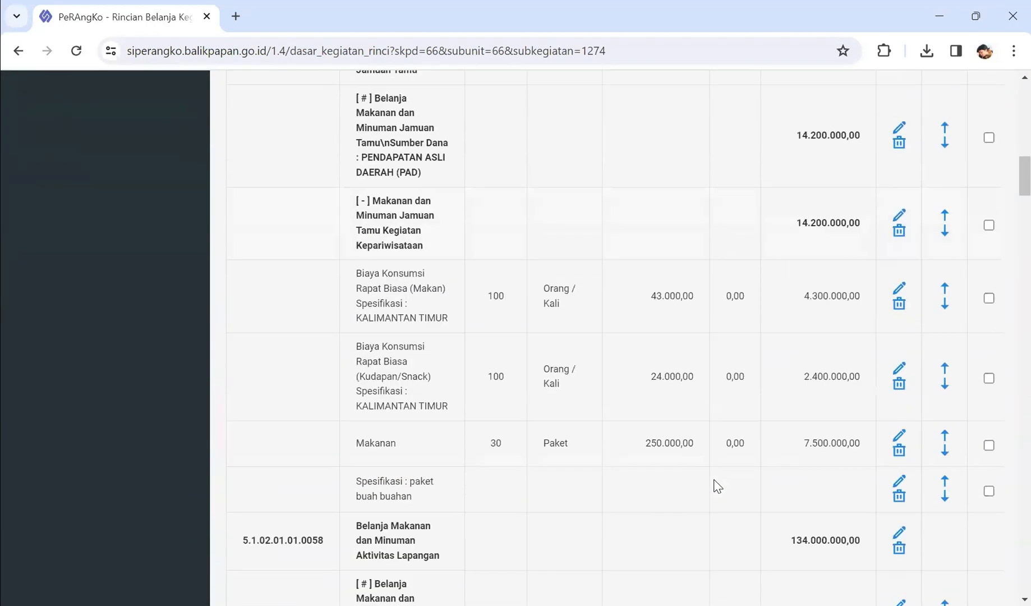
scroll(717, 486, "down", 4)
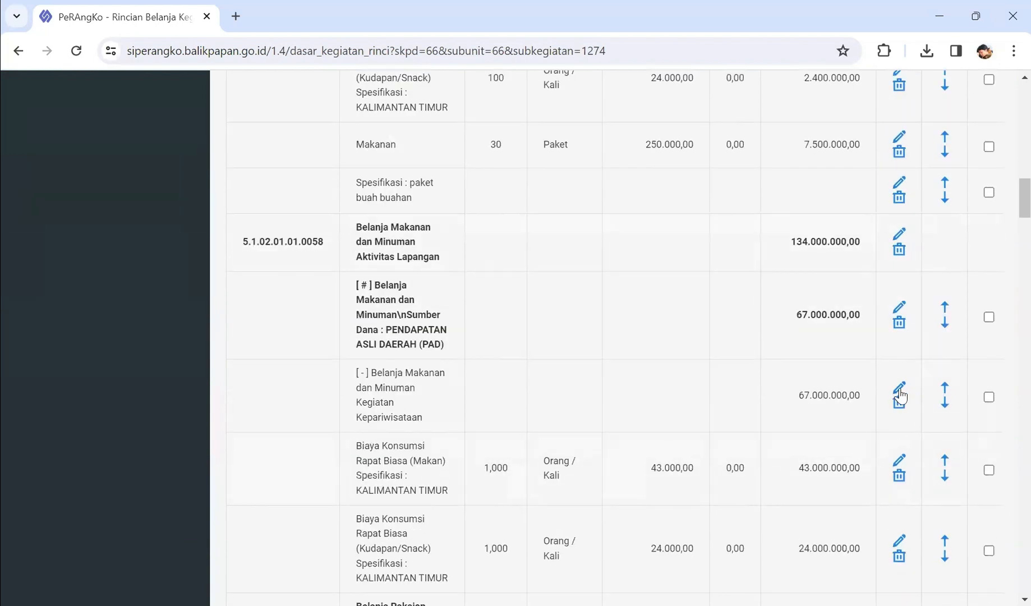
left_click(898, 391)
left_click(289, 413)
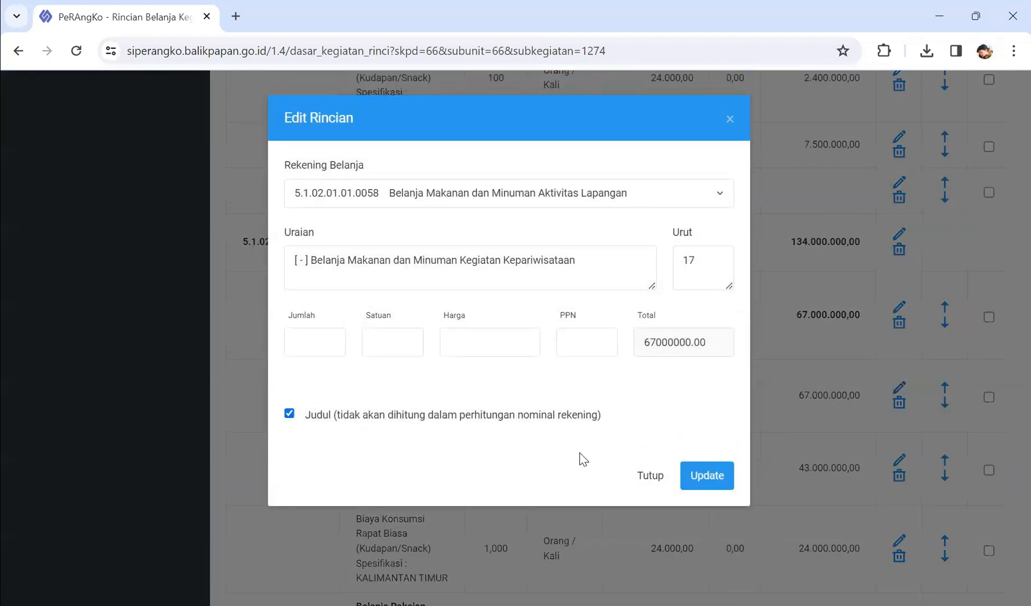
left_click(705, 483)
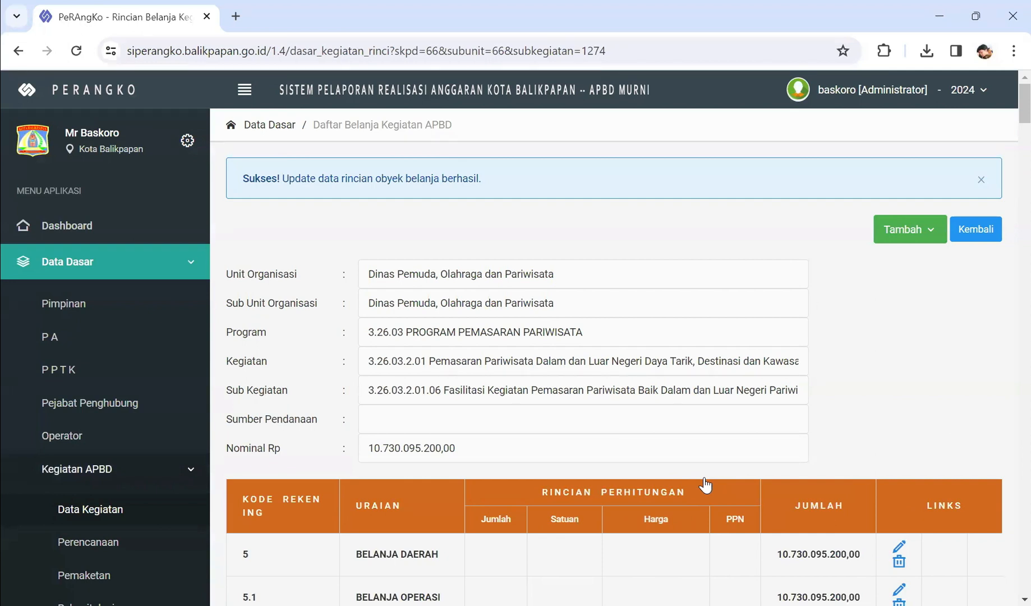
- Flag the [ # ] Belanja Pakaian Adat Daerah row as Judul and save it
scroll(705, 486, "down", 20)
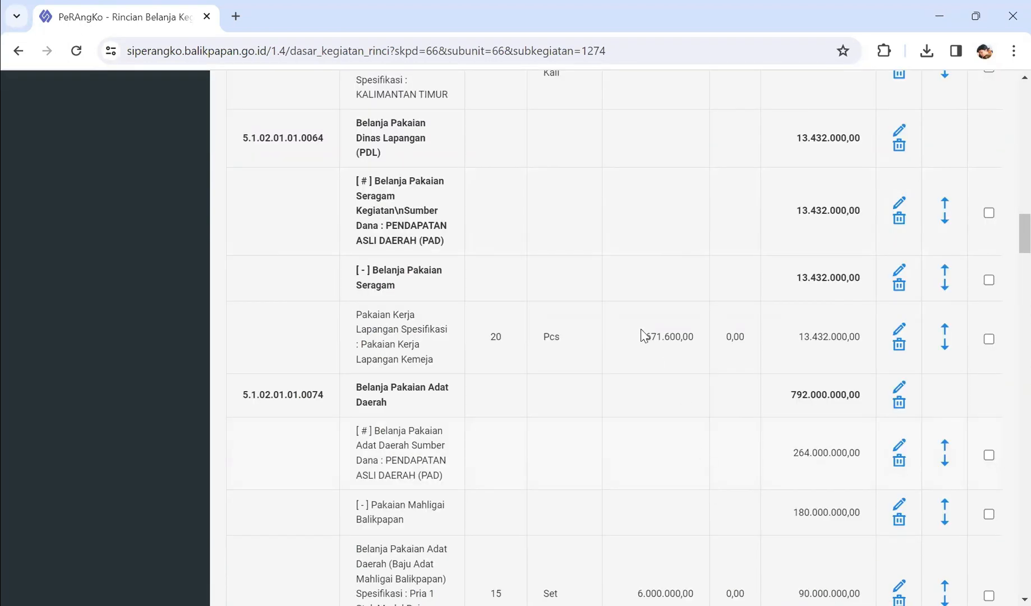
left_click(899, 451)
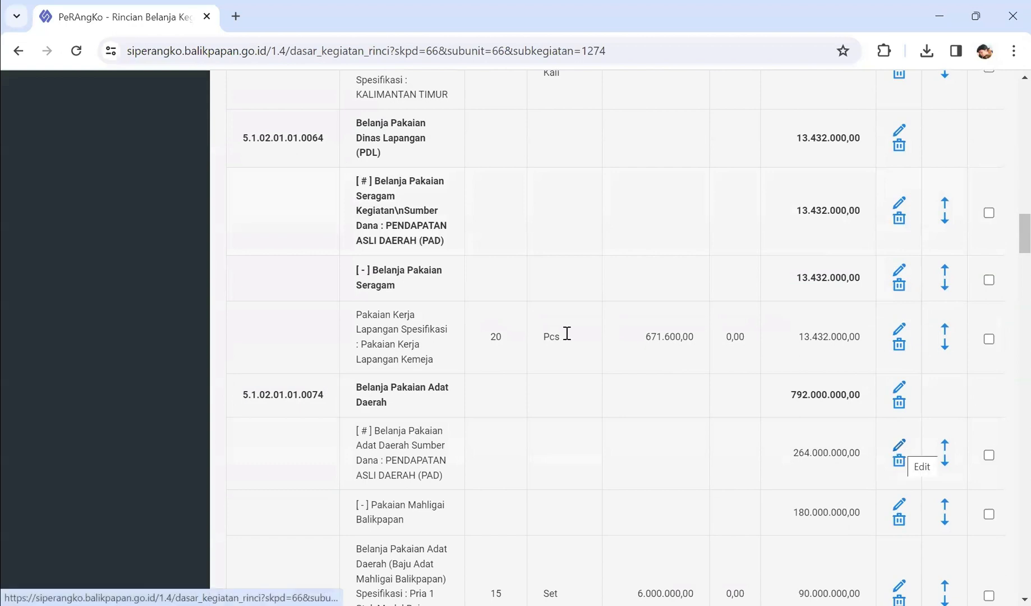
left_click(289, 414)
left_click(697, 484)
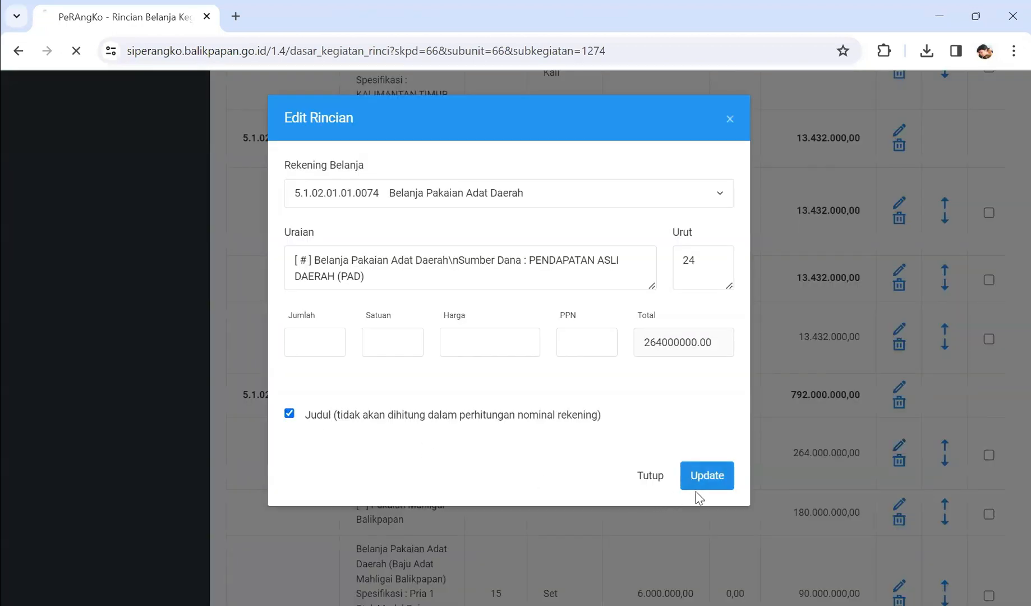
- Flag the [ - ] Pakaian Mahligai Balikpapan row under Belanja Pakaian Adat Daerah as Judul and save it
scroll(698, 503, "down", 20)
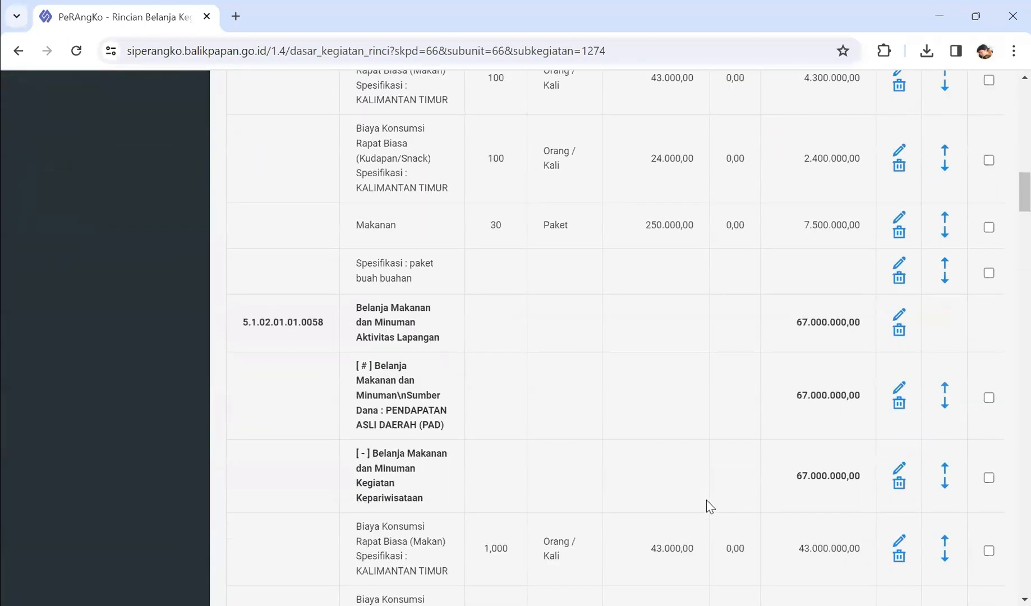
scroll(707, 496, "down", 4)
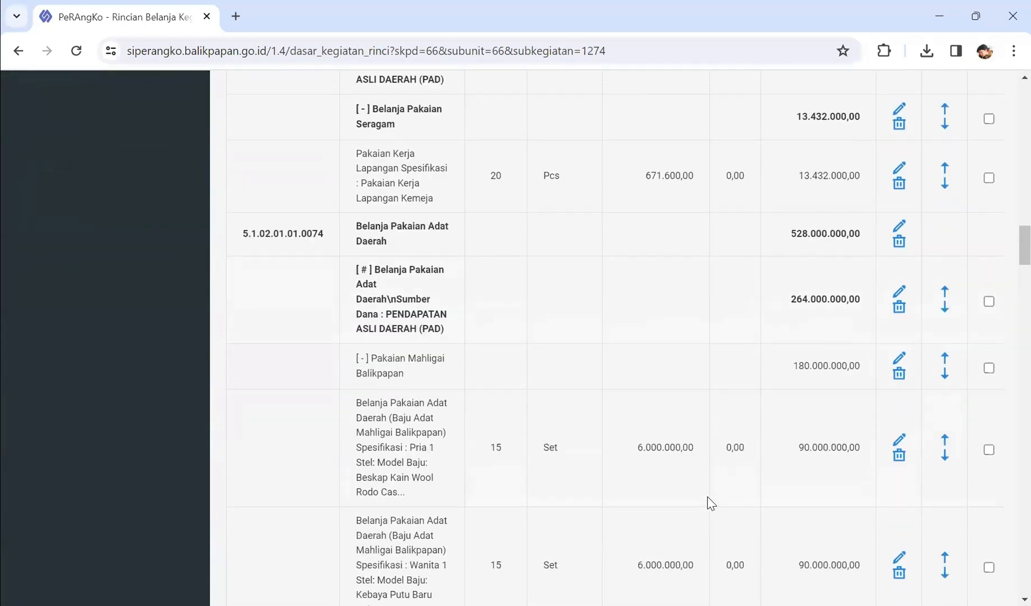
scroll(708, 496, "down", 1)
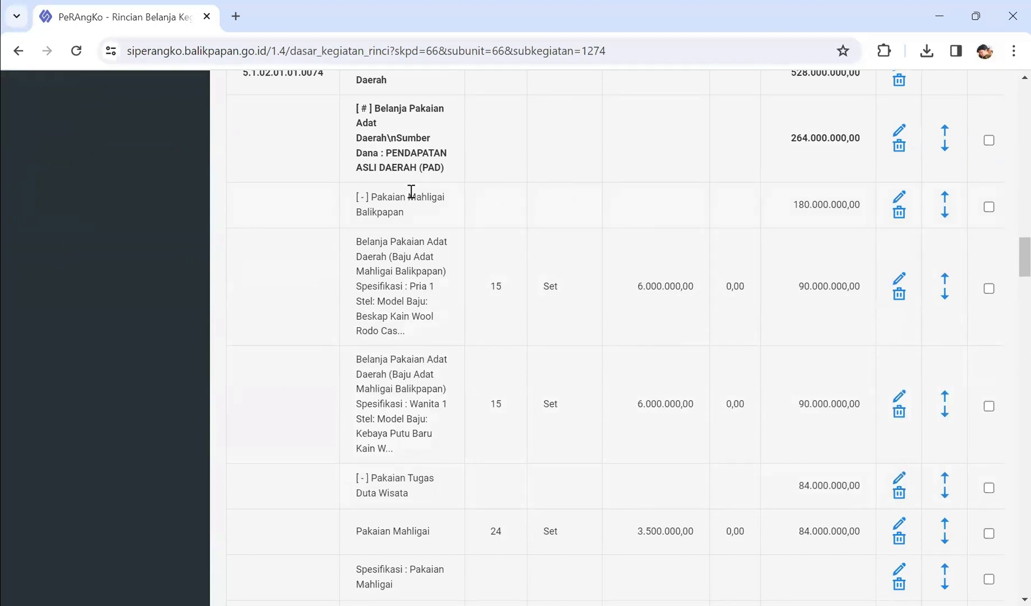
left_click_drag(399, 197, 673, 229)
left_click_drag(793, 204, 832, 210)
left_click(900, 196)
left_click(290, 414)
left_click(704, 478)
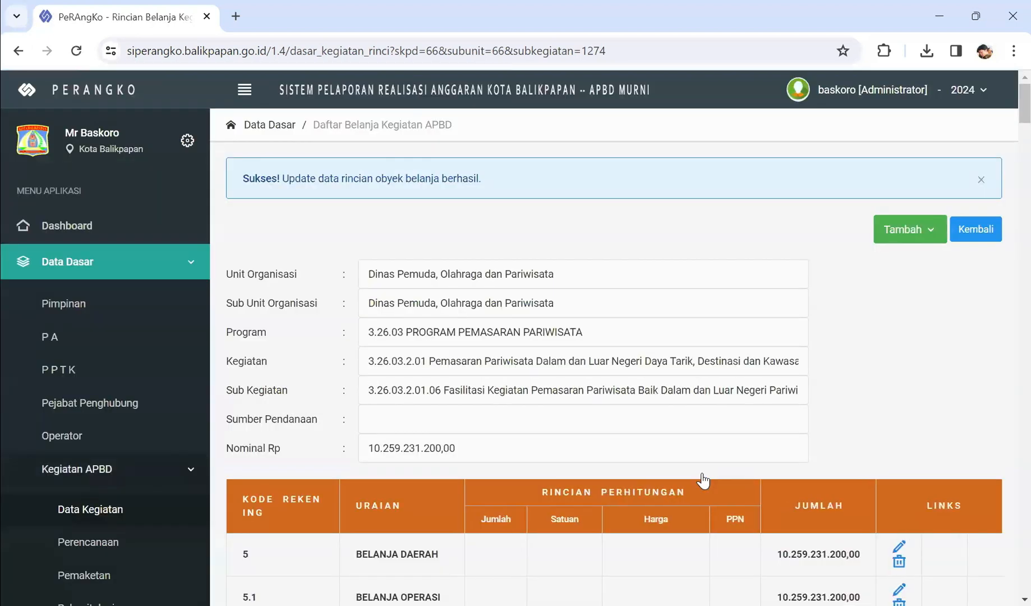
- Flag the [ - ] Pakaian Tugas Duta Wisata row as Judul and save it
scroll(758, 565, "down", 20)
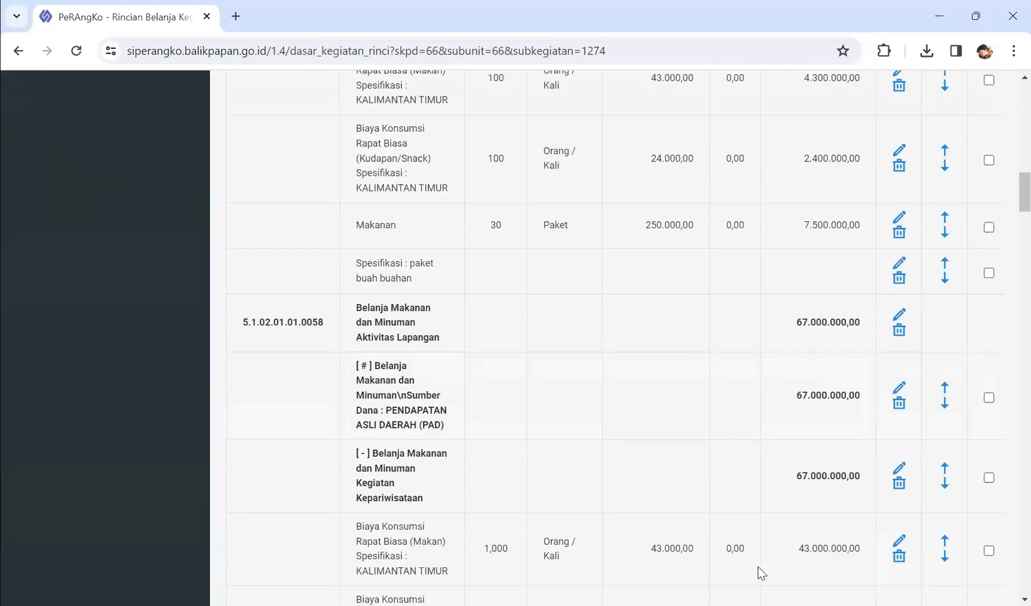
scroll(615, 337, "down", 5)
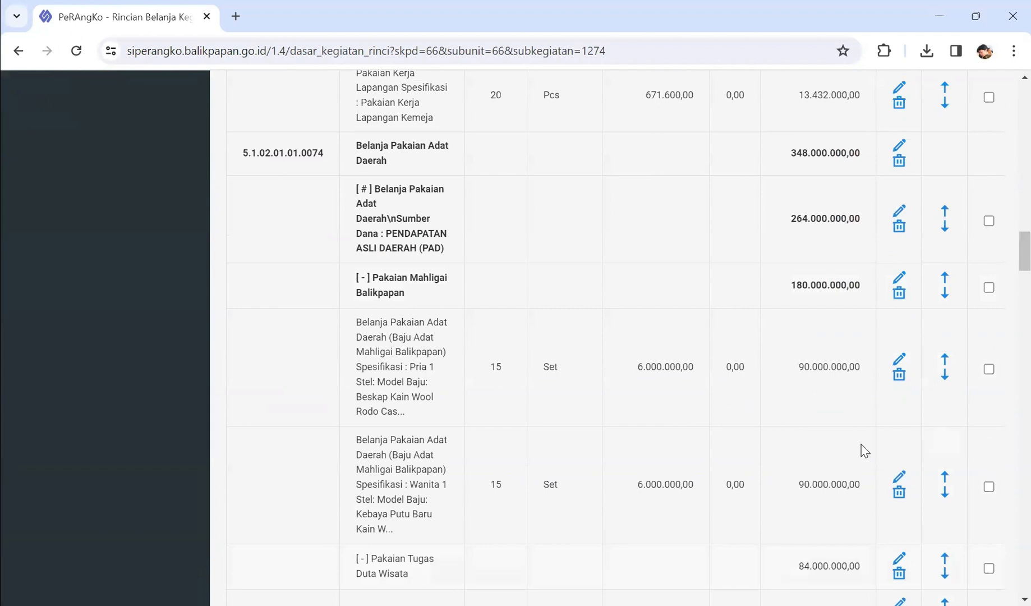
scroll(829, 450, "down", 4)
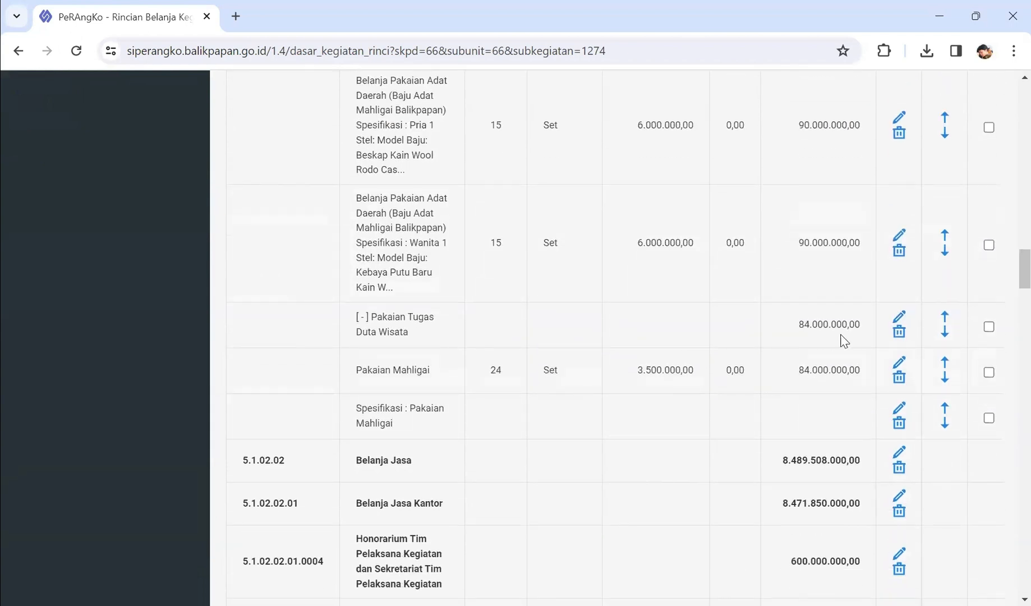
left_click(899, 318)
left_click(289, 414)
left_click(705, 480)
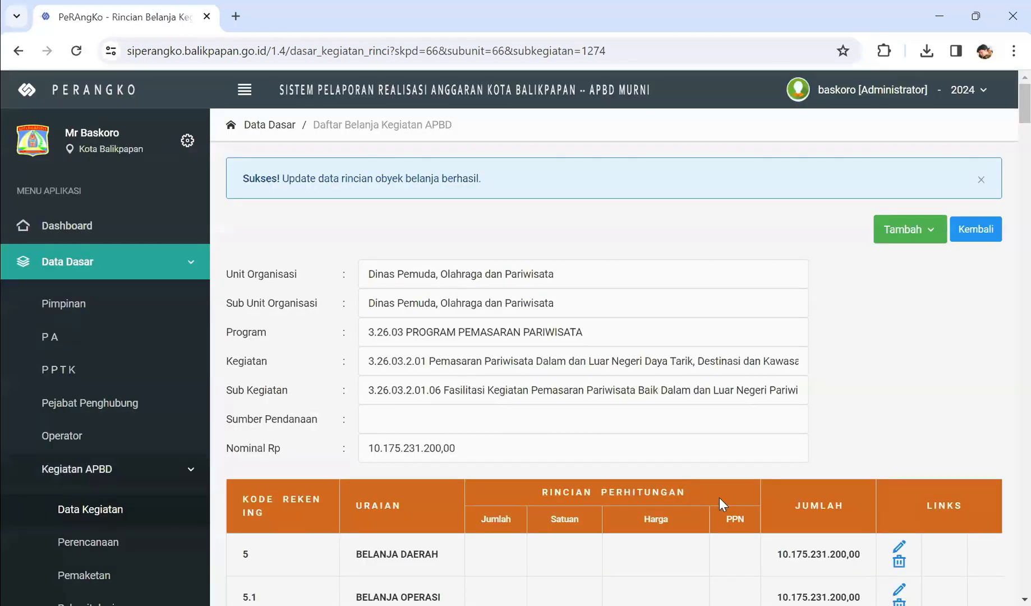
- Flag the [ # ] Honorarium Jasa Duta Wisata row as Judul and save it
scroll(737, 472, "down", 15)
scroll(743, 475, "down", 20)
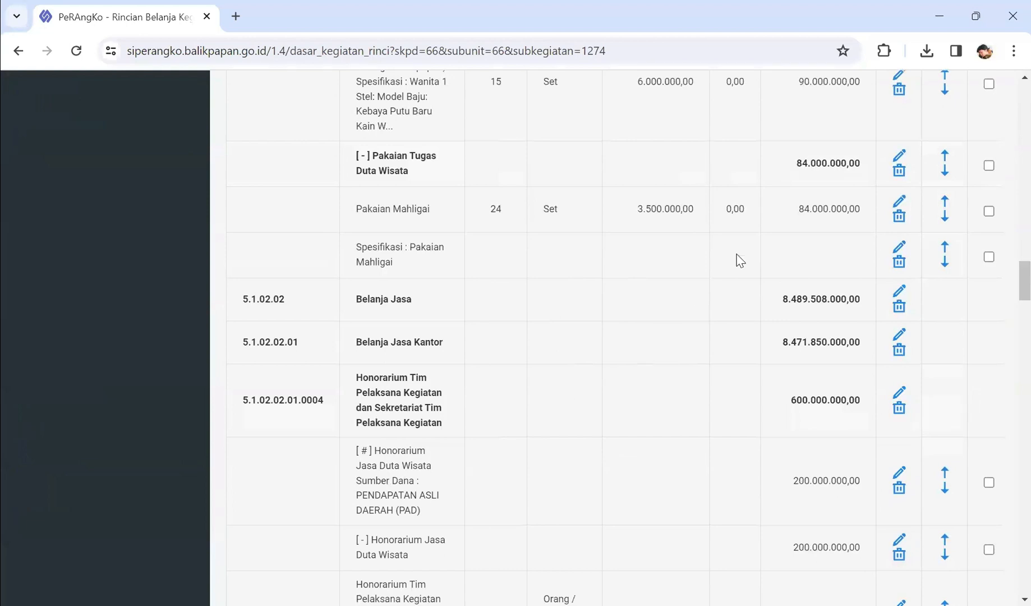
scroll(507, 328, "down", 4)
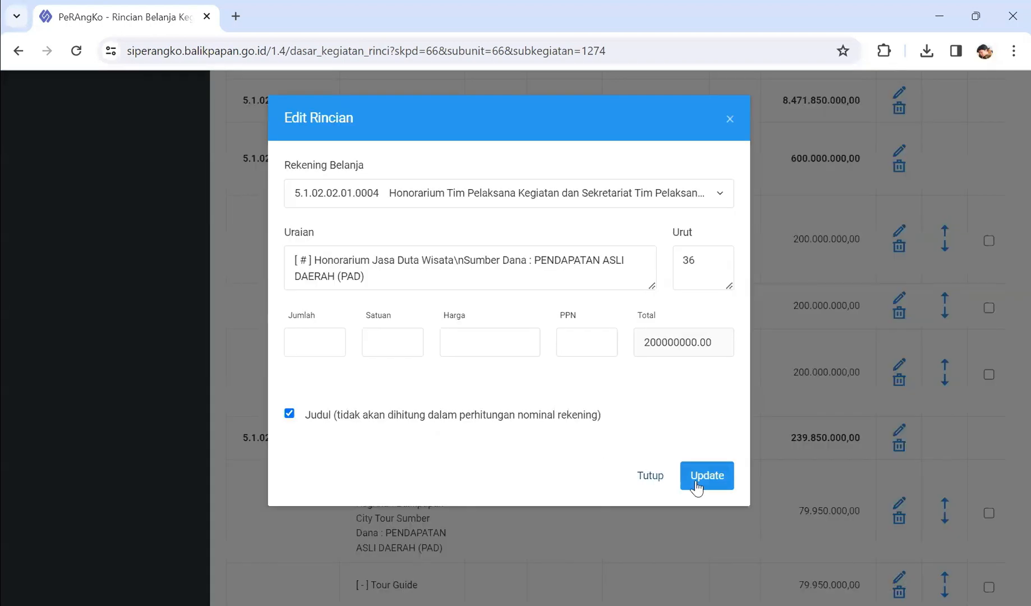
left_click(704, 477)
- Flag the [ - ] Belanja Jasa Event Organizer Wisata Bahari row as Judul and save it
left_click(892, 318)
left_click(290, 414)
left_click(709, 479)
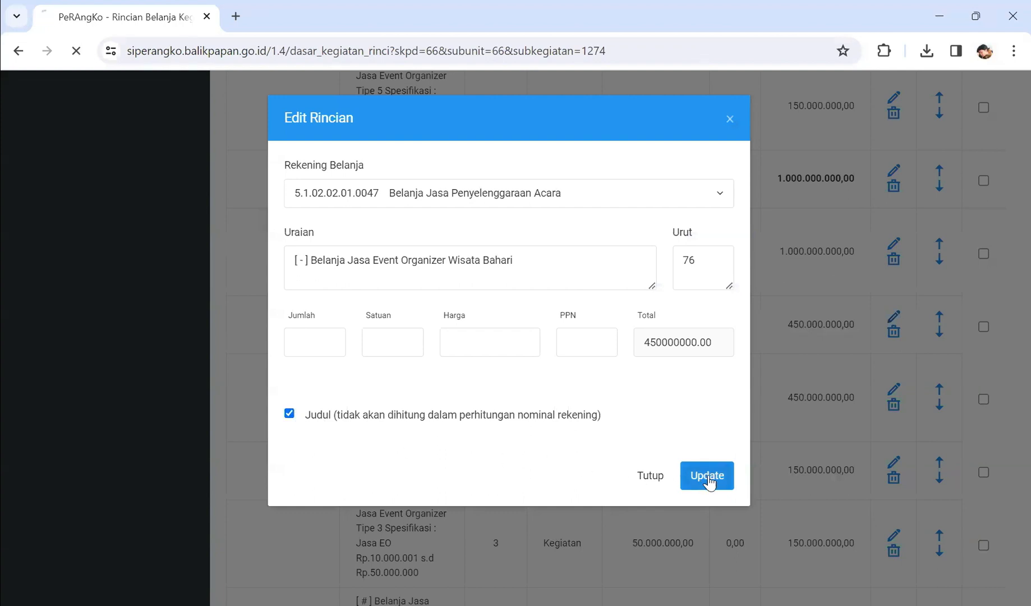
- Flag the [ - ] Belanja Sewa Stand dan Dekorasi Pameran Pariwisata row as Judul and save it
scroll(729, 474, "down", 10)
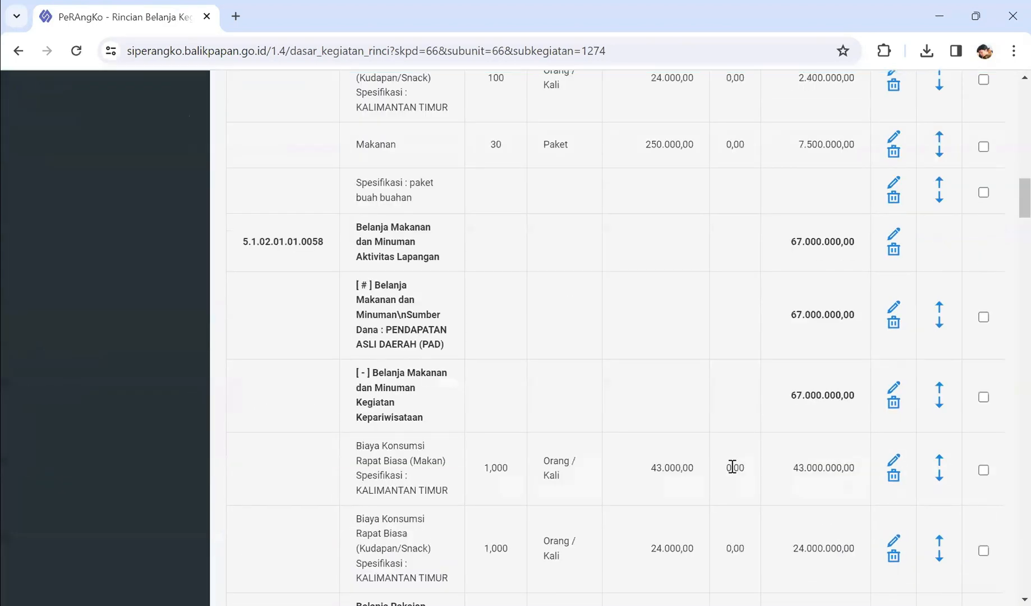
scroll(732, 467, "down", 5)
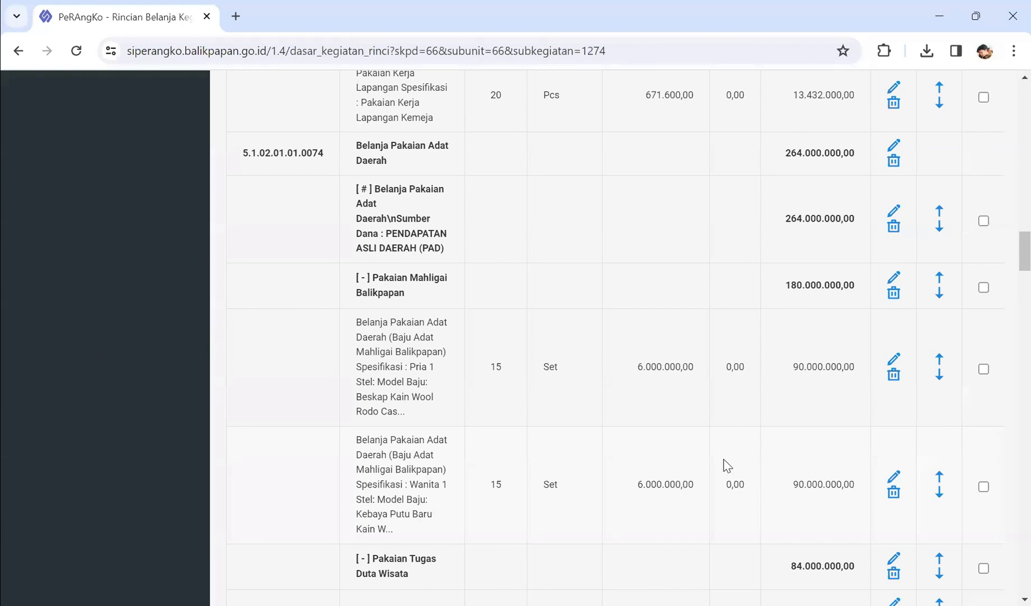
scroll(728, 465, "down", 10)
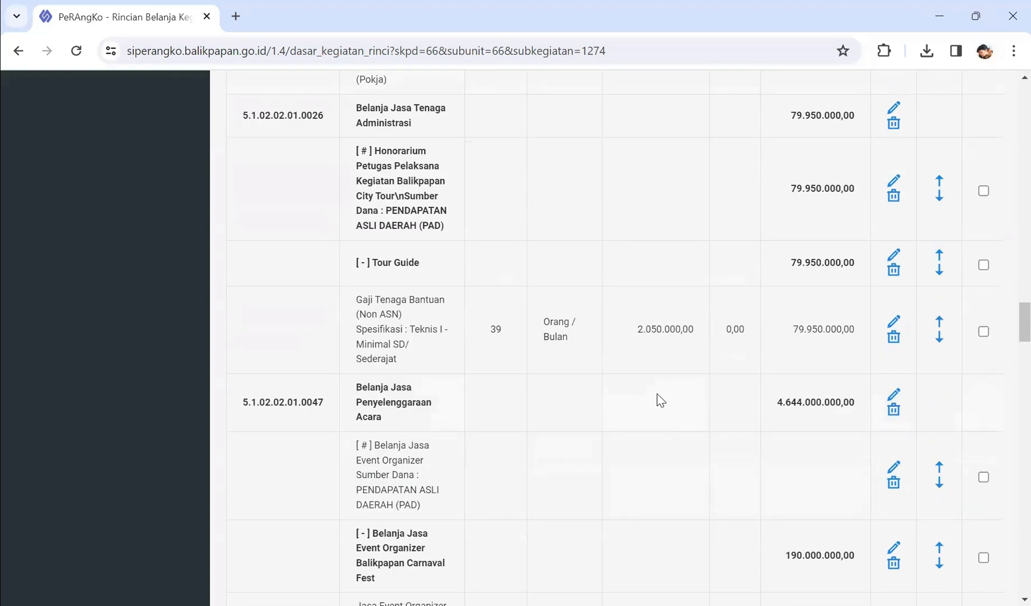
scroll(660, 415, "down", 5)
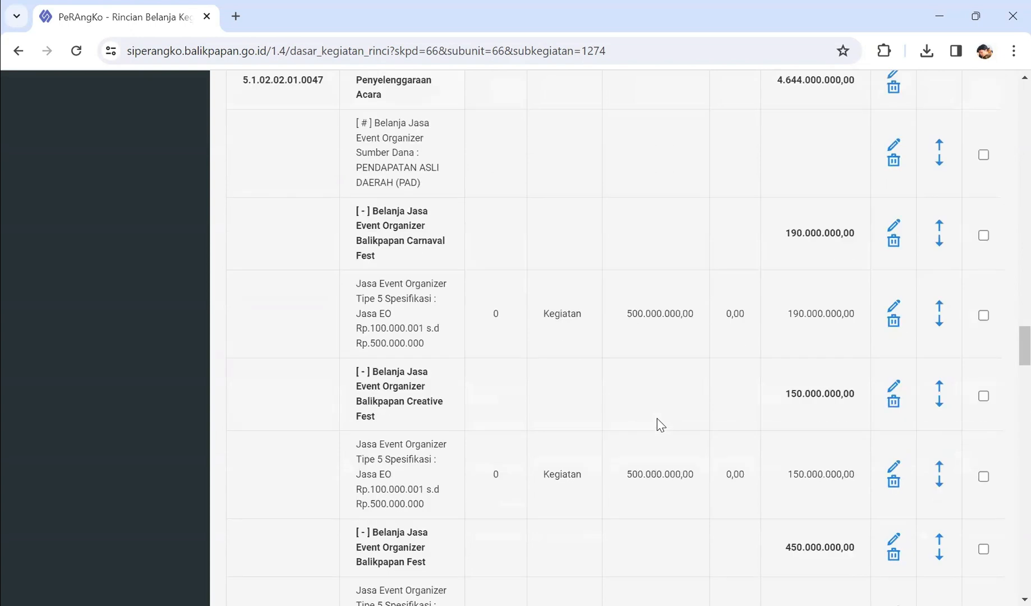
scroll(657, 420, "up", 2)
scroll(657, 420, "down", 2)
scroll(657, 416, "down", 6)
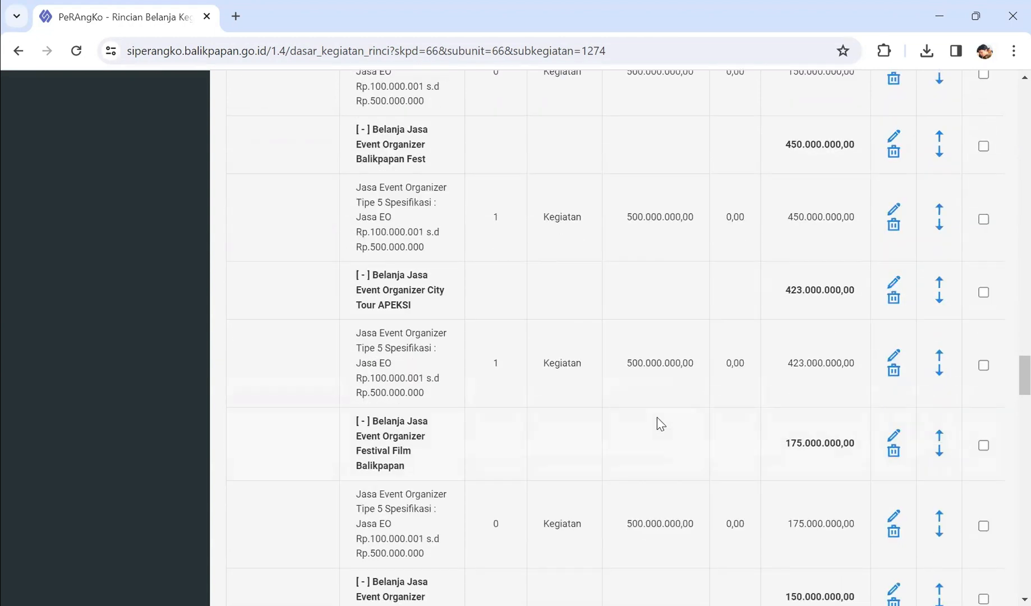
scroll(657, 416, "down", 5)
scroll(656, 416, "up", 2)
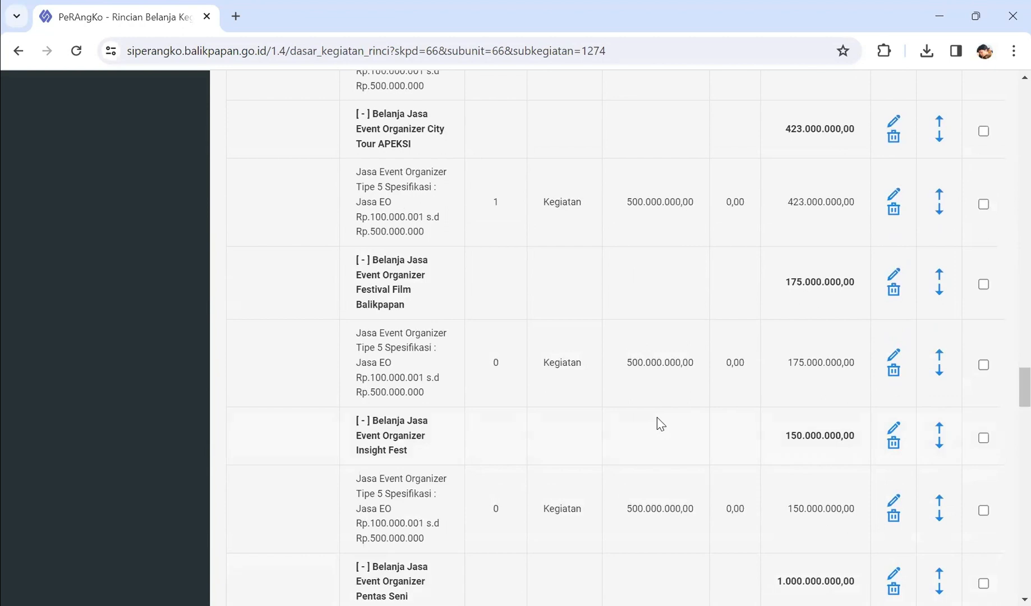
scroll(656, 416, "down", 8)
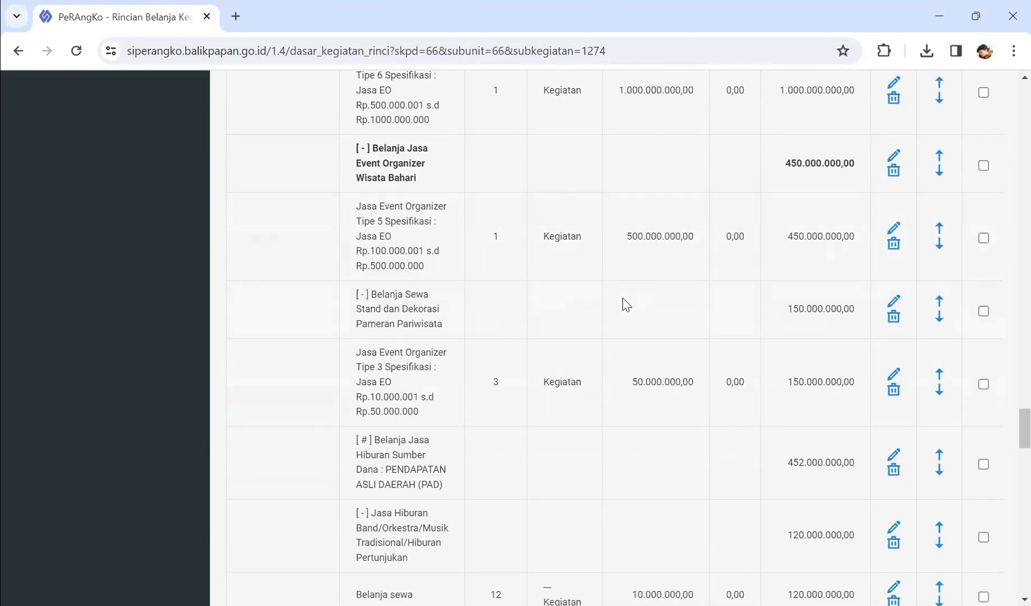
left_click(886, 302)
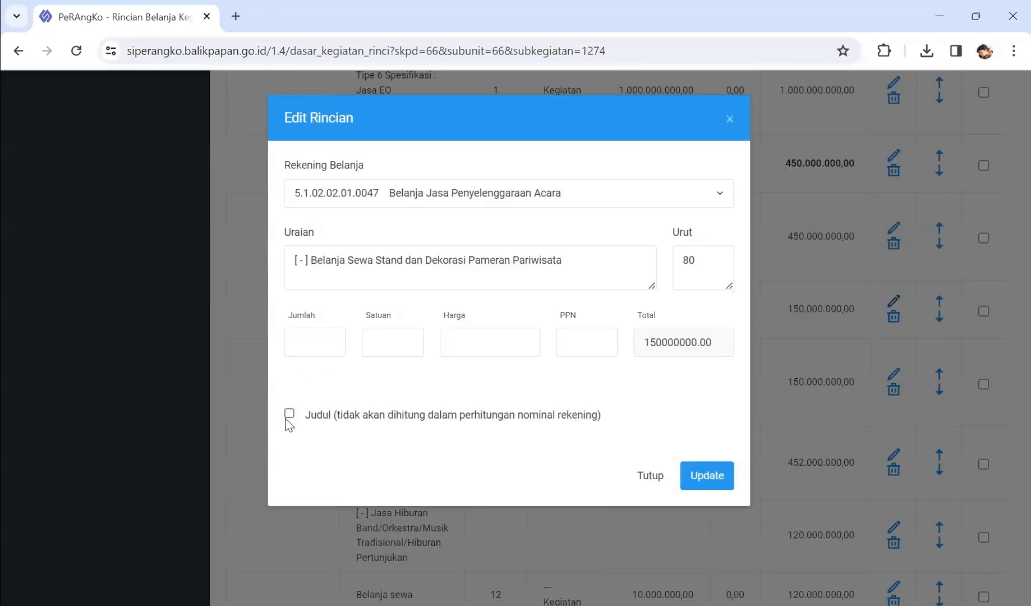
left_click(290, 415)
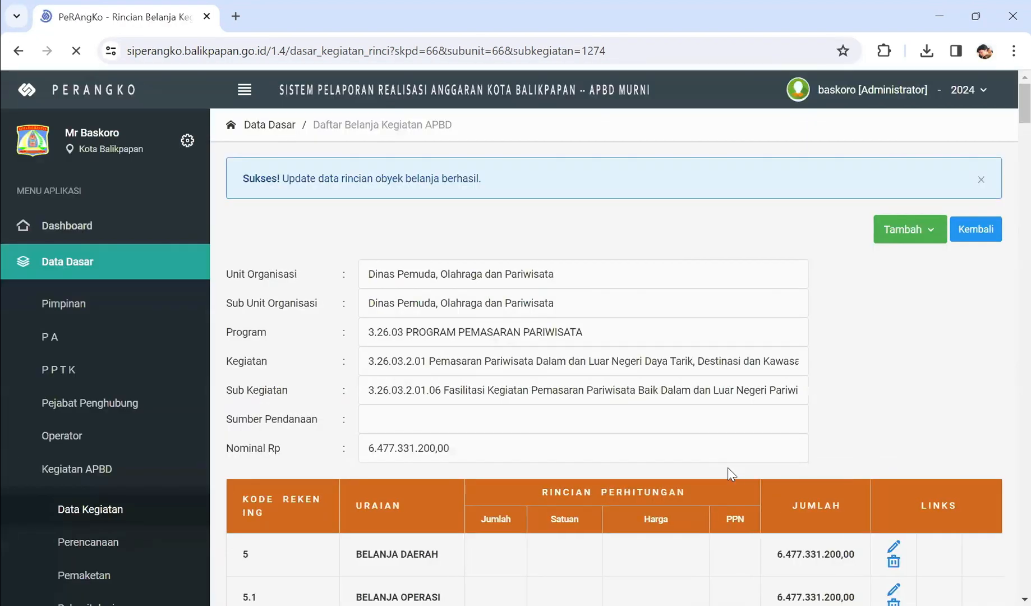
- Flag the [ # ] Belanja Jasa Hiburan row under Belanja Jasa Penyelenggaraan Acara as Judul and save it
scroll(728, 470, "down", 20)
scroll(728, 470, "down", 8)
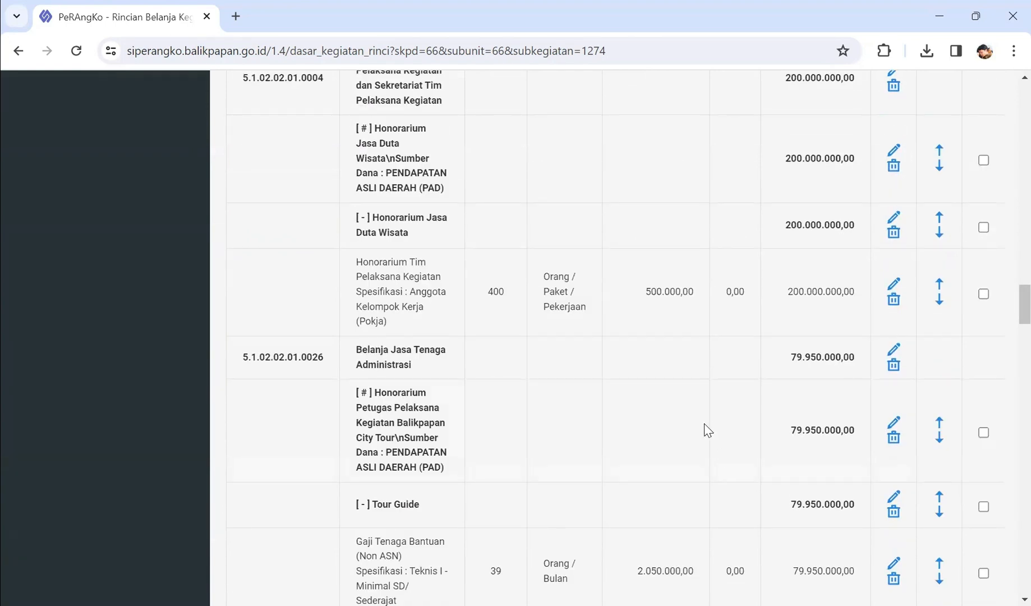
scroll(704, 427, "down", 5)
scroll(704, 435, "down", 1)
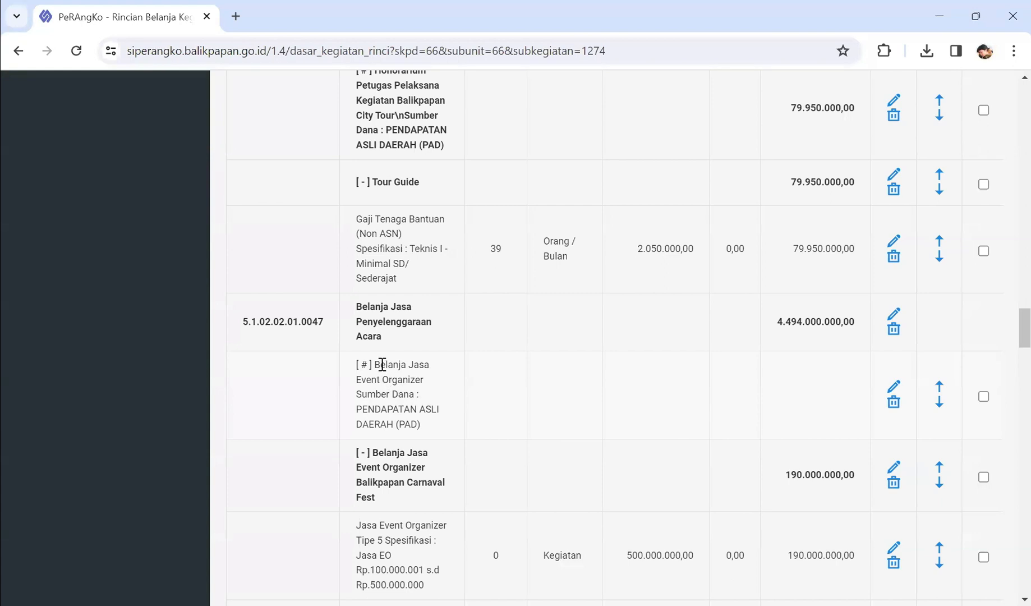
left_click_drag(382, 364, 394, 400)
left_click(818, 392)
scroll(791, 414, "down", 8)
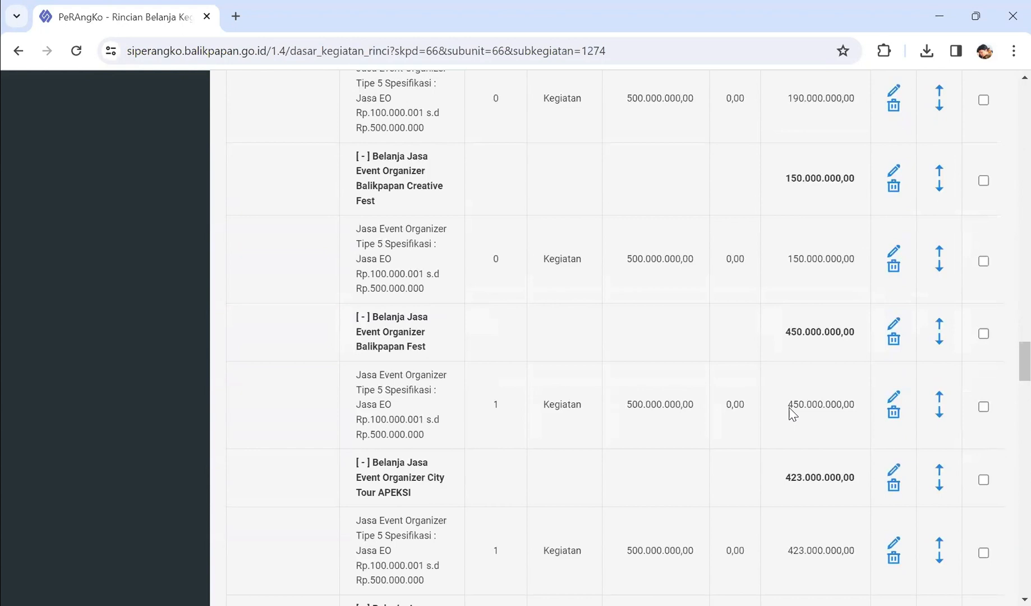
scroll(851, 446, "down", 4)
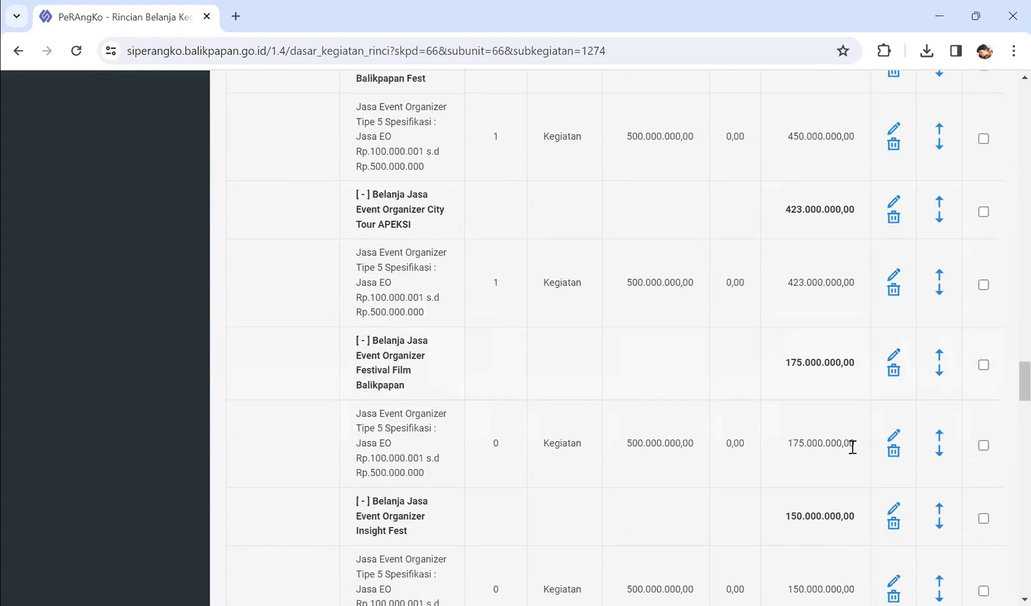
scroll(852, 447, "down", 12)
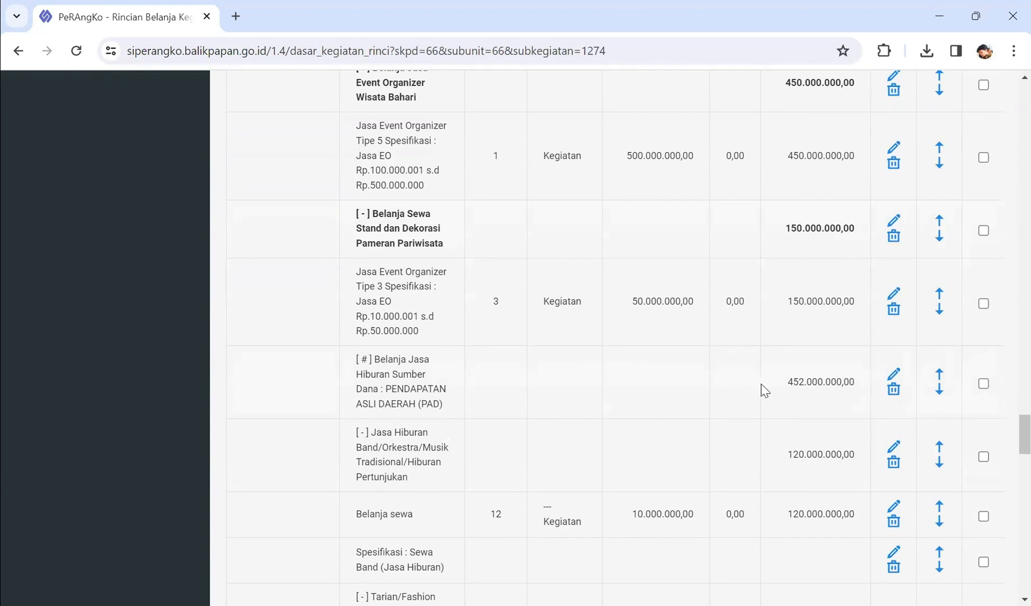
left_click_drag(794, 382, 837, 384)
left_click(737, 408)
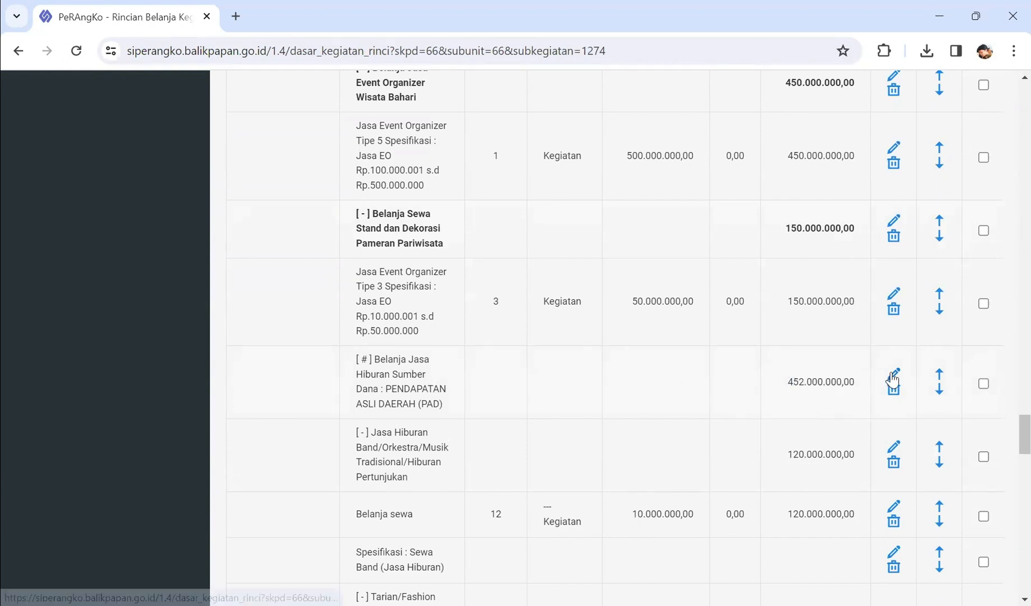
left_click(893, 374)
left_click(290, 414)
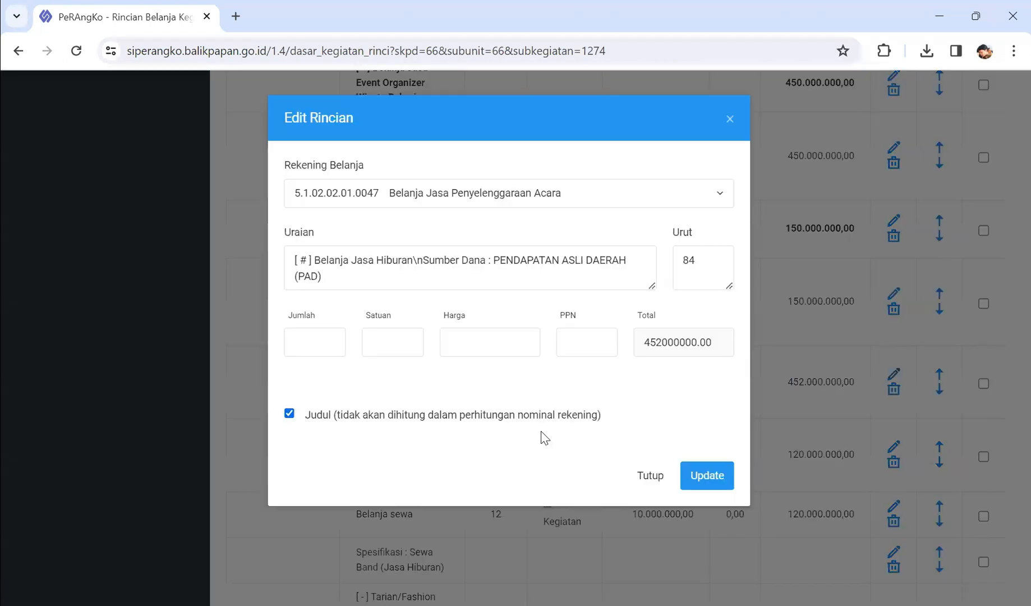
left_click(716, 476)
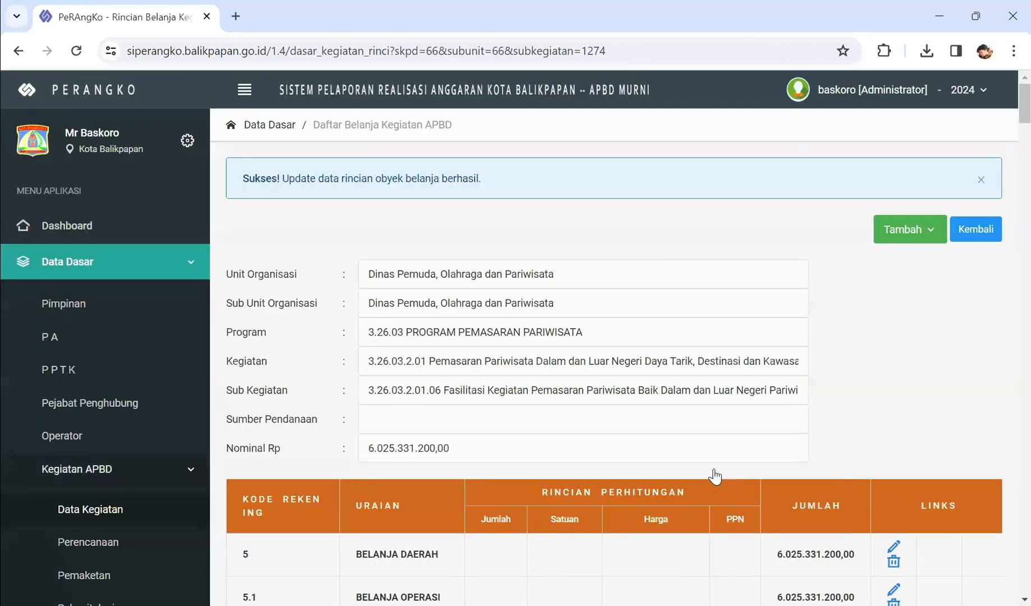
- Flag the [ - ] Jasa Hiburan Band/Orkestra/Musik Tradisional/Hiburan Pertunjukan row as Judul and save it
scroll(827, 459, "down", 20)
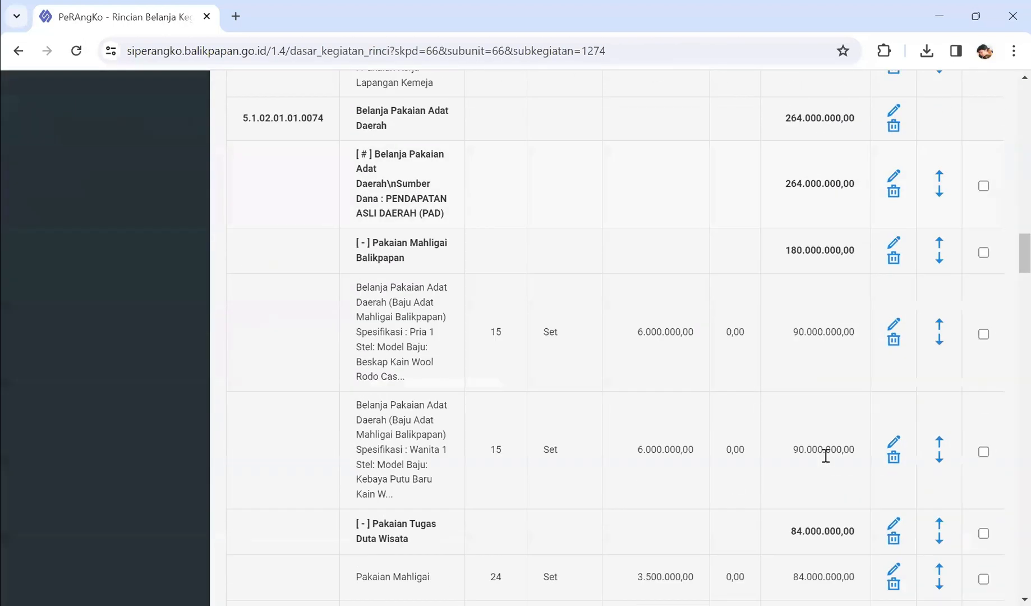
scroll(827, 459, "down", 10)
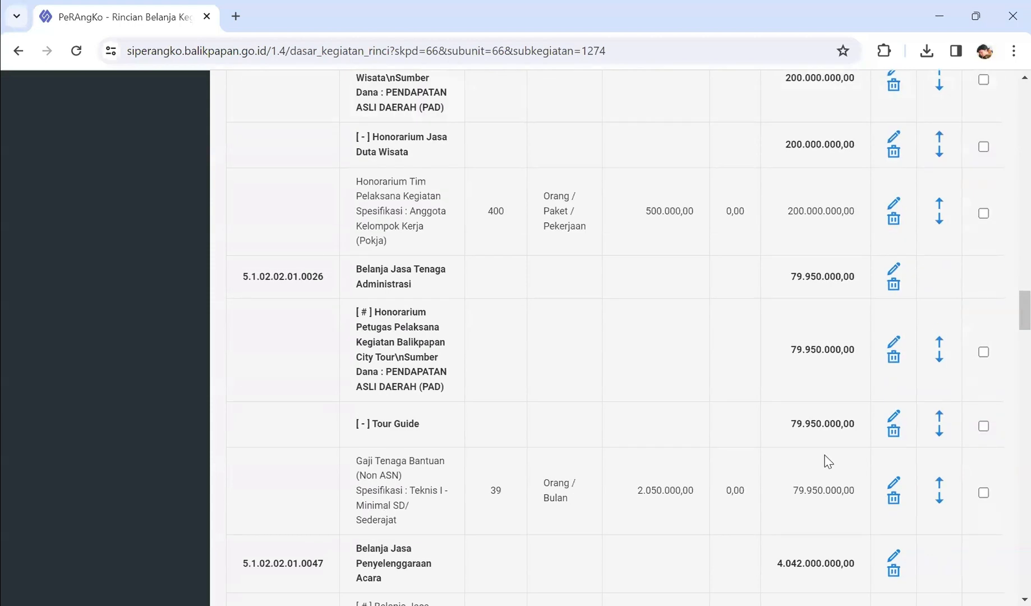
scroll(827, 461, "down", 4)
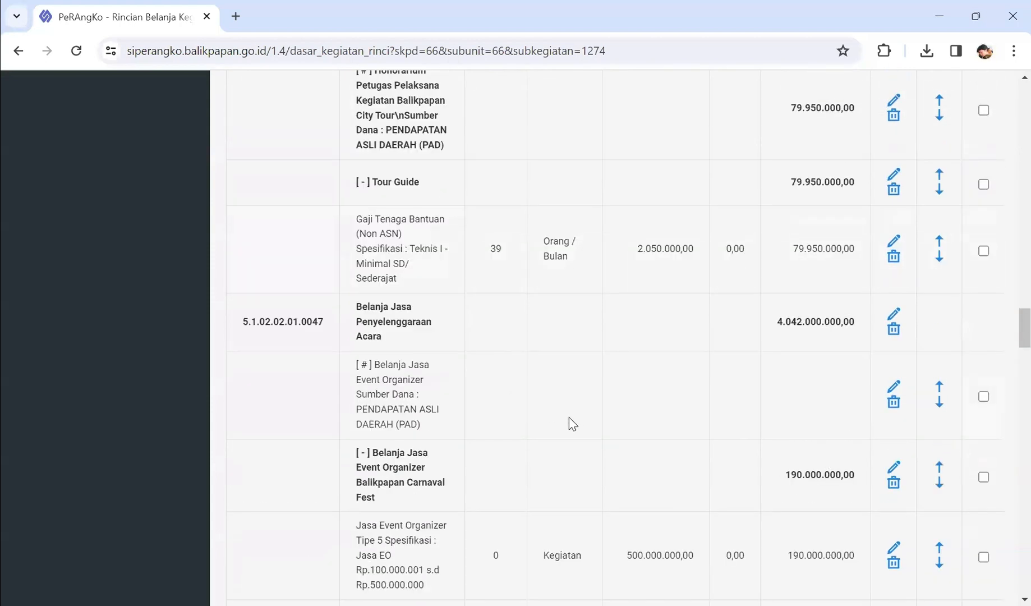
scroll(568, 418, "down", 16)
scroll(566, 418, "down", 11)
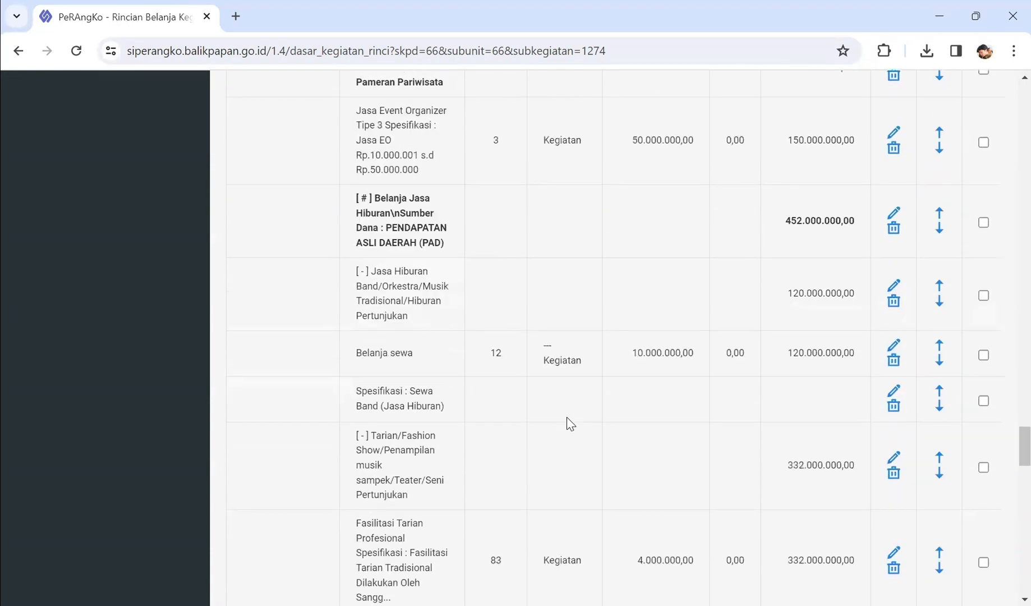
left_click(893, 286)
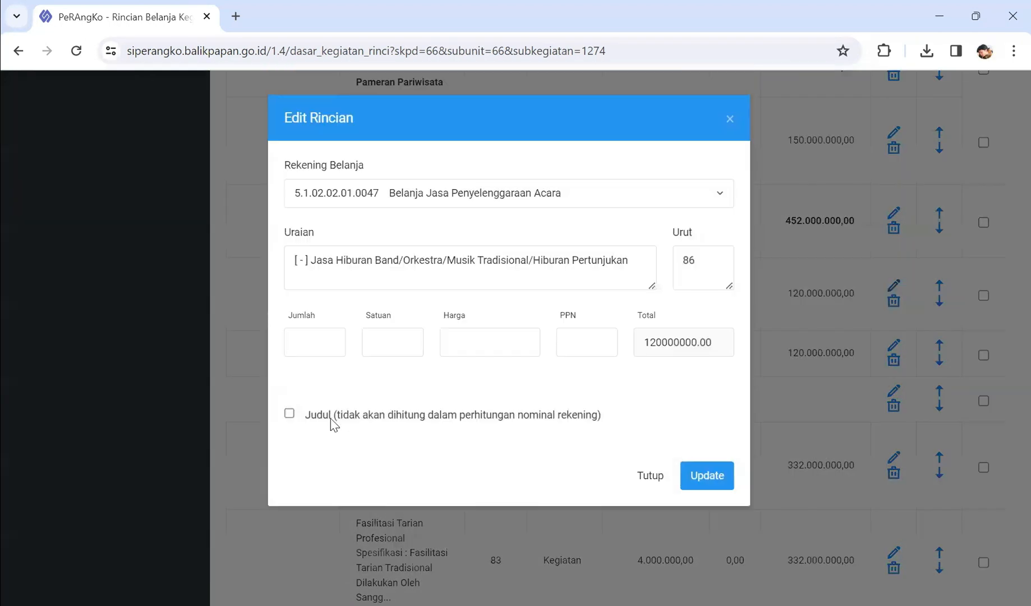
left_click(289, 414)
left_click(701, 478)
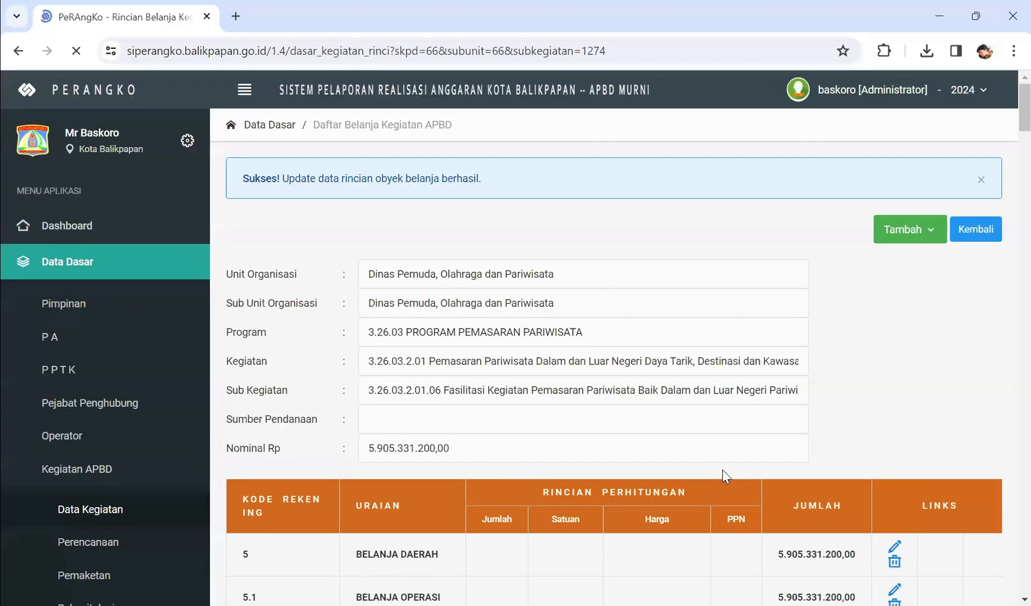
- Flag the [ - ] Tarian/Fashion Show/Penampilan musik sampek/Teater/Seni Pertunjukan row as Judul and save it
scroll(722, 469, "down", 20)
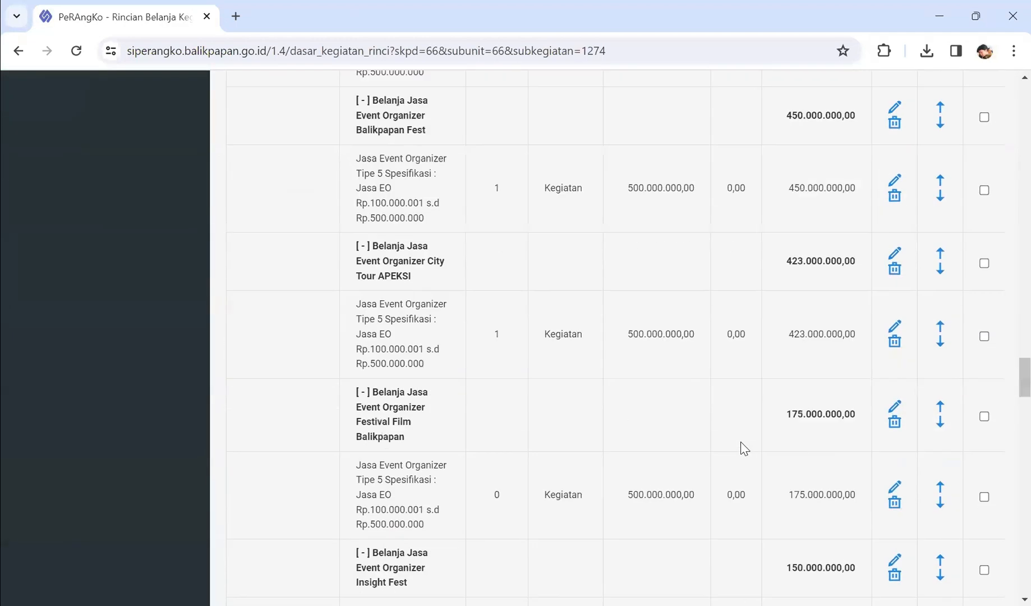
scroll(744, 447, "down", 10)
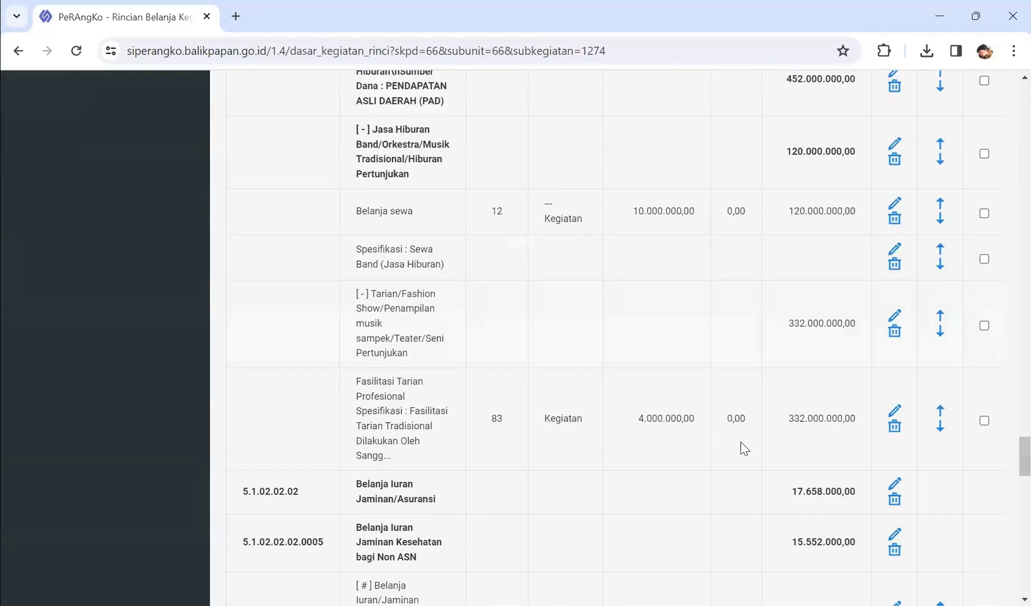
scroll(744, 448, "up", 3)
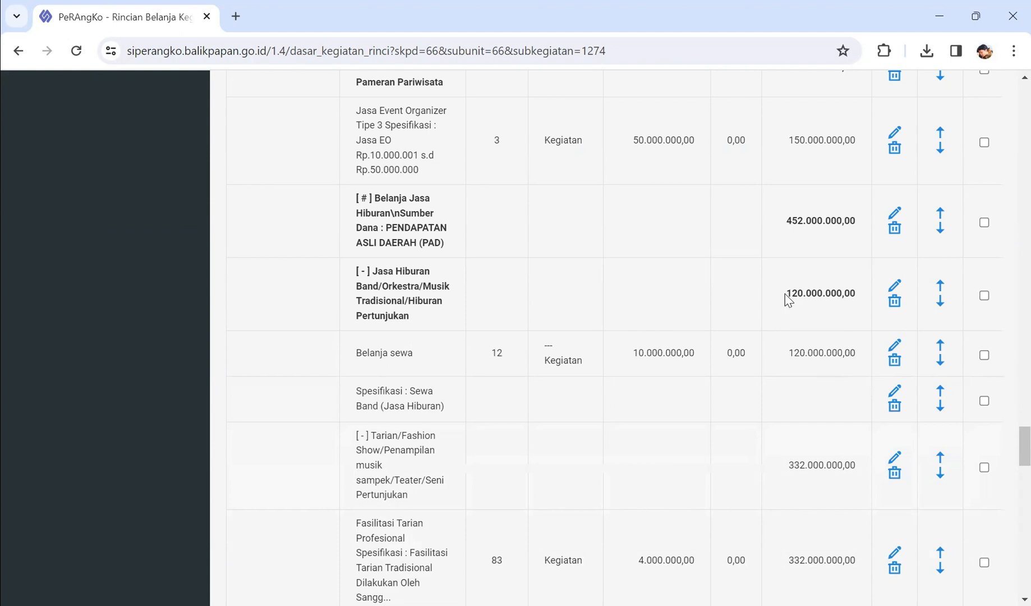
left_click_drag(785, 293, 851, 294)
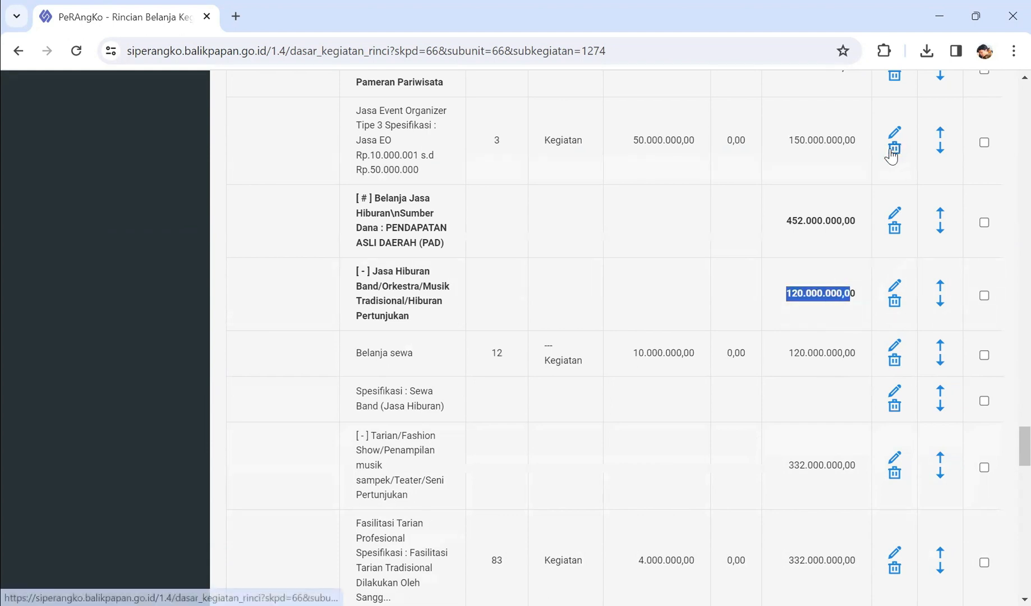
left_click(824, 311)
scroll(825, 310, "down", 1)
scroll(825, 311, "down", 2)
left_click(894, 297)
left_click(336, 413)
left_click(700, 485)
- Under account 5.1.02.02.02.0005, flag the [ # ] Belanja Iuran/Jaminan Asuransi and [ - ] Iuran Jaminan Kesehatan Non ASN rows as Judul, saving each
scroll(729, 467, "down", 20)
scroll(737, 467, "up", 2)
scroll(739, 467, "down", 1)
left_click(896, 349)
left_click(364, 413)
left_click(707, 475)
scroll(727, 456, "down", 20)
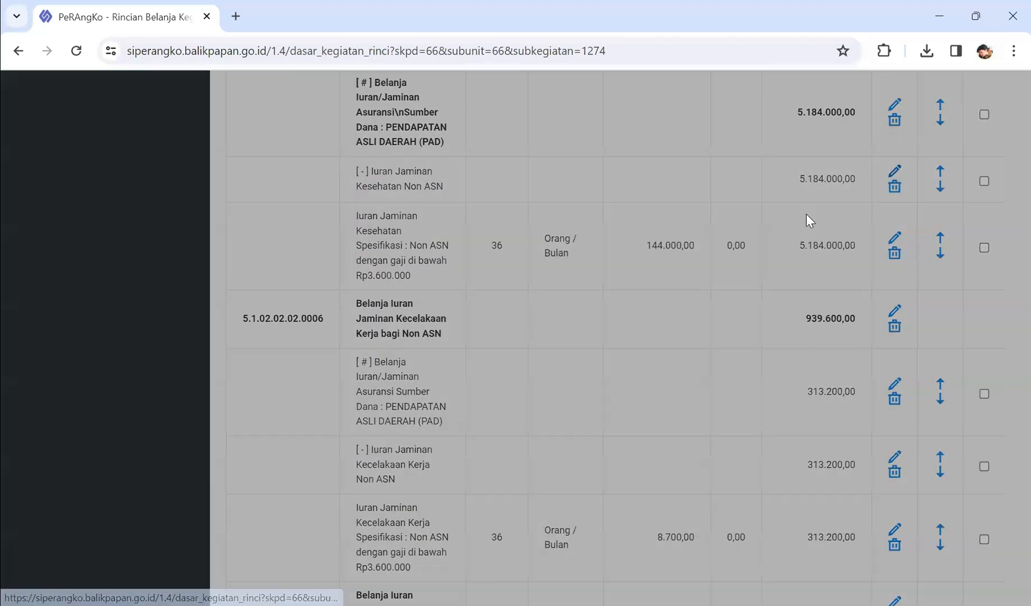
left_click(337, 414)
left_click(707, 475)
- Under account 5.1.02.02.02.0006, flag the [ # ] Belanja Iuran/Jaminan Asuransi and [ - ] Iuran Jaminan Kecelakaan Kerja Non ASN rows as Judul, saving each
scroll(731, 462, "down", 20)
scroll(729, 449, "up", 1)
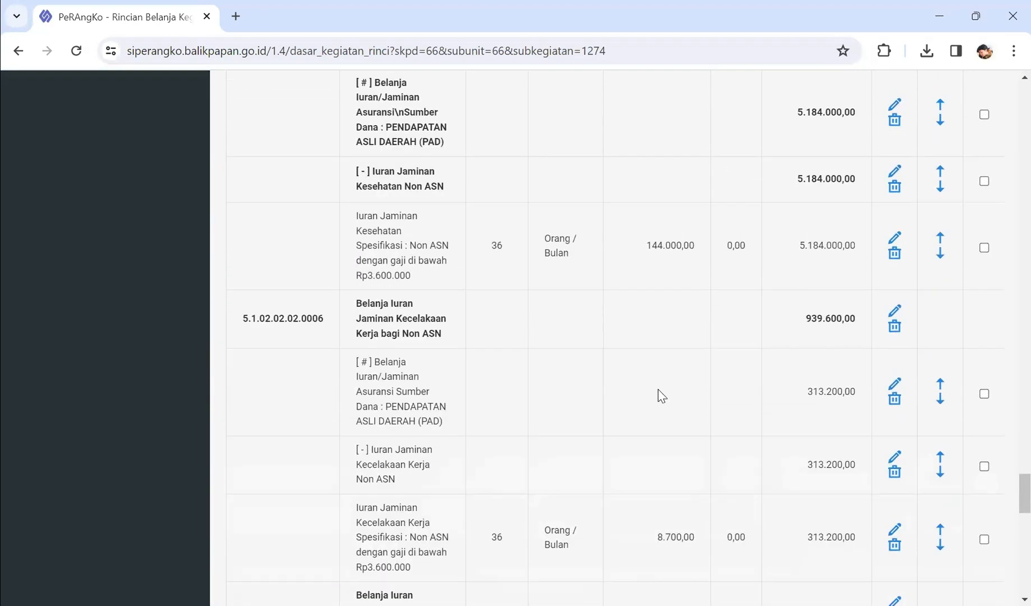
left_click(893, 379)
left_click(468, 415)
left_click(692, 474)
scroll(743, 477, "down", 20)
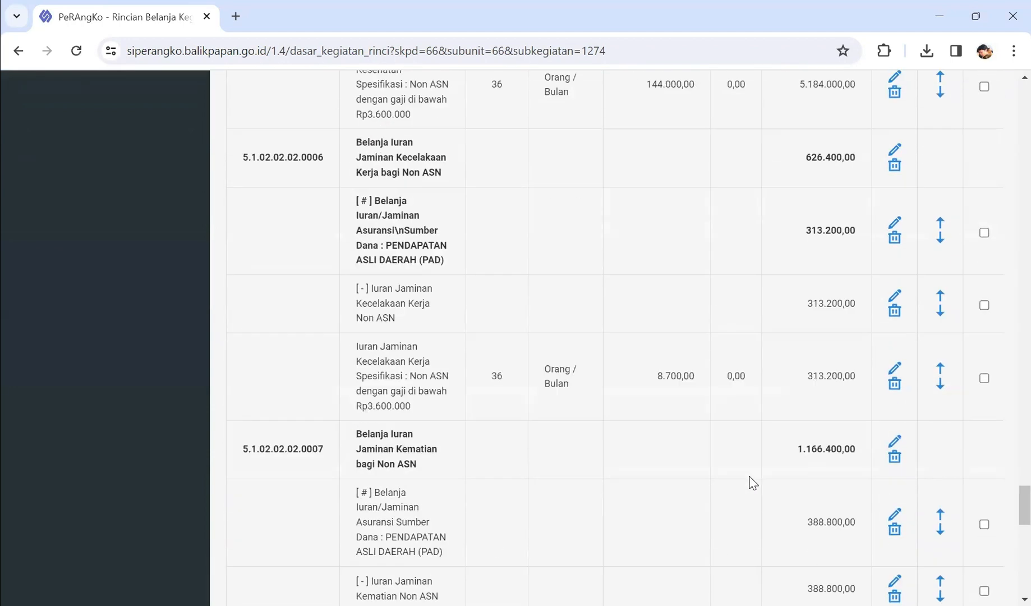
left_click(895, 299)
left_click(721, 479)
- Under account 5.1.02.02.02.0007, flag the [ # ] Belanja Iuran/Jaminan Asuransi and [ - ] Iuran Jaminan Kematian Non ASN rows as Judul, saving each
scroll(741, 454, "down", 15)
scroll(720, 359, "up", 4)
left_click(894, 433)
left_click(290, 414)
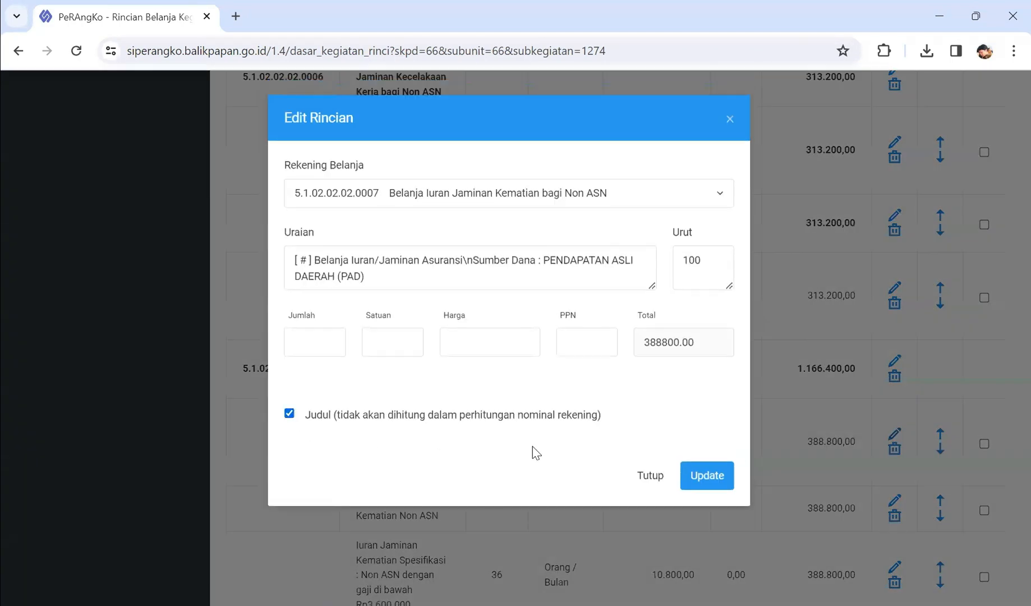
left_click(708, 478)
scroll(698, 482, "down", 12)
scroll(696, 491, "down", 10)
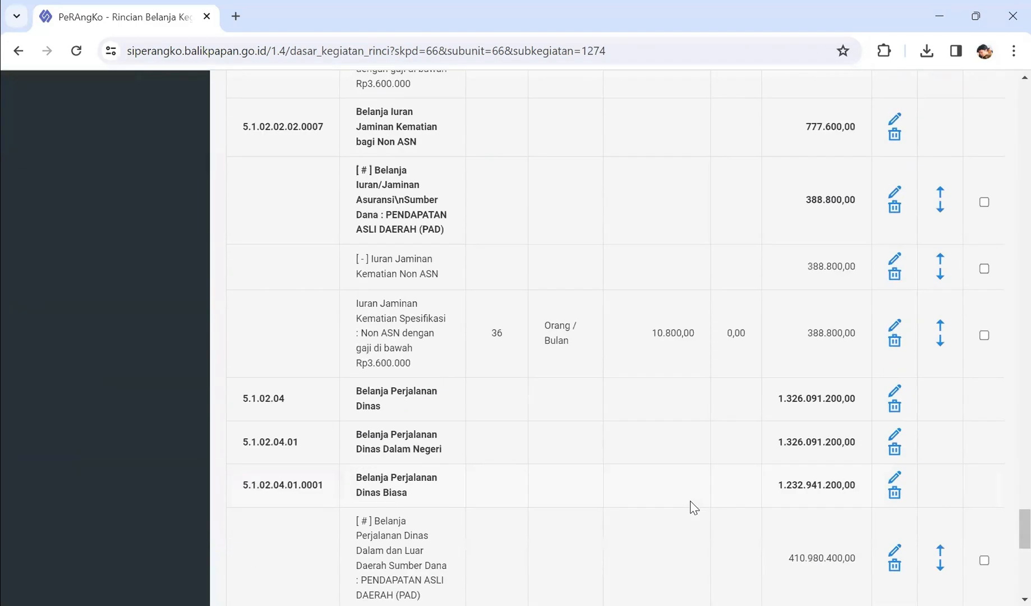
left_click(894, 259)
left_click(707, 475)
- Flag the [ # ] and [ - ] Belanja Perjalanan Dinas Dalam dan Luar Daerah rows under account 5.1.02.04.01.0001 as Judul, saving each
scroll(741, 429, "down", 10)
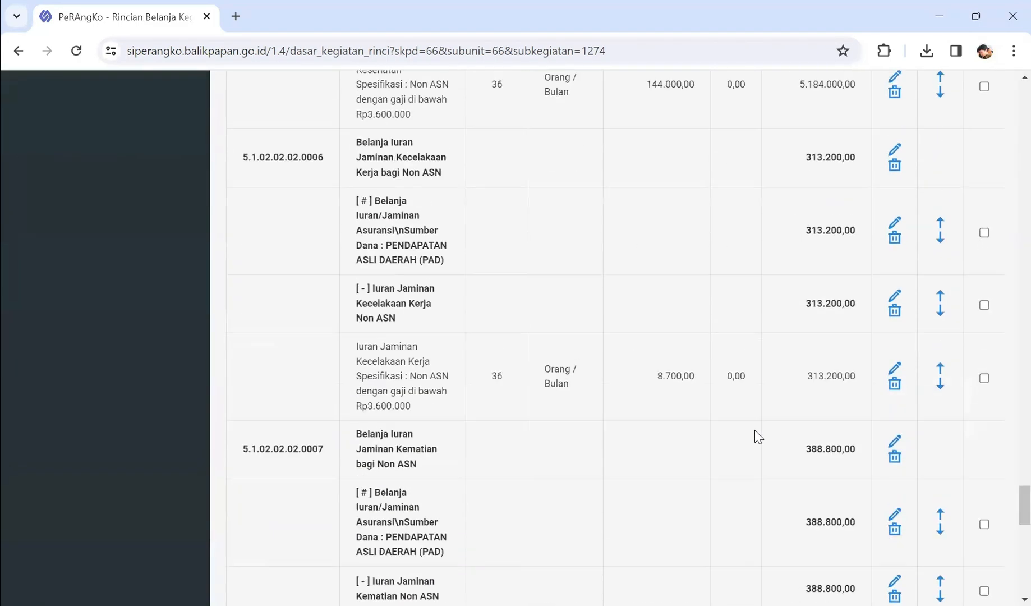
left_click(894, 388)
left_click(705, 474)
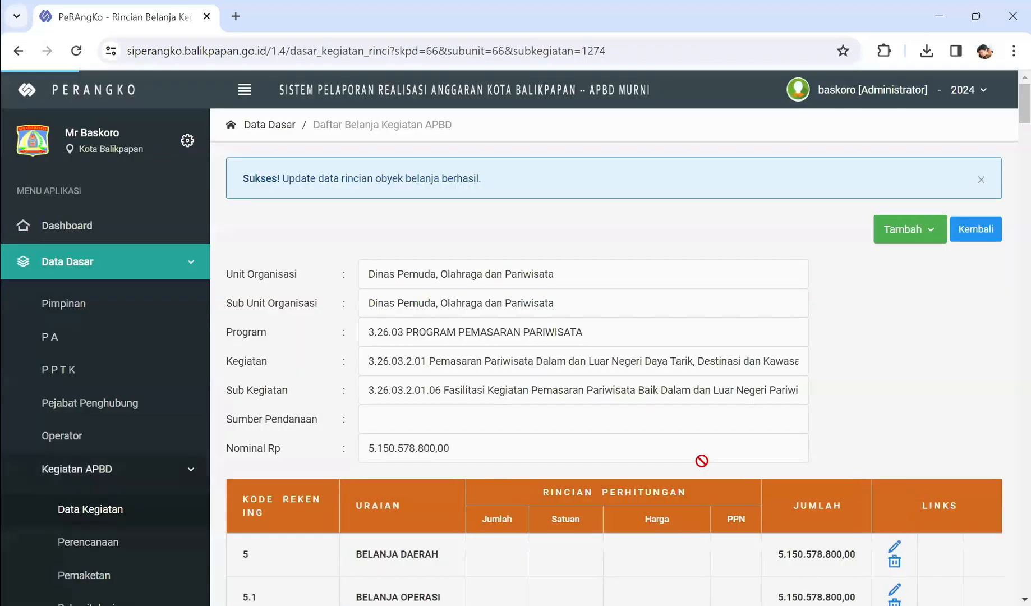
scroll(729, 429, "down", 10)
scroll(728, 435, "down", 3)
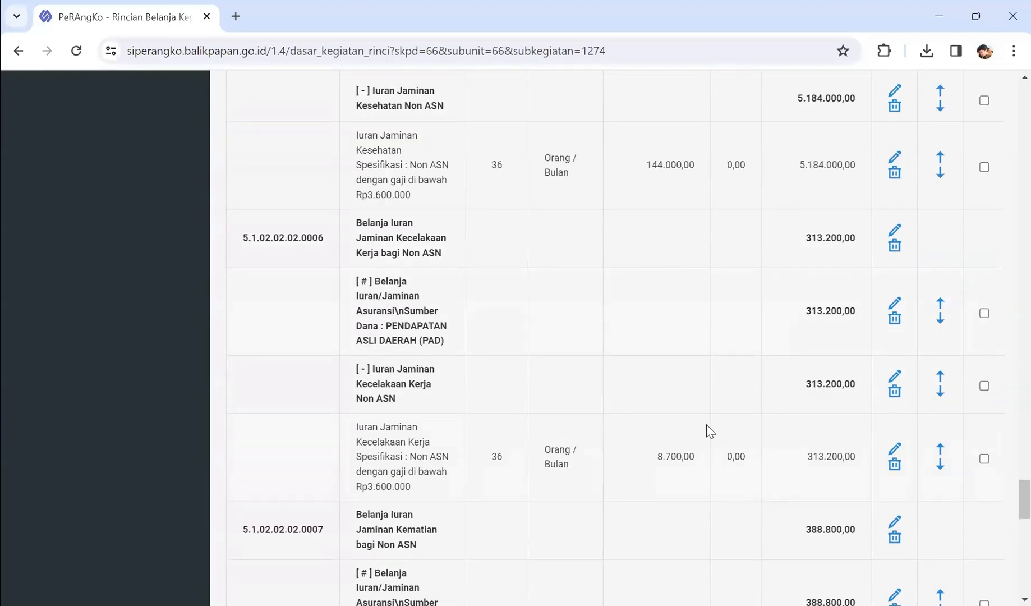
scroll(706, 430, "down", 10)
left_click(894, 476)
left_click(288, 414)
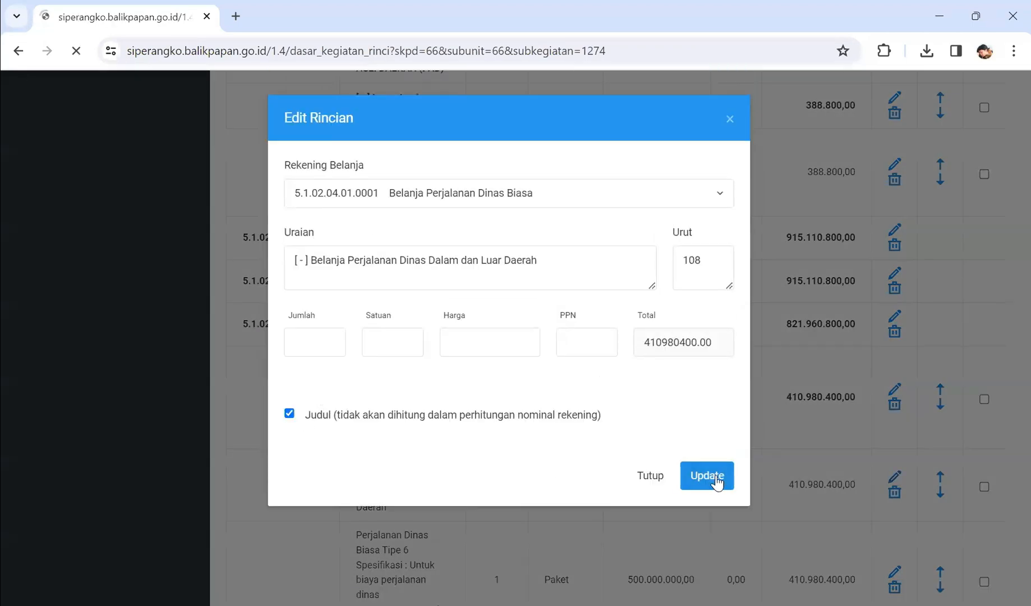
left_click(705, 475)
- Flag the two remaining heading rows of Belanja Perjalanan Dinas Dalam Negeri, below the Belanja Perjalanan Dinas Biasa account, as Judul, saving each
scroll(740, 482, "down", 10)
scroll(742, 497, "down", 8)
left_click(894, 493)
left_click(291, 418)
left_click(707, 474)
scroll(735, 397, "down", 10)
scroll(735, 398, "down", 8)
left_click(896, 411)
left_click(290, 414)
left_click(707, 475)
- Review the cleaned-up budget rows and the Nominal Rp total of the sub kegiatan
scroll(752, 494, "down", 20)
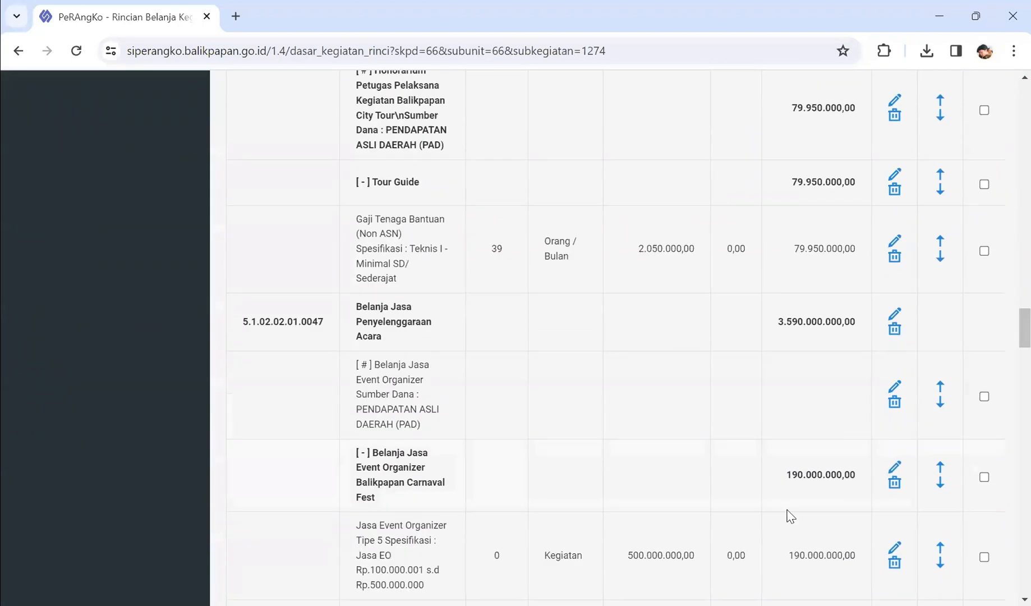
scroll(1010, 189, "up", 5)
left_click_drag(1007, 183, 1006, 121)
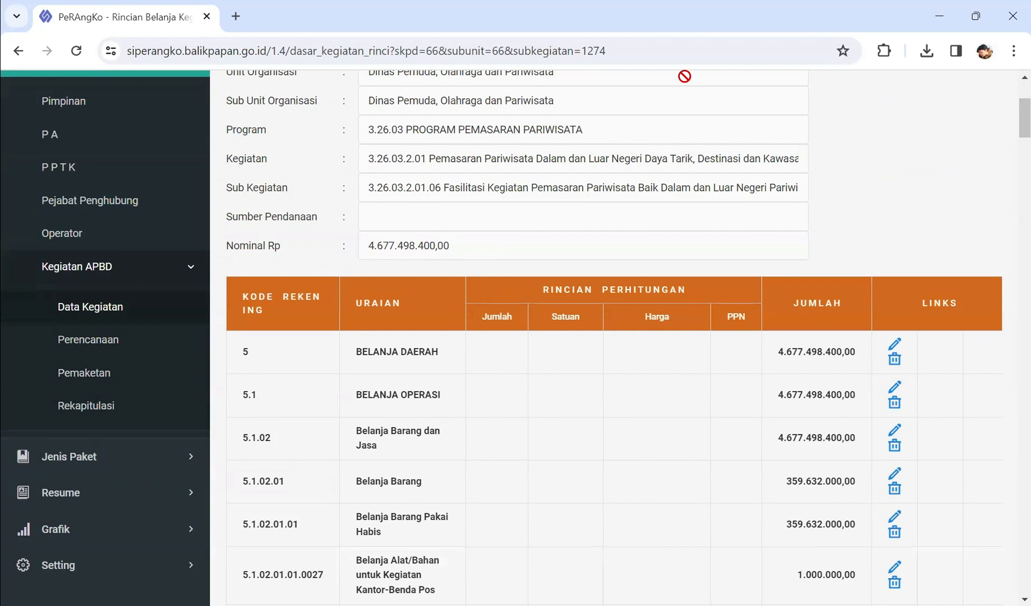
scroll(962, 181, "down", 5)
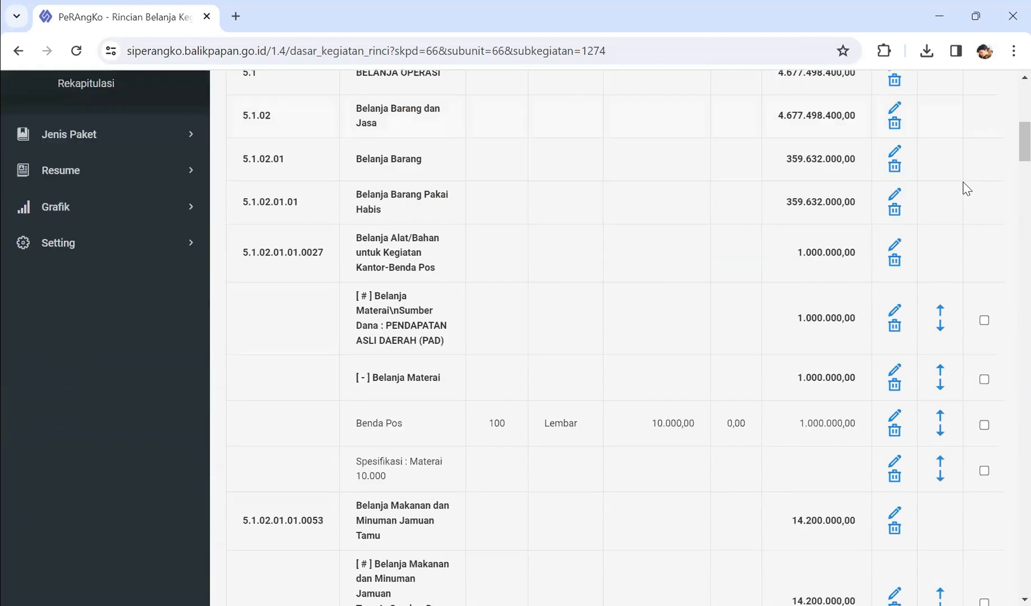
scroll(960, 186, "up", 8)
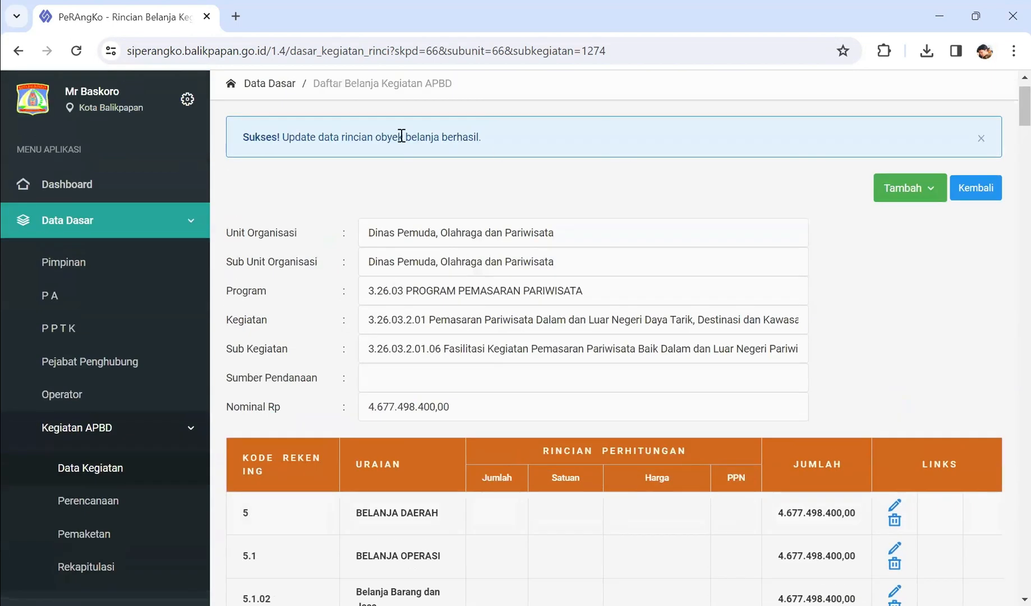
scroll(336, 140, "up", 1)
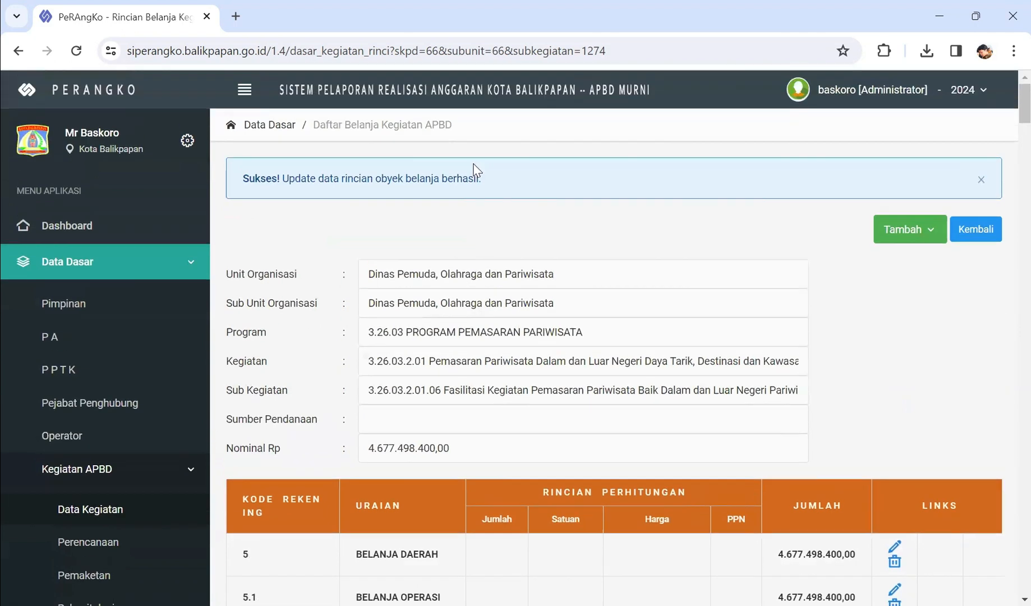
- Dismiss the success notice and collapse the application's navigation sidebar to widen the budget table
left_click(980, 180)
left_click(238, 99)
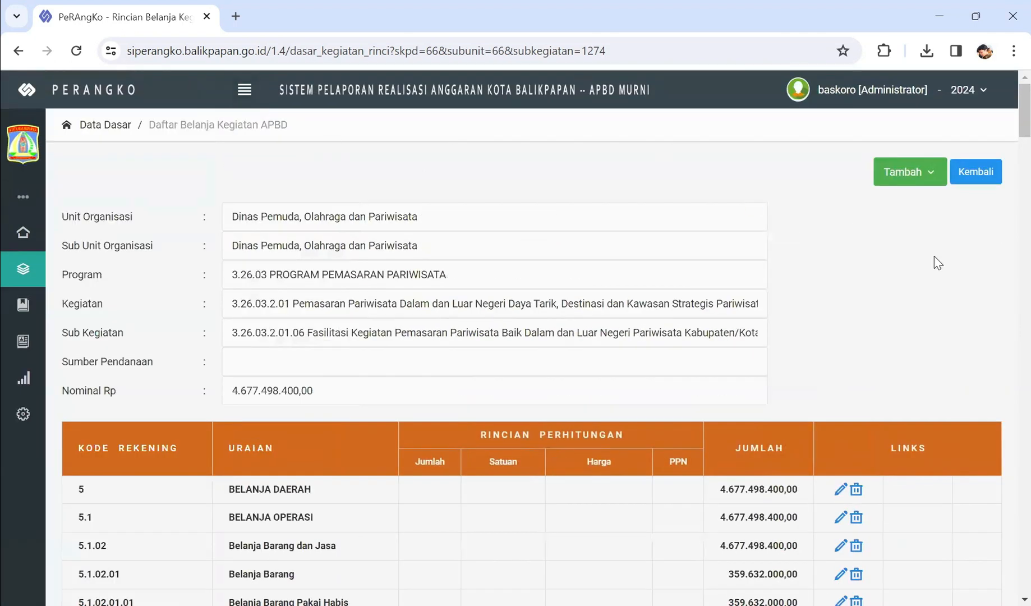
scroll(935, 256, "down", 9)
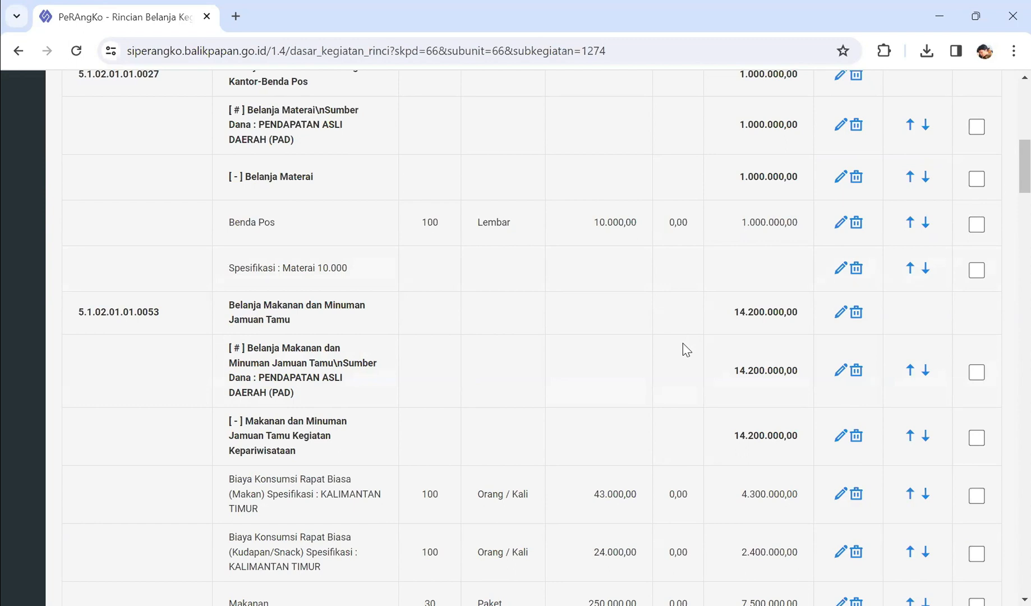
scroll(683, 344, "up", 10)
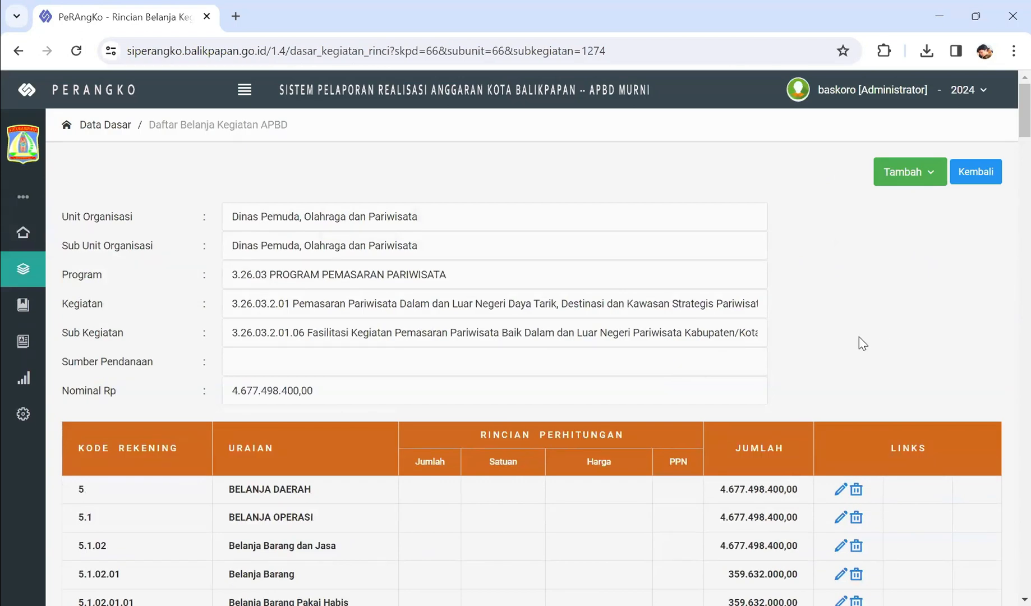
mouse_move(1007, 119)
left_mouse_down()
mouse_move(1006, 601)
mouse_move(1005, 97)
left_mouse_up()
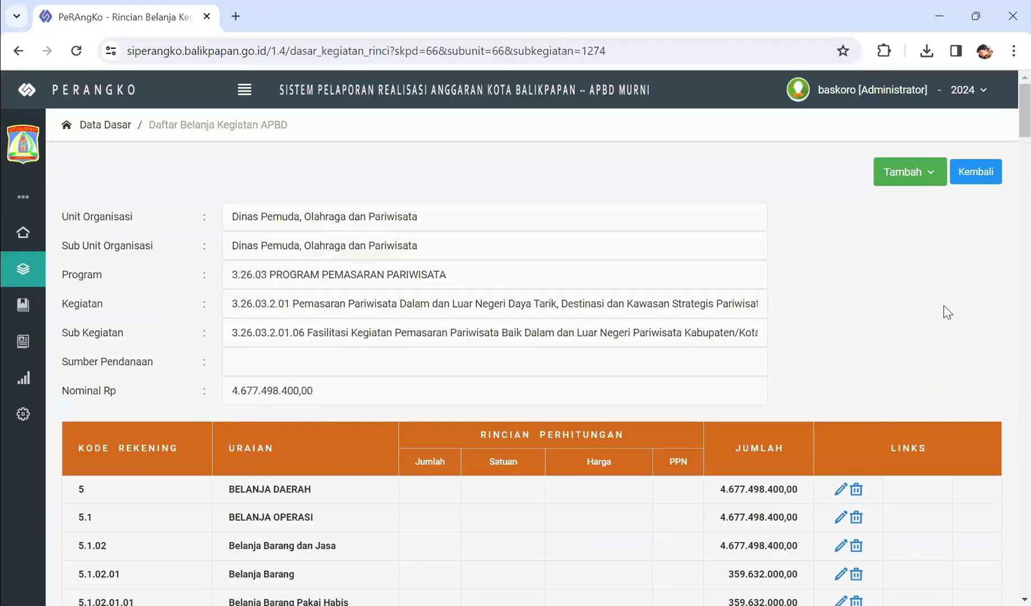